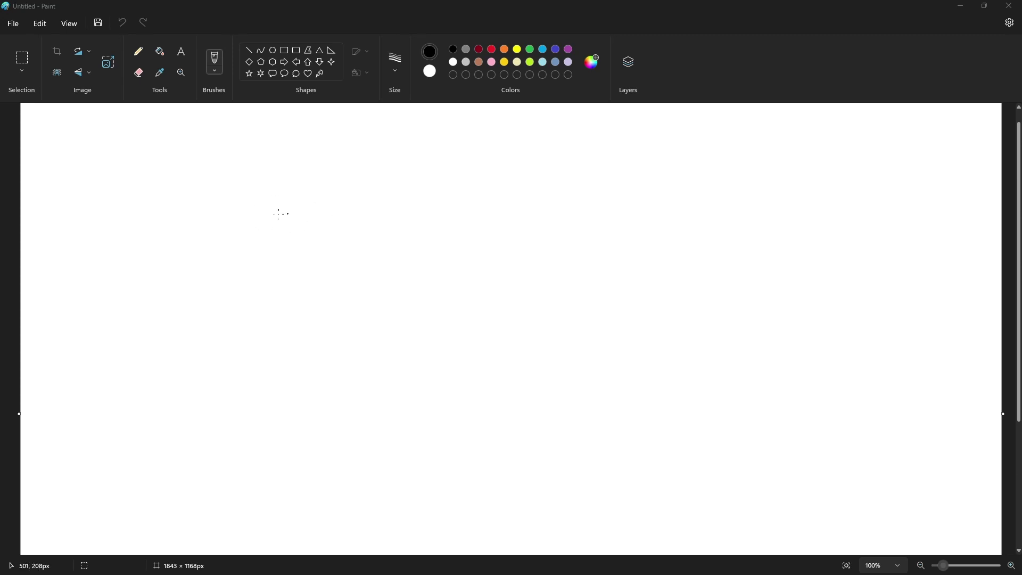
# Step: Draw two long, roughly horizontal black lines on the canvas, one well above the other
pyautogui.click(249, 51)
pyautogui.moveTo(225, 205); pyautogui.dragTo(644, 207)
pyautogui.moveTo(226, 401)
pyautogui.mouseDown()
pyautogui.moveTo(716, 400)
pyautogui.moveTo(692, 407)
pyautogui.moveTo(664, 394)
pyautogui.mouseUp()
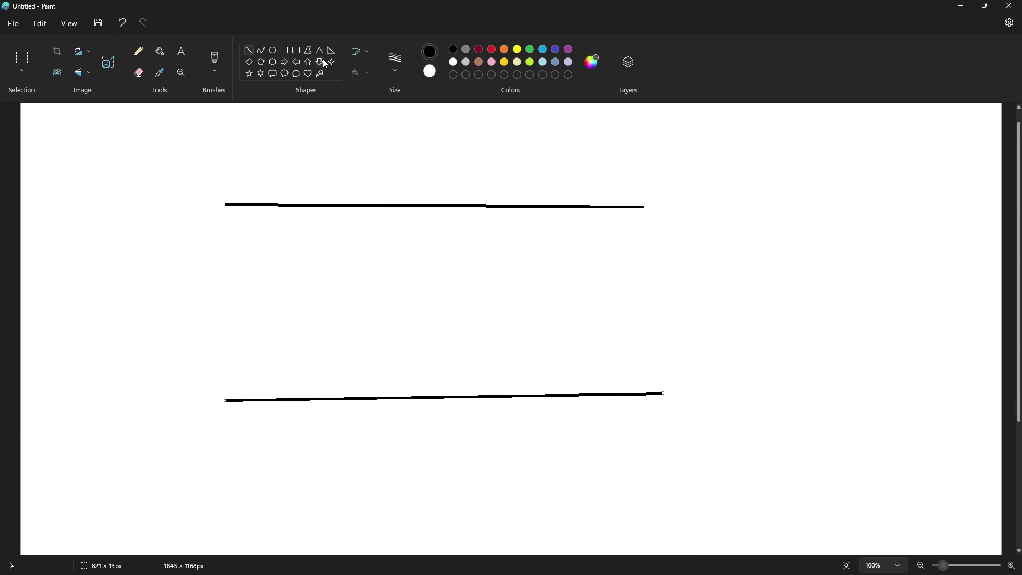
# Step: Draw a hexagon about 117 × 122 px between the lines and position it just above the start of the lower line
pyautogui.click(249, 51)
pyautogui.moveTo(249, 316); pyautogui.dragTo(313, 382)
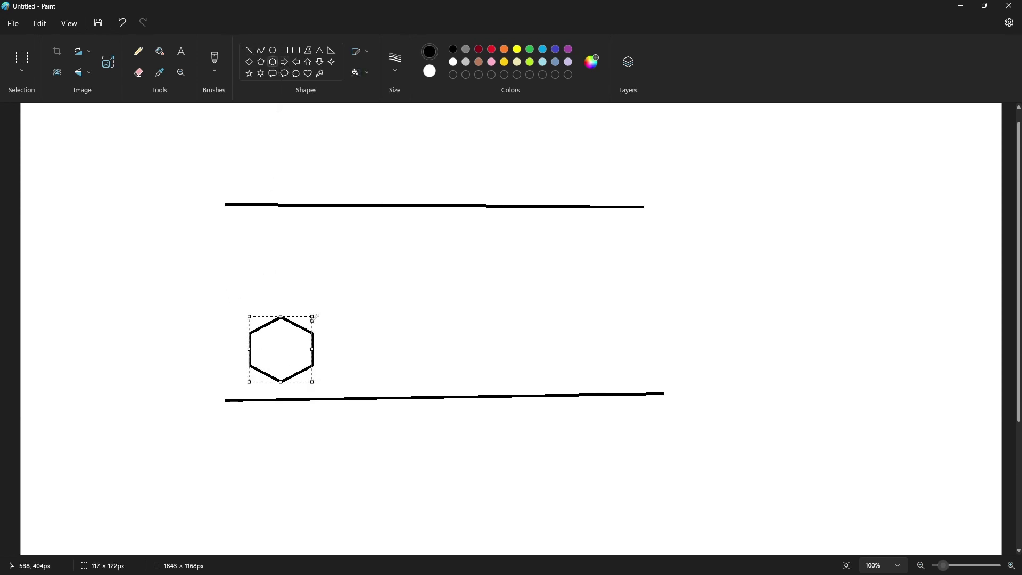
pyautogui.moveTo(298, 334); pyautogui.dragTo(262, 318)
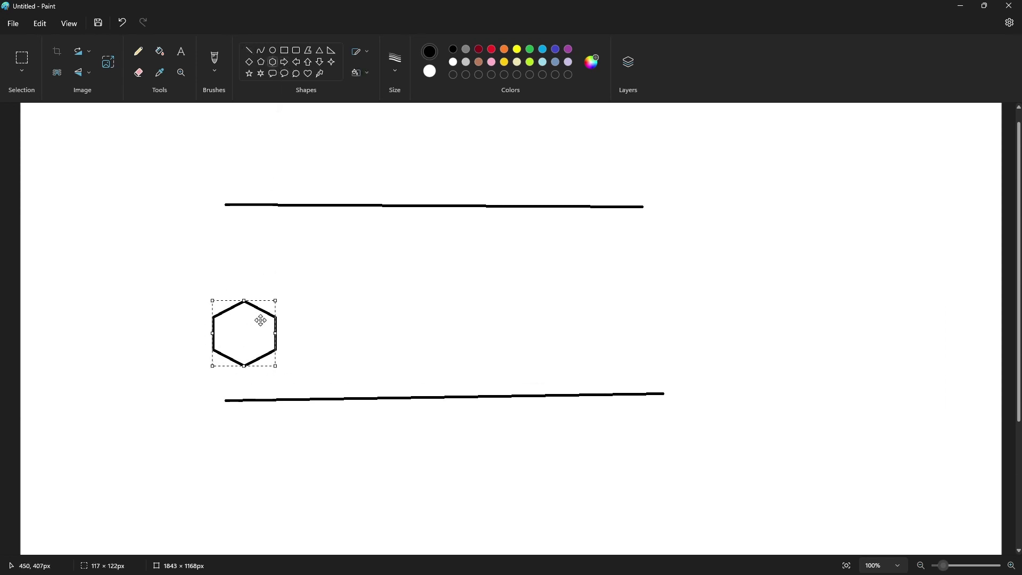
pyautogui.rightClick(270, 323)
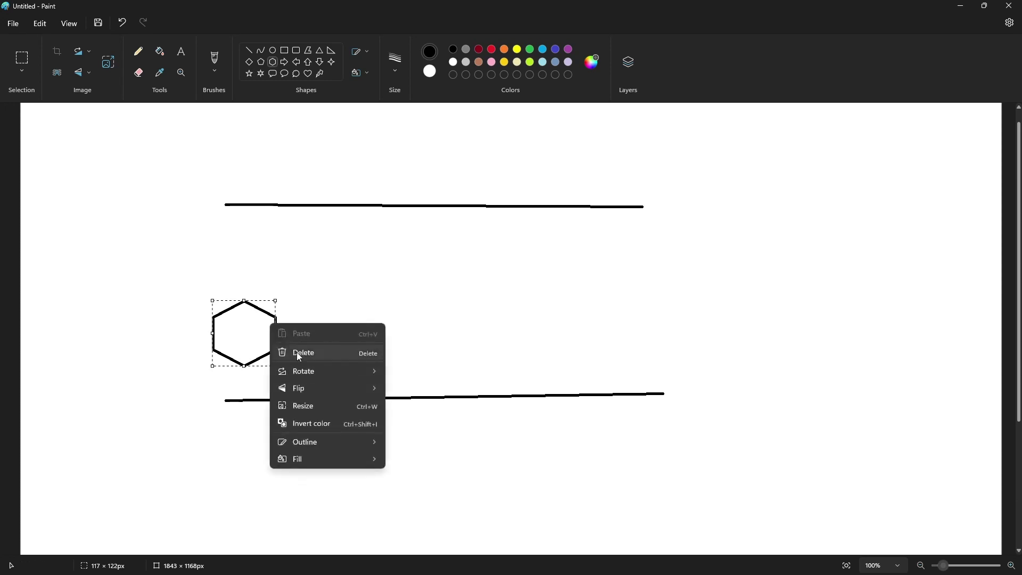
pyautogui.moveTo(240, 310); pyautogui.dragTo(263, 323)
pyautogui.click(274, 60)
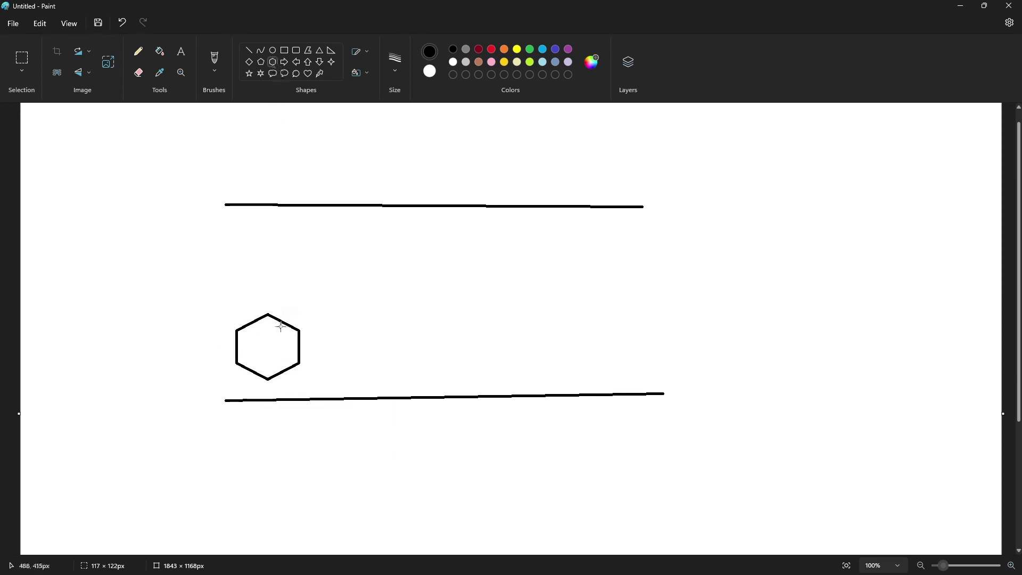
# Step: Copy the hexagon and place two duplicates beside it to form a row of three touching cells
pyautogui.click(26, 75)
pyautogui.moveTo(176, 281); pyautogui.dragTo(349, 392)
pyautogui.hotkey('ctrl', 'c')
pyautogui.hotkey('ctrl', 'v')
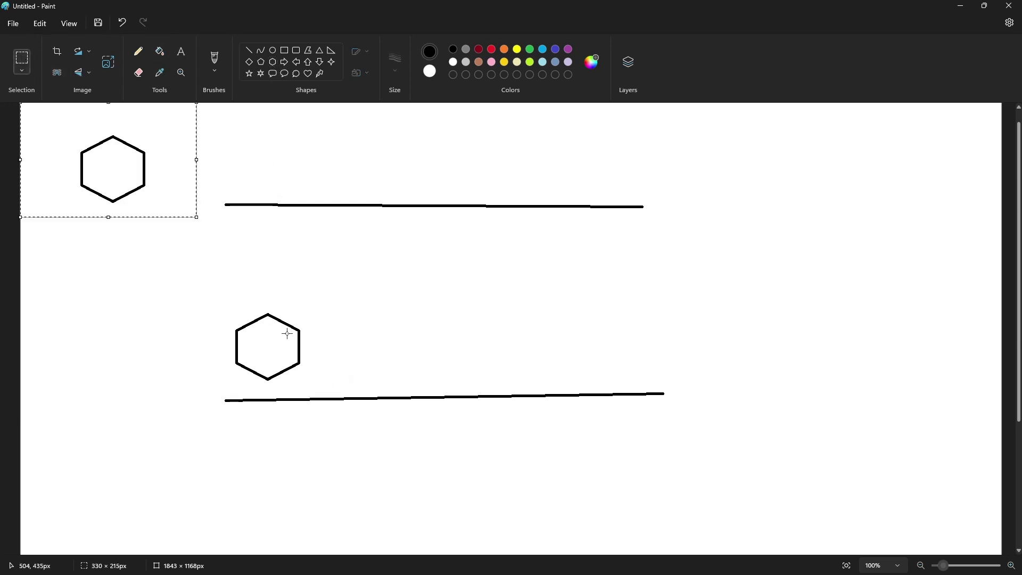
pyautogui.moveTo(130, 160); pyautogui.dragTo(343, 333)
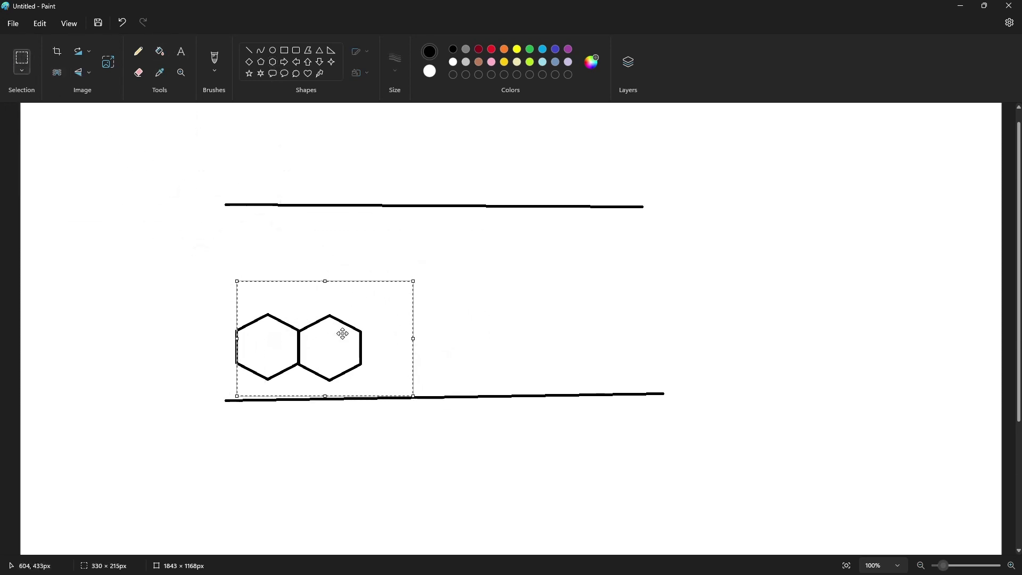
pyautogui.hotkey('ctrl', 'v')
pyautogui.moveTo(114, 142); pyautogui.dragTo(390, 317)
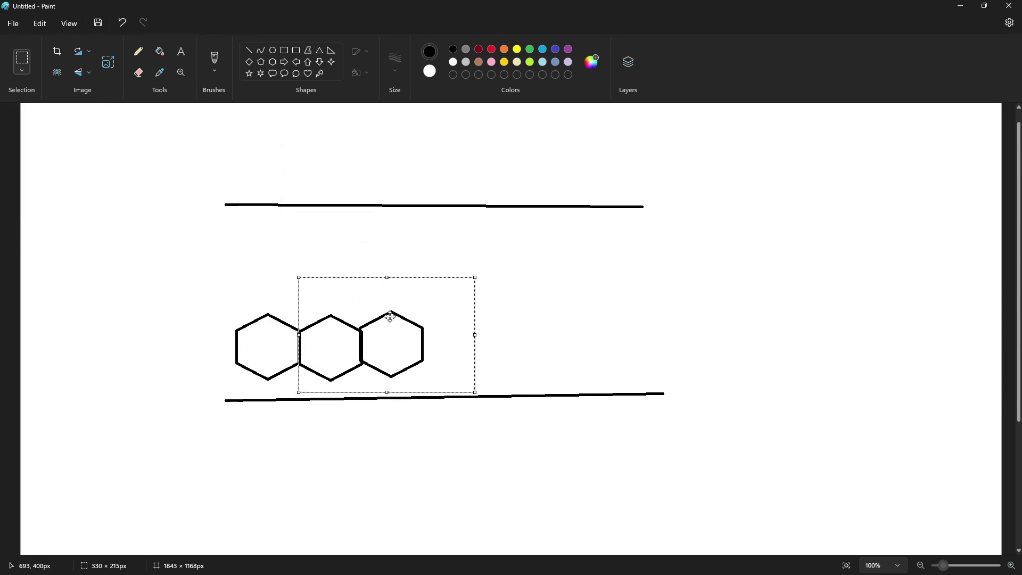
# Step: Paste two more hexagons and nest them on top of the three-cell row
pyautogui.hotkey('ctrl', 'v')
pyautogui.moveTo(125, 150); pyautogui.dragTo(315, 281)
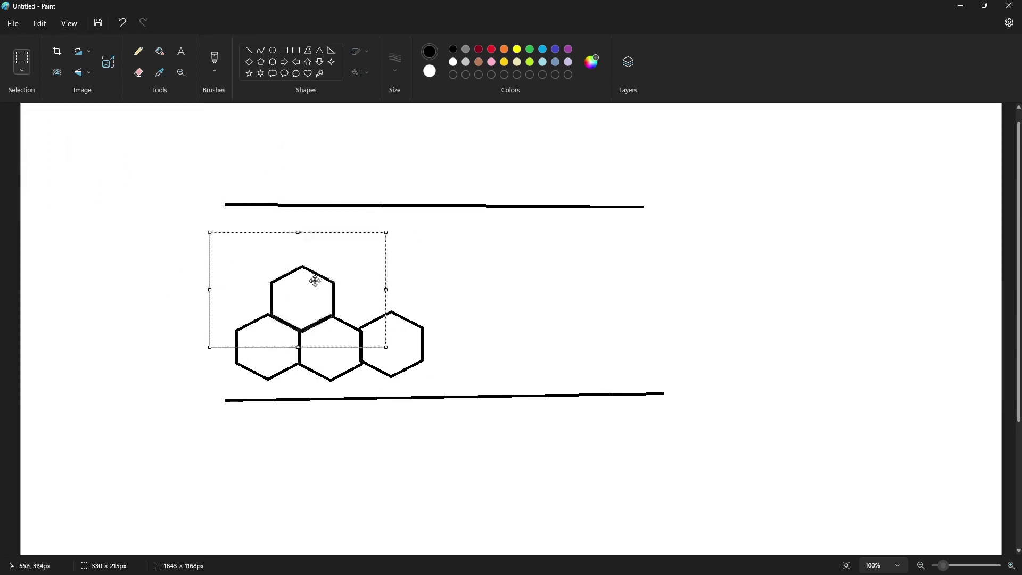
pyautogui.hotkey('ctrl', 'v')
pyautogui.moveTo(140, 156); pyautogui.dragTo(381, 283)
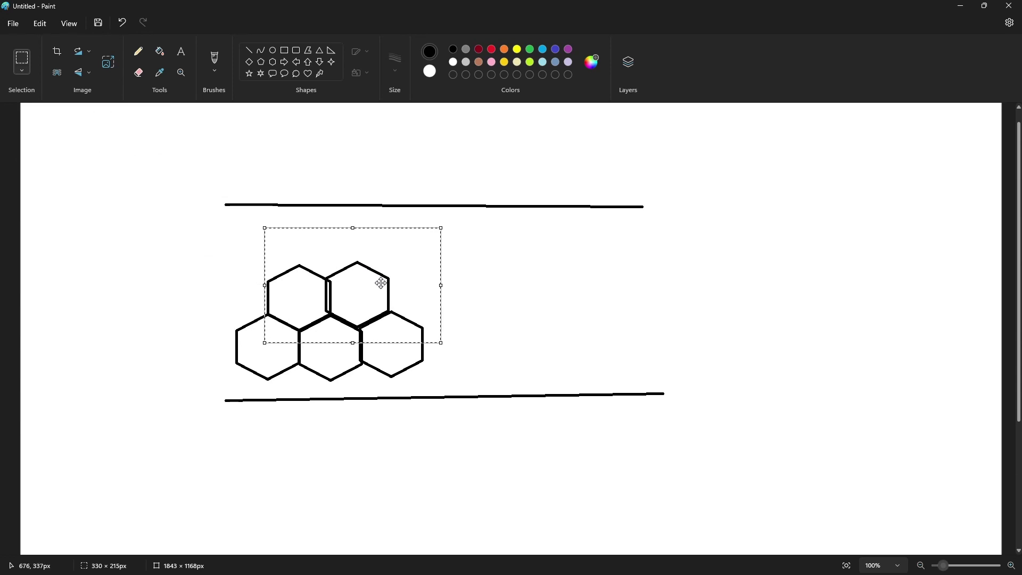
# Step: Delete the portions of both horizontal lines that extend past the right side of the hexagons
pyautogui.click(361, 224)
pyautogui.moveTo(457, 145); pyautogui.dragTo(731, 462)
pyautogui.press('Delete')
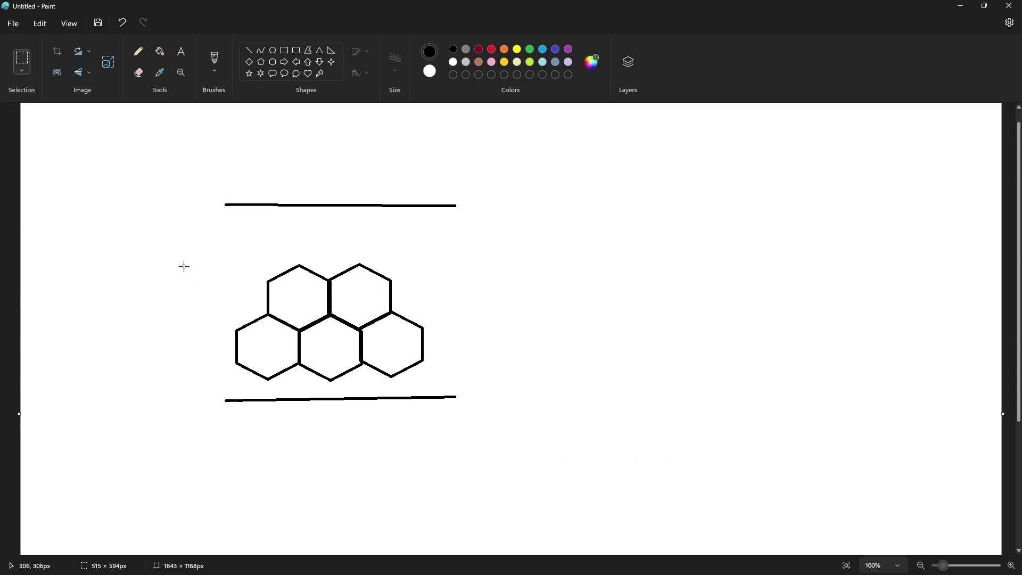
# Step: Move the upper line down so it rests on the tops of the upper hexagons
pyautogui.moveTo(184, 156); pyautogui.dragTo(519, 252)
pyautogui.moveTo(352, 207); pyautogui.dragTo(343, 266)
pyautogui.click(526, 320)
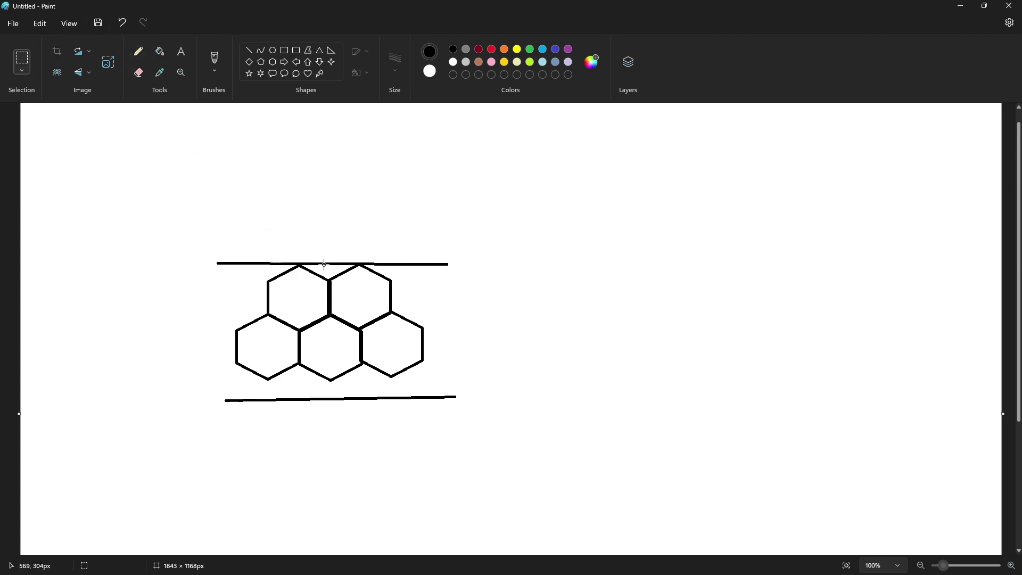
# Step: Annotate the sketch in dark red pencil with a curved arrow from the upper line, the label "Load" and a downward arrow
pyautogui.click(139, 51)
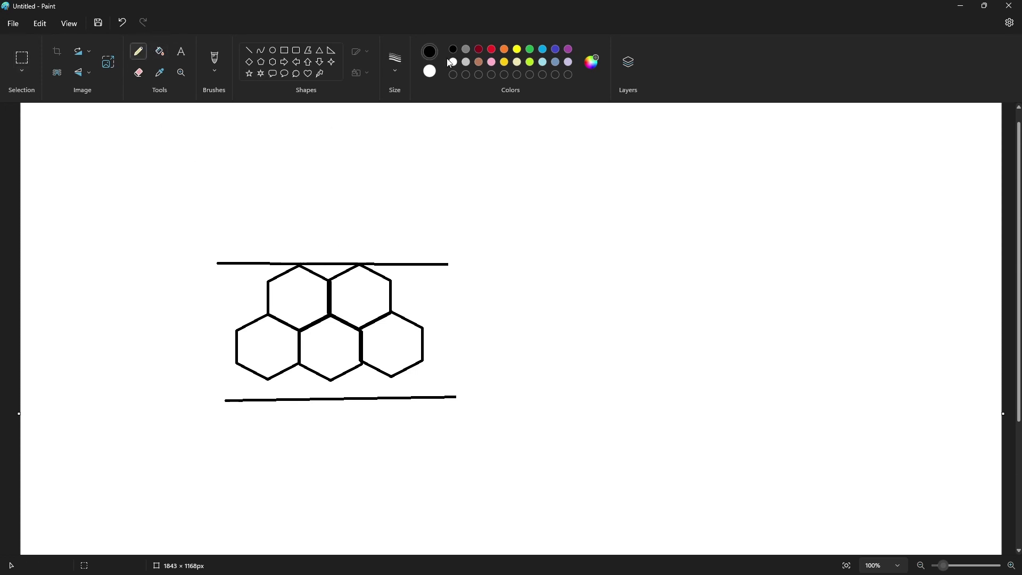
pyautogui.click(479, 50)
pyautogui.moveTo(336, 262)
pyautogui.mouseDown()
pyautogui.moveTo(484, 199)
pyautogui.moveTo(483, 216)
pyautogui.mouseUp()
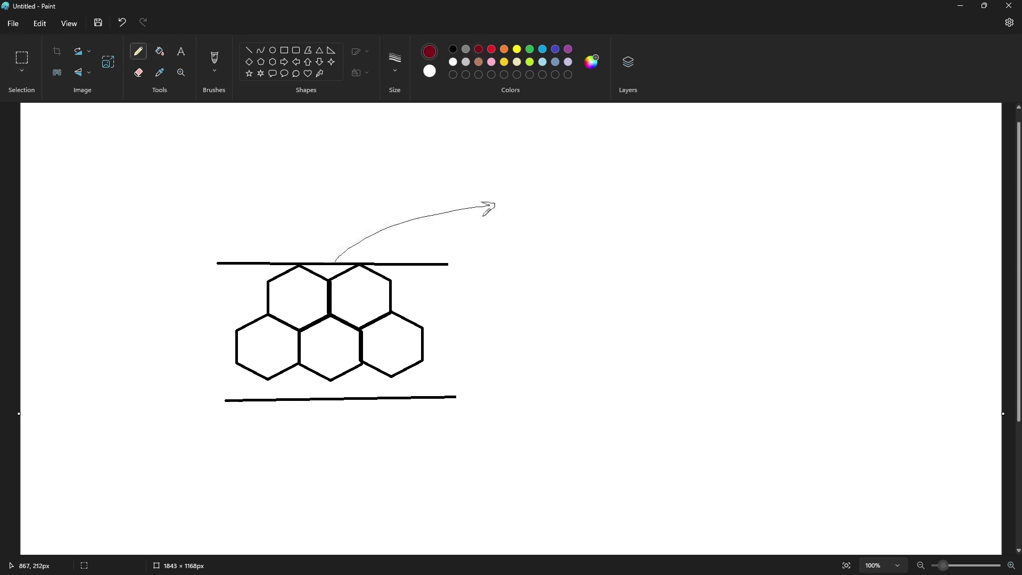
pyautogui.moveTo(519, 175)
pyautogui.mouseDown()
pyautogui.moveTo(527, 196)
pyautogui.moveTo(537, 183)
pyautogui.moveTo(568, 182)
pyautogui.mouseUp()
pyautogui.moveTo(456, 238); pyautogui.dragTo(455, 313)
pyautogui.moveTo(449, 295)
pyautogui.mouseDown()
pyautogui.moveTo(453, 314)
pyautogui.moveTo(467, 297)
pyautogui.mouseUp()
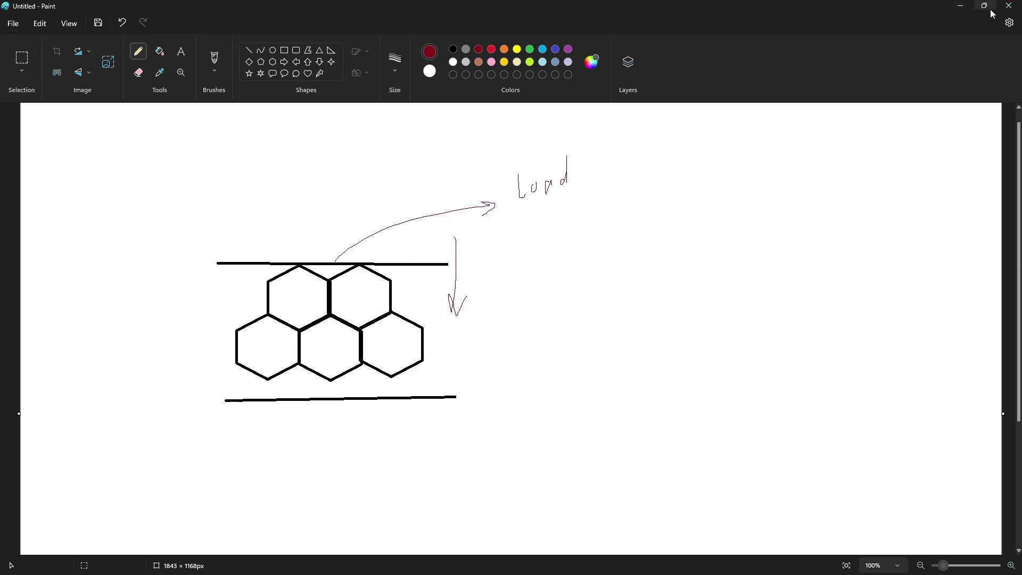
# Step: Close the Paint drawing and switch to the Part module of Abaqus/CAE
pyautogui.click(1010, 5)
pyautogui.click(527, 337)
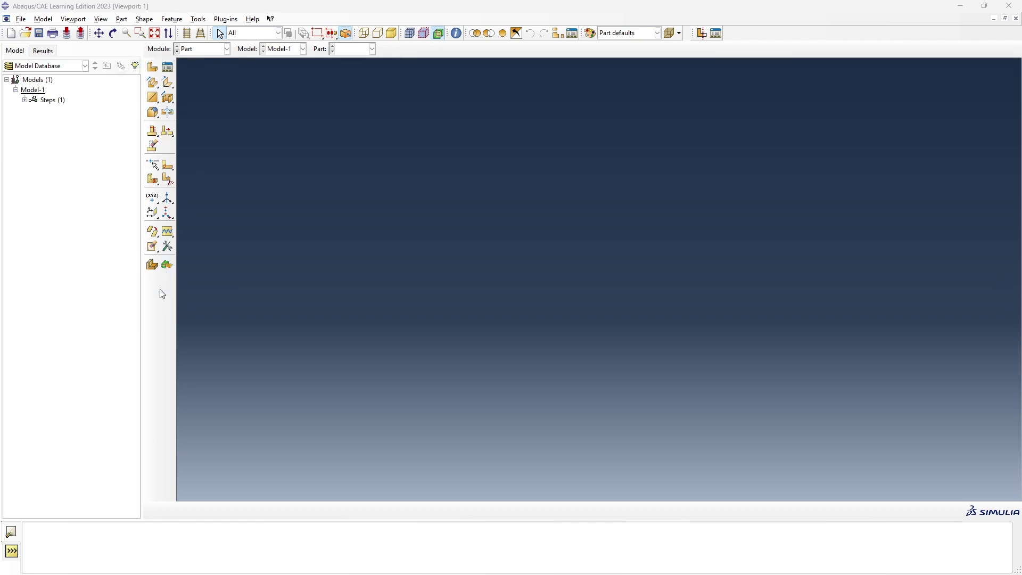
pyautogui.click(227, 49)
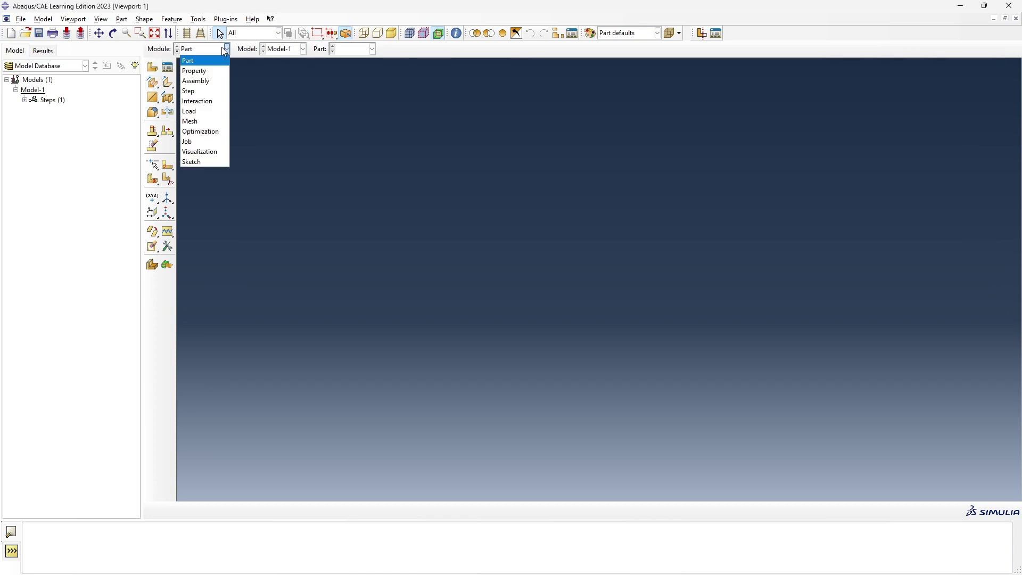
pyautogui.click(227, 51)
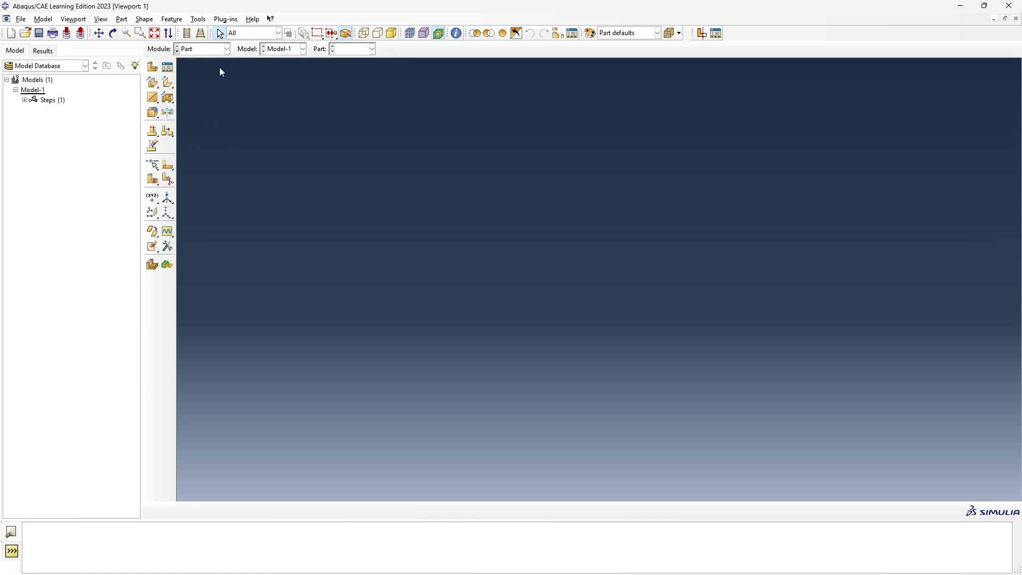
pyautogui.click(204, 49)
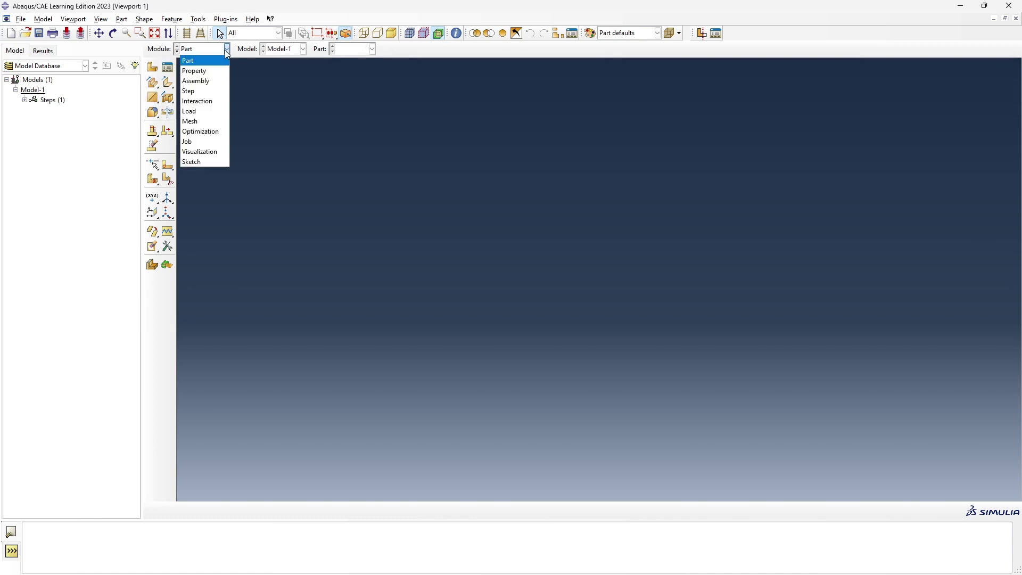
pyautogui.click(193, 64)
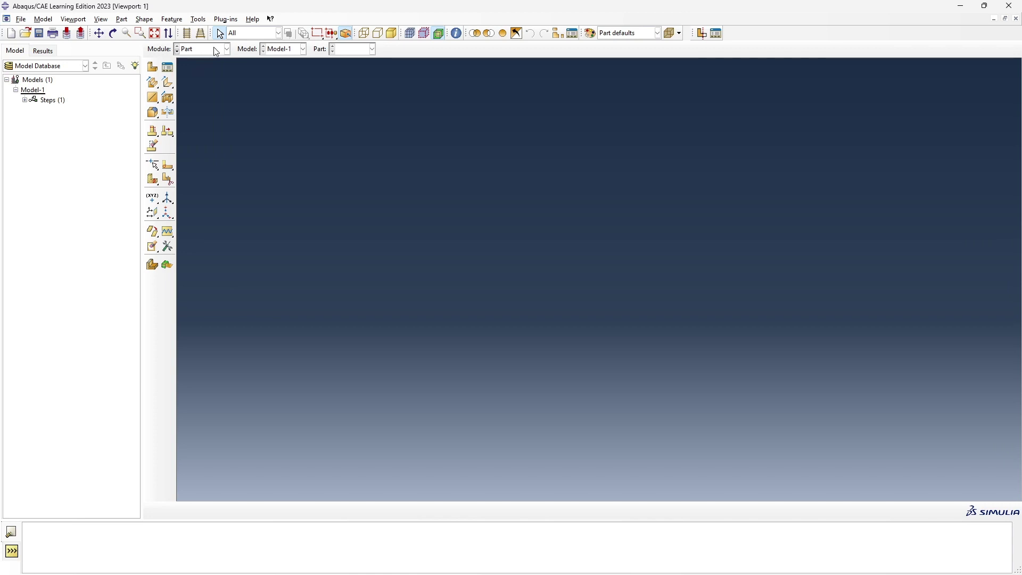
# Step: Start creating a new part and name it HoneyCombLS
pyautogui.click(152, 69)
pyautogui.click(152, 70)
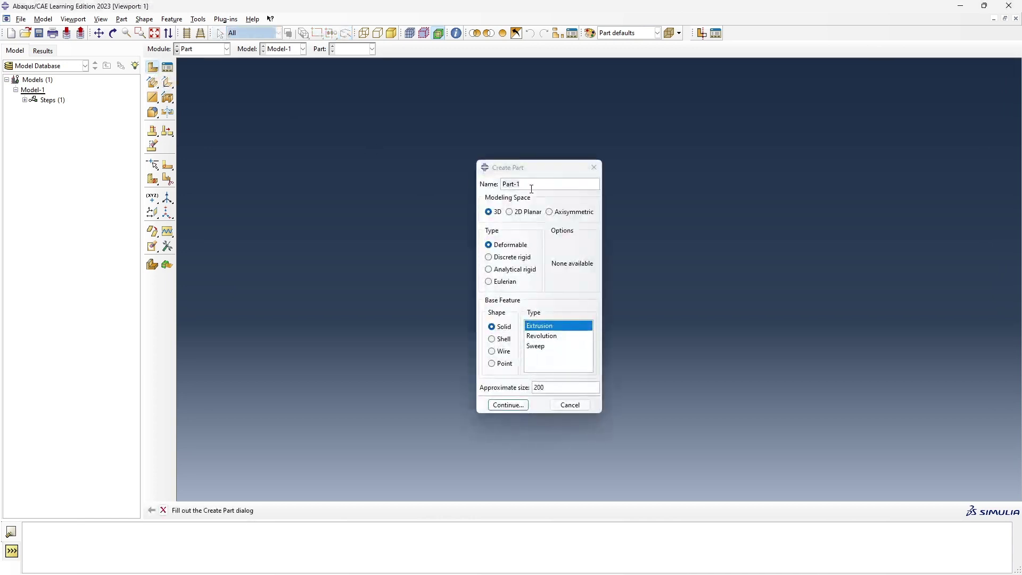
pyautogui.write('Honeycomb')
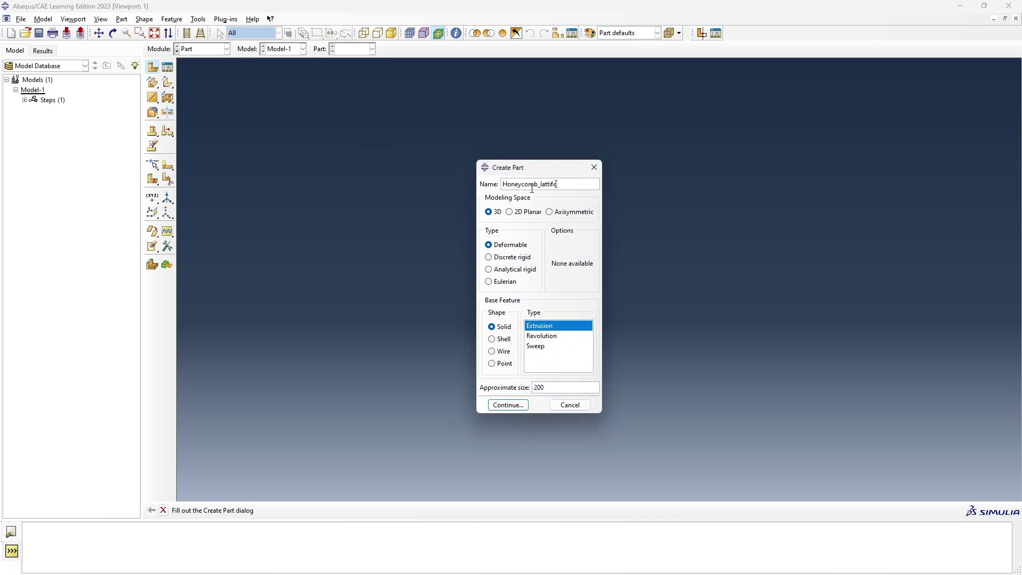
pyautogui.write('_lattic')
pyautogui.press('BackSpace')
pyautogui.press('BackSpace')
pyautogui.press('BackSpace')
pyautogui.press('BackSpace')
pyautogui.press('BackSpace')
pyautogui.press('BackSpace')
pyautogui.press('BackSpace')
pyautogui.press('BackSpace')
pyautogui.press('BackSpace')
pyautogui.press('BackSpace')
pyautogui.press('BackSpace')
# Step: Define the part as 2D Planar with a Wire base feature and continue to its sketch
pyautogui.click(510, 212)
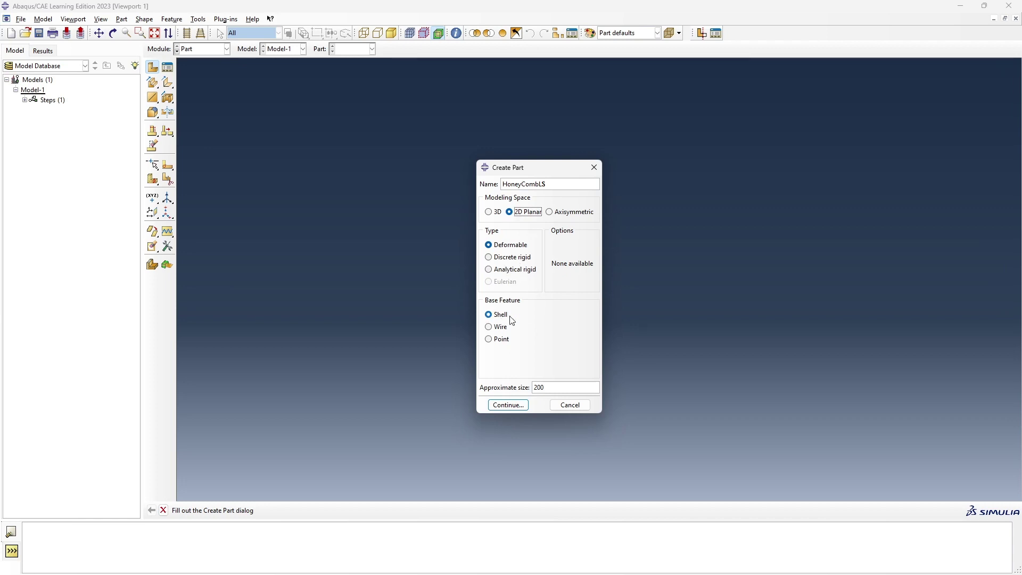
pyautogui.click(489, 327)
pyautogui.click(511, 406)
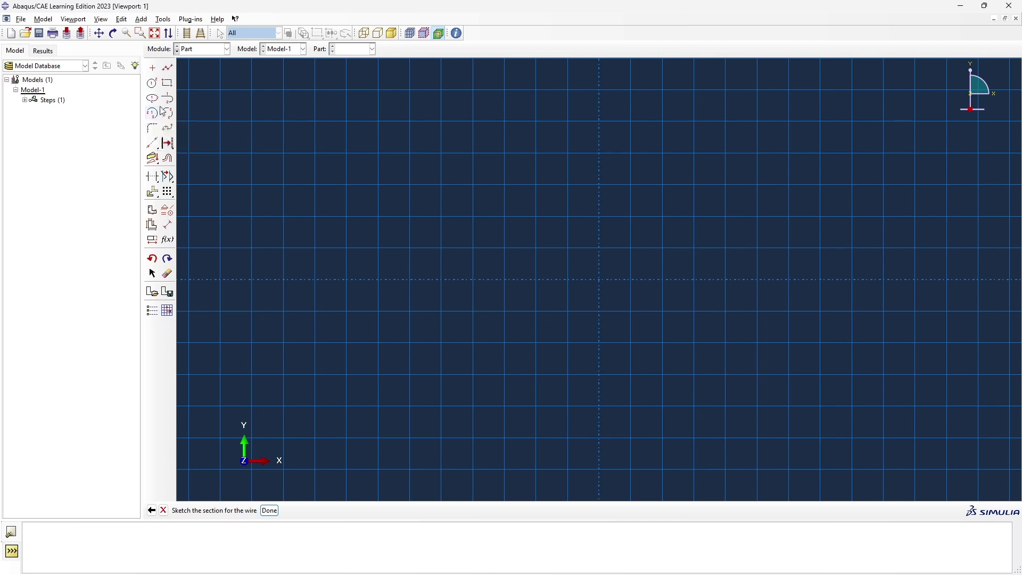
# Step: Sketch a circle centred on the origin with a radius of two grid squares
pyautogui.click(152, 84)
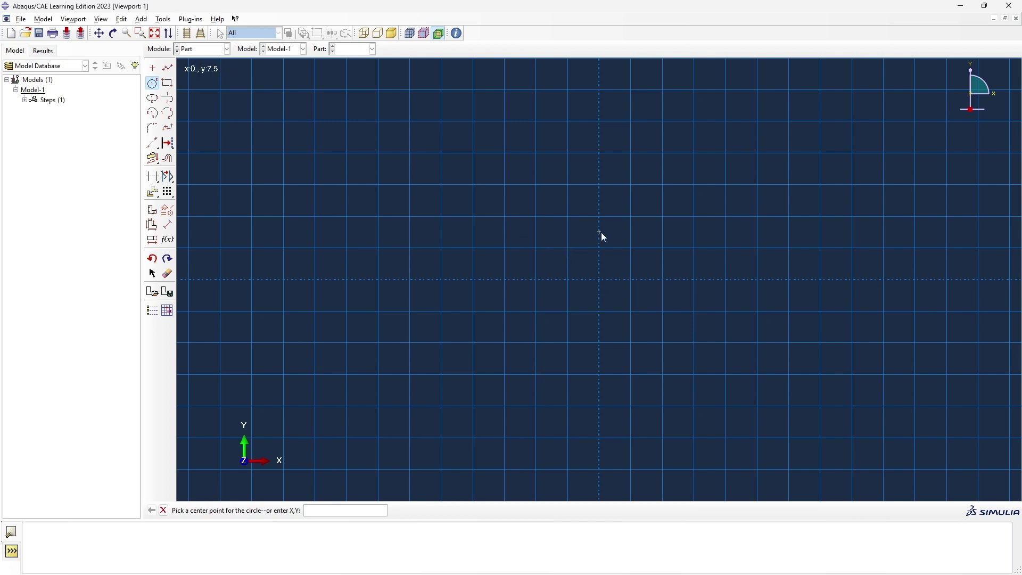
pyautogui.click(599, 280)
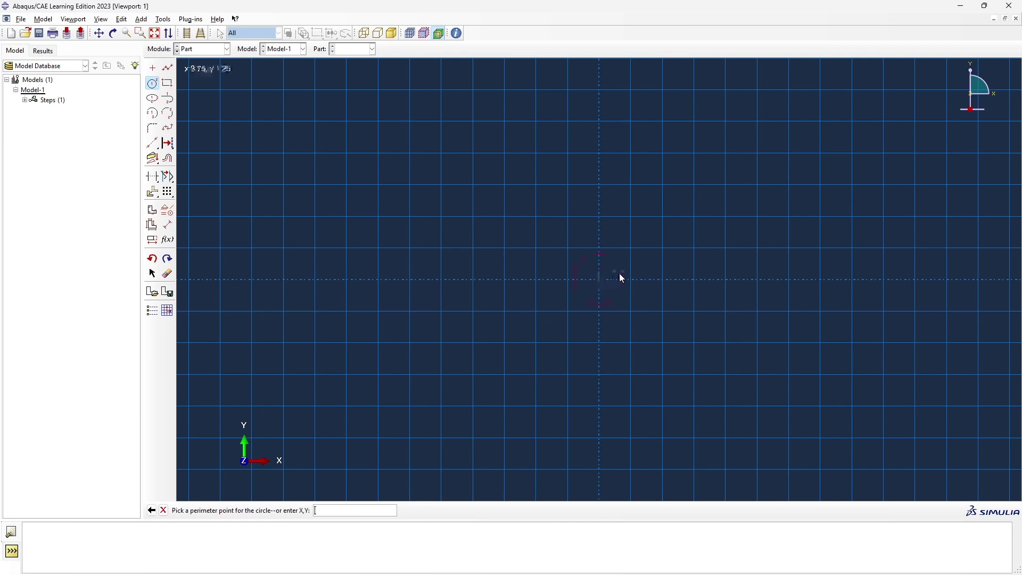
pyautogui.click(664, 282)
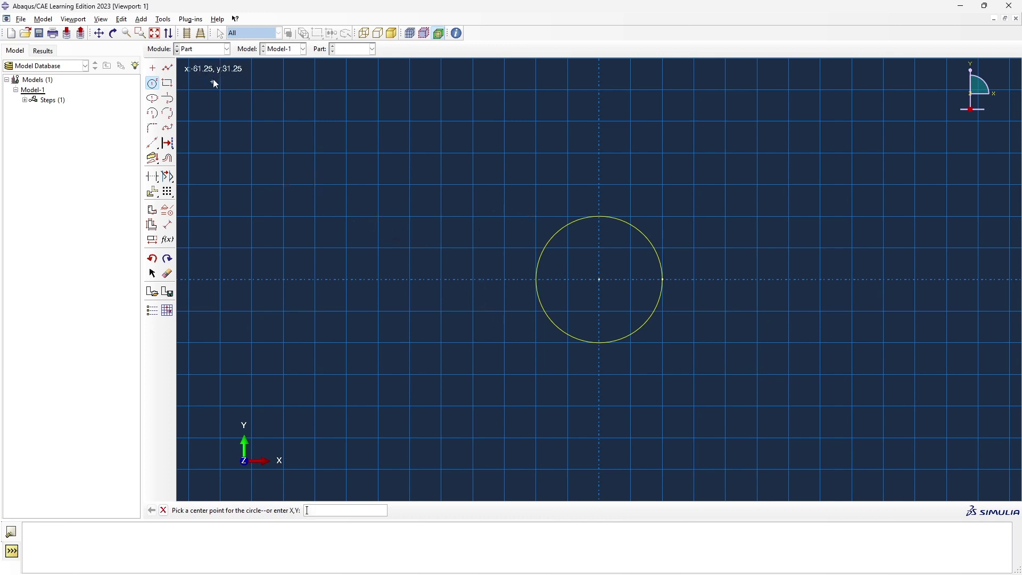
pyautogui.press('Escape')
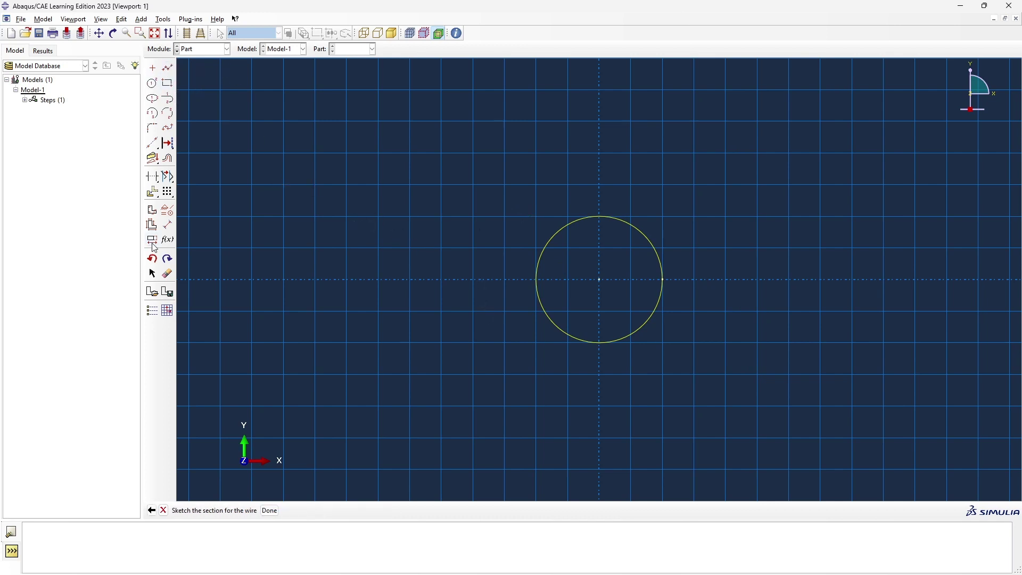
# Step: Add a vertical and a horizontal construction line through the circle's centre
pyautogui.click(153, 144)
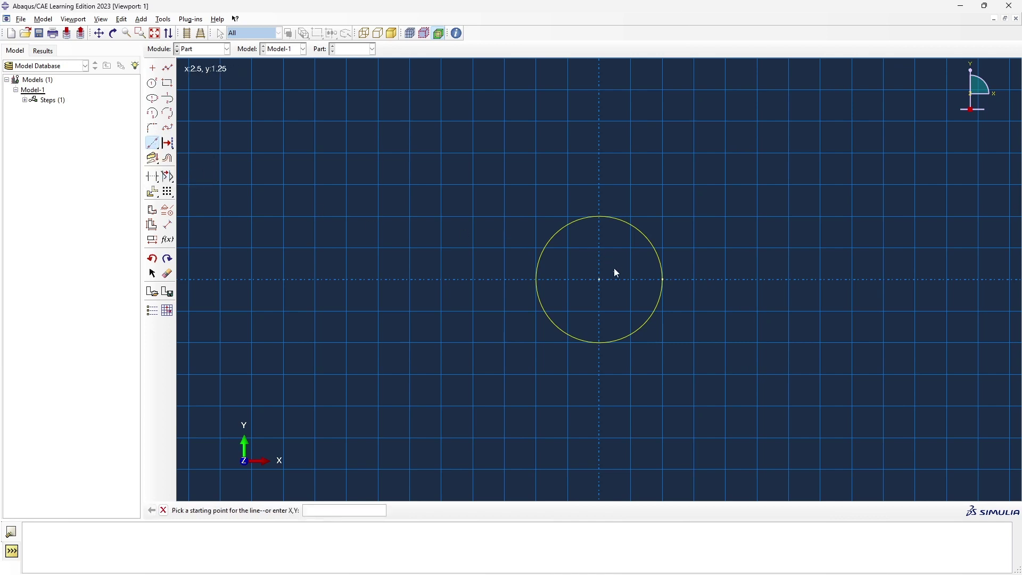
pyautogui.click(600, 279)
pyautogui.click(598, 160)
pyautogui.click(600, 279)
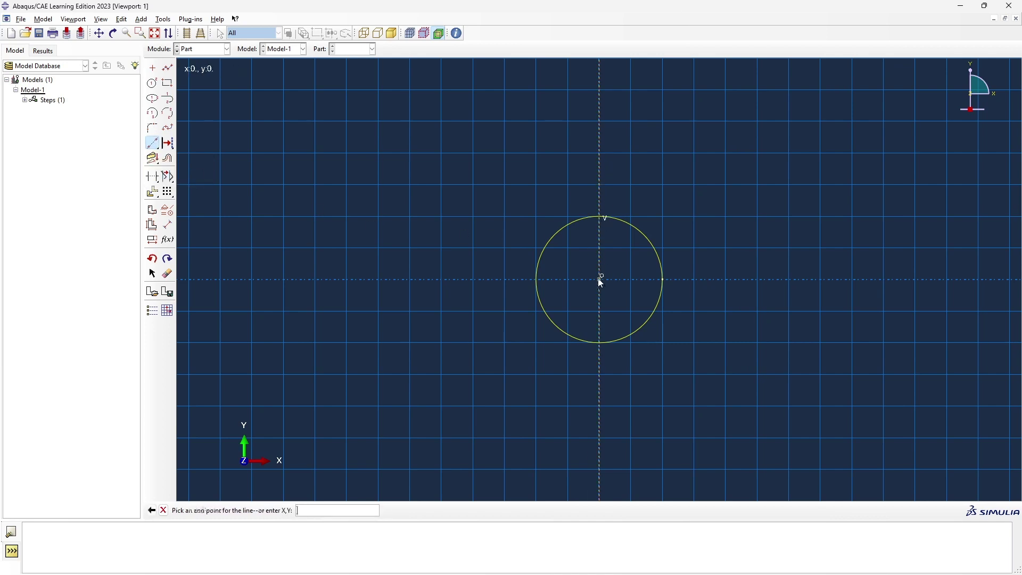
pyautogui.click(758, 279)
pyautogui.press('Escape')
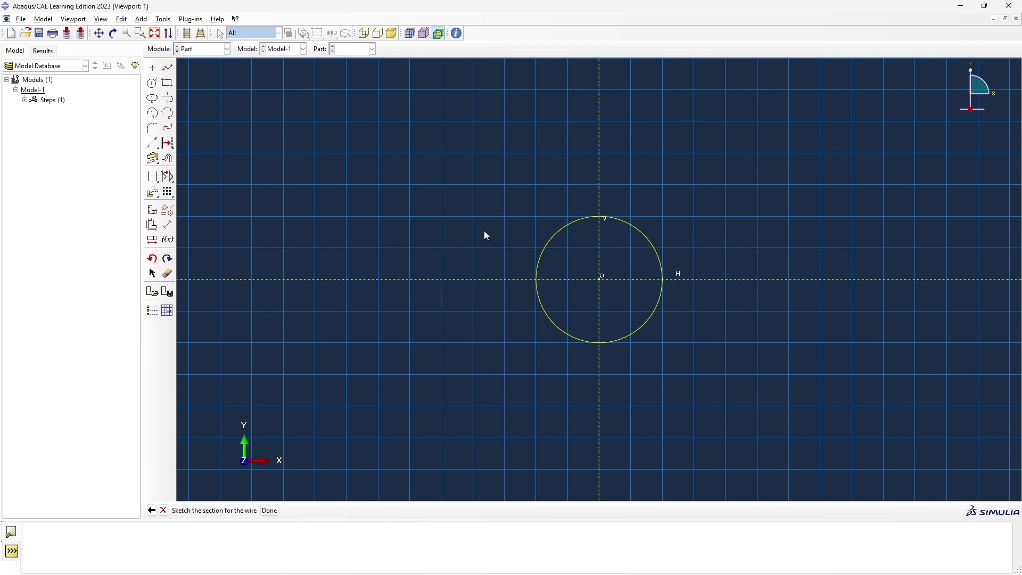
# Step: Add four oblique construction lines through the circle's centre, two sloping upward and two sloping downward to the right
pyautogui.click(152, 144)
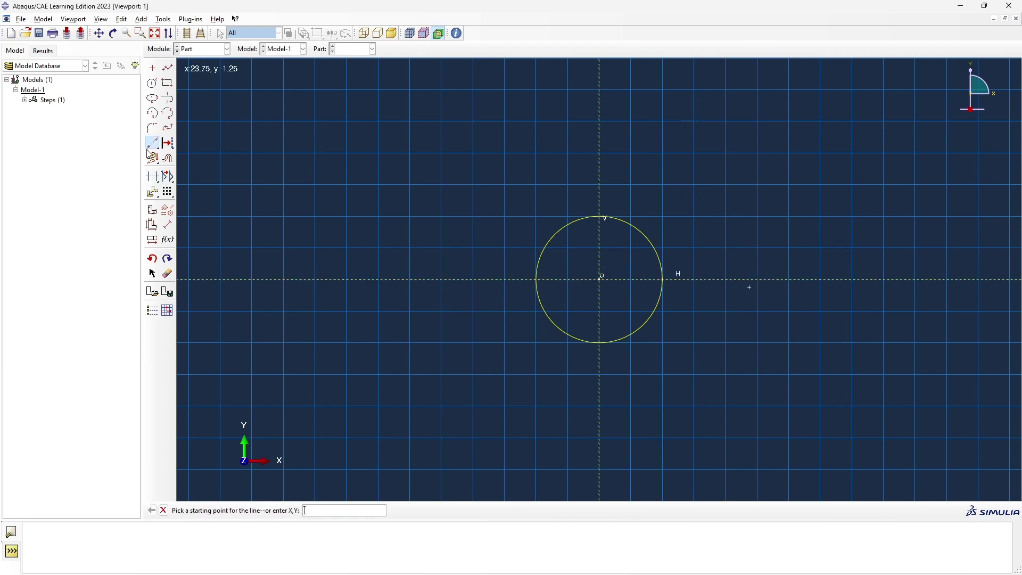
pyautogui.click(602, 281)
pyautogui.click(662, 147)
pyautogui.click(602, 278)
pyautogui.click(744, 174)
pyautogui.click(601, 280)
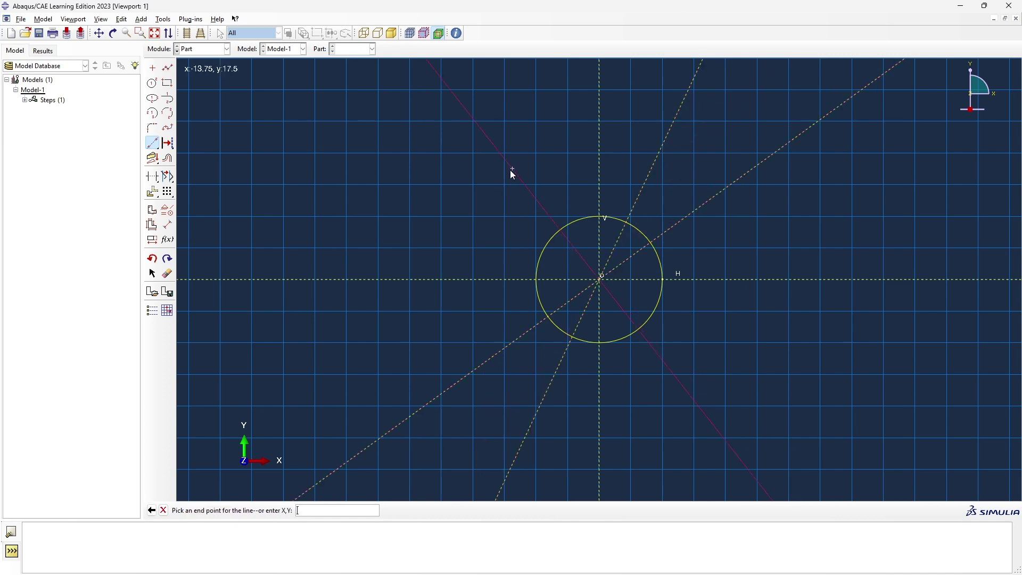
pyautogui.click(546, 221)
pyautogui.click(601, 279)
pyautogui.click(473, 227)
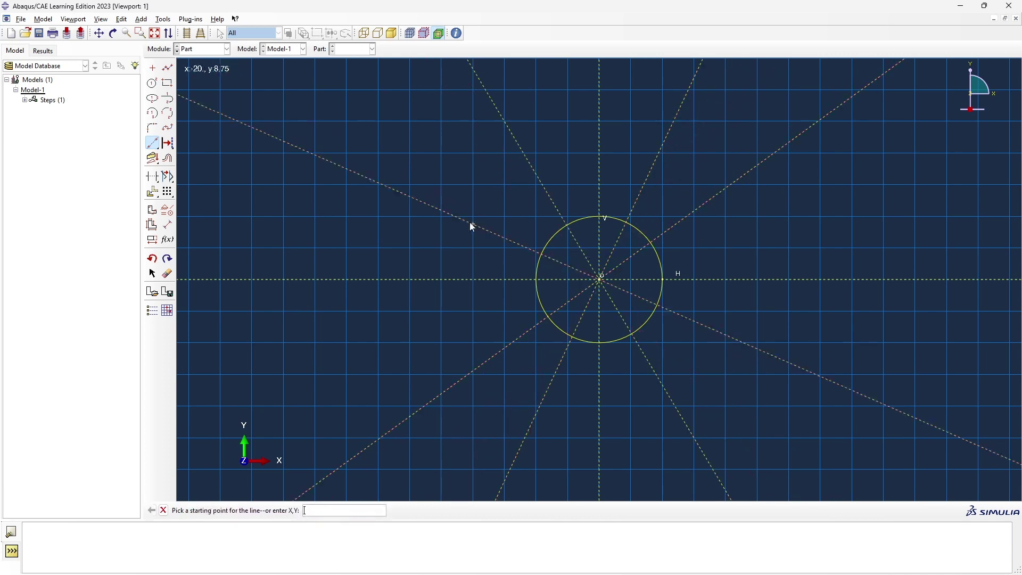
pyautogui.press('Escape')
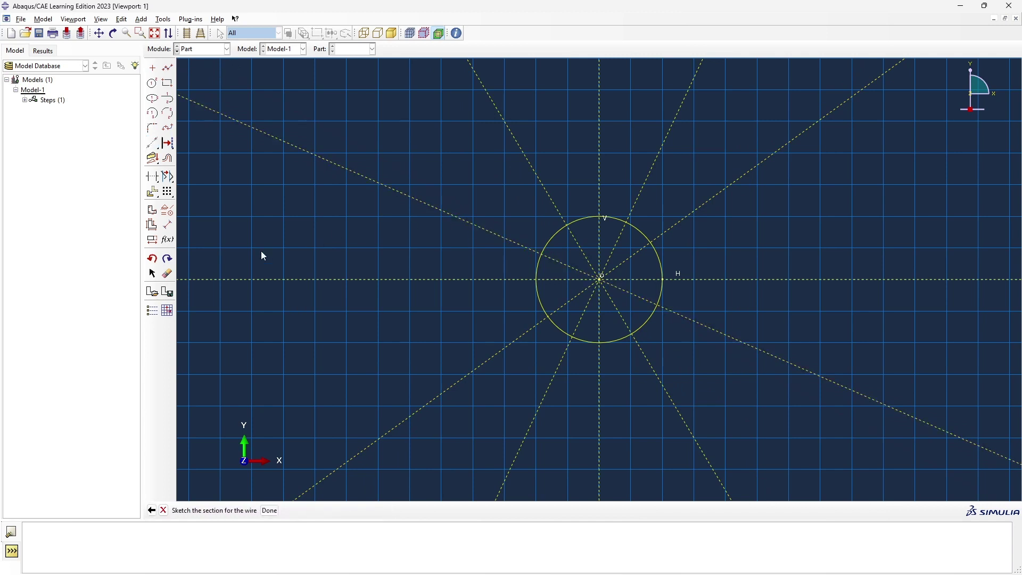
# Step: Dimension the angle between the two construction lines in the upper-left quadrant and set it to 30°
pyautogui.click(169, 226)
pyautogui.click(500, 239)
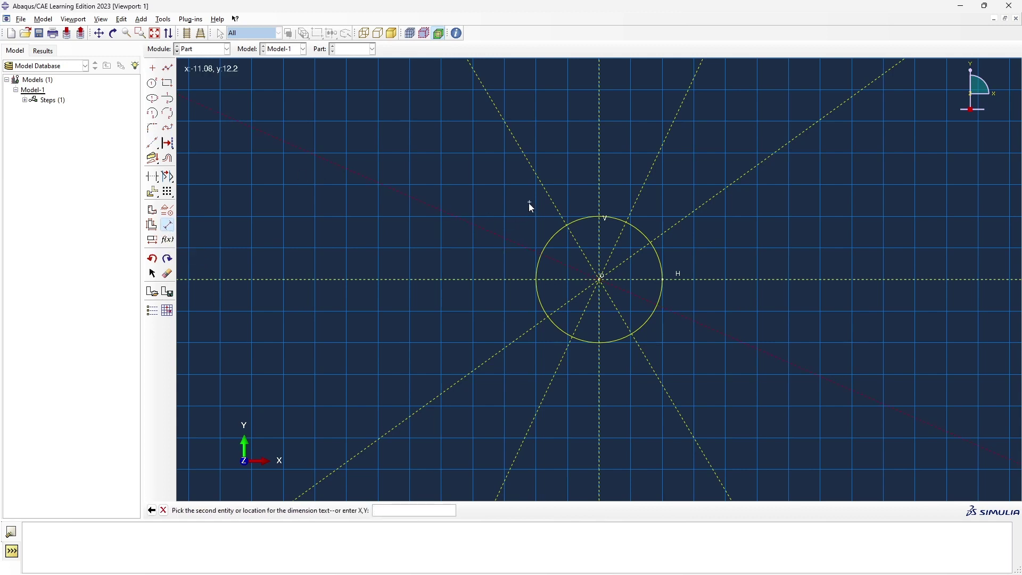
pyautogui.click(544, 190)
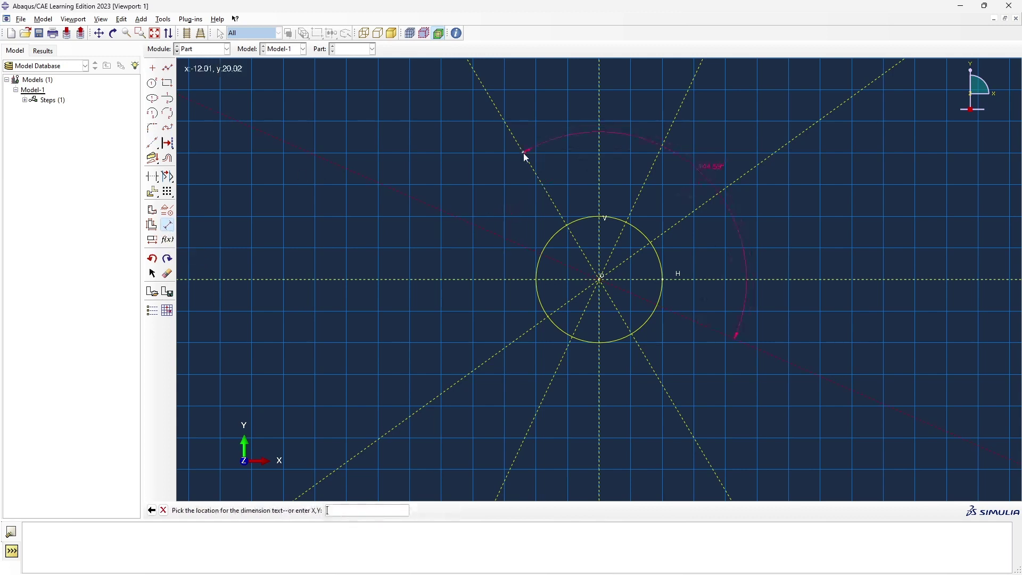
pyautogui.click(539, 187)
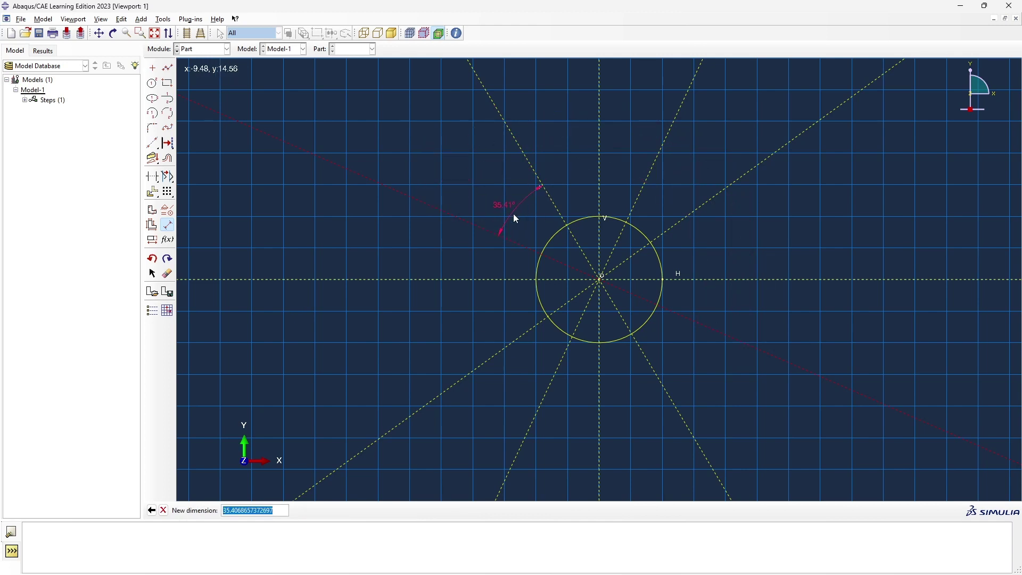
pyautogui.write('30')
pyautogui.press('Return')
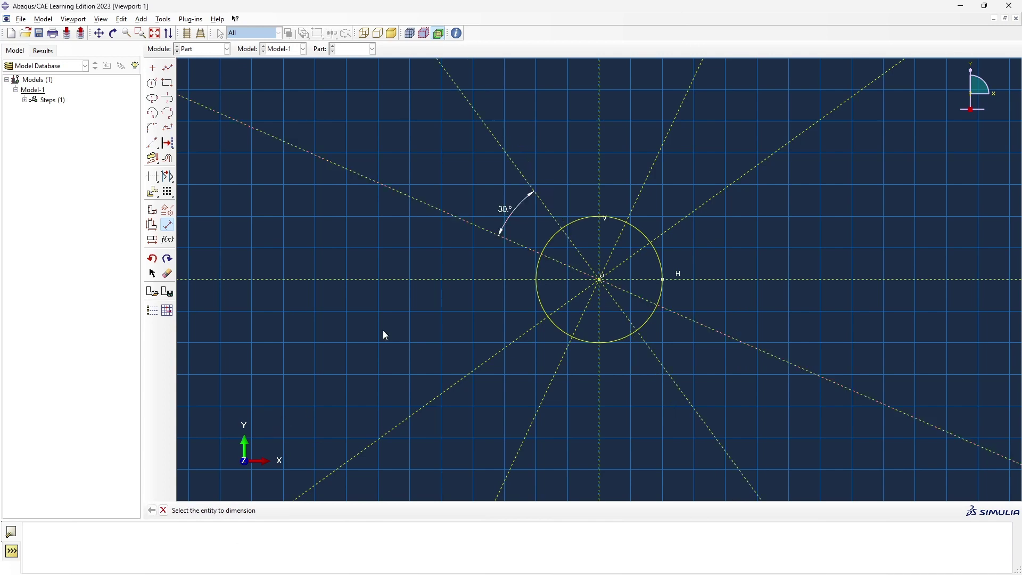
# Step: Set the angle between the steep upper-left construction line and the vertical construction line to 30°
pyautogui.click(538, 200)
pyautogui.click(599, 194)
pyautogui.click(582, 179)
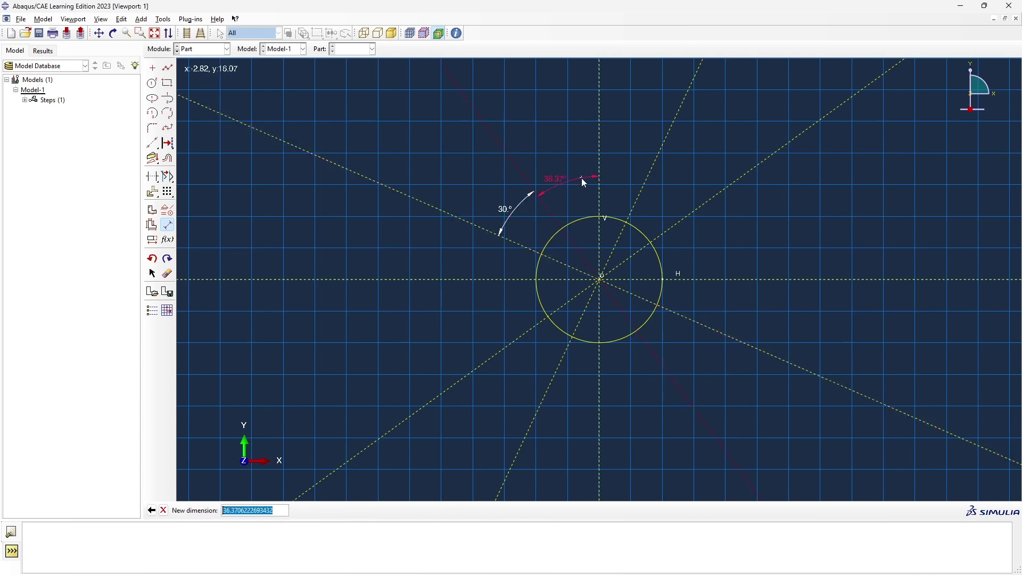
pyautogui.write('30')
pyautogui.press('Return')
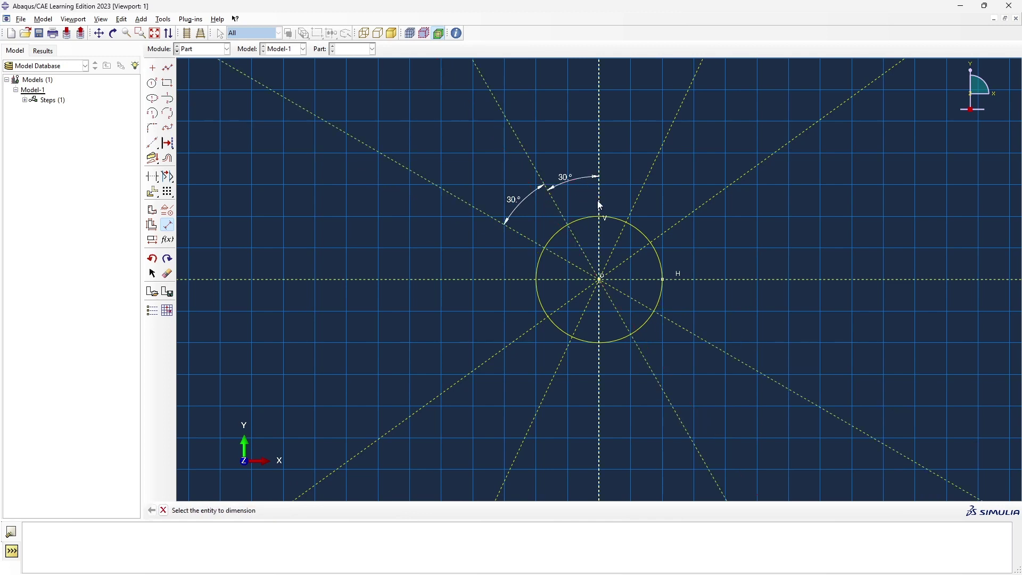
# Step: Set the angle between the vertical construction line and the steep upper-right construction line to 30°
pyautogui.click(633, 204)
pyautogui.click(633, 174)
pyautogui.press('Return')
# Step: Set the angle between the two oblique construction lines in the upper-right quadrant to 30° and finish dimensioning
pyautogui.click(639, 212)
pyautogui.click(666, 231)
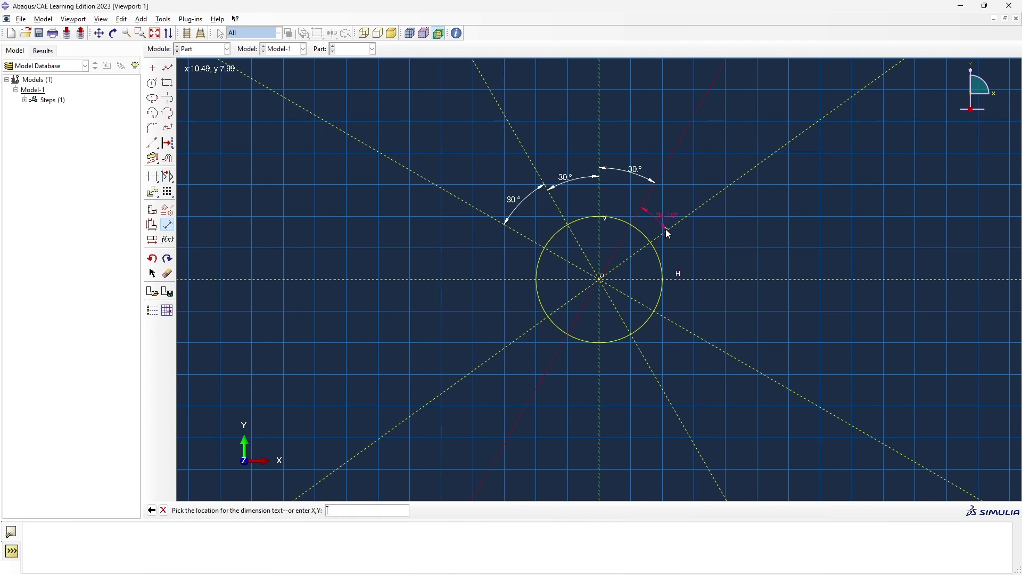
pyautogui.click(686, 201)
pyautogui.write('30')
pyautogui.press('Return')
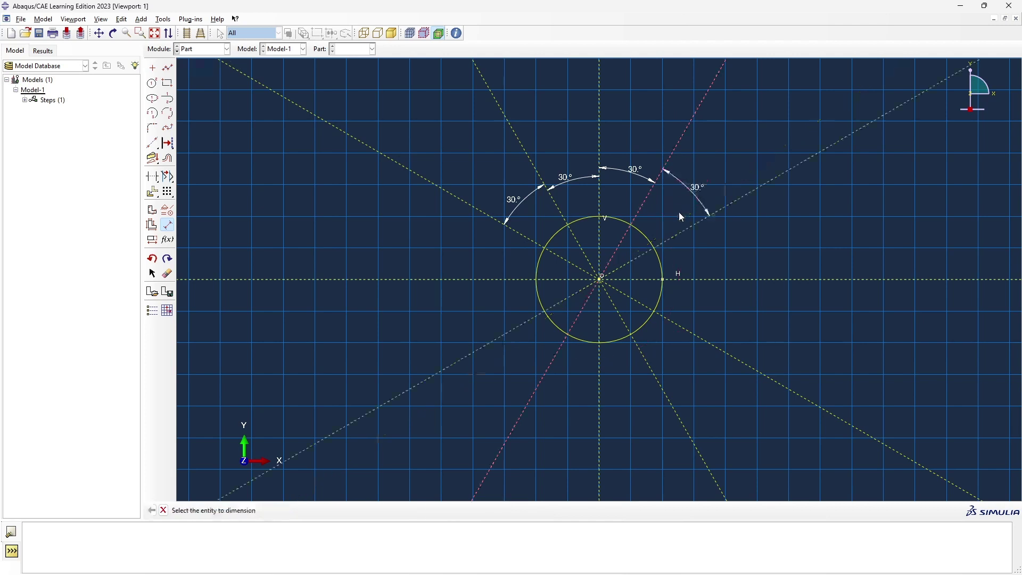
pyautogui.middleClick(644, 253)
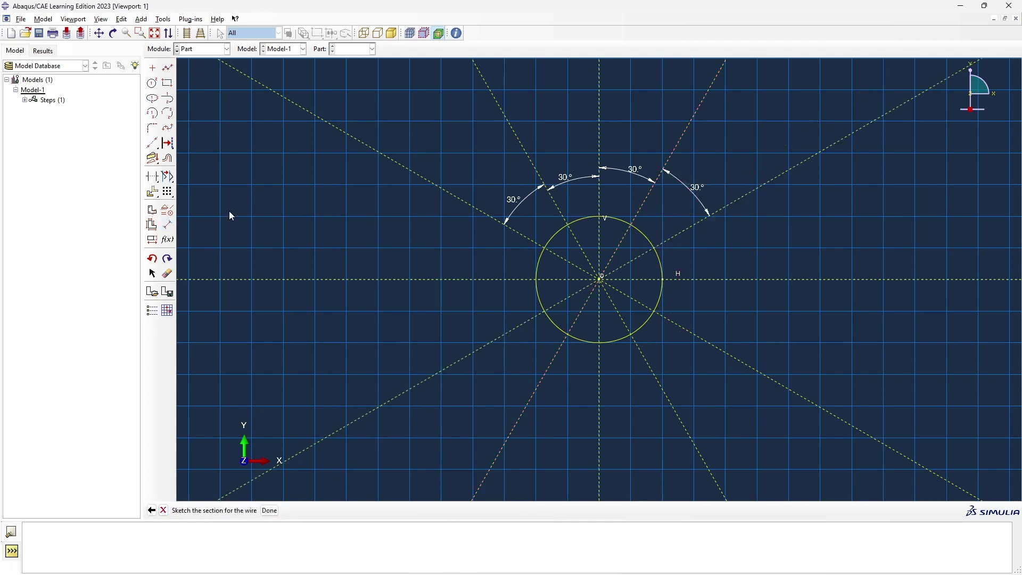
# Step: Draw a closed hexagon inside the circle, with vertices where the circle meets the vertical and the two shallow oblique construction lines
pyautogui.click(165, 70)
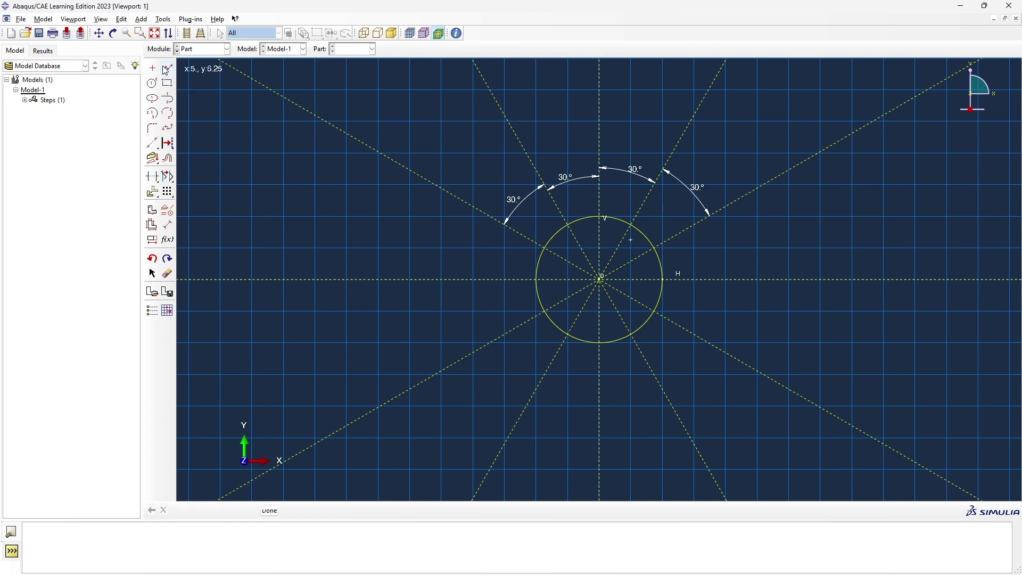
pyautogui.click(599, 217)
pyautogui.click(548, 246)
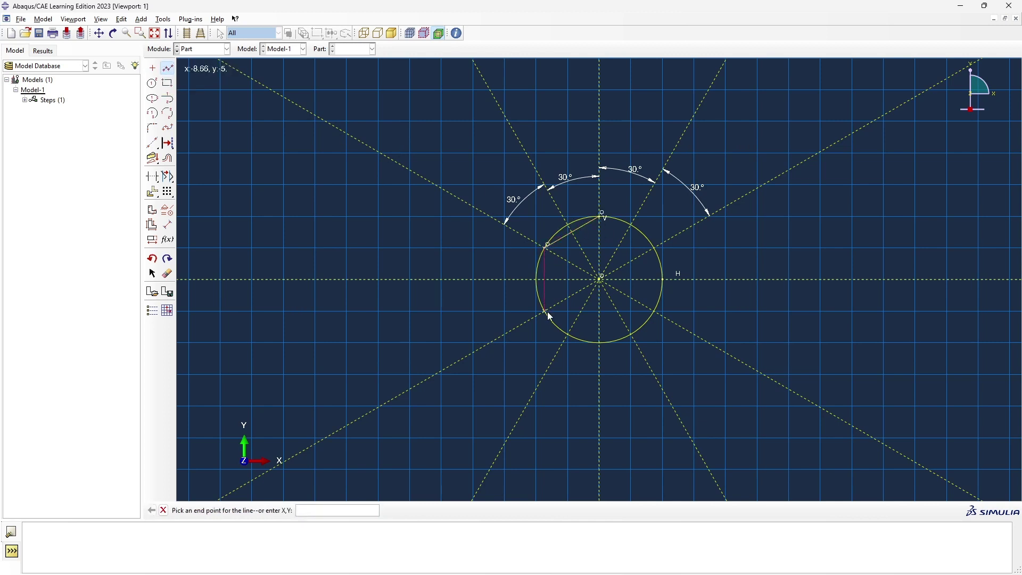
pyautogui.click(548, 308)
pyautogui.click(601, 340)
pyautogui.click(657, 308)
pyautogui.click(656, 245)
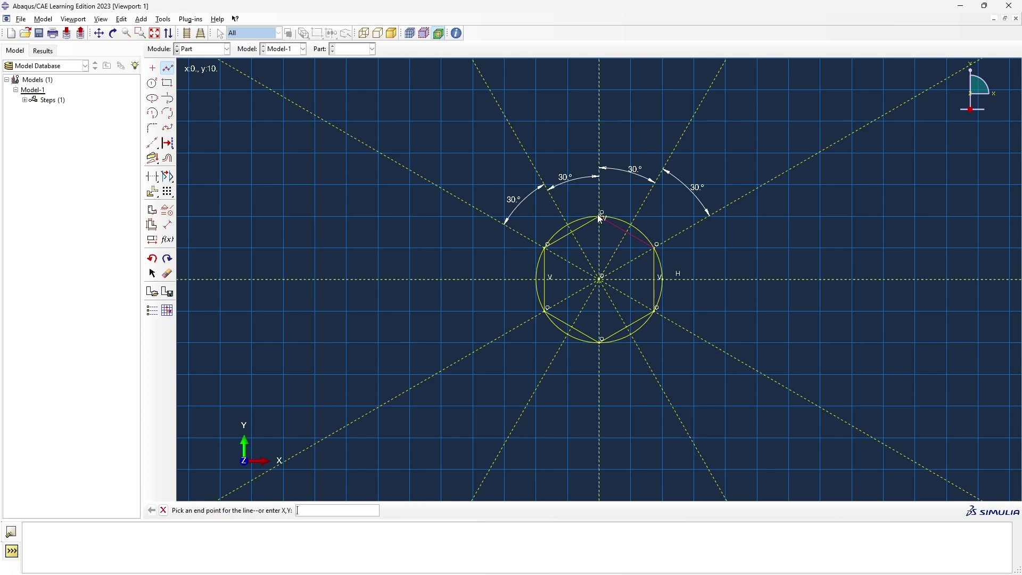
pyautogui.click(602, 214)
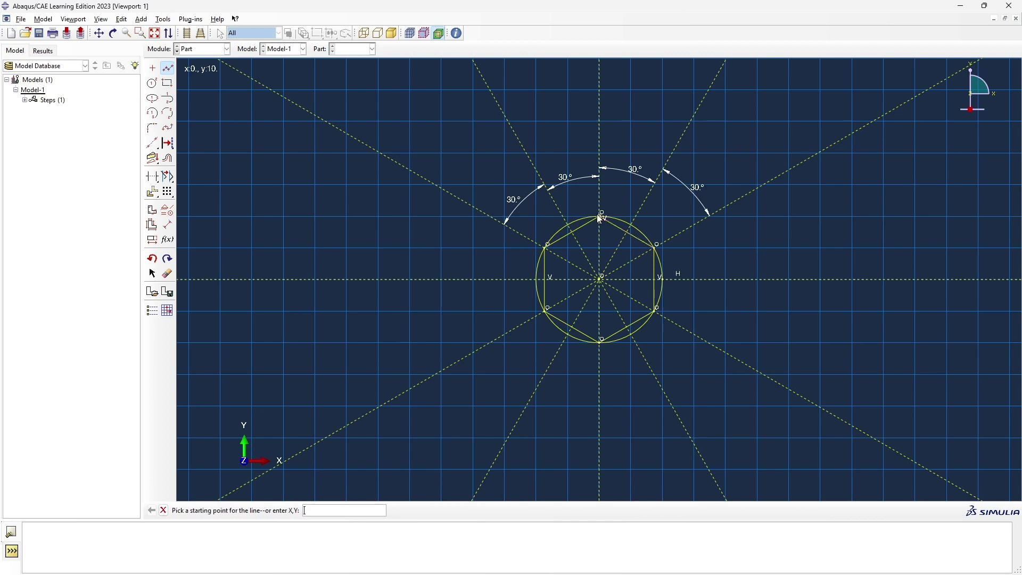
pyautogui.middleClick(568, 235)
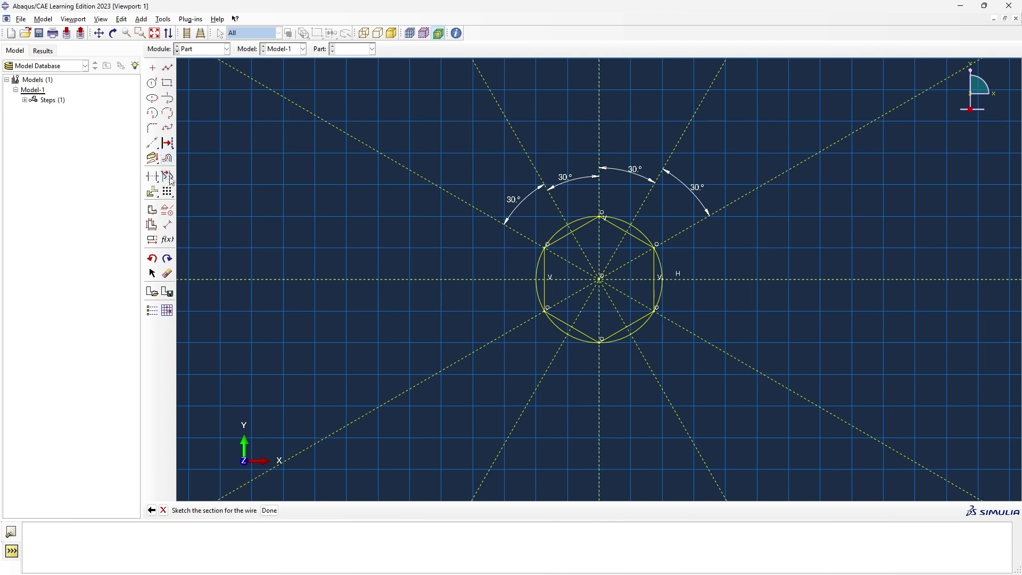
# Step: Check the length of the hexagon's left vertical side with a trial dimension, without keeping it
pyautogui.click(168, 224)
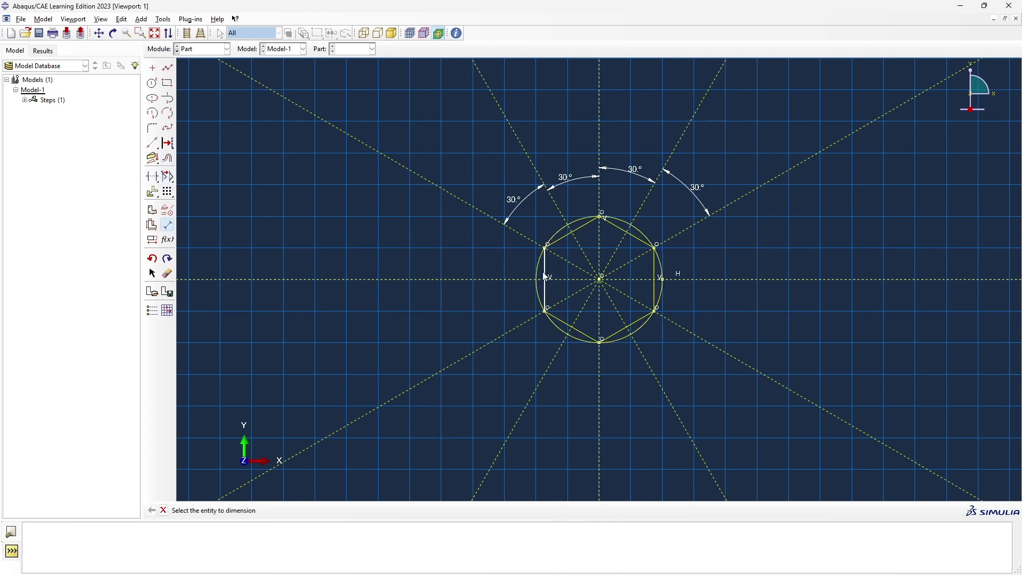
pyautogui.click(547, 272)
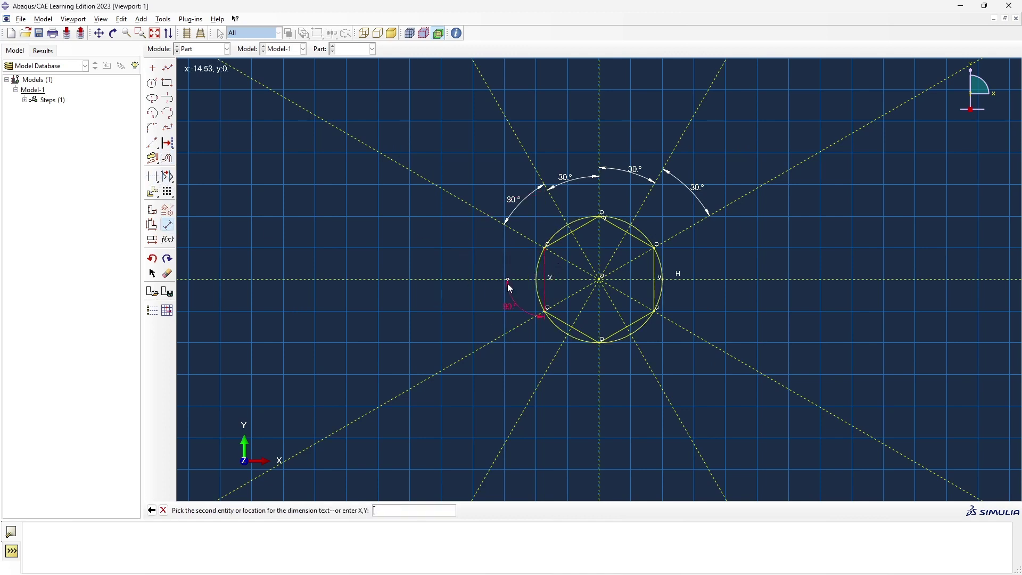
pyautogui.press('Escape')
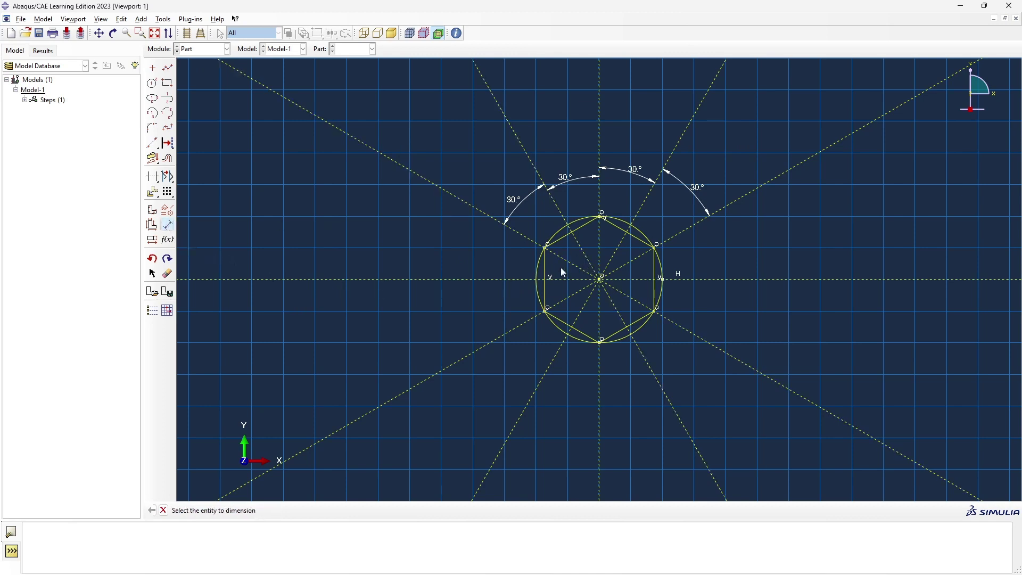
pyautogui.click(544, 264)
pyautogui.click(486, 264)
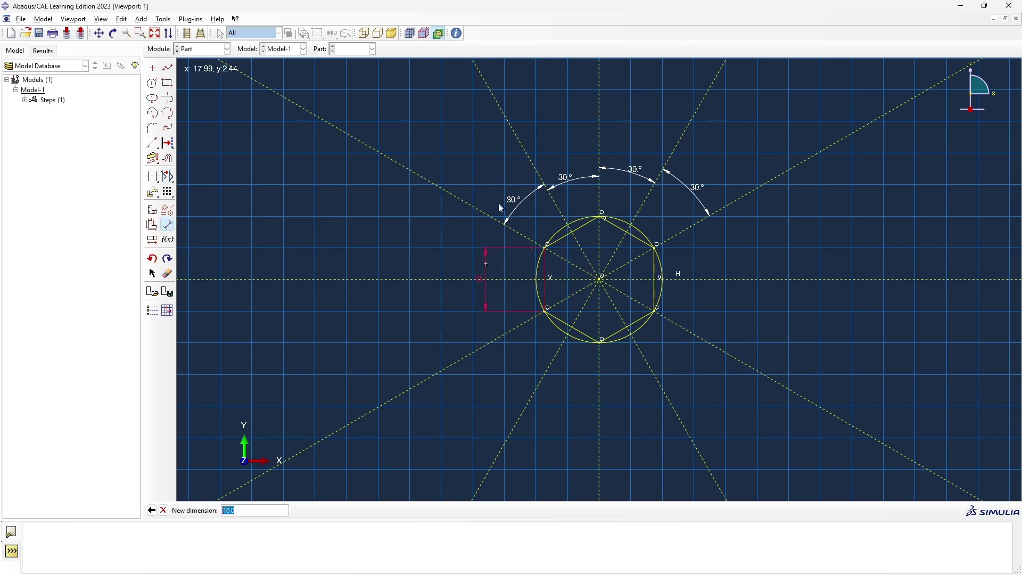
pyautogui.press('Escape')
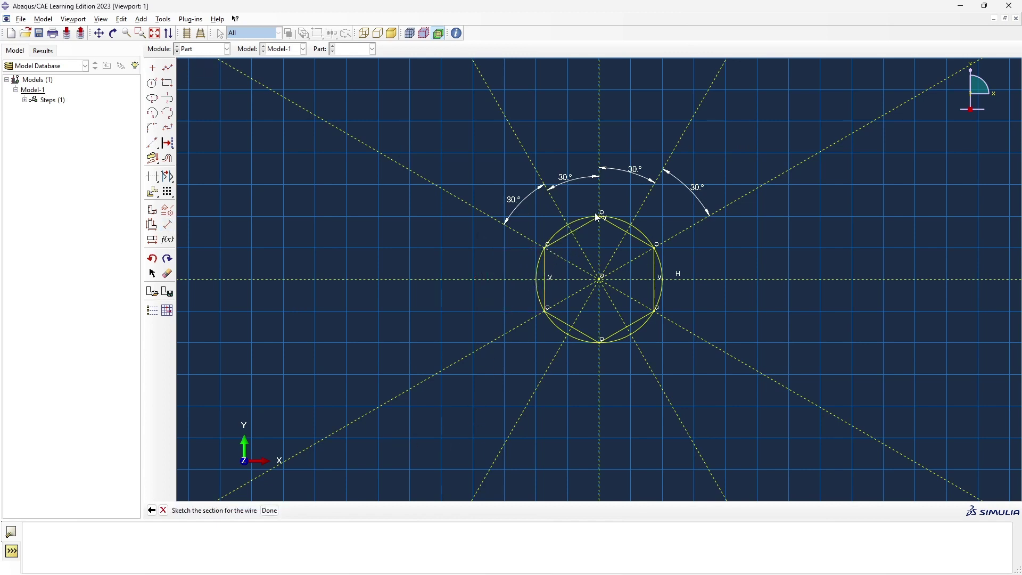
# Step: Check the length of the hexagon's upper-left slanted side with a trial dimension, without keeping it
pyautogui.click(167, 224)
pyautogui.click(563, 237)
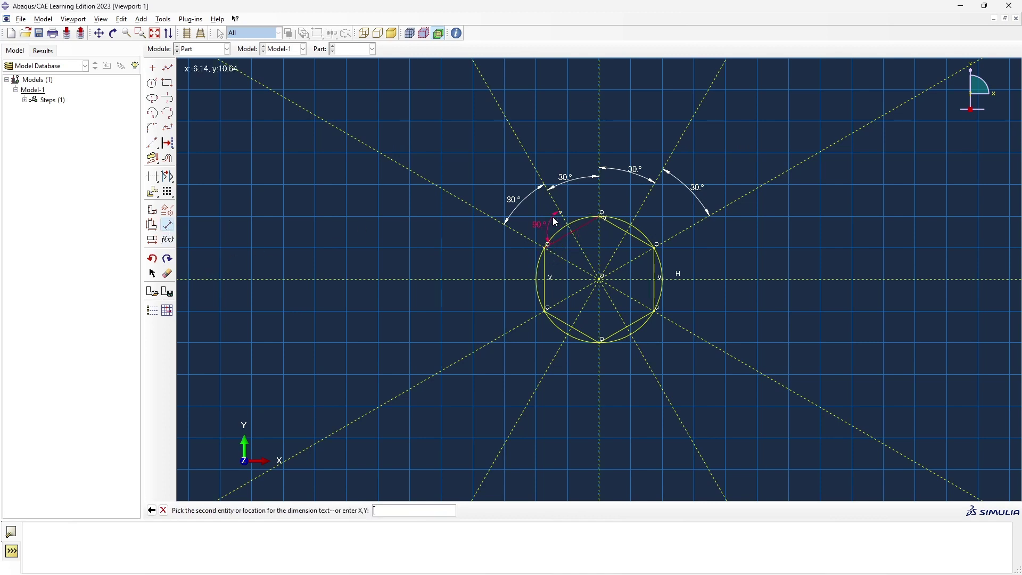
pyautogui.click(512, 161)
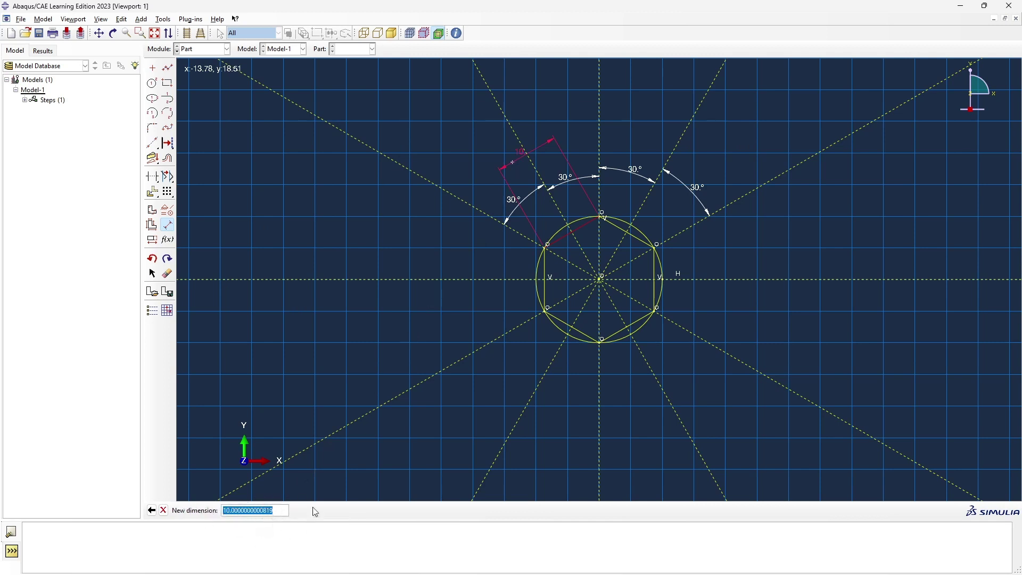
pyautogui.press('Escape')
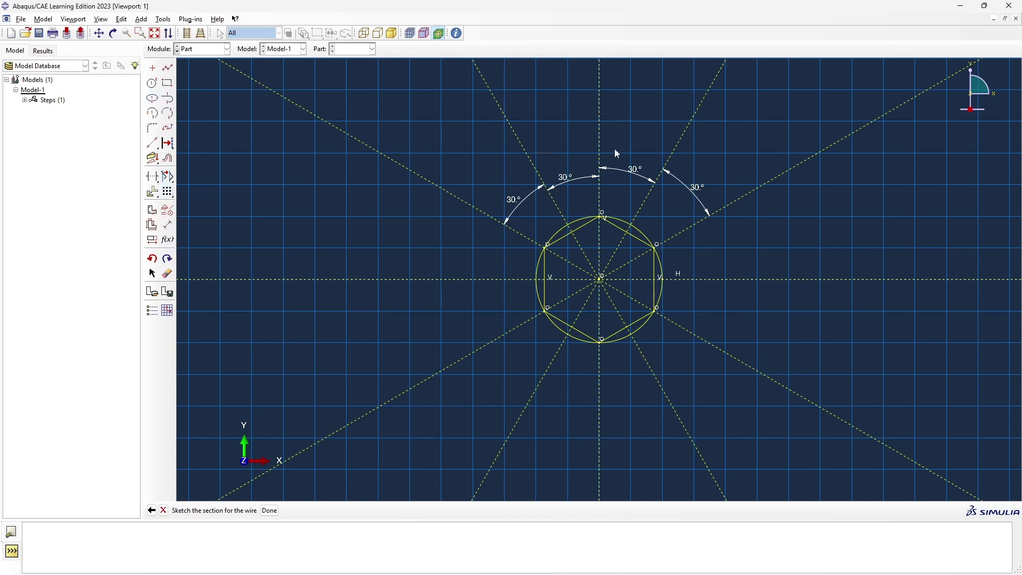
# Step: Delete the construction lines, the angle dimensions and the circle, keeping only the hexagon
pyautogui.click(169, 274)
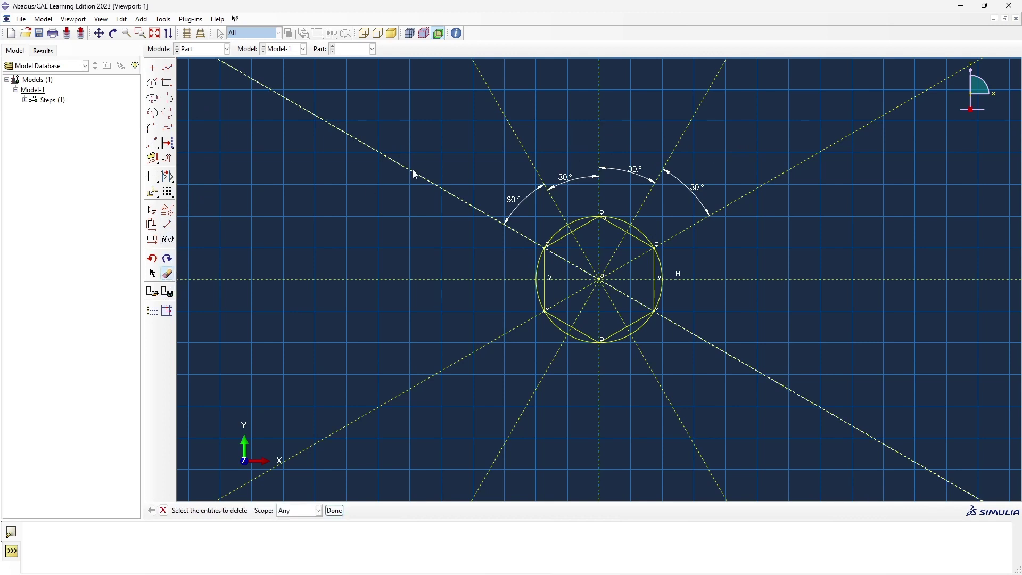
pyautogui.moveTo(348, 150)
pyautogui.mouseDown()
pyautogui.moveTo(830, 144)
pyautogui.moveTo(871, 204)
pyautogui.mouseUp()
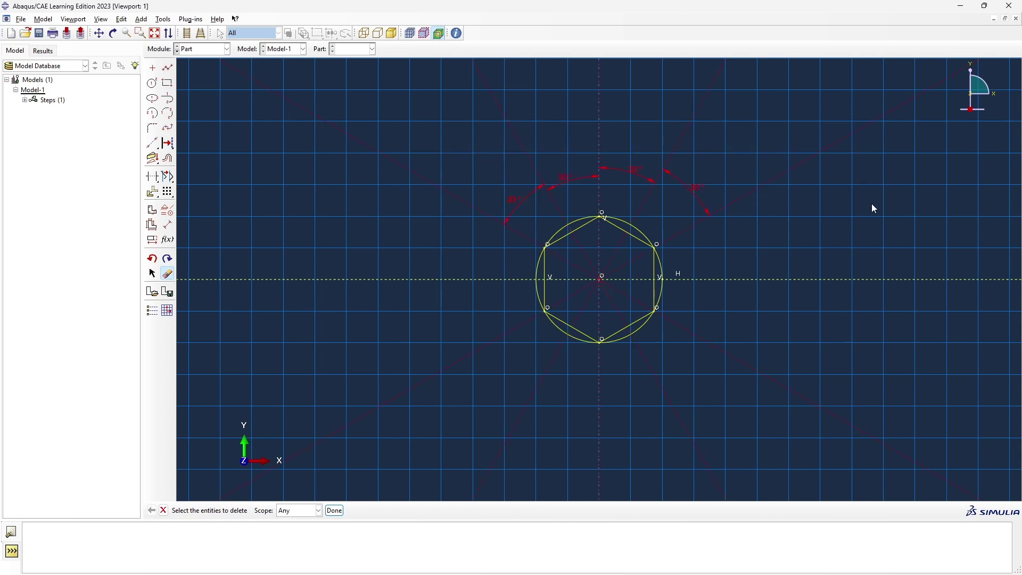
pyautogui.middleClick(591, 337)
pyautogui.click(567, 233)
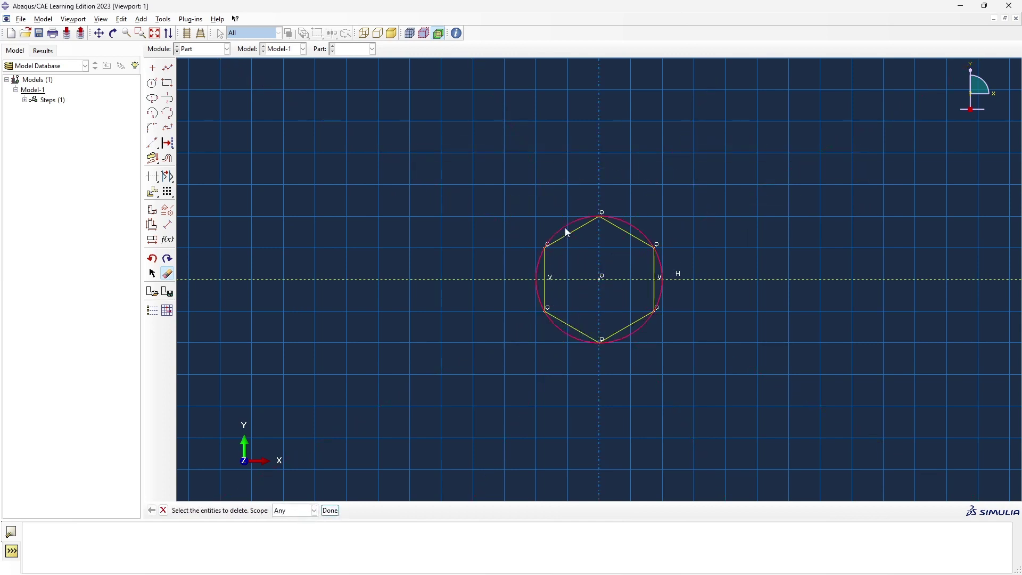
pyautogui.middleClick(568, 233)
# Step: Draw vertical lines one grid square long outward from the hexagon's top and bottom vertices, ending at y = 15 and y = -15
pyautogui.click(168, 68)
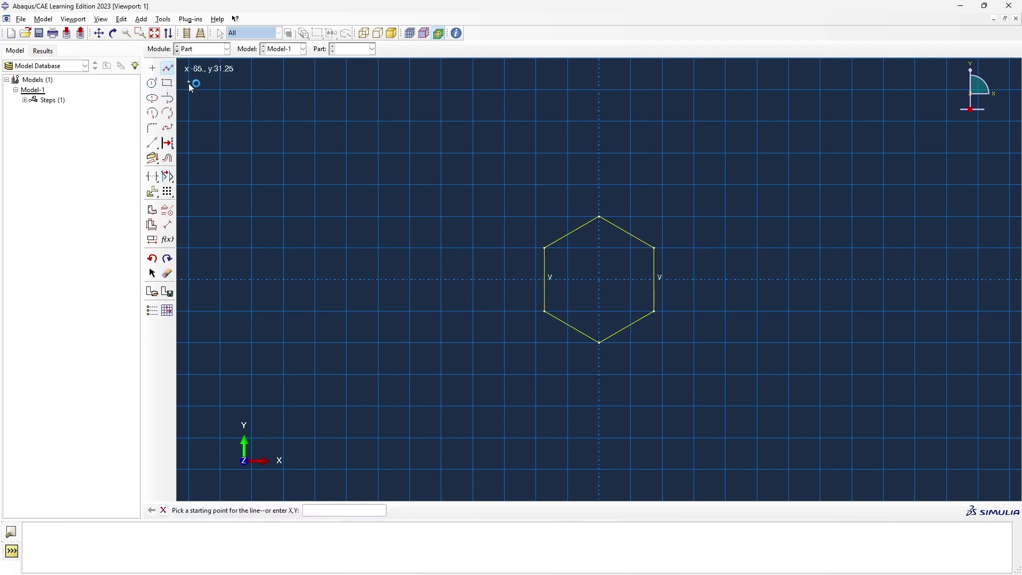
pyautogui.click(600, 217)
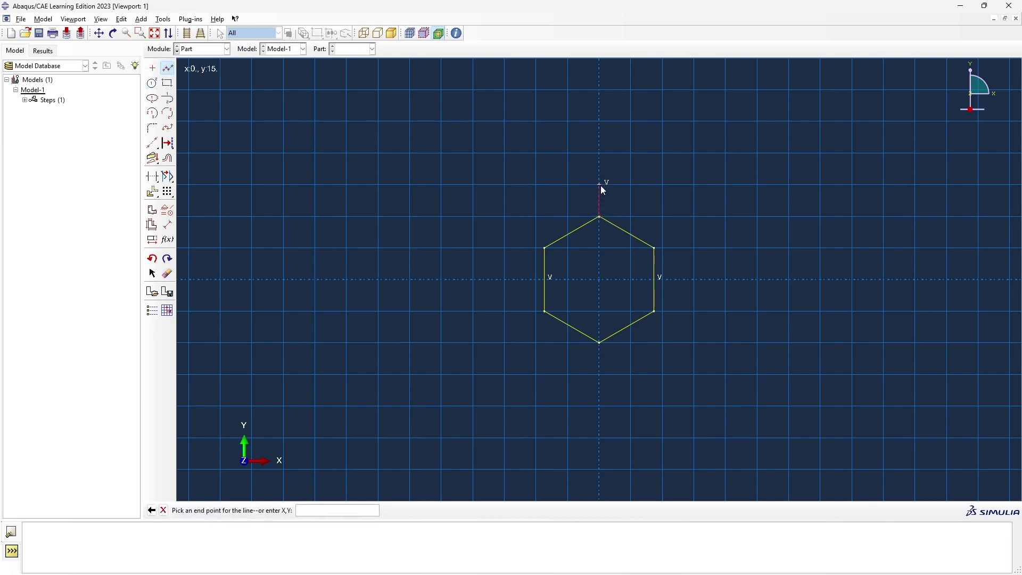
pyautogui.click(601, 185)
pyautogui.press('Escape')
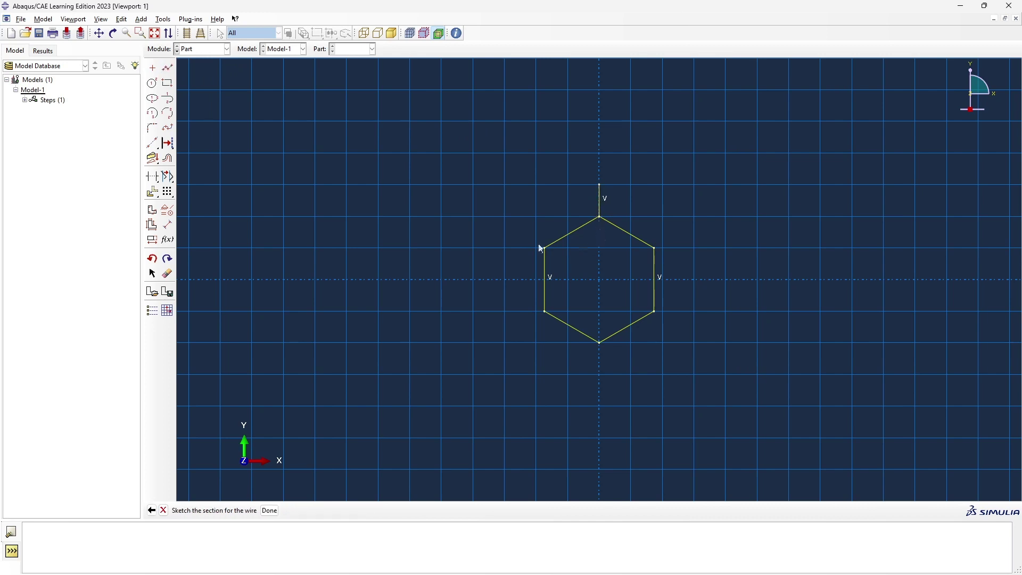
pyautogui.click(169, 67)
pyautogui.click(601, 345)
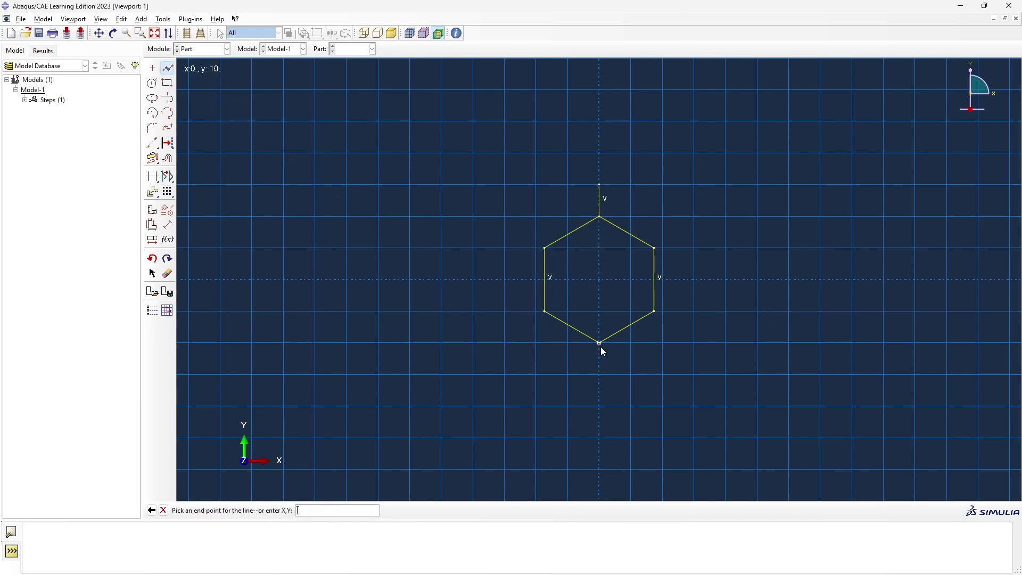
pyautogui.click(600, 374)
pyautogui.press('Escape')
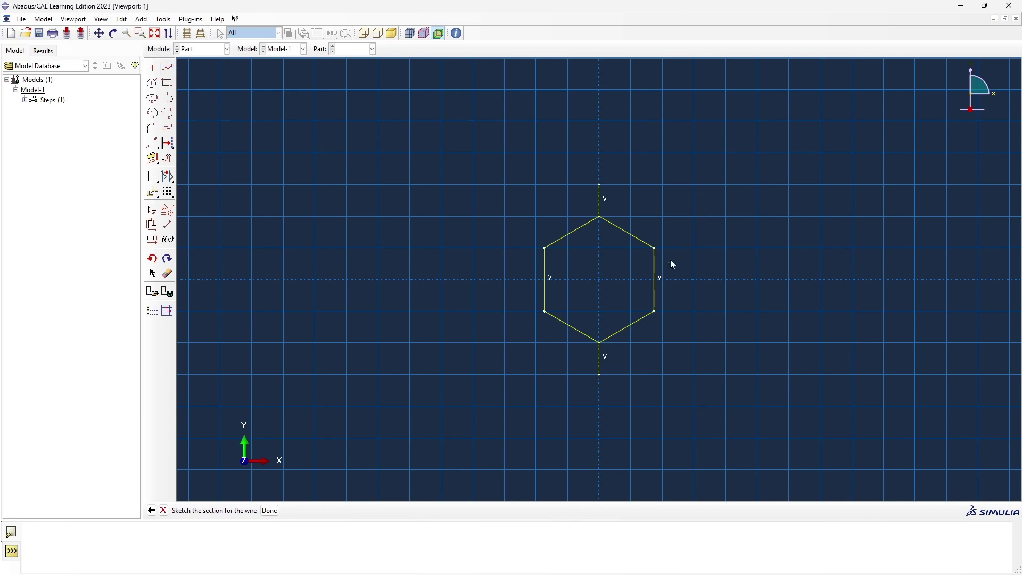
# Step: Delete the hexagon's right vertical side
pyautogui.click(167, 274)
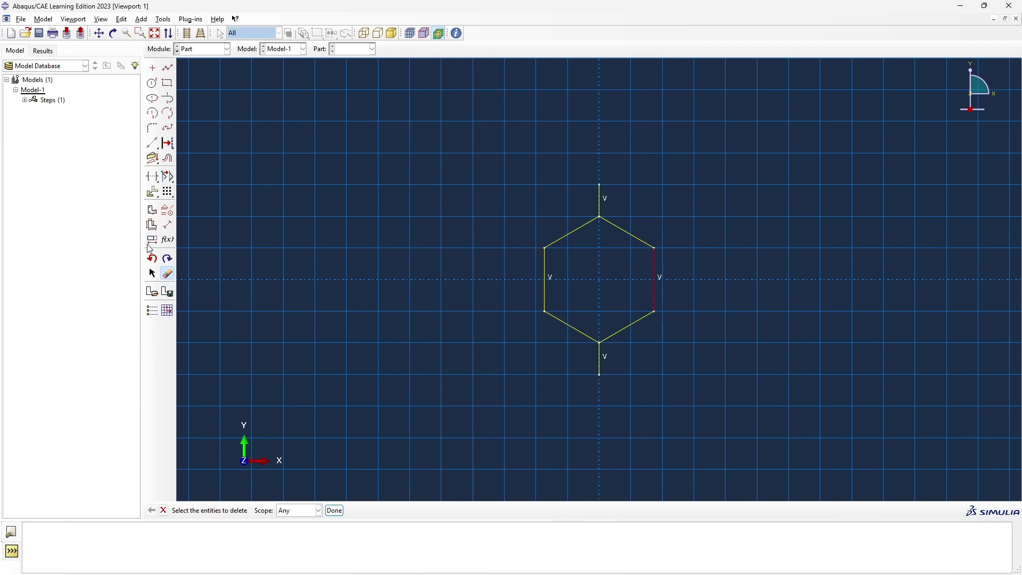
pyautogui.press('Return')
# Step: Copy the open hexagon cell sideways, translating from its upper-left vertex to its upper-right vertex
pyautogui.click(153, 192)
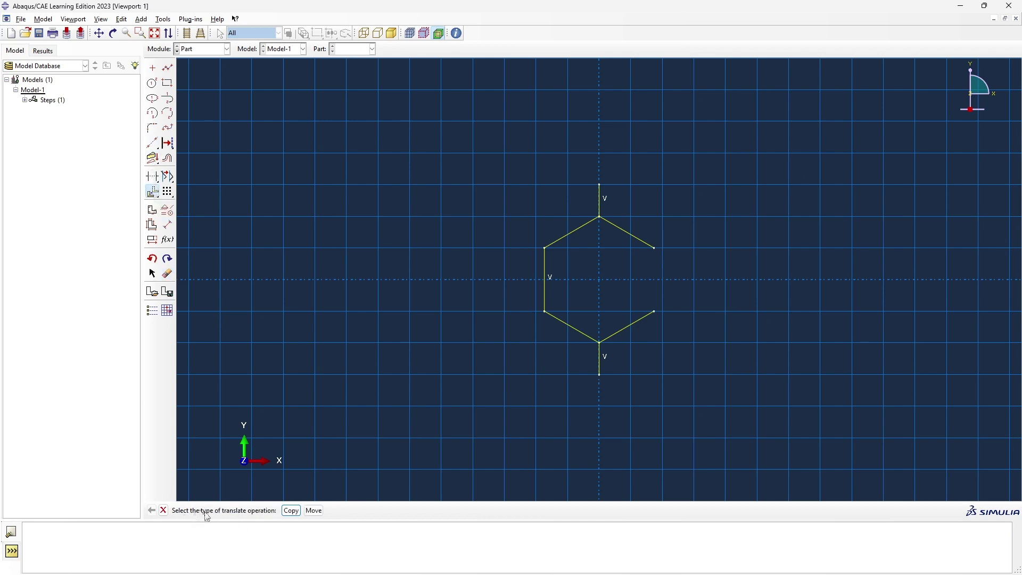
pyautogui.click(290, 511)
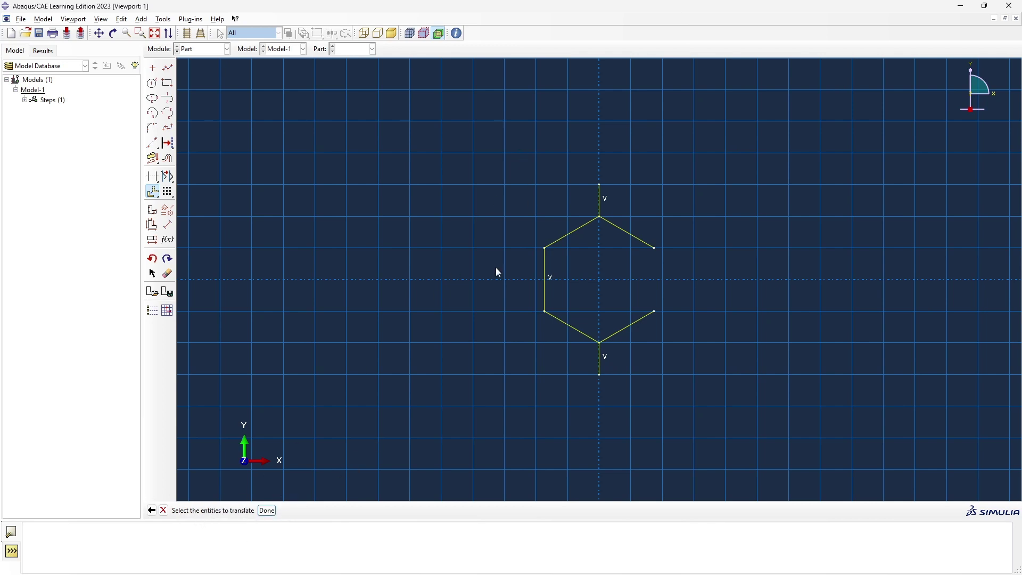
pyautogui.moveTo(480, 123)
pyautogui.mouseDown()
pyautogui.moveTo(556, 240)
pyautogui.moveTo(754, 438)
pyautogui.mouseUp()
pyautogui.click(267, 511)
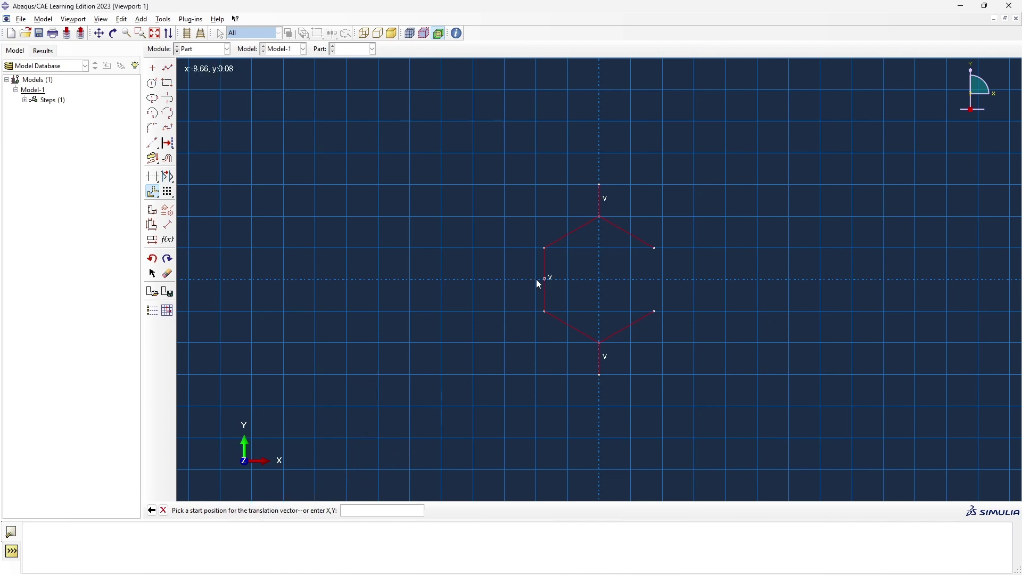
pyautogui.click(545, 248)
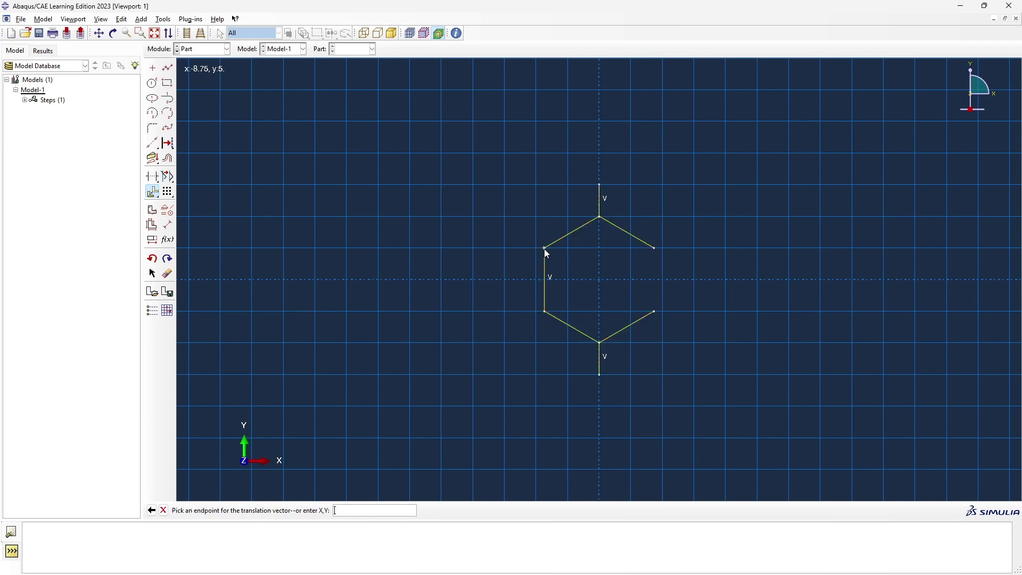
pyautogui.click(655, 248)
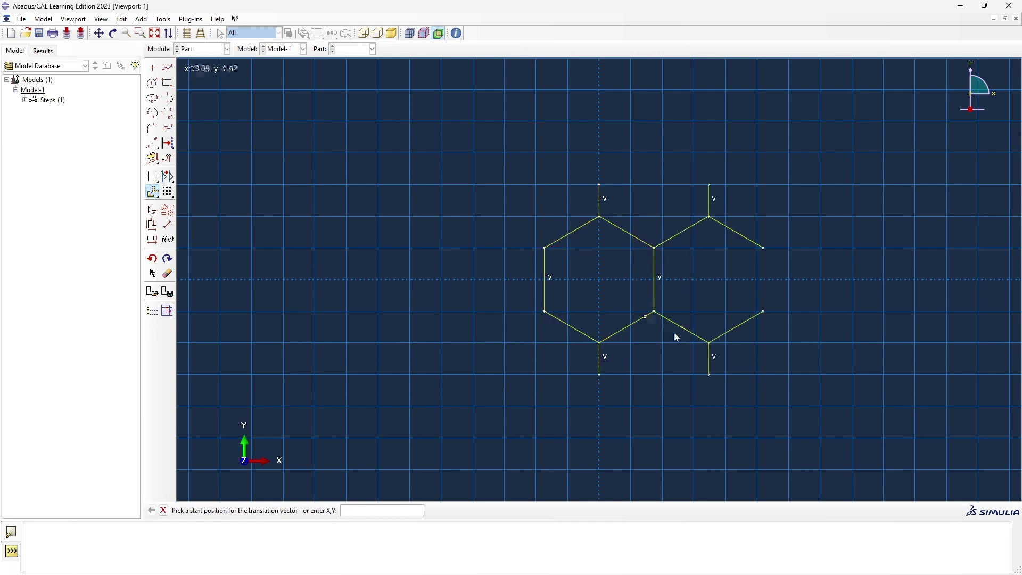
pyautogui.click(153, 193)
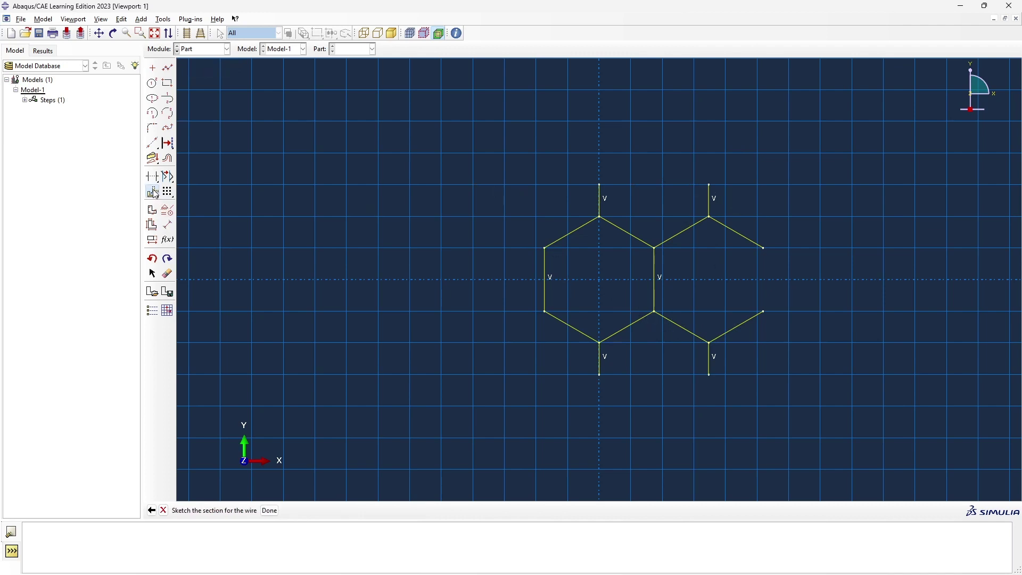
# Step: Copy both hexagon cells sideways, translating from the upper-left vertex of the first to the open upper-right vertex of the second
pyautogui.click(153, 192)
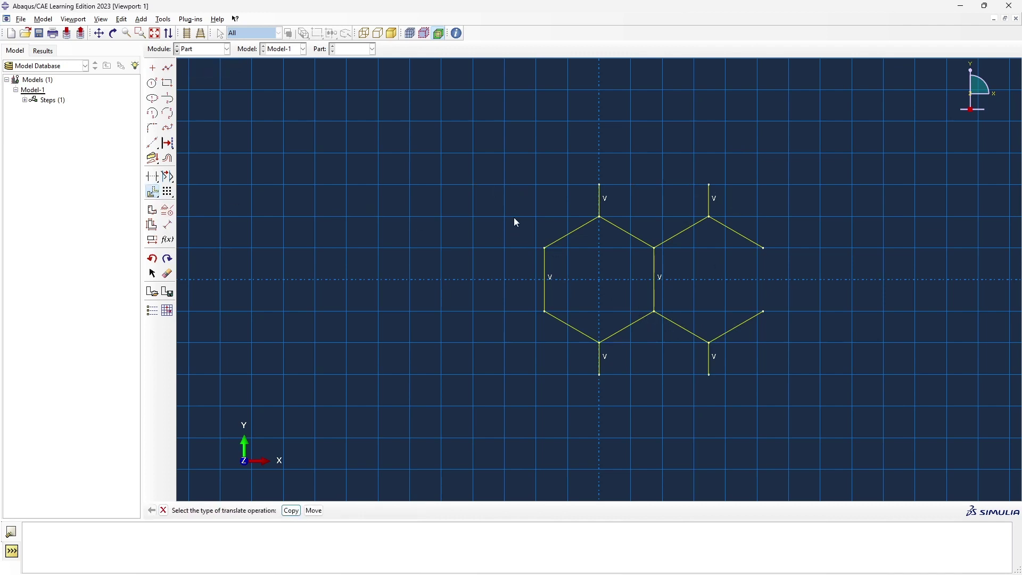
pyautogui.click(292, 511)
pyautogui.moveTo(482, 153); pyautogui.dragTo(817, 415)
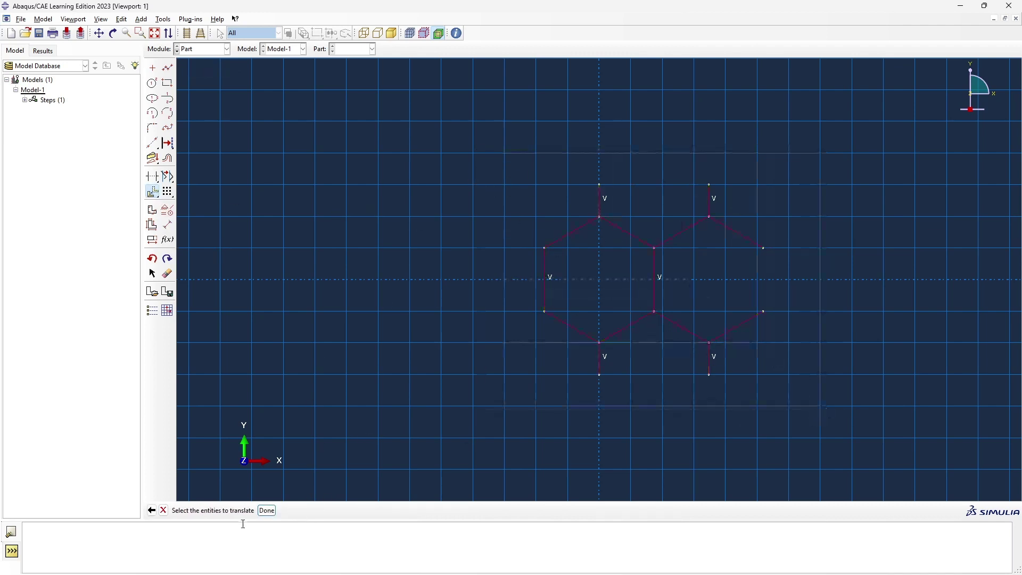
pyautogui.click(267, 510)
pyautogui.click(547, 248)
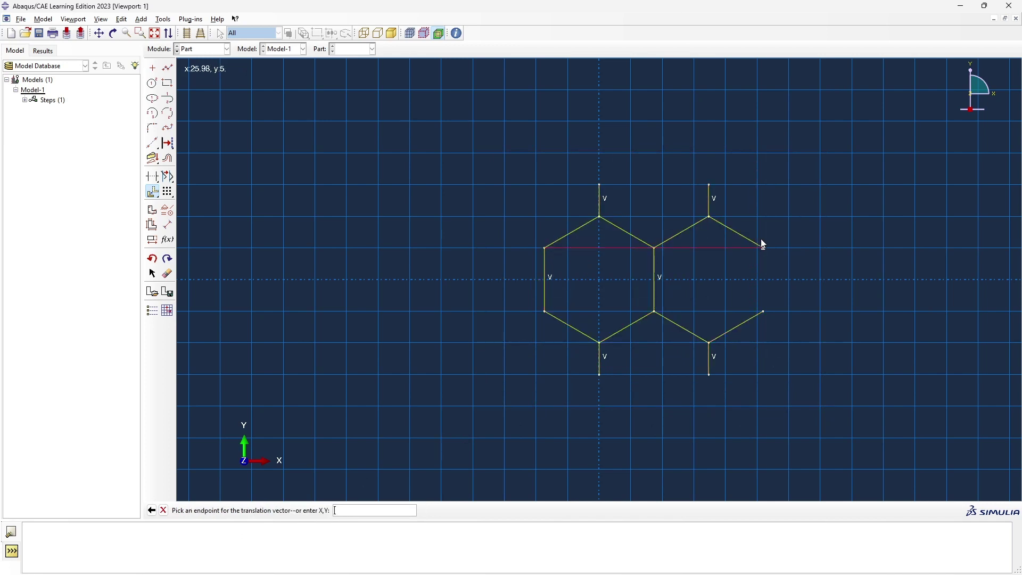
pyautogui.click(765, 247)
pyautogui.scroll(1, 825, 226)
pyautogui.scroll(-1, 832, 226)
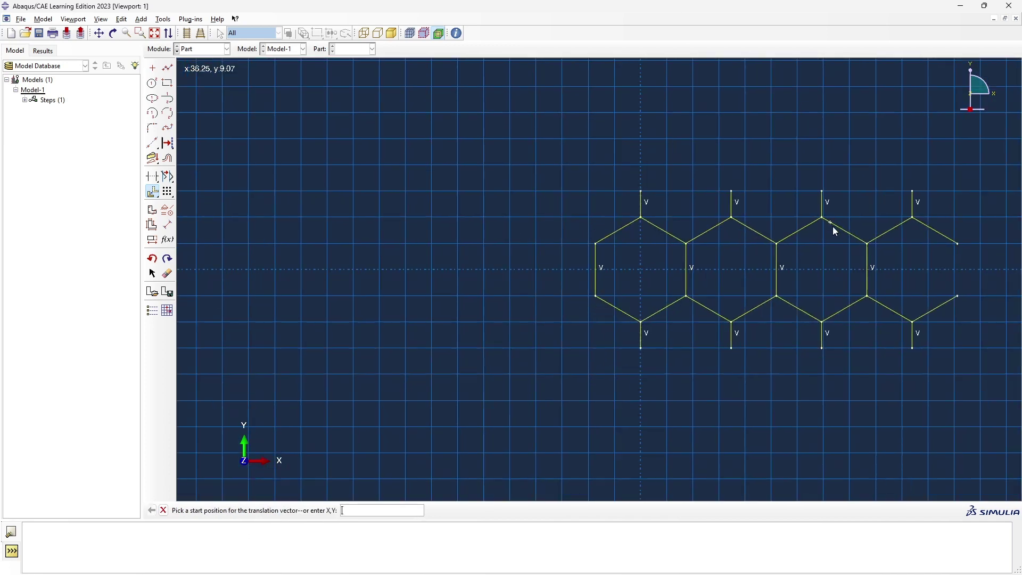
pyautogui.scroll(1, 859, 229)
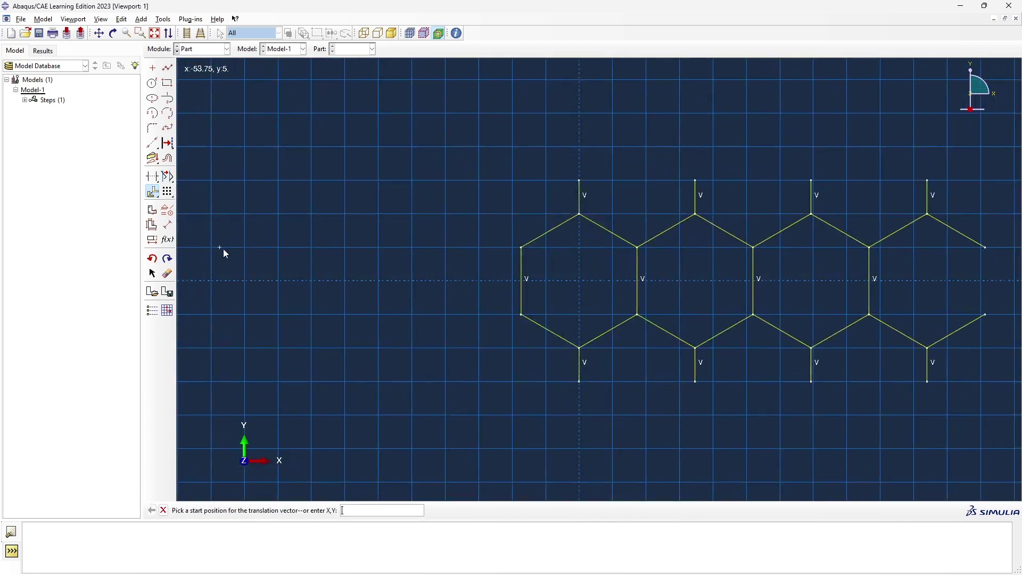
pyautogui.scroll(-1, 561, 225)
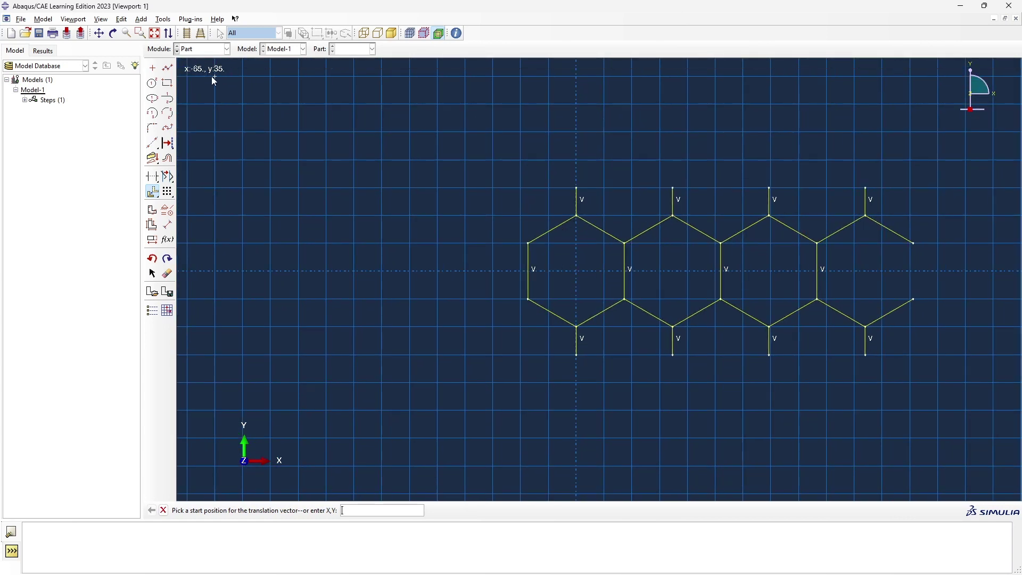
# Step: Close the rightmost hexagon of the four-cell row with a vertical line between its two open vertices
pyautogui.click(99, 33)
pyautogui.moveTo(631, 226)
pyautogui.mouseDown()
pyautogui.moveTo(447, 236)
pyautogui.moveTo(449, 248)
pyautogui.mouseUp()
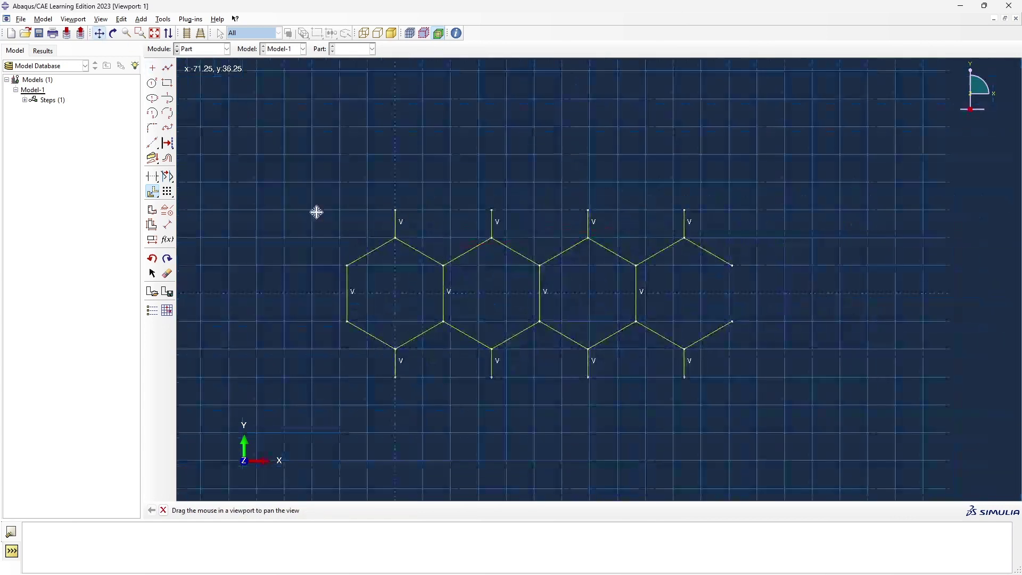
pyautogui.press('Escape')
pyautogui.click(169, 68)
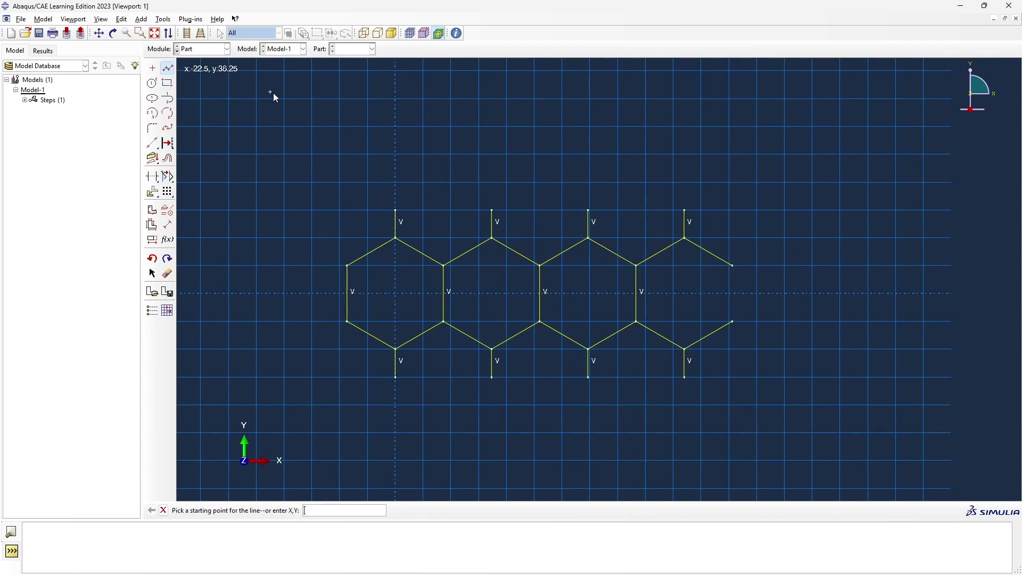
pyautogui.click(733, 265)
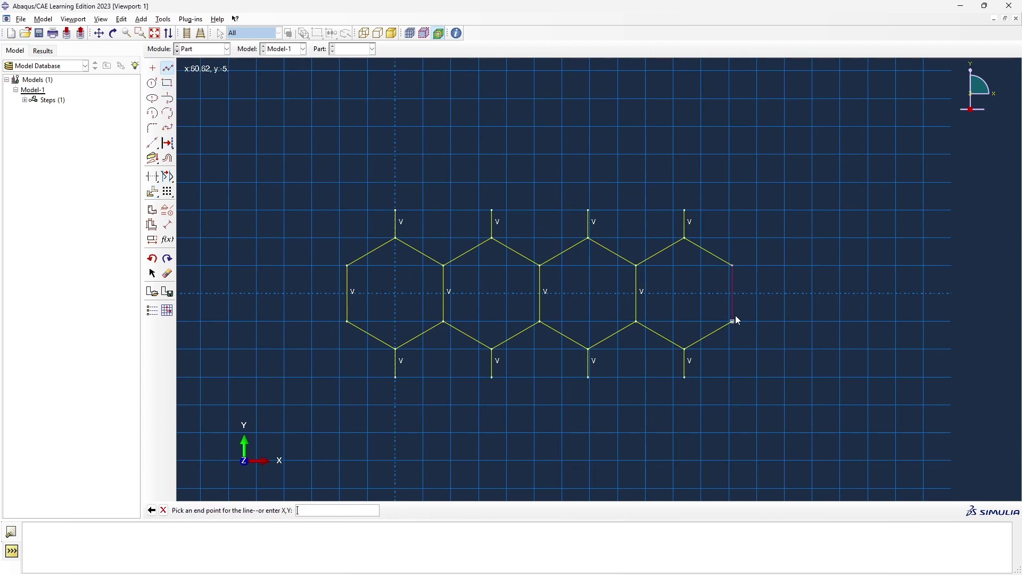
pyautogui.click(733, 322)
pyautogui.press('Escape')
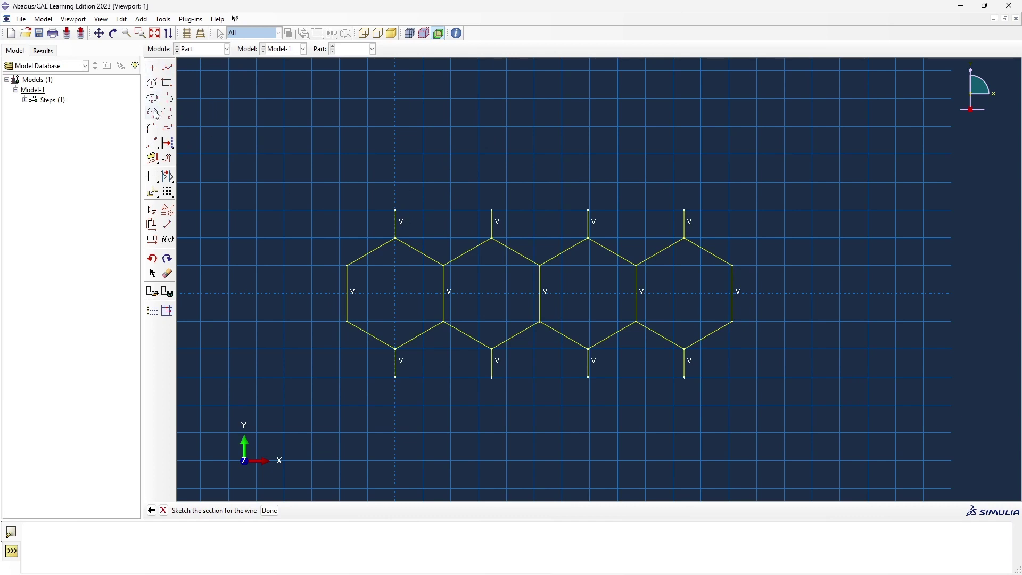
# Step: Copy the whole four-hexagon row upward, translating from the lower end of the first cell's bottom stem to the upper end of its top stem
pyautogui.click(152, 194)
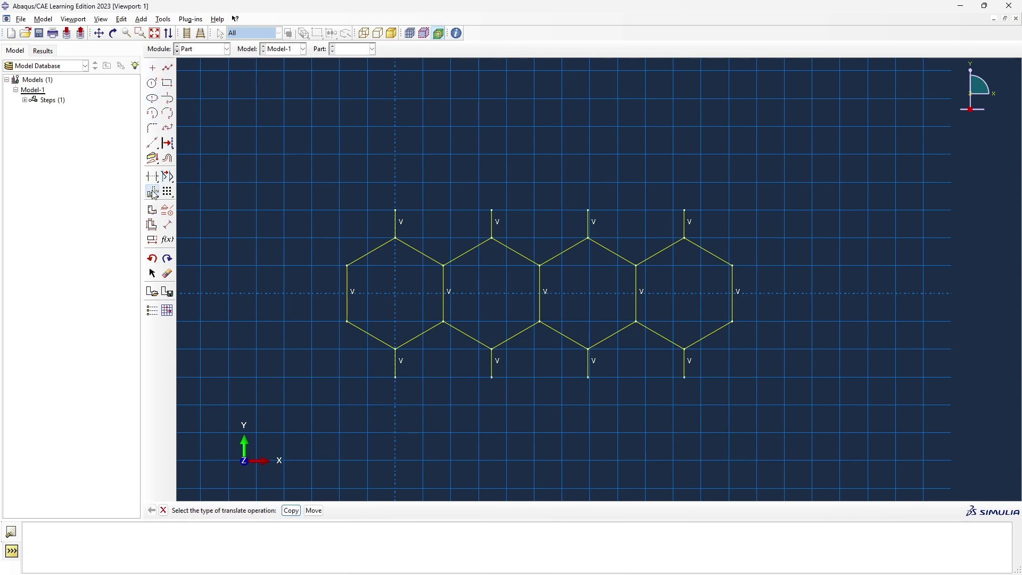
pyautogui.click(292, 510)
pyautogui.moveTo(295, 169); pyautogui.dragTo(832, 442)
pyautogui.click(268, 511)
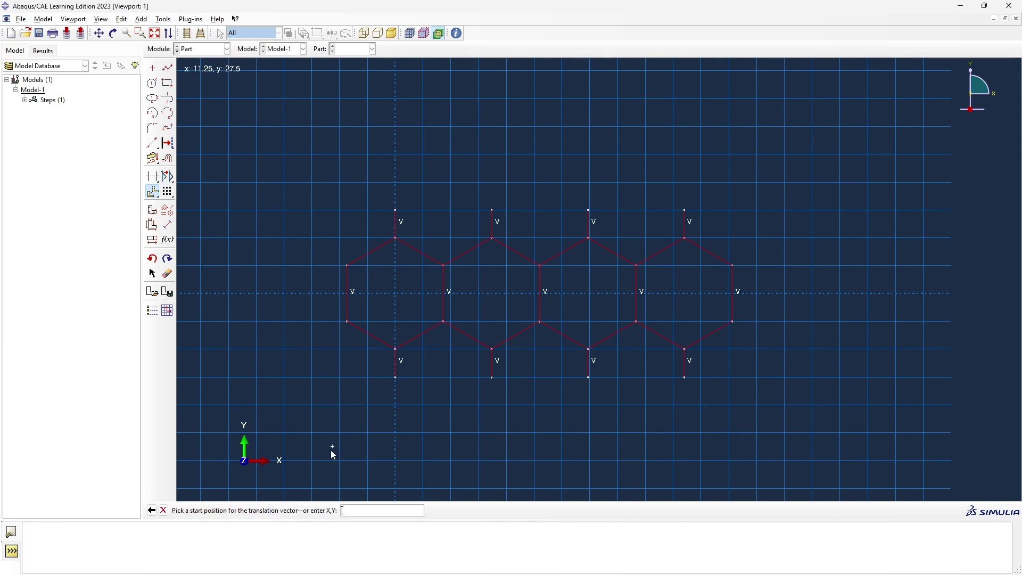
pyautogui.click(396, 377)
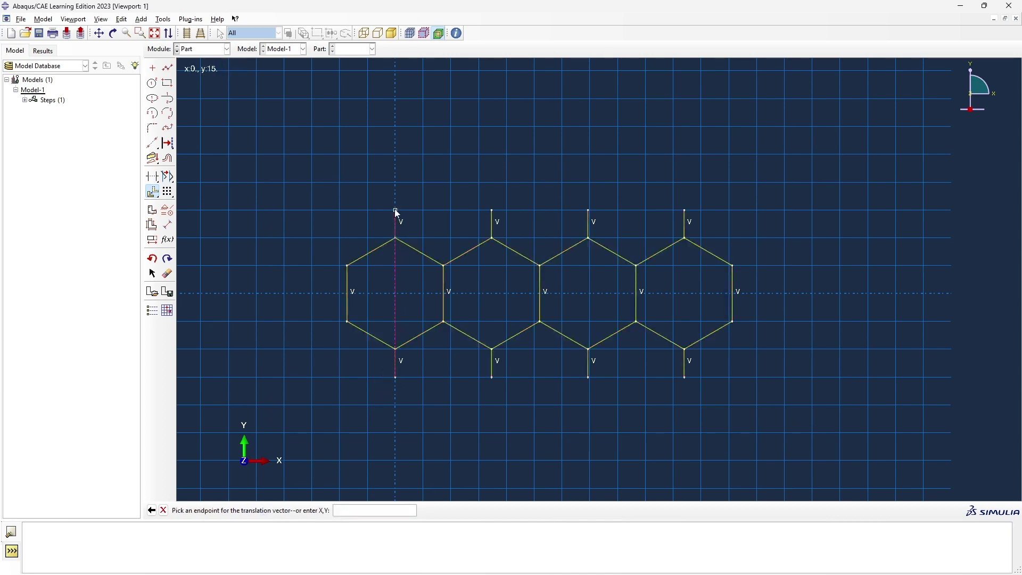
pyautogui.click(395, 211)
pyautogui.scroll(1, 612, 160)
pyautogui.scroll(-2, 581, 156)
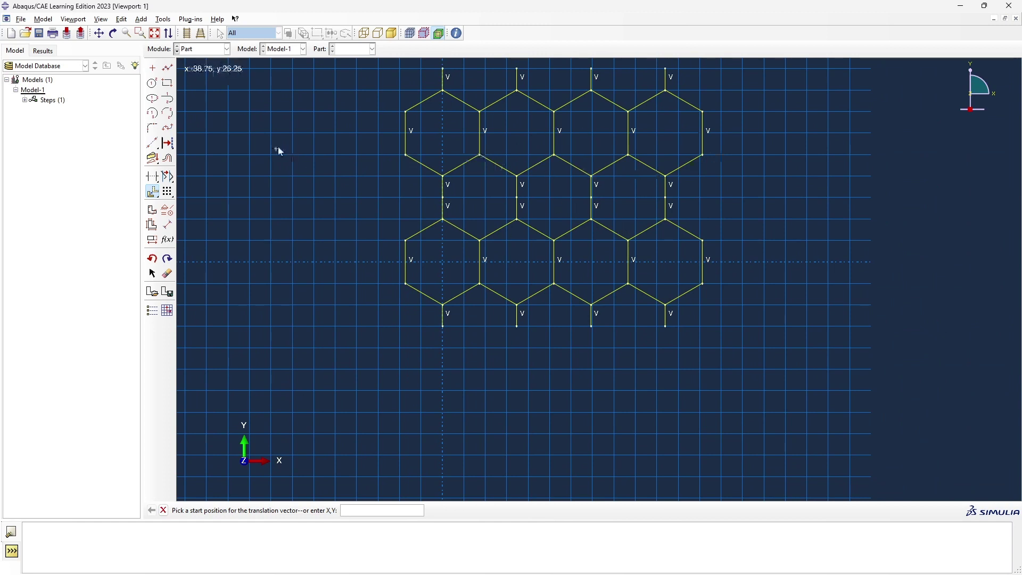
pyautogui.click(99, 33)
pyautogui.moveTo(379, 167); pyautogui.dragTo(355, 269)
pyautogui.scroll(2, 395, 269)
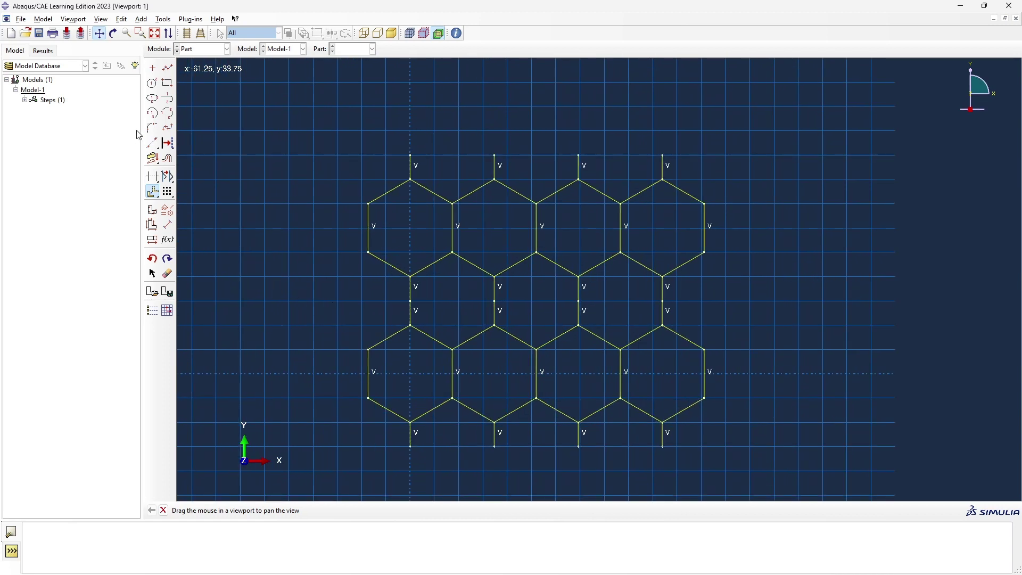
pyautogui.middleClick(282, 216)
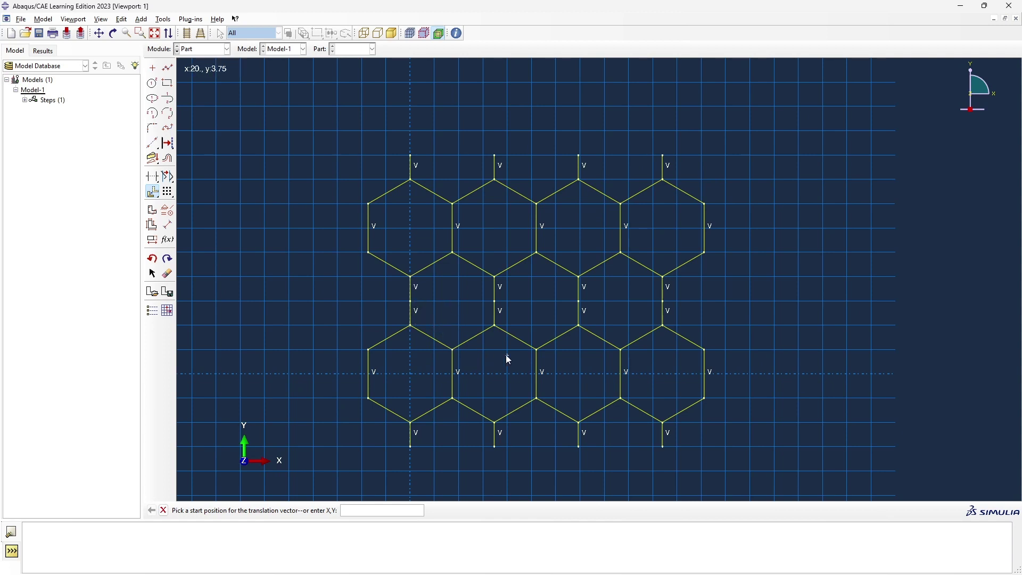
pyautogui.press('Escape')
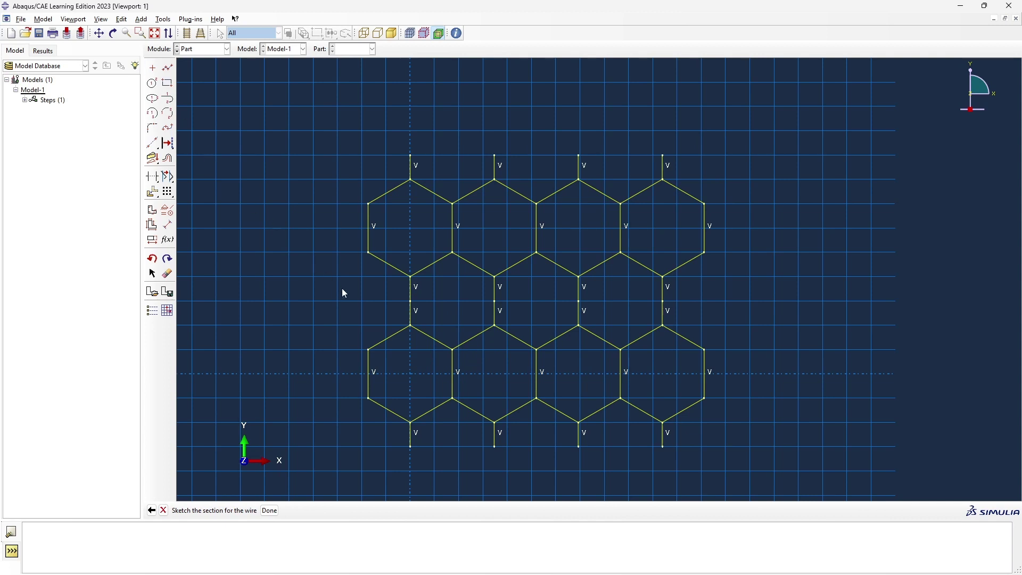
# Step: Delete all the short vertical segments connecting the two hexagon rows
pyautogui.click(167, 274)
pyautogui.moveTo(370, 292); pyautogui.dragTo(762, 317)
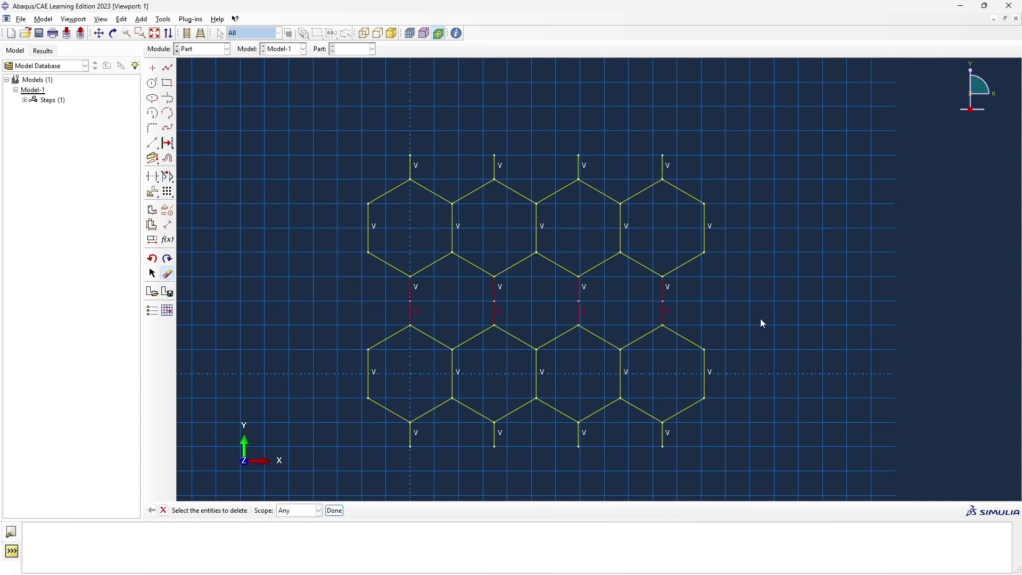
pyautogui.middleClick(669, 330)
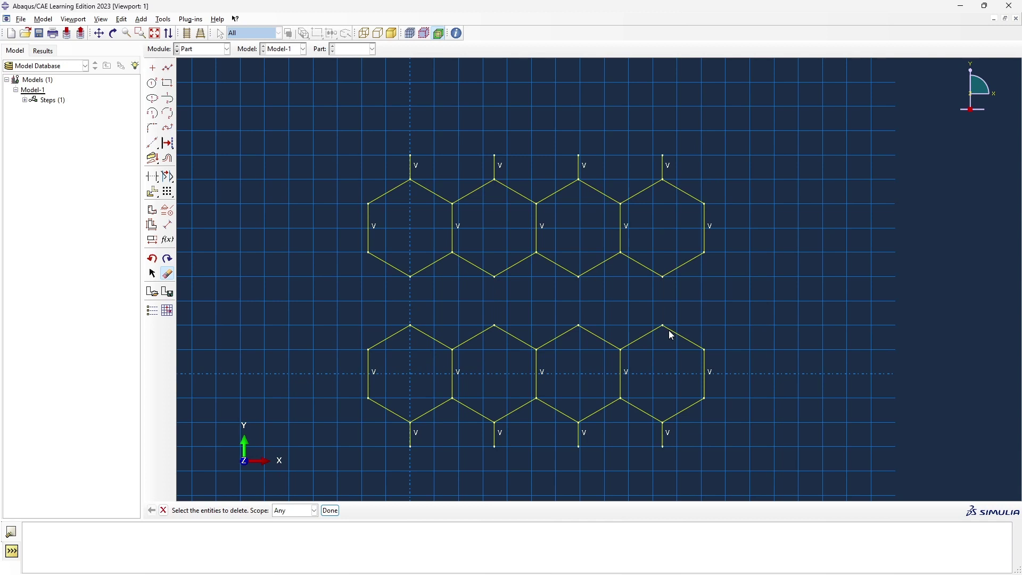
# Step: Draw four single vertical lines joining the bottom vertices of the upper hexagon row to the top vertices of the lower row
pyautogui.click(168, 68)
pyautogui.click(410, 277)
pyautogui.click(411, 325)
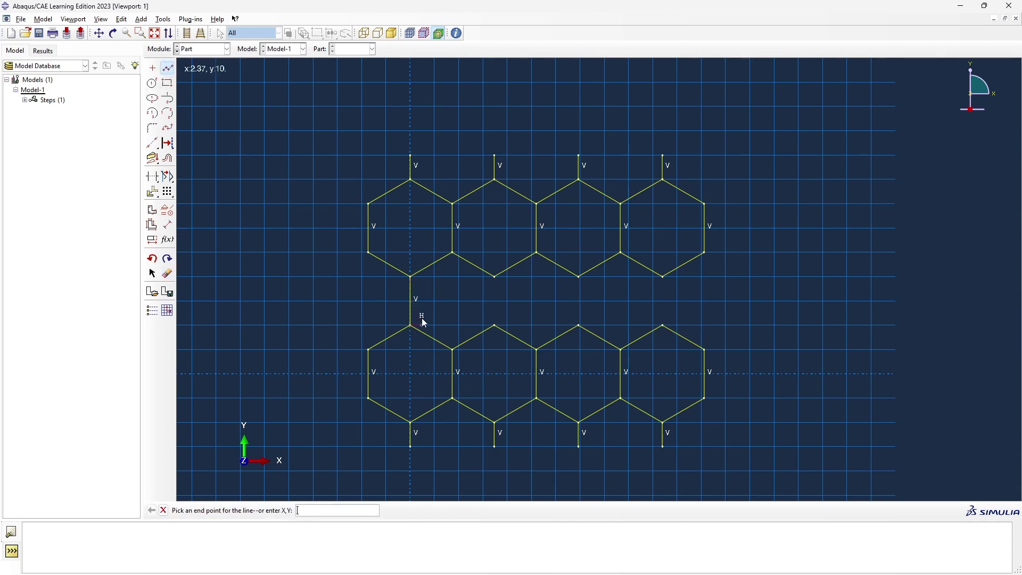
pyautogui.middleClick(417, 319)
pyautogui.click(168, 68)
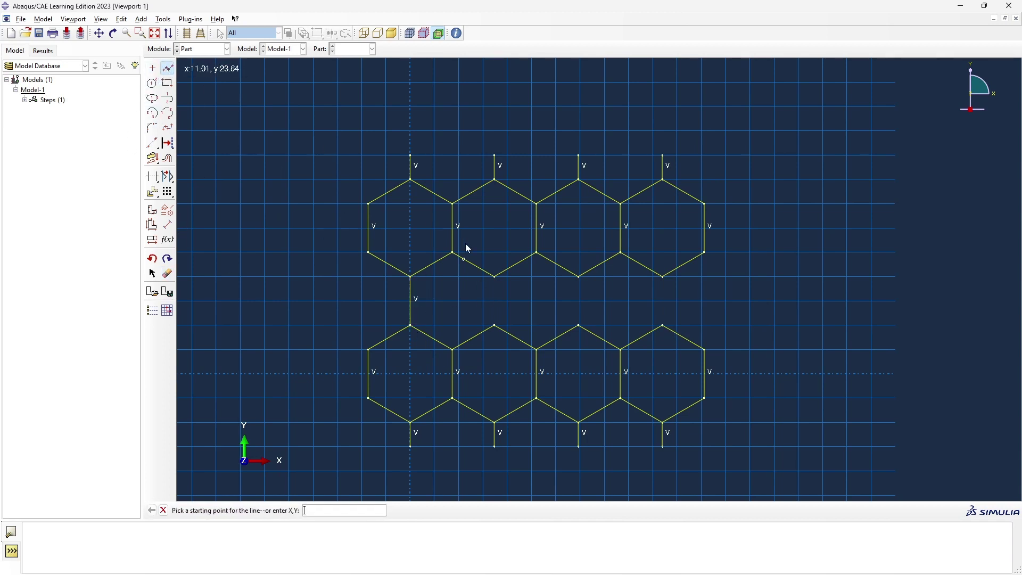
pyautogui.click(496, 277)
pyautogui.click(495, 326)
pyautogui.middleClick(494, 329)
pyautogui.click(169, 68)
pyautogui.click(578, 276)
pyautogui.click(579, 325)
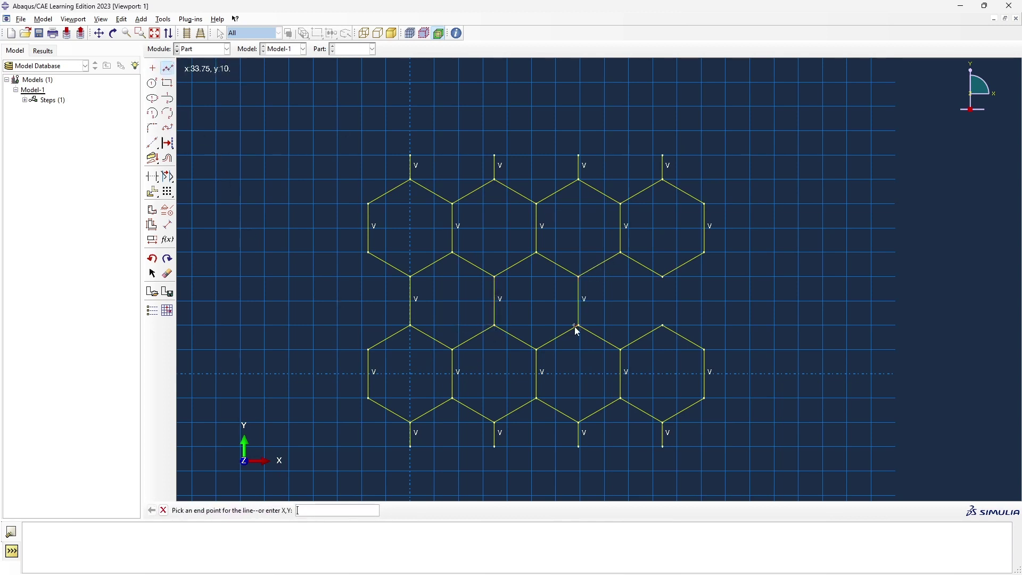
pyautogui.middleClick(574, 327)
pyautogui.click(168, 67)
pyautogui.click(663, 276)
pyautogui.click(663, 325)
pyautogui.middleClick(665, 327)
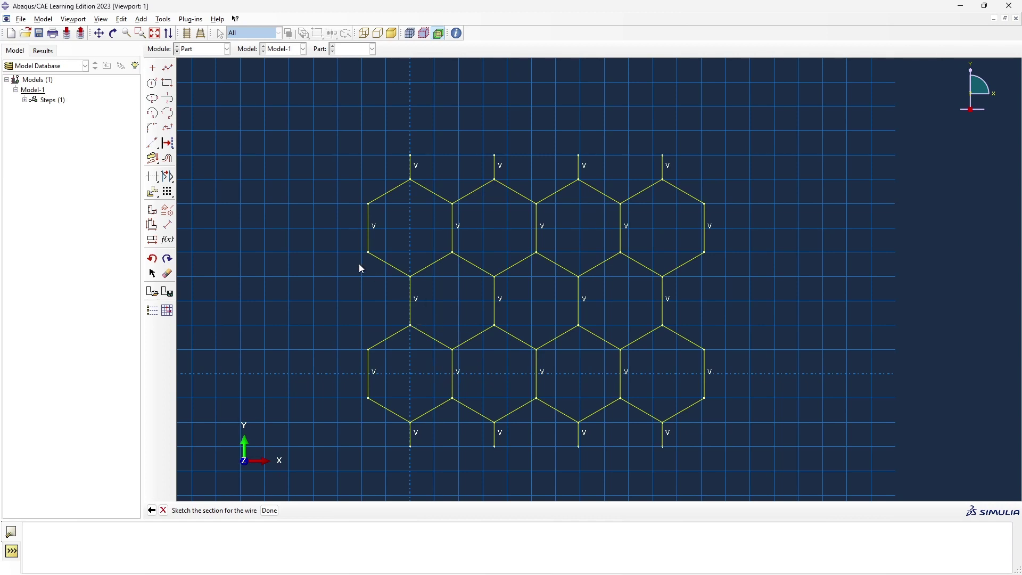
pyautogui.press('Escape')
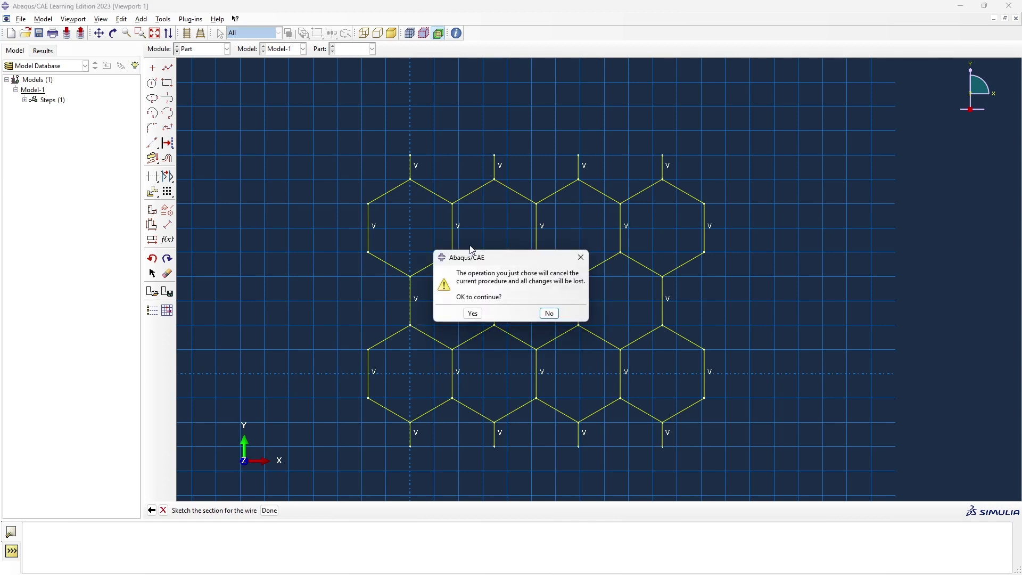
pyautogui.click(581, 258)
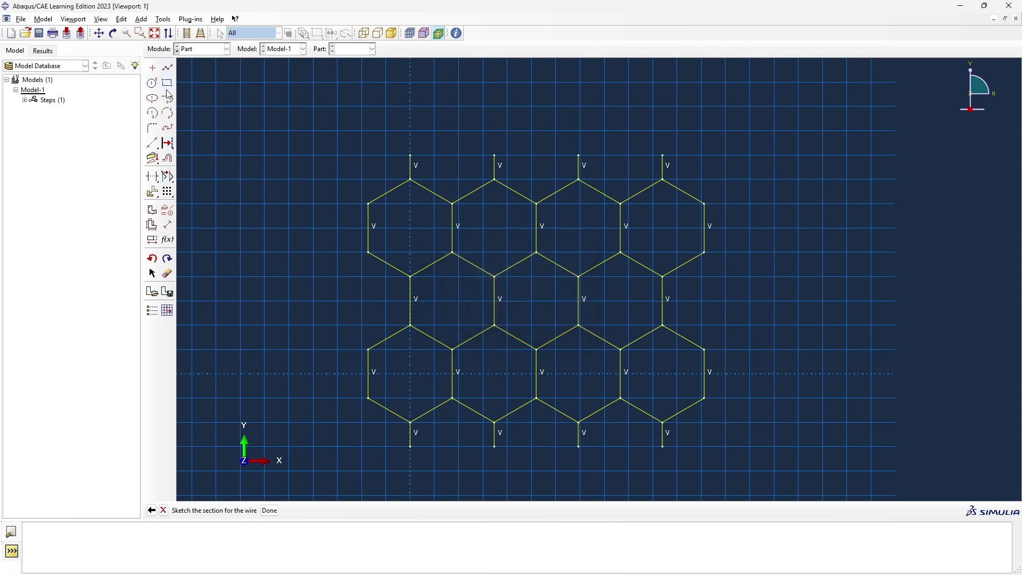
# Step: Check the overall width of the lower hexagon row with a trial dimension between its outer bottom corners, without keeping it
pyautogui.click(168, 224)
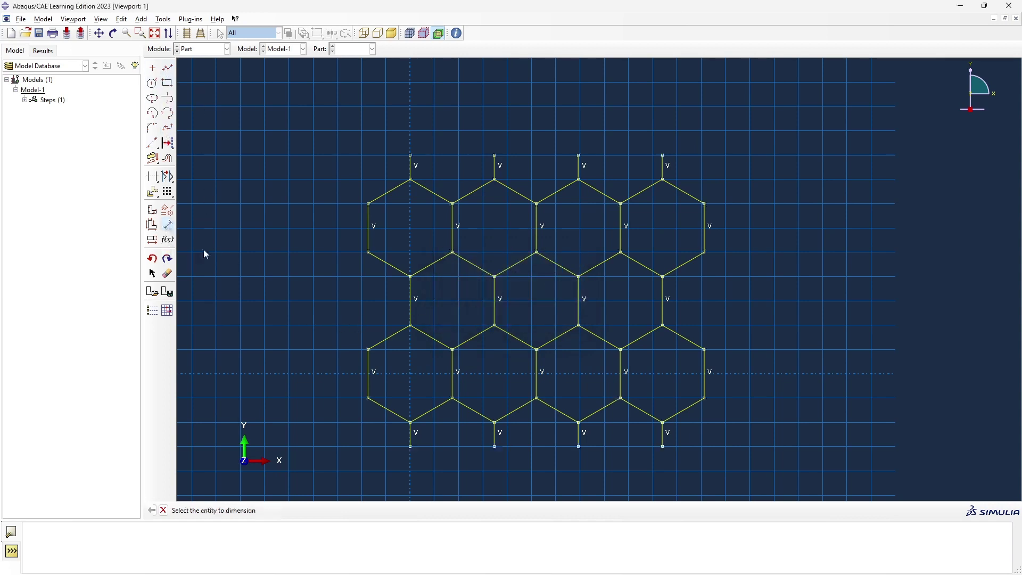
pyautogui.click(373, 402)
pyautogui.click(707, 397)
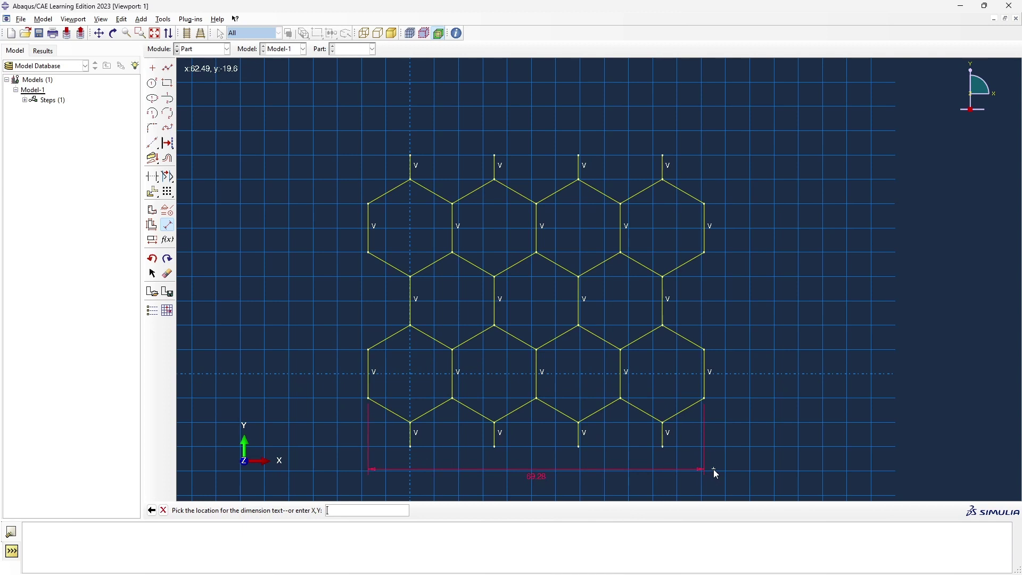
pyautogui.press('Escape')
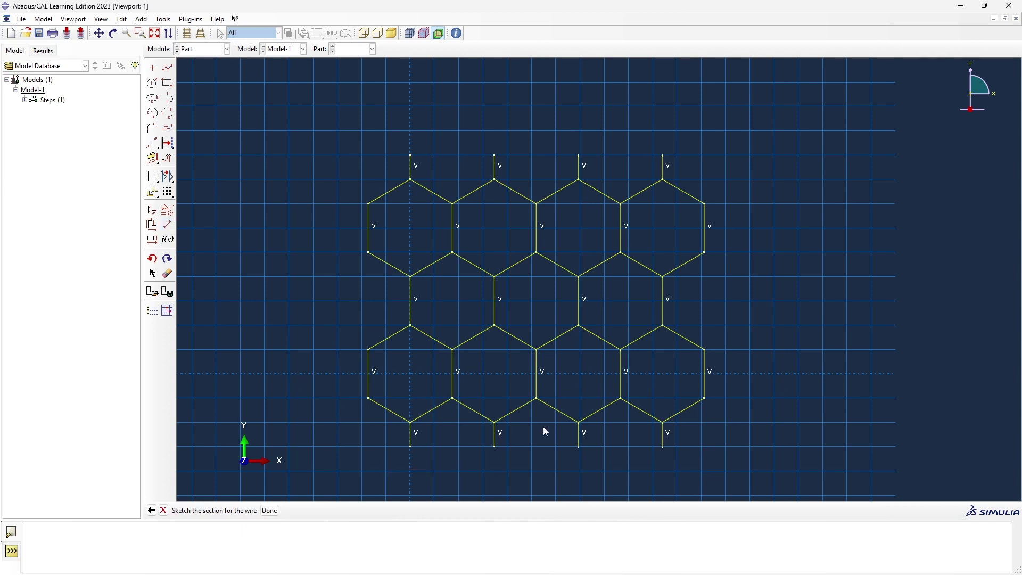
# Step: Finish the section sketch to create the honeycomb wire part
pyautogui.click(272, 511)
pyautogui.scroll(-3, 701, 312)
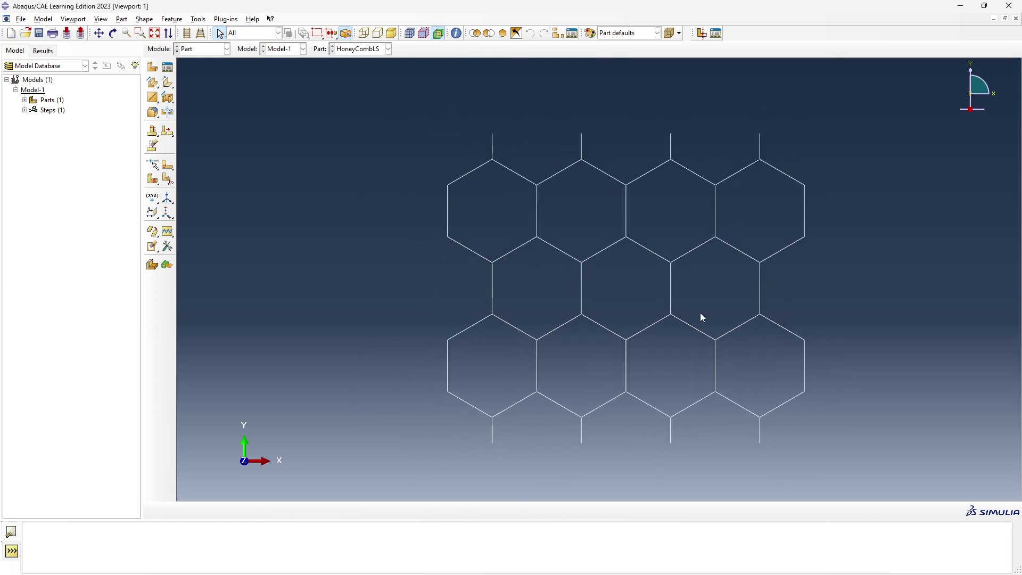
# Step: Start a new 2D planar, discrete rigid wire part named Plate with an approximate size of 200
pyautogui.scroll(2, 730, 190)
pyautogui.scroll(-1, 724, 214)
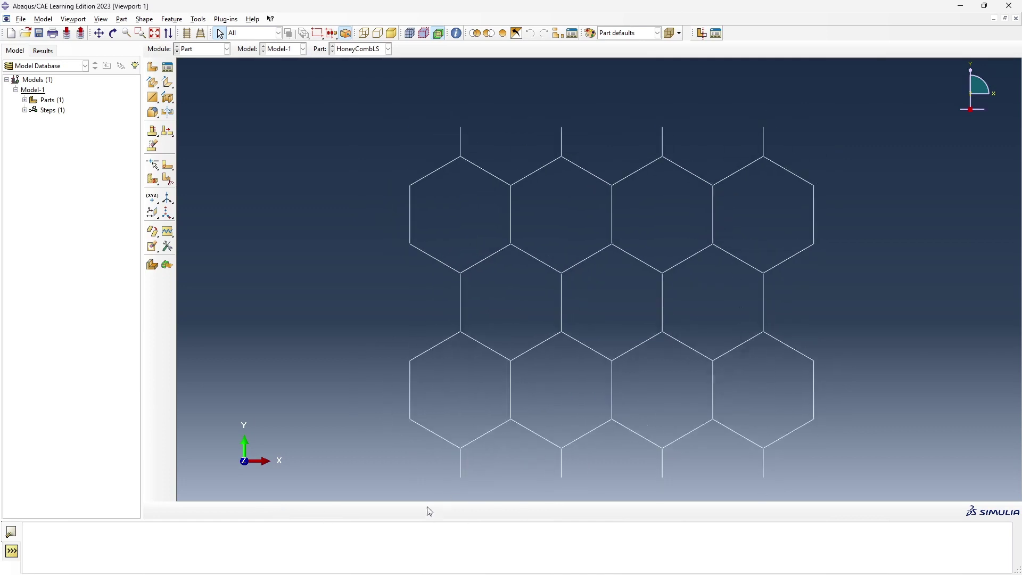
pyautogui.click(152, 67)
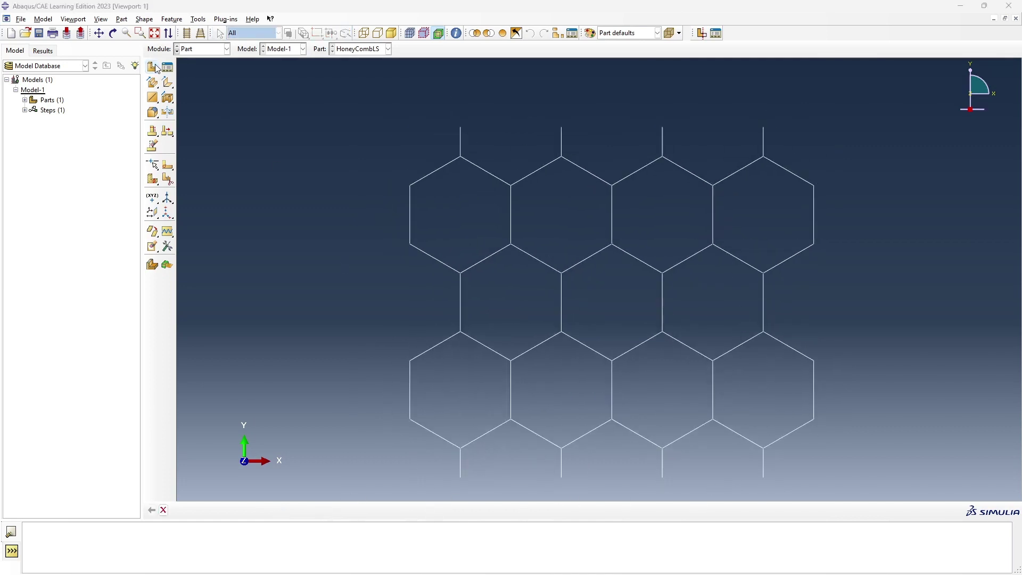
pyautogui.write('pLAT')
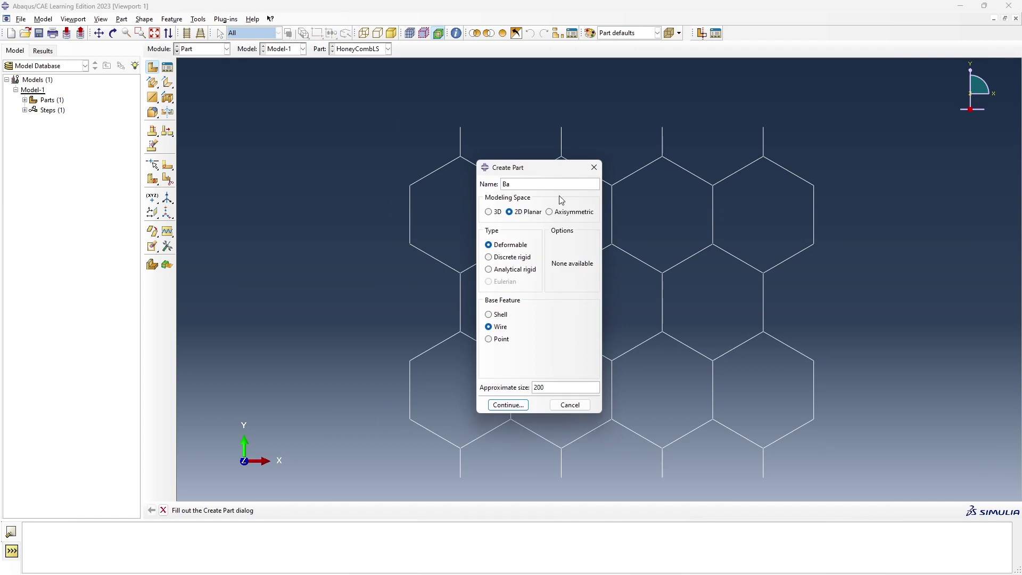
pyautogui.press('BackSpace')
pyautogui.press('BackSpace')
pyautogui.press('BackSpace')
pyautogui.press('BackSpace')
pyautogui.write('Pla')
pyautogui.press('BackSpace')
pyautogui.press('BackSpace')
pyautogui.write('late')
pyautogui.click(505, 258)
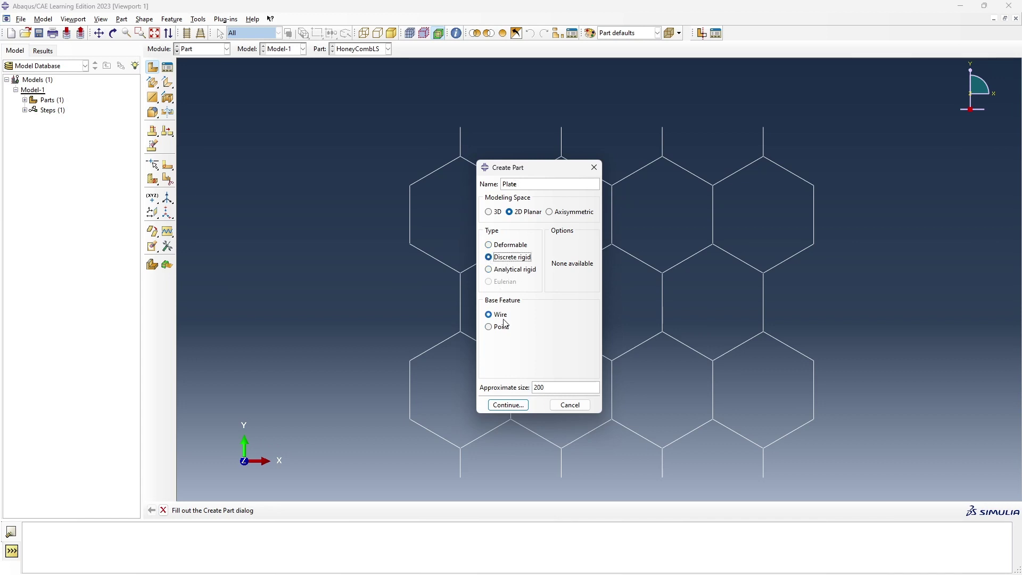
pyautogui.click(509, 405)
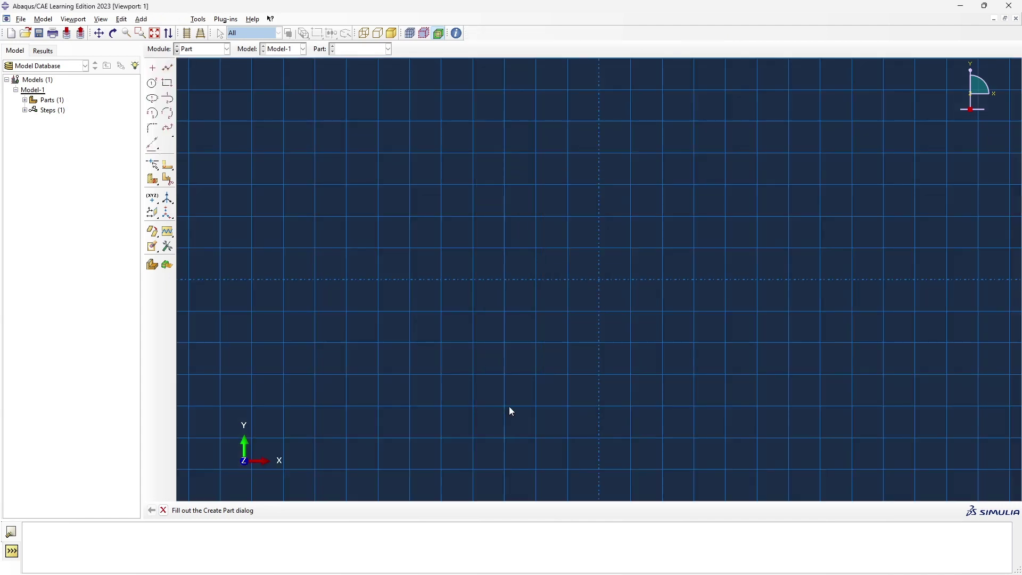
# Step: Sketch a horizontal line about 100 units long centred on the origin and finish the plate's wire section
pyautogui.click(166, 68)
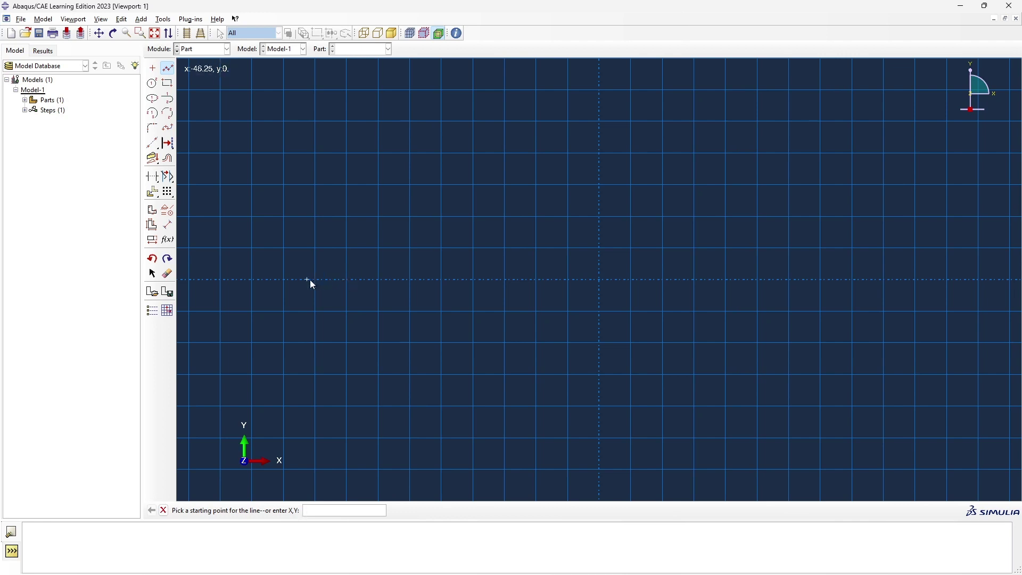
pyautogui.click(285, 279)
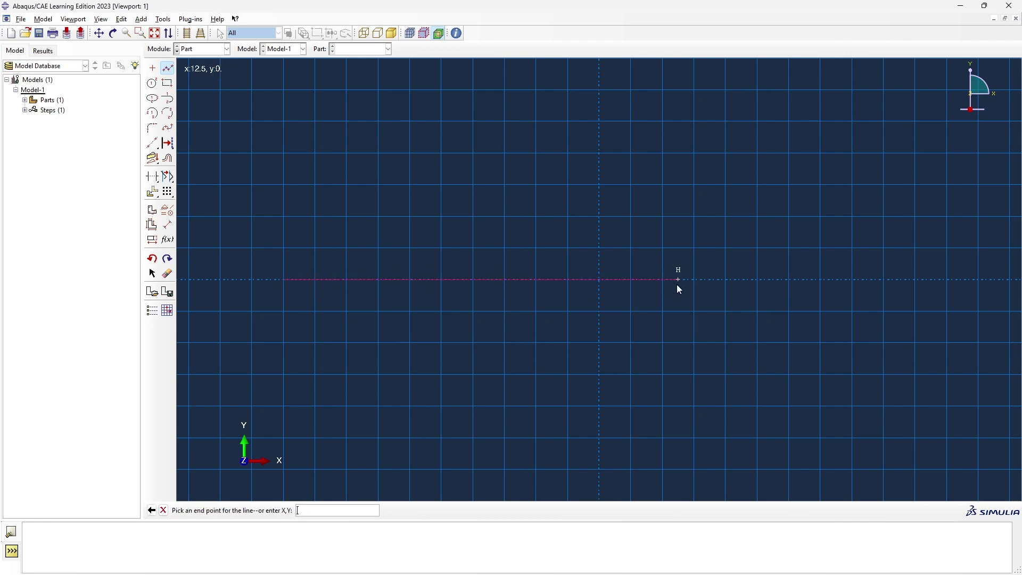
pyautogui.click(915, 279)
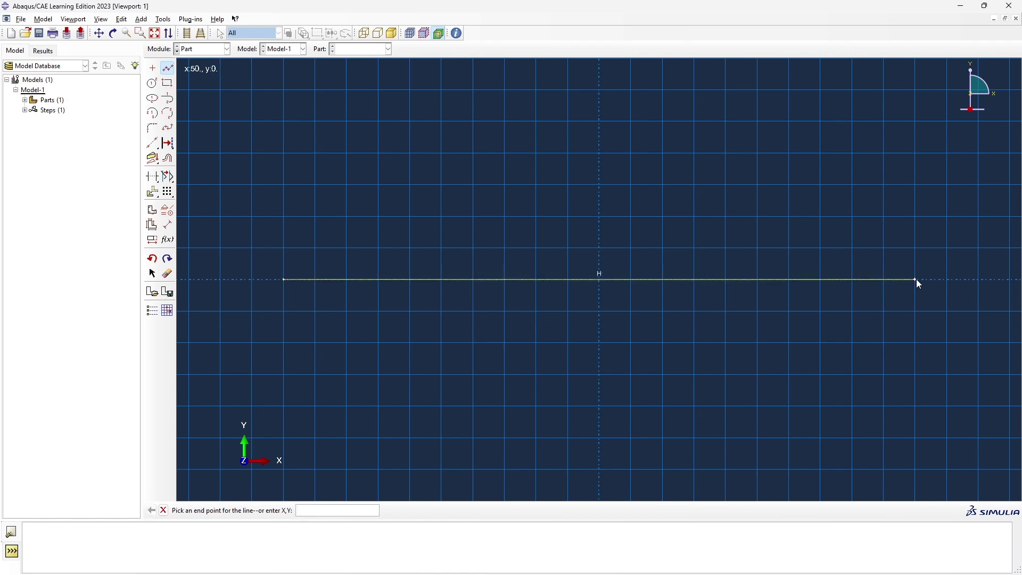
pyautogui.click(916, 279)
pyautogui.press('Return')
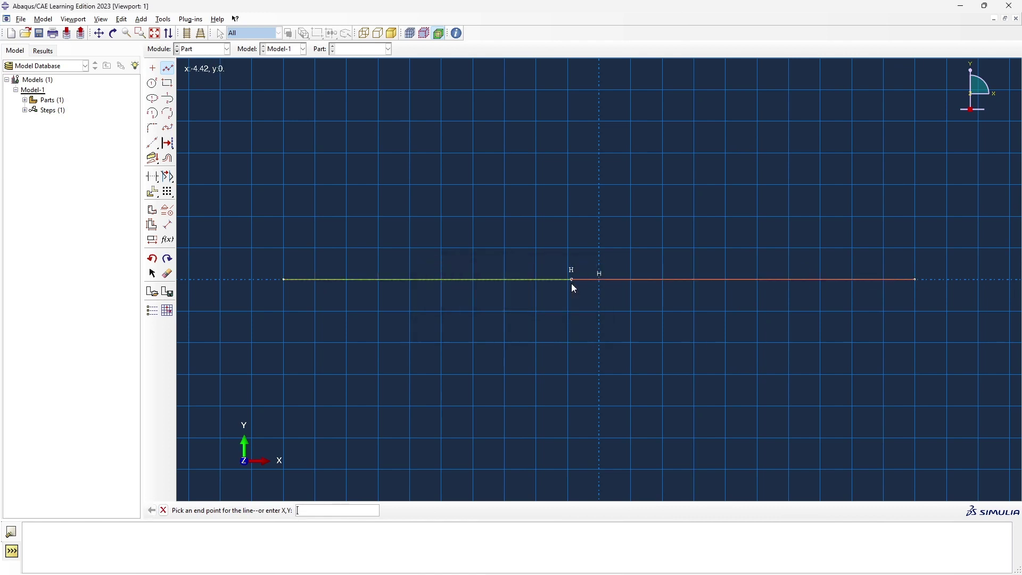
pyautogui.press('Escape')
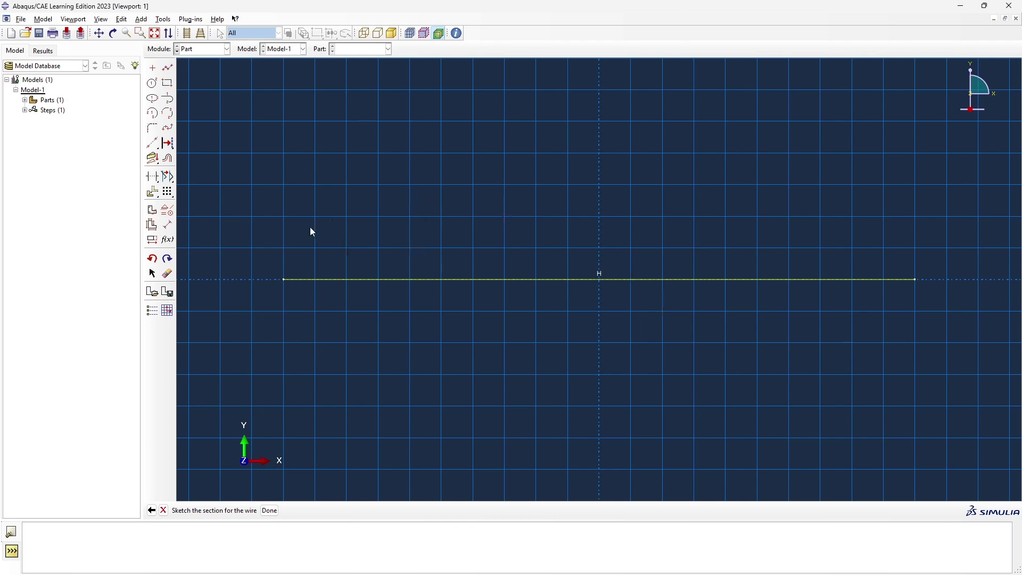
pyautogui.click(270, 510)
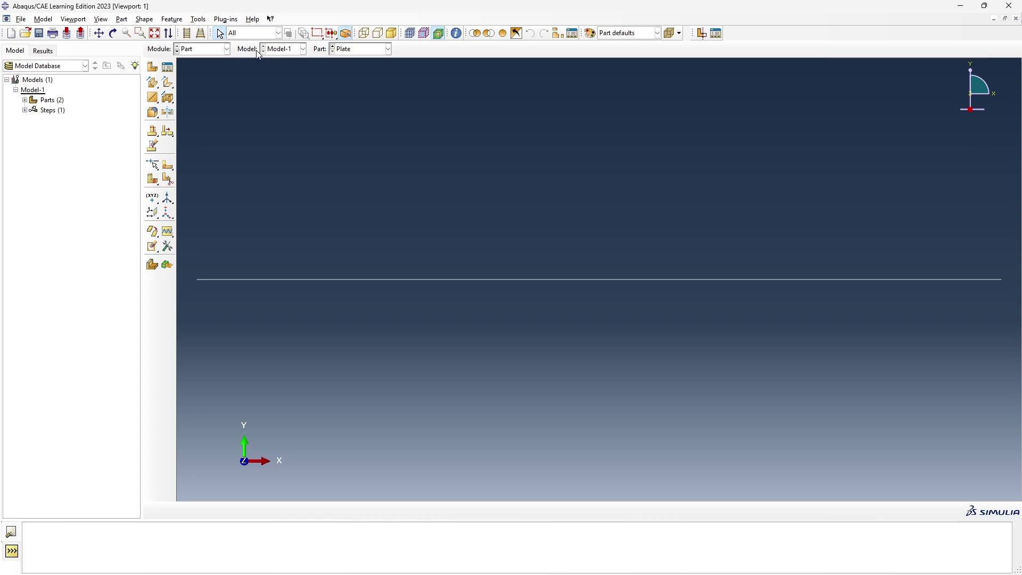
# Step: Place a reference point at the midpoint of the plate line
pyautogui.click(201, 21)
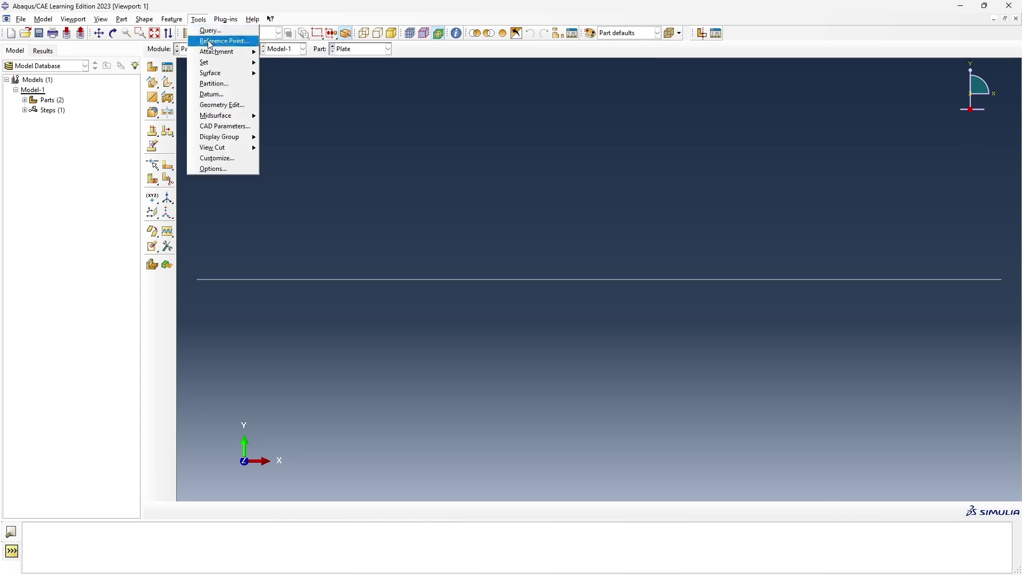
pyautogui.click(211, 41)
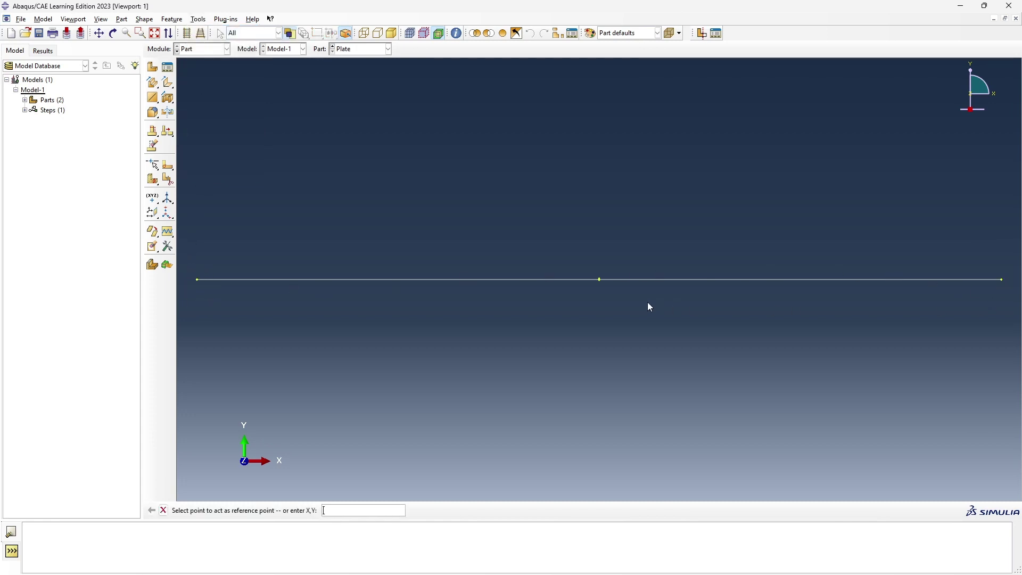
pyautogui.click(600, 280)
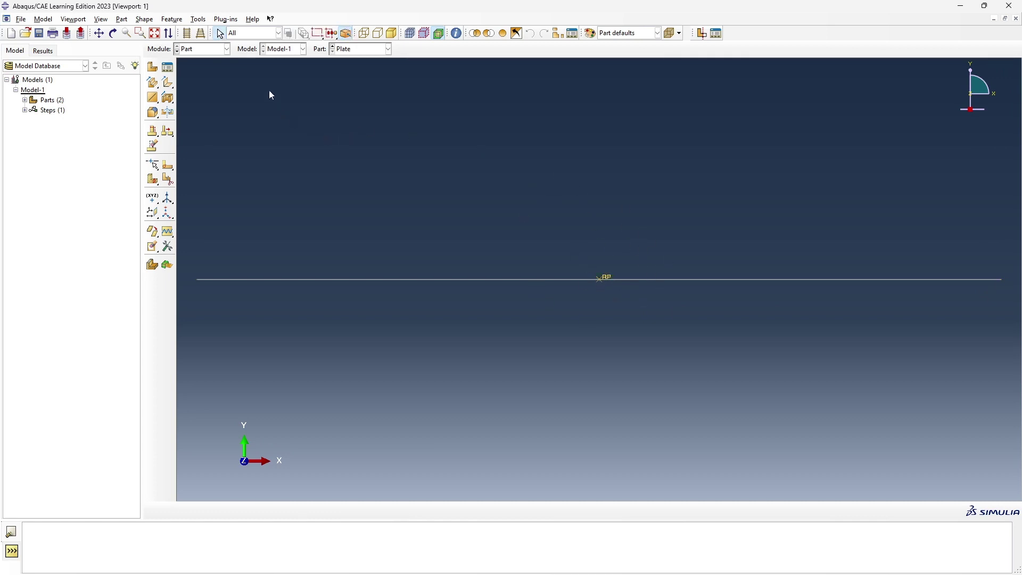
# Step: Switch to the Property module and show the HoneyCombLS part
pyautogui.click(228, 48)
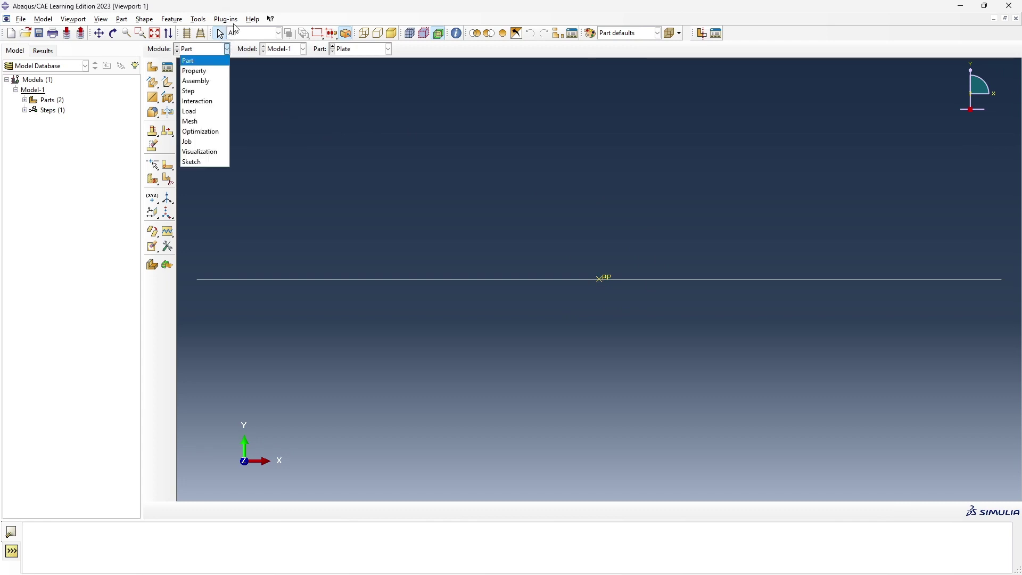
pyautogui.click(198, 71)
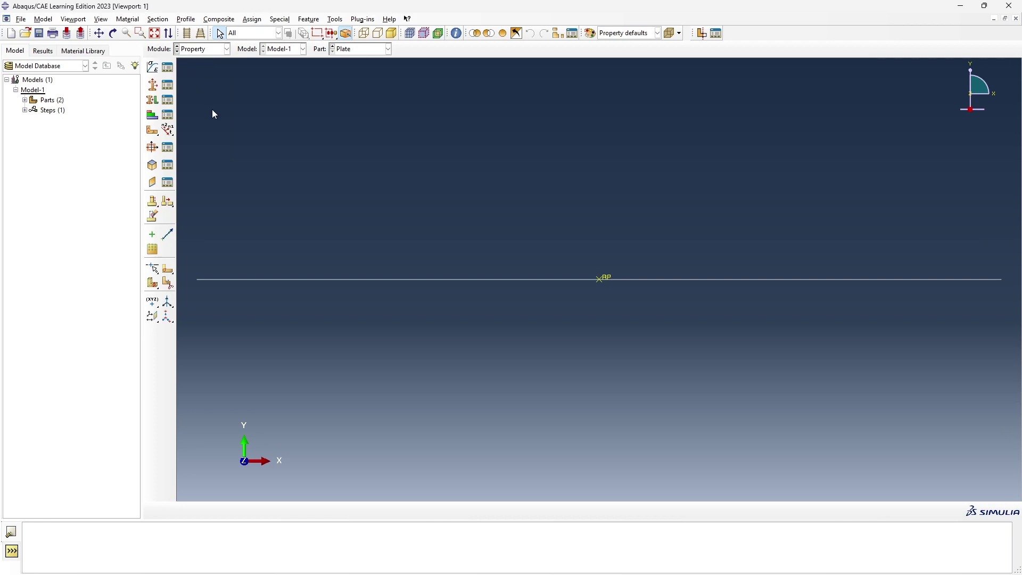
pyautogui.click(389, 49)
pyautogui.click(375, 60)
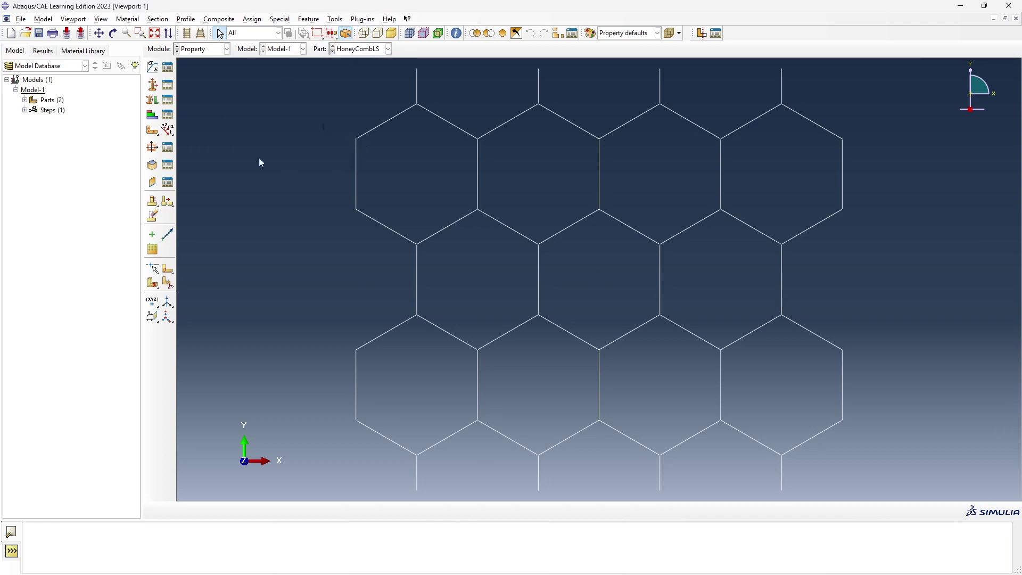
# Step: Create a material named Aluminium and give it an isotropic Elastic behavior
pyautogui.click(153, 68)
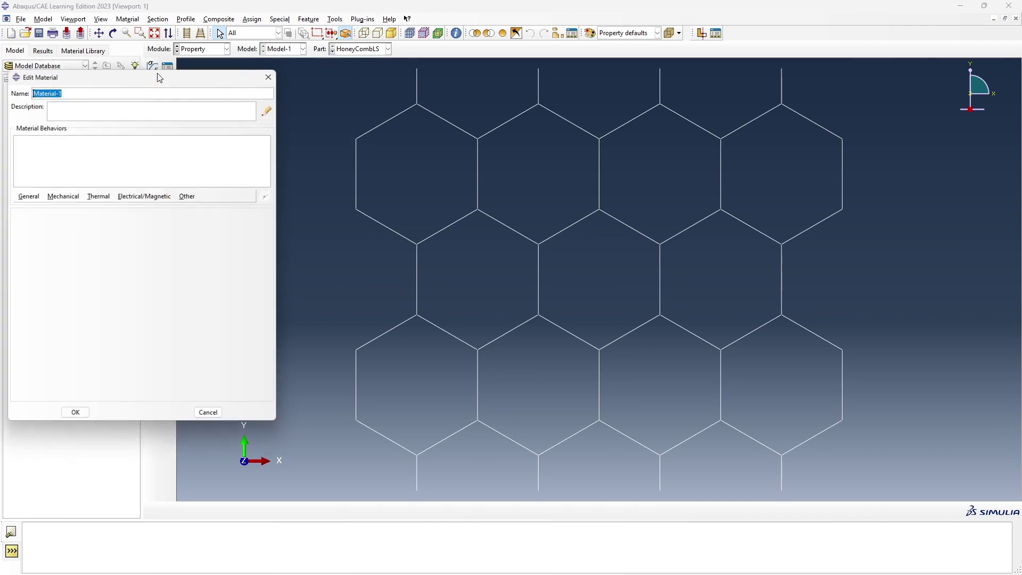
pyautogui.write('A')
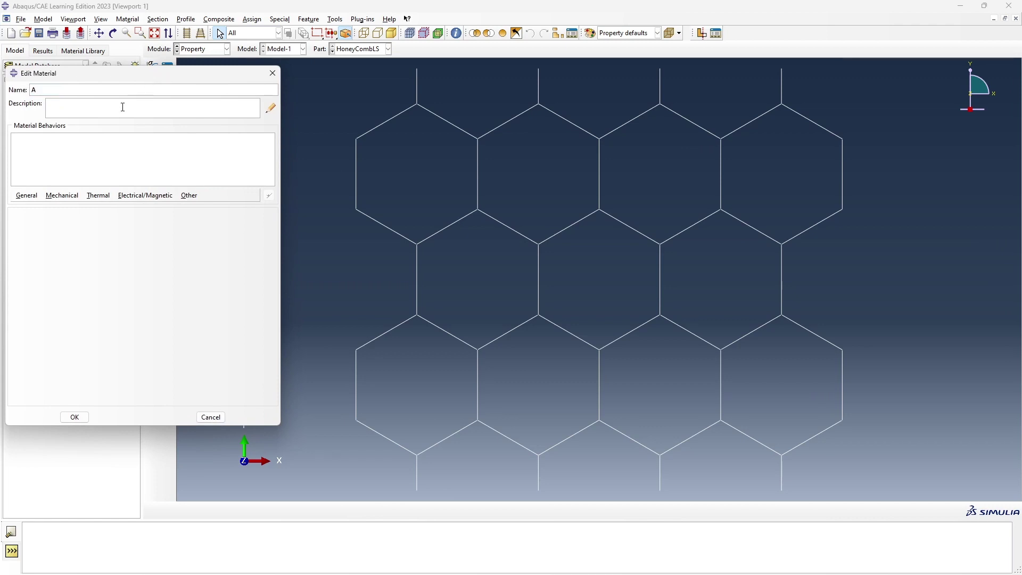
pyautogui.write('luminium')
pyautogui.click(66, 197)
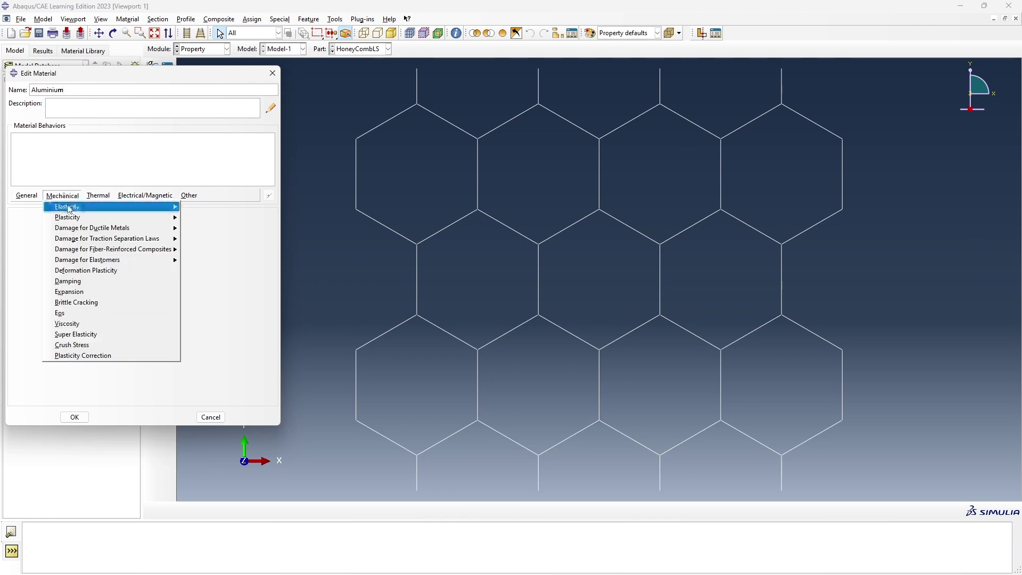
pyautogui.moveTo(69, 209)
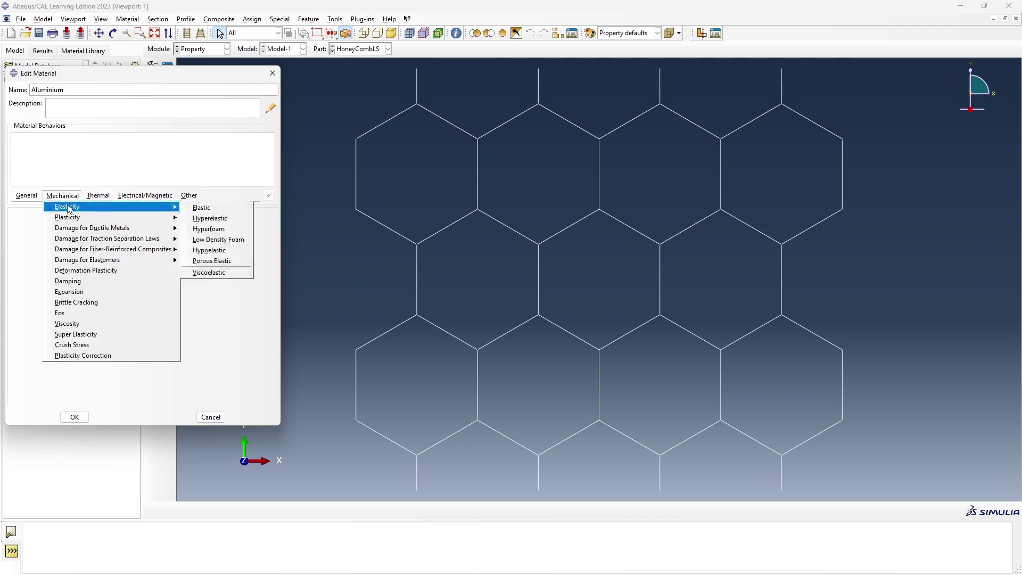
pyautogui.click(219, 207)
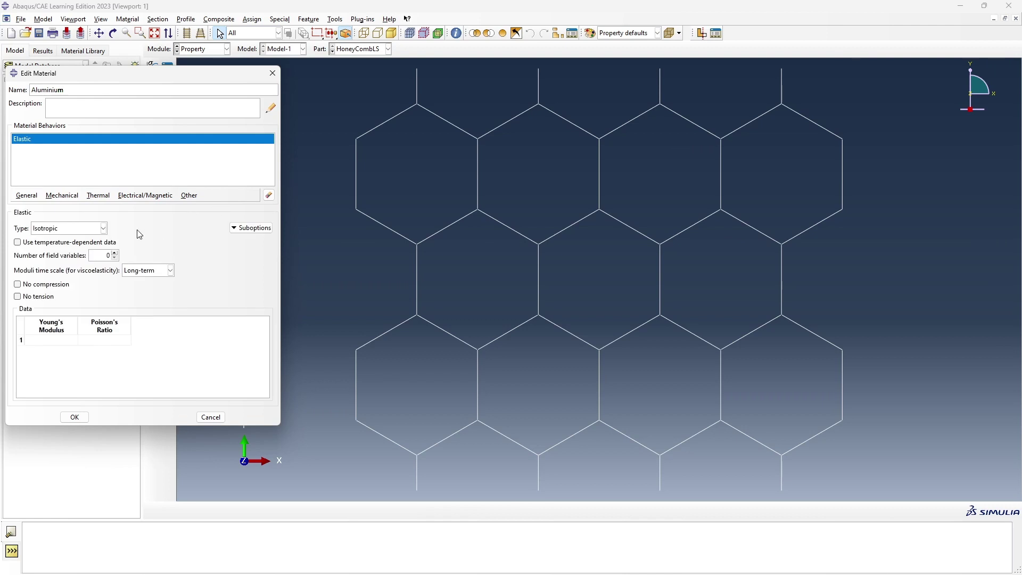
pyautogui.click(97, 230)
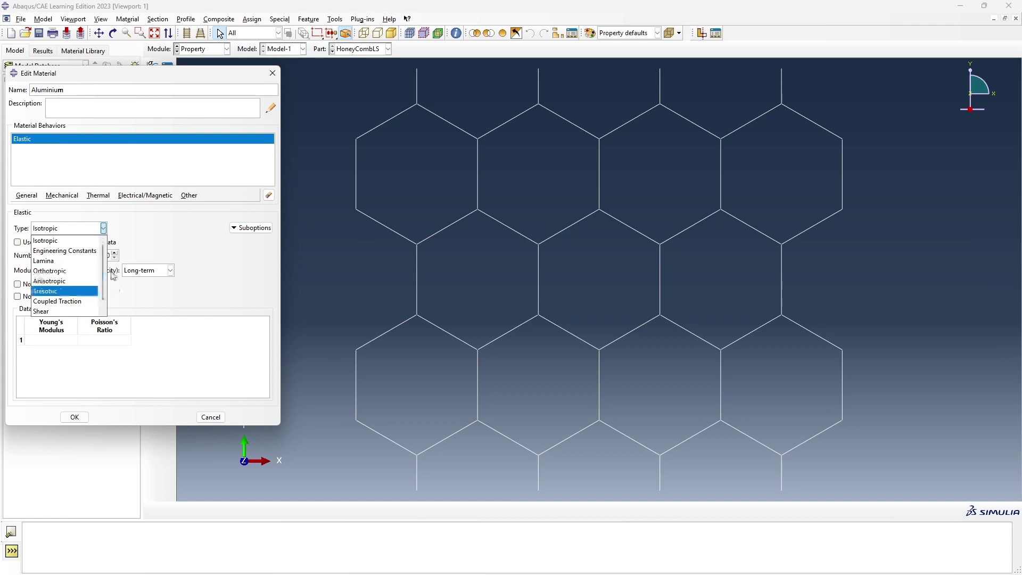
pyautogui.click(66, 242)
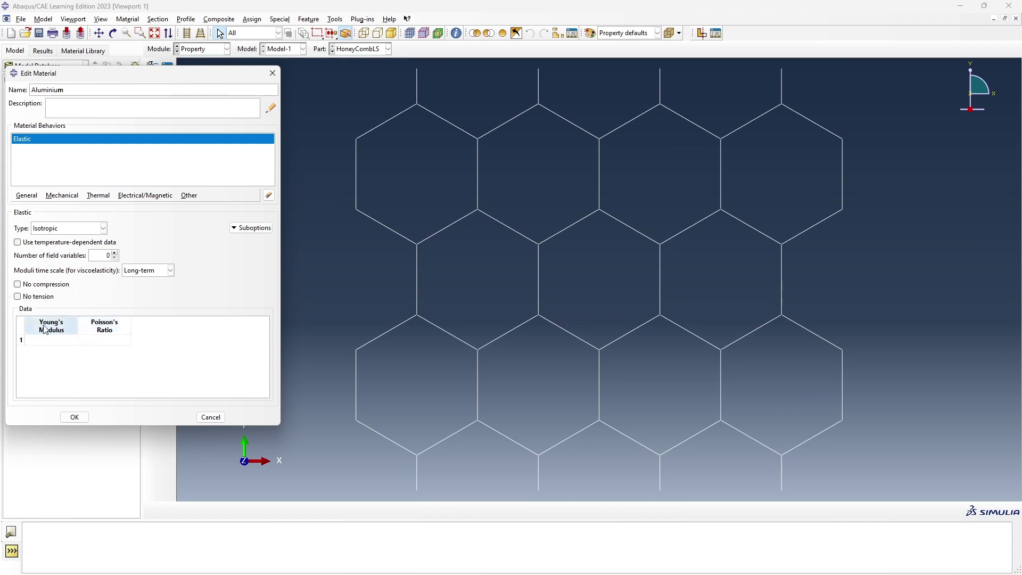
# Step: Set the aluminium's Young's modulus to 6.8E10 and Poisson's ratio to 0.3, and save the material
pyautogui.click(63, 341)
pyautogui.write('6.8E10')
pyautogui.click(123, 342)
pyautogui.write('0.3')
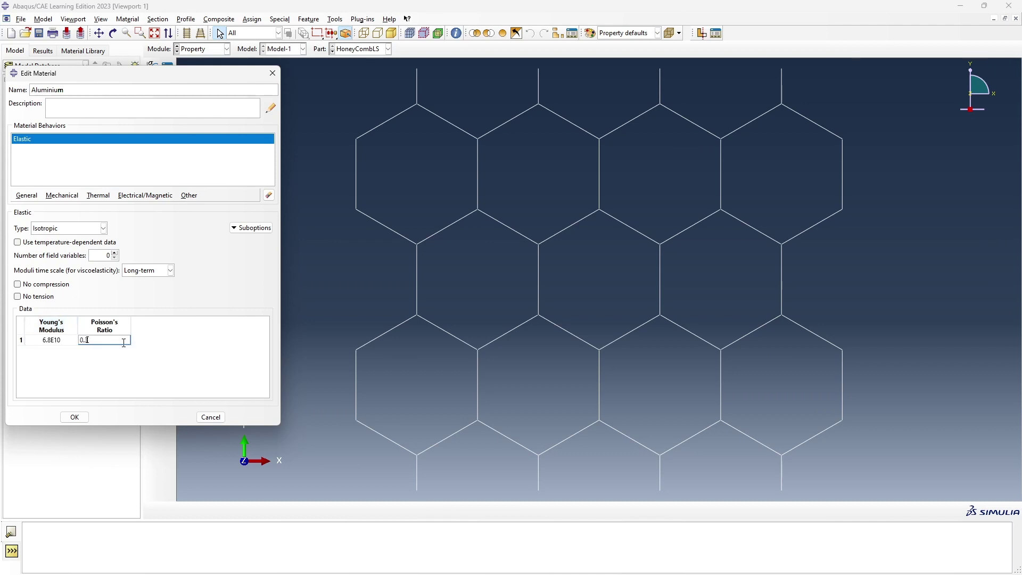
pyautogui.click(75, 417)
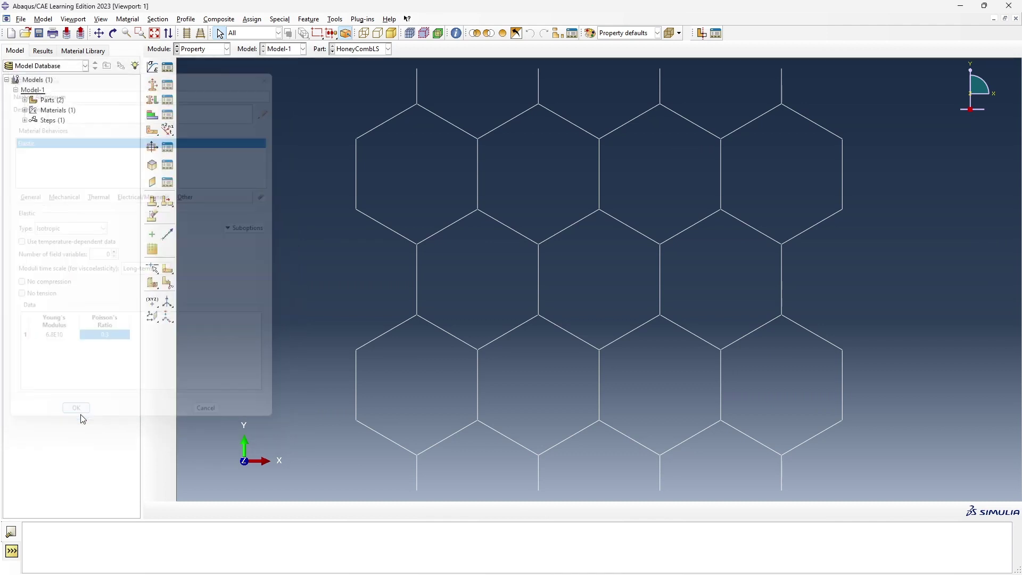
# Step: Start a new section of category and type Beam named BeamSection
pyautogui.scroll(-3, 422, 321)
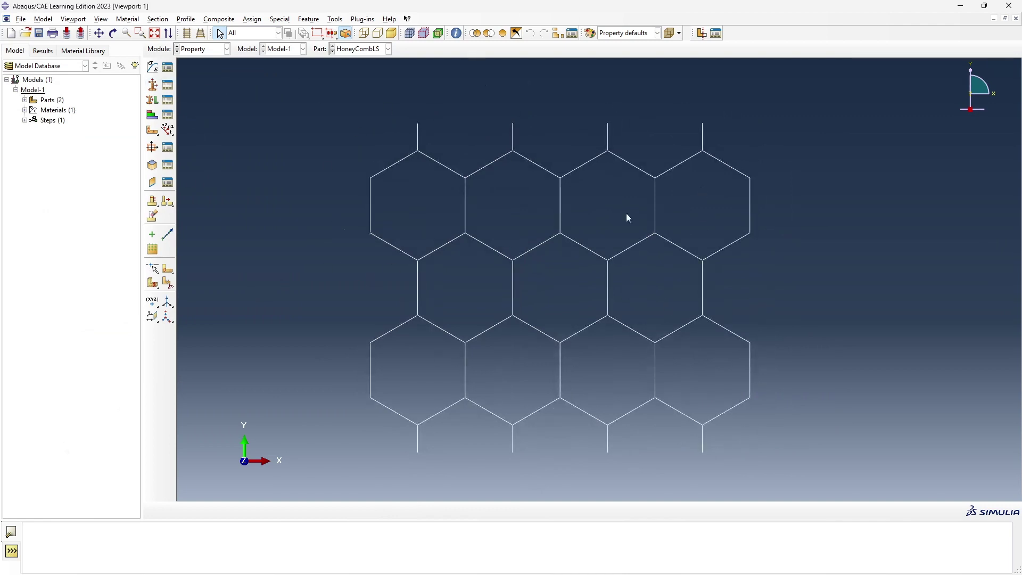
pyautogui.click(153, 85)
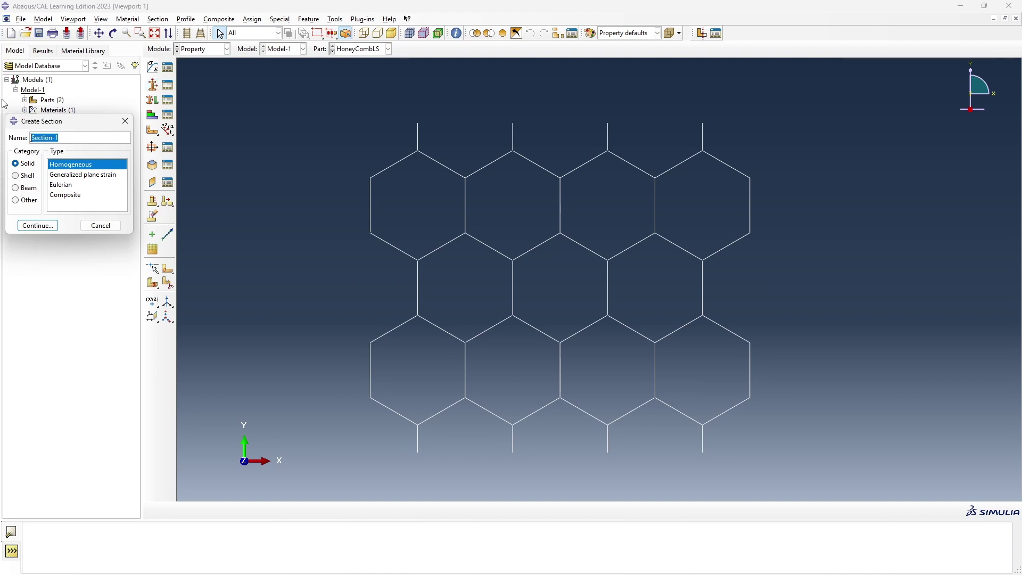
pyautogui.click(16, 189)
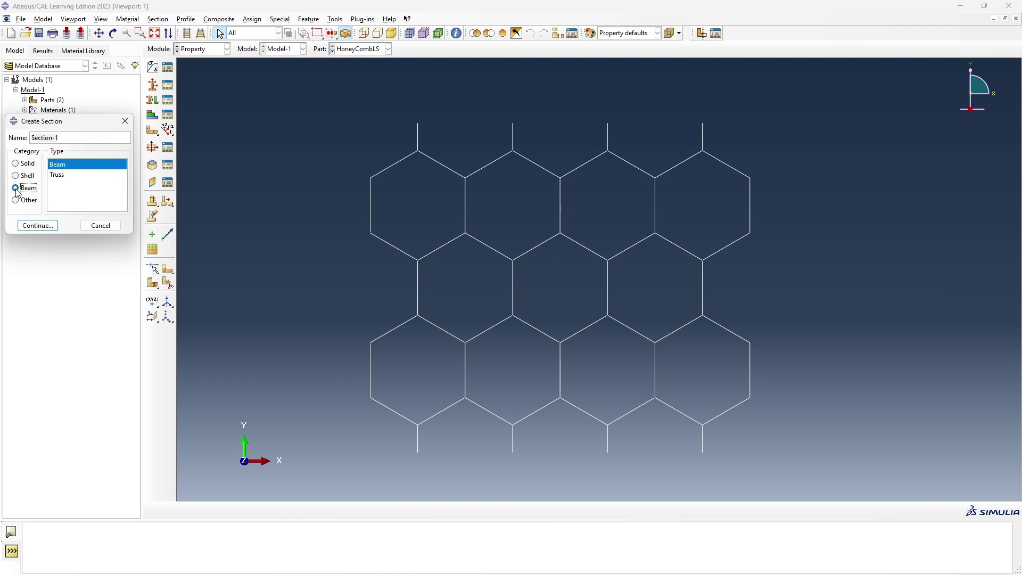
pyautogui.tripleClick(63, 139)
pyautogui.write('beams')
pyautogui.press('BackSpace')
pyautogui.press('BackSpace')
pyautogui.press('BackSpace')
pyautogui.press('BackSpace')
pyautogui.press('BackSpace')
pyautogui.write('BeamSection')
pyautogui.click(43, 226)
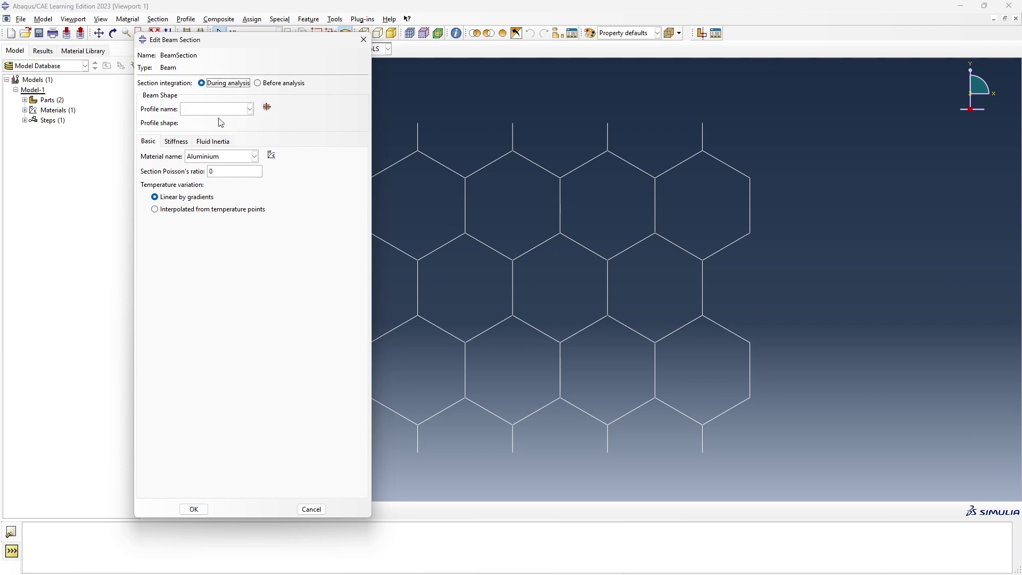
# Step: Create a circular profile named CicularProfile with a radius of 0.1 for the beam section
pyautogui.click(251, 109)
pyautogui.click(256, 116)
pyautogui.click(268, 108)
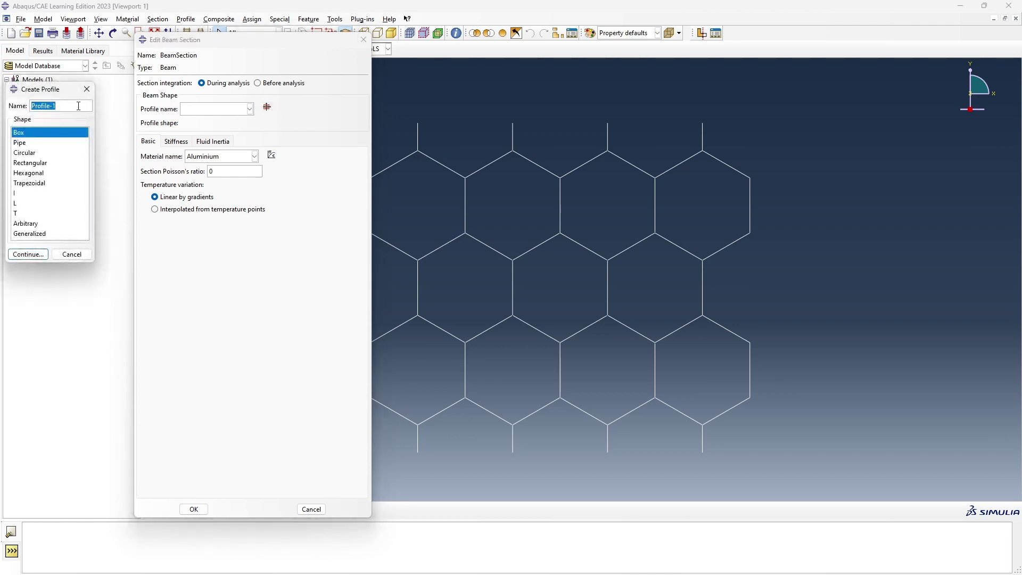
pyautogui.write('Cr')
pyautogui.press('BackSpace')
pyautogui.write('icularProfile')
pyautogui.click(59, 154)
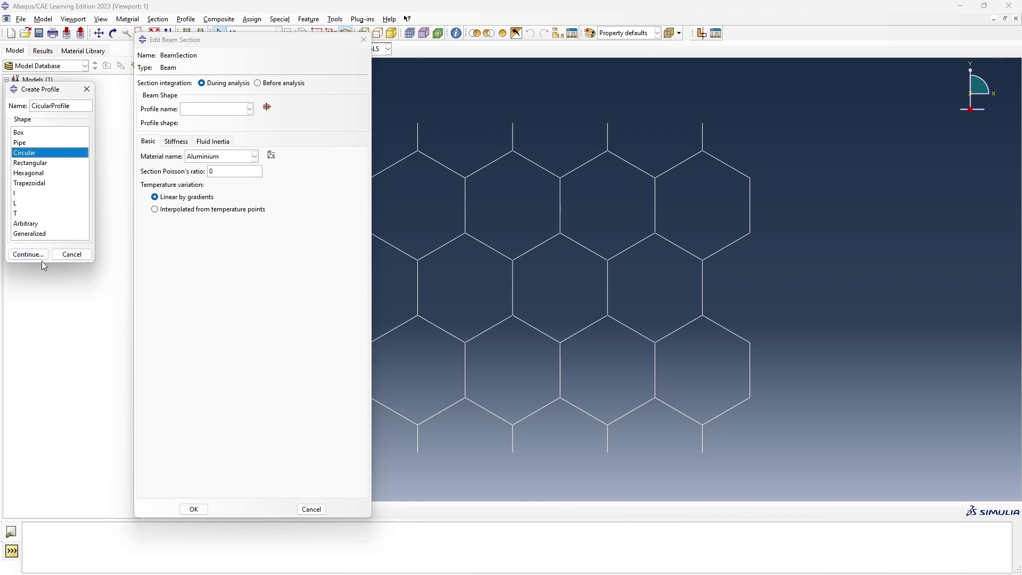
pyautogui.click(28, 254)
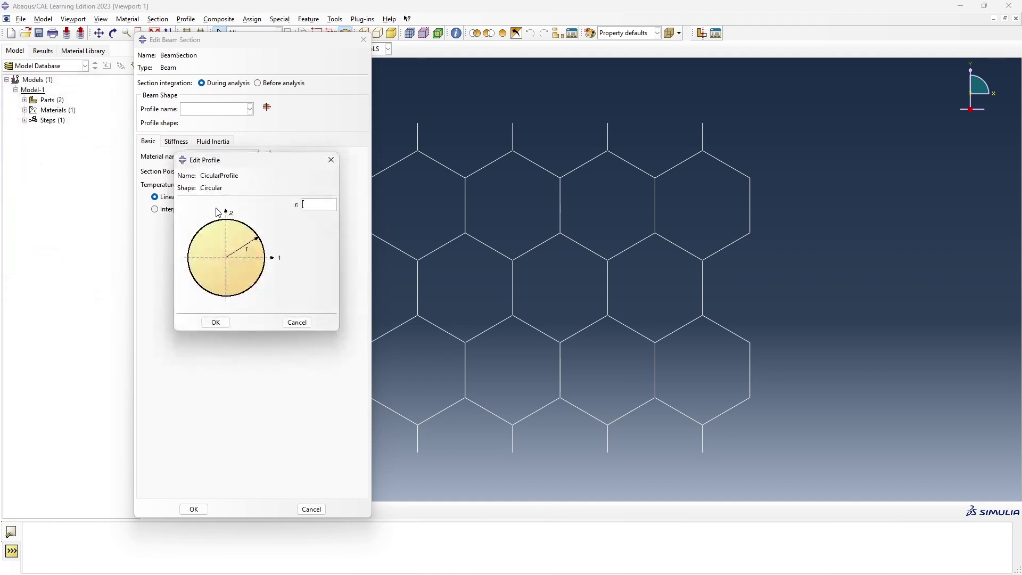
pyautogui.click(306, 205)
pyautogui.write('0.1')
pyautogui.click(216, 323)
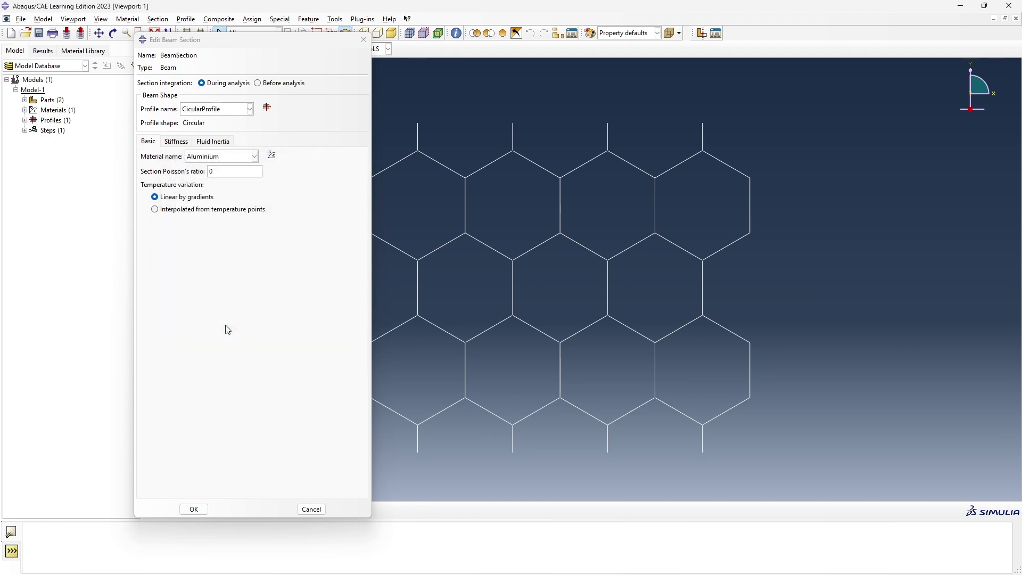
# Step: Set the section Poisson's ratio of BeamSection to 0.3, keeping Aluminium as its material, and save the section
pyautogui.click(184, 142)
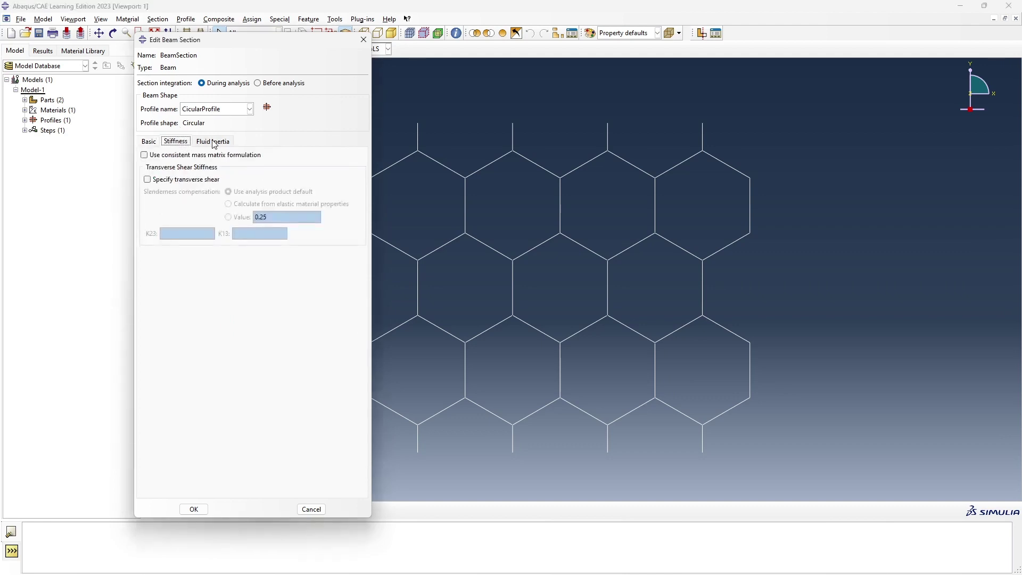
pyautogui.click(214, 142)
pyautogui.click(147, 144)
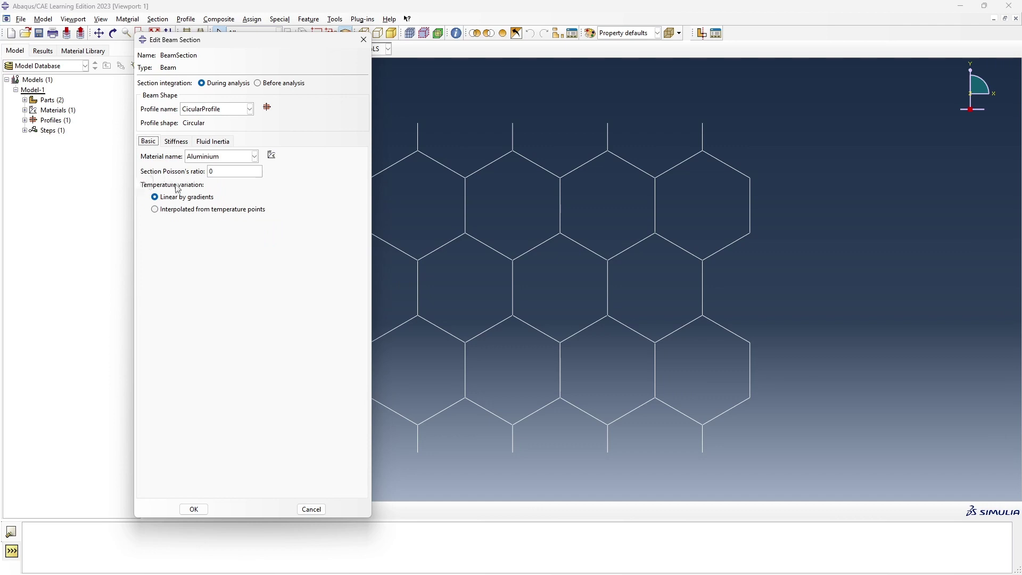
pyautogui.click(235, 171)
pyautogui.write('.3')
pyautogui.click(194, 510)
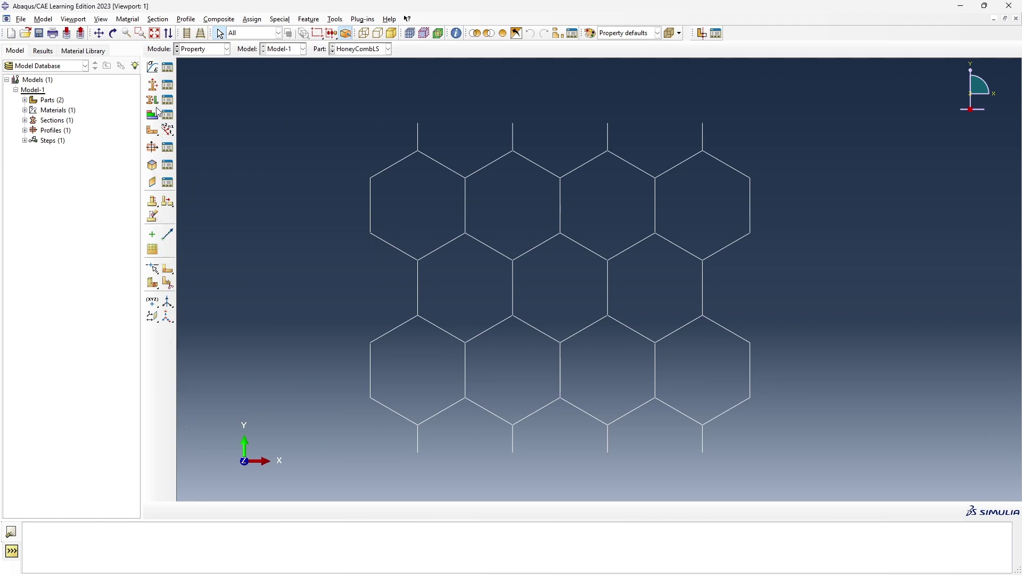
# Step: Assign BeamSection to all edges of the HoneyCombLS part without creating a set
pyautogui.click(153, 101)
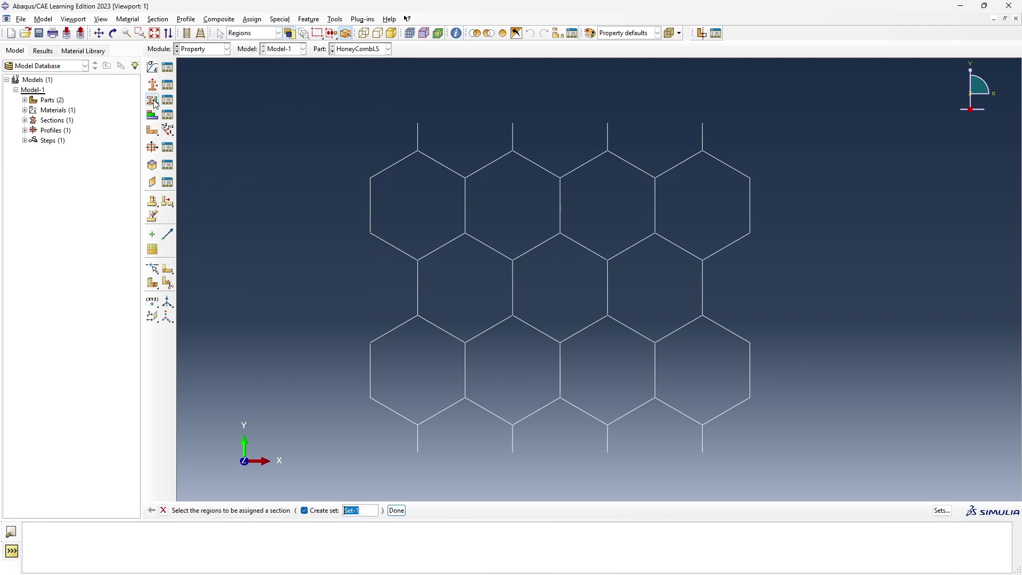
pyautogui.click(304, 510)
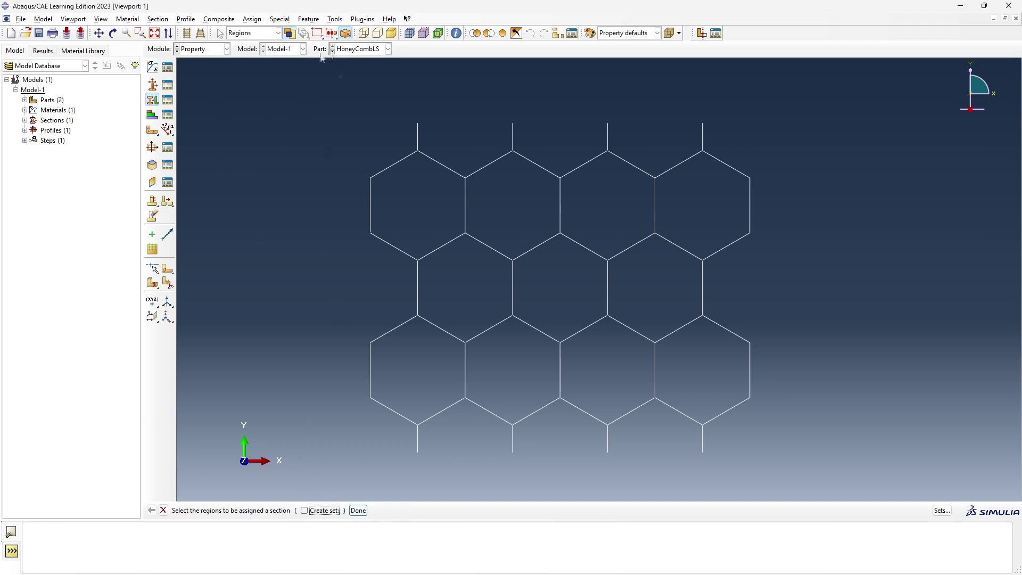
pyautogui.moveTo(315, 112); pyautogui.dragTo(805, 465)
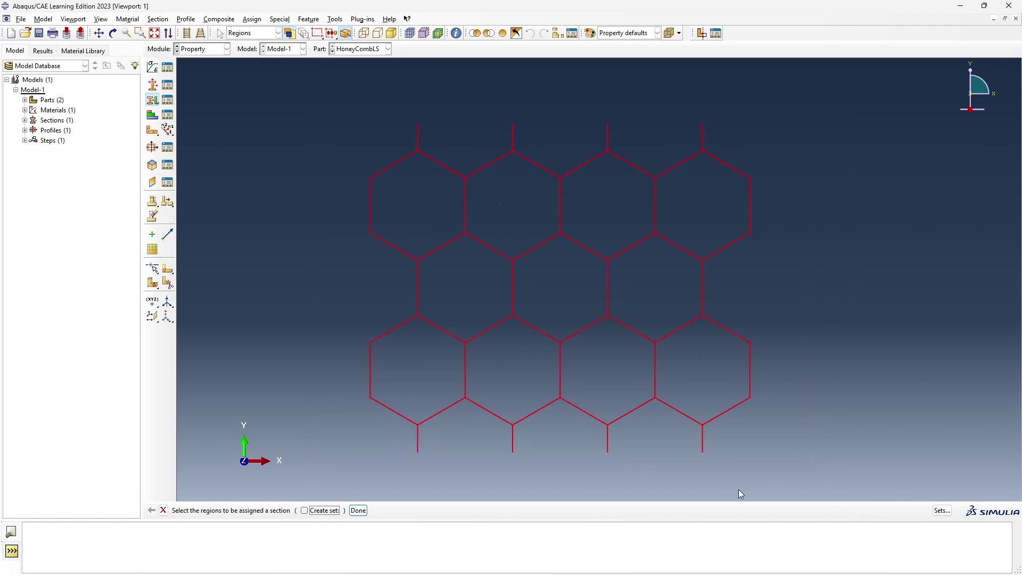
pyautogui.click(358, 511)
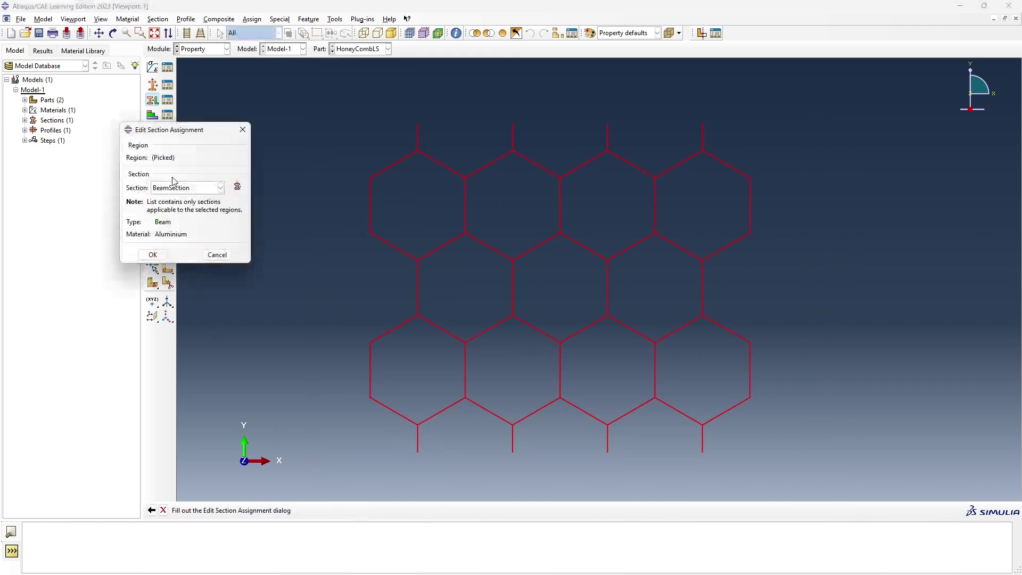
pyautogui.click(197, 188)
pyautogui.click(197, 189)
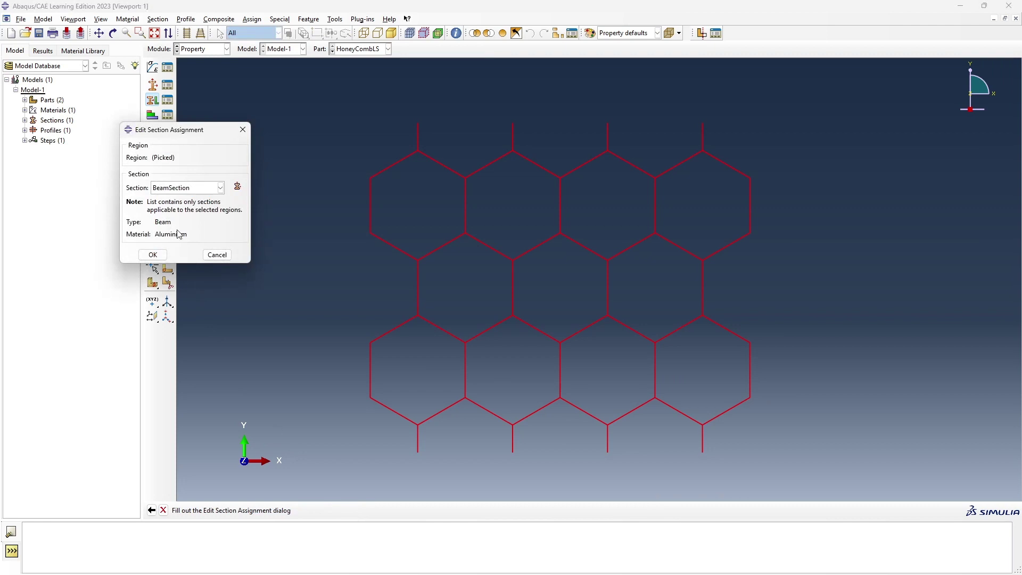
pyautogui.click(153, 255)
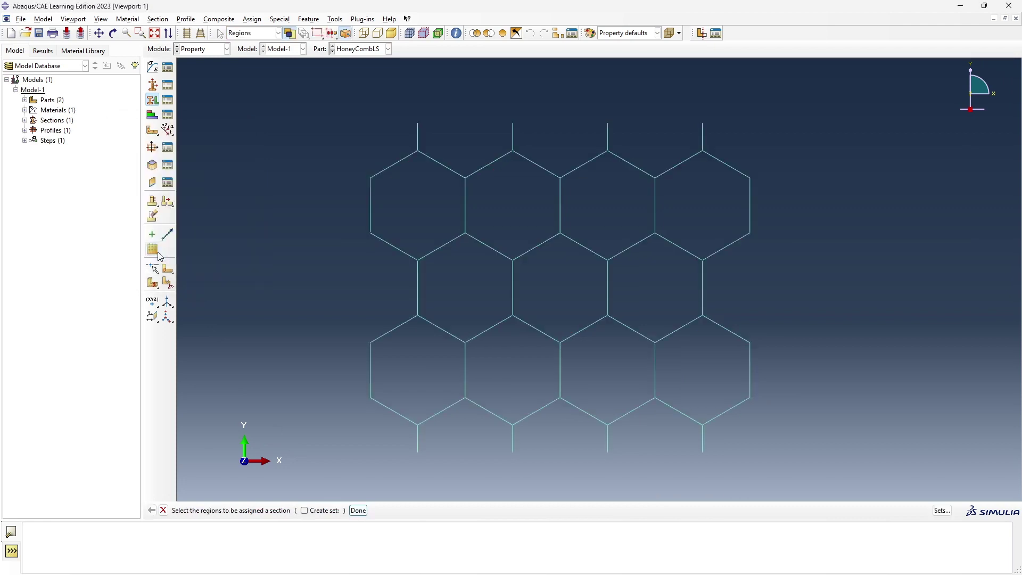
# Step: Assign a beam section orientation to the whole honeycomb using the n1 direction 0.0,0.0,-1.0
pyautogui.click(167, 131)
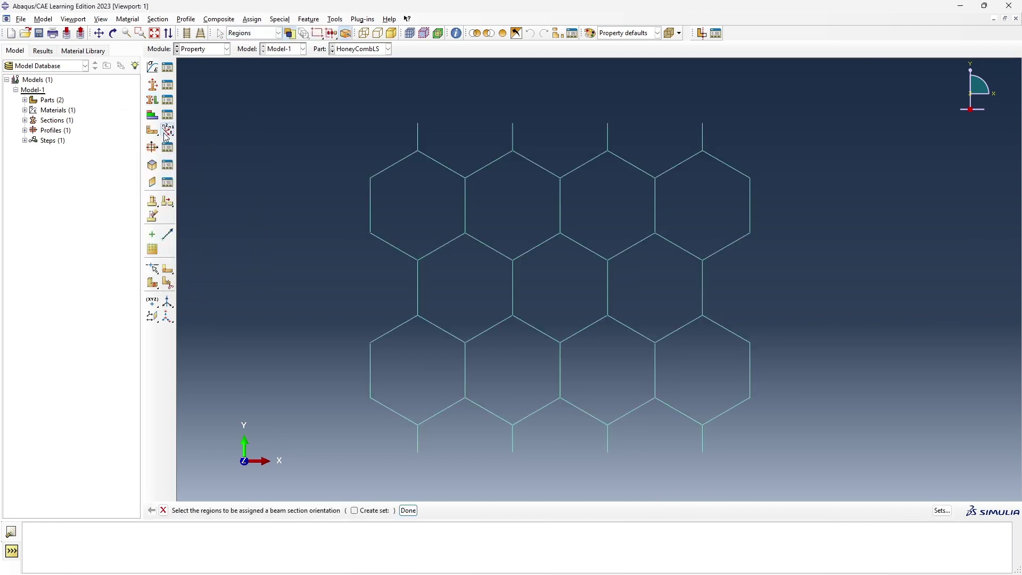
pyautogui.moveTo(320, 105); pyautogui.dragTo(767, 461)
pyautogui.click(408, 511)
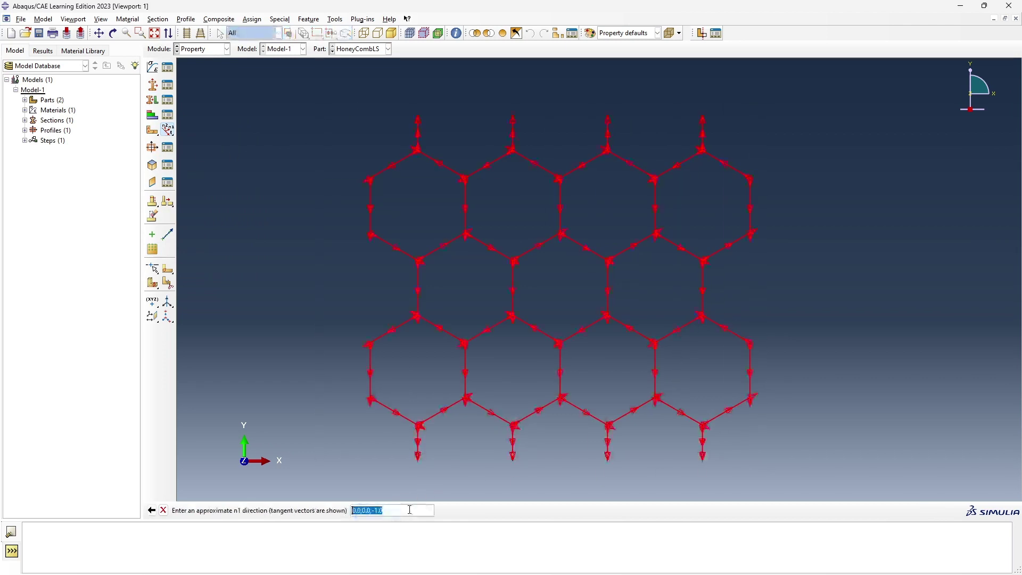
pyautogui.press('Return')
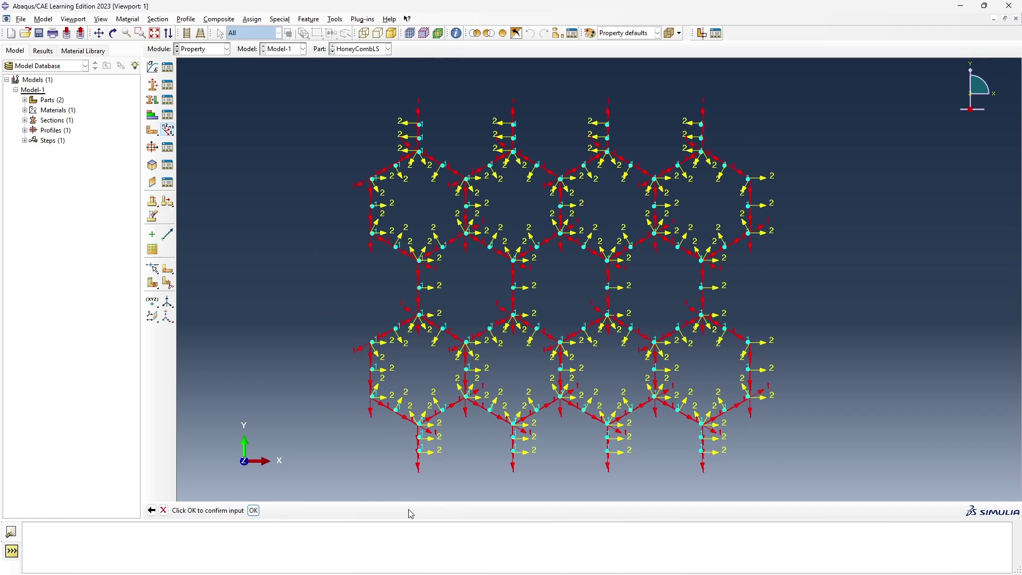
pyautogui.press('Return')
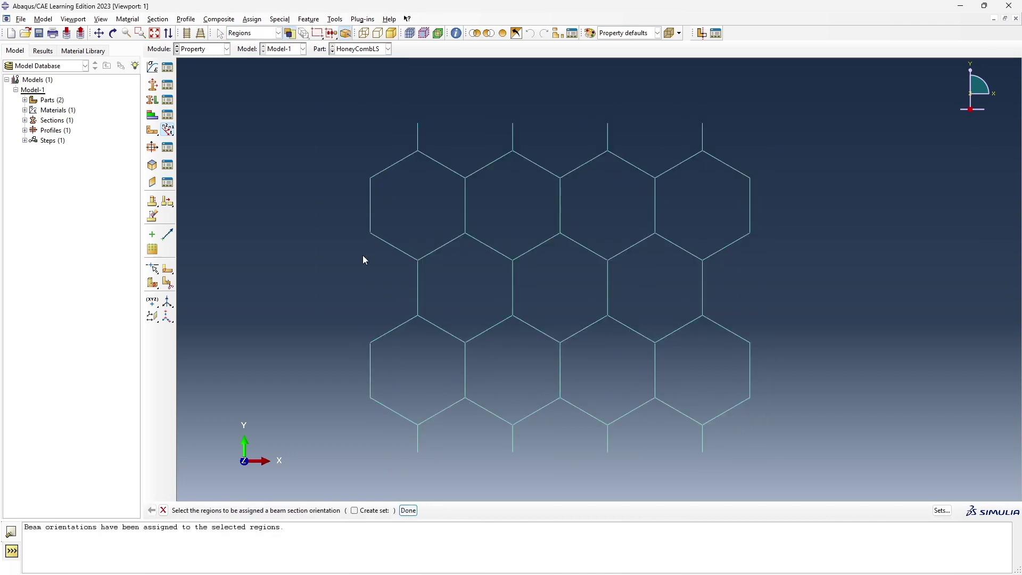
# Step: Switch to the Assembly module and create dependent instances of the HoneyCombLS and Plate parts
pyautogui.click(227, 48)
pyautogui.click(212, 83)
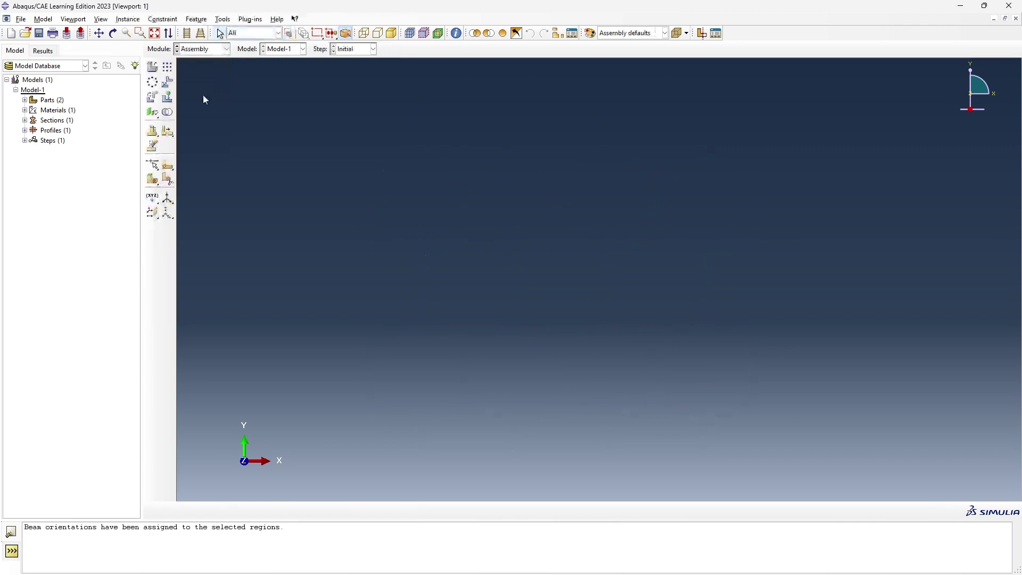
pyautogui.click(152, 69)
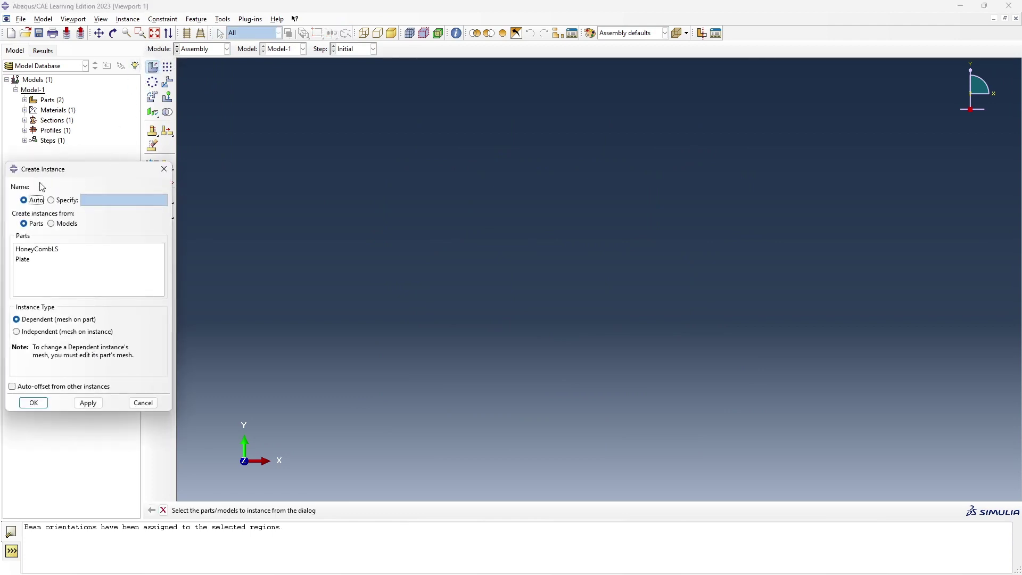
pyautogui.click(53, 250)
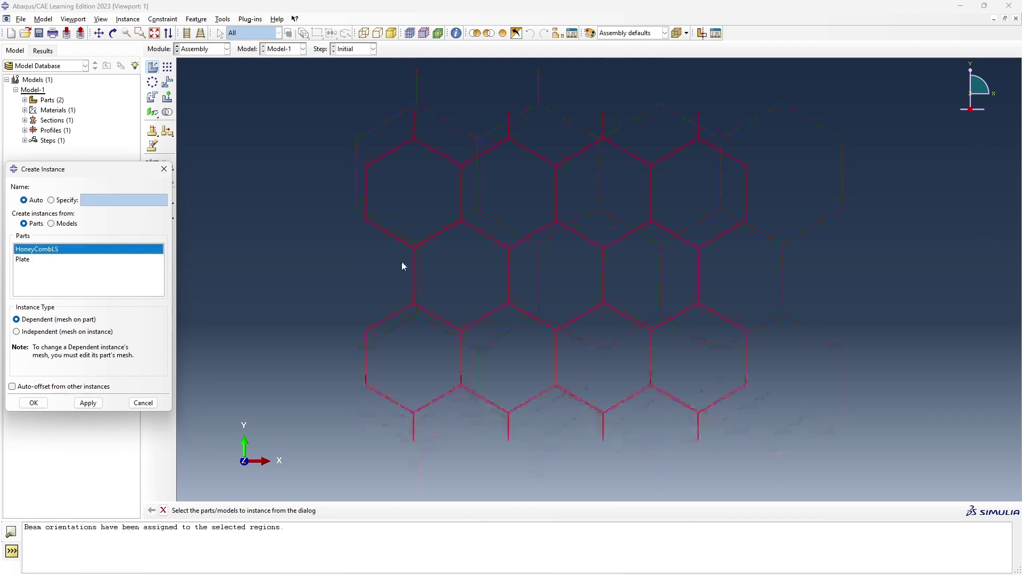
pyautogui.click(63, 260)
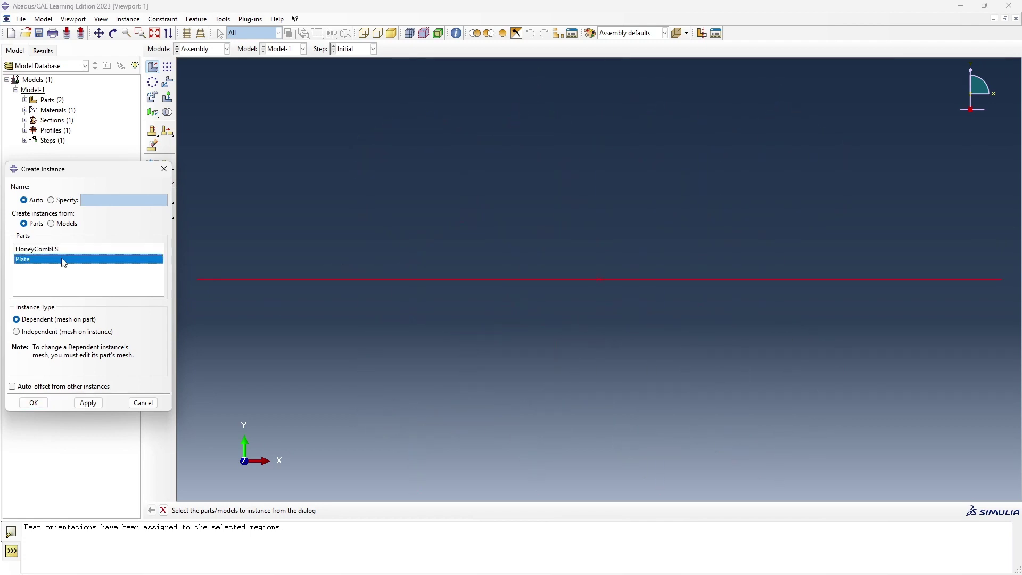
pyautogui.click(66, 250)
pyautogui.click(94, 401)
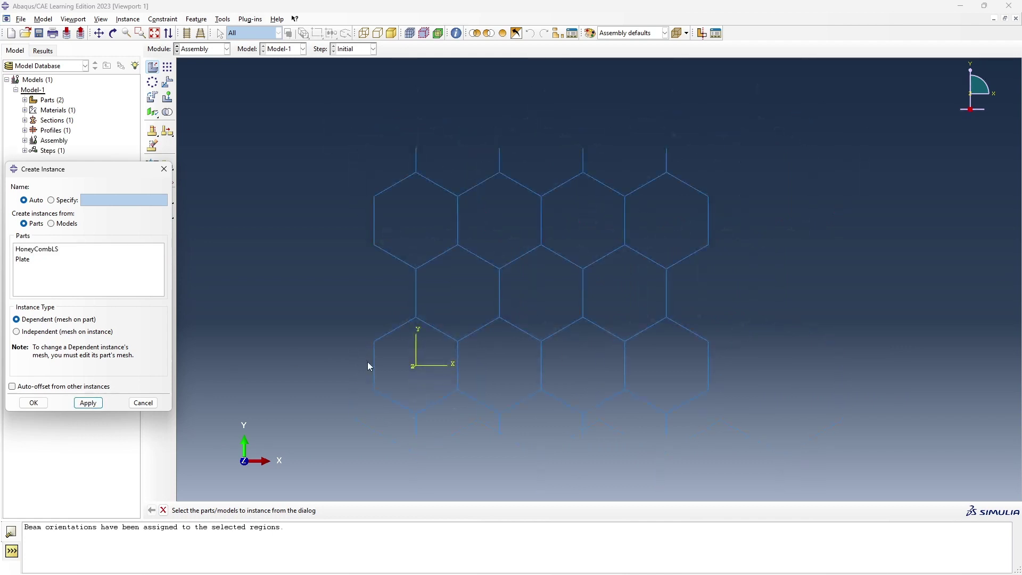
pyautogui.click(32, 260)
pyautogui.click(87, 403)
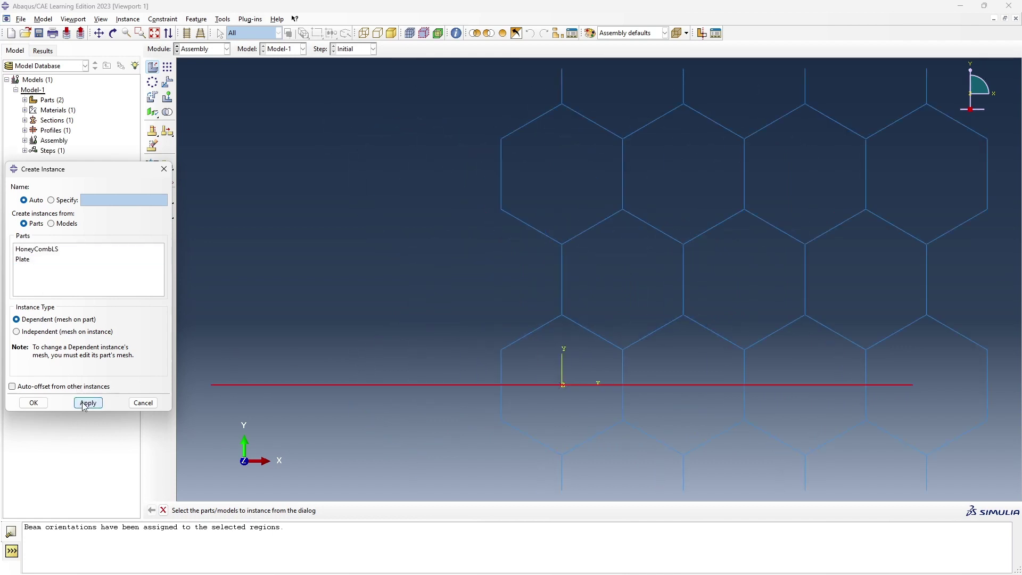
pyautogui.click(143, 403)
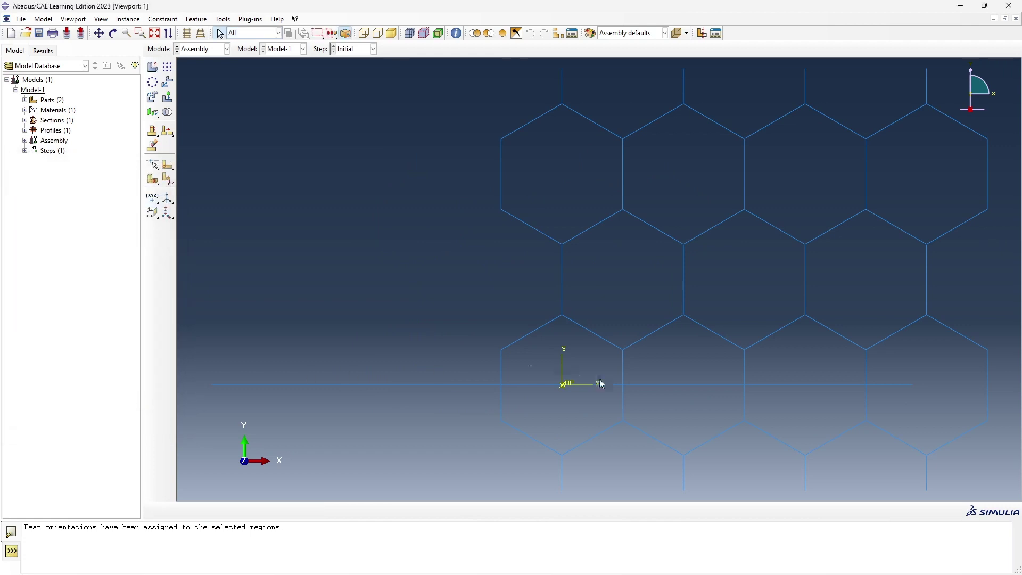
# Step: Translate the plate instance from its reference point to the lower end of the honeycomb's second bottom strut from the left
pyautogui.scroll(-2, 532, 366)
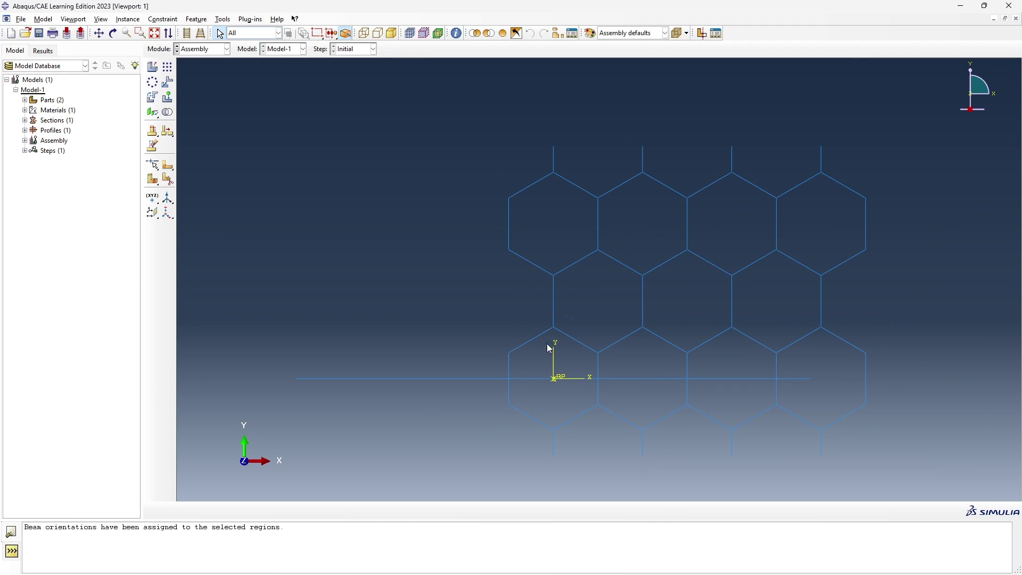
pyautogui.click(166, 83)
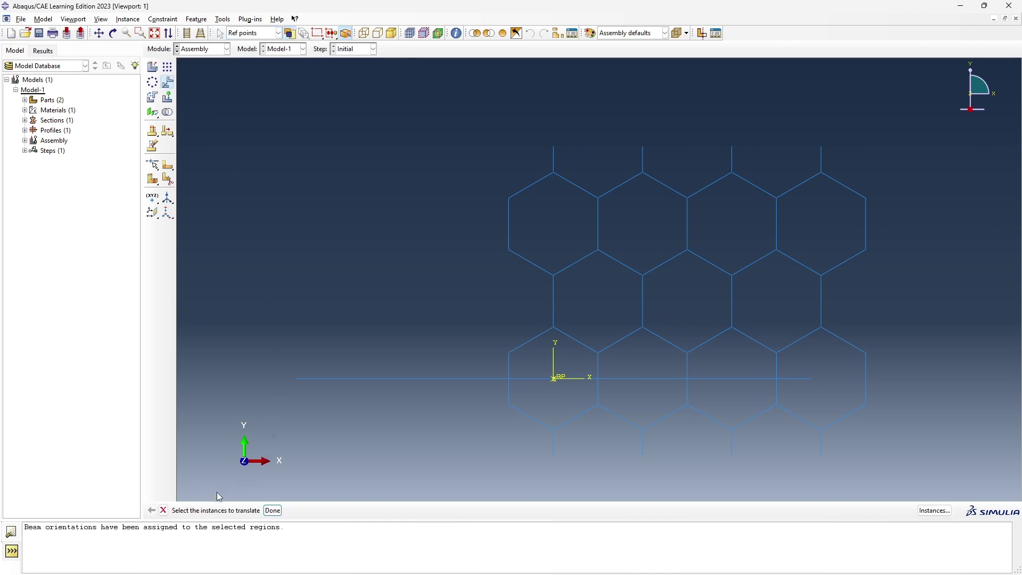
pyautogui.click(371, 379)
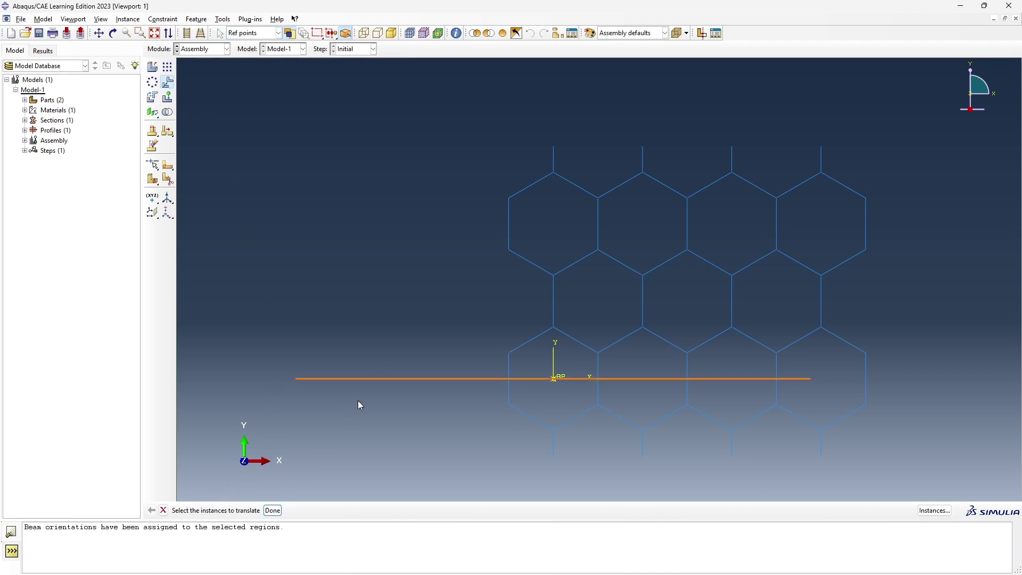
pyautogui.click(278, 514)
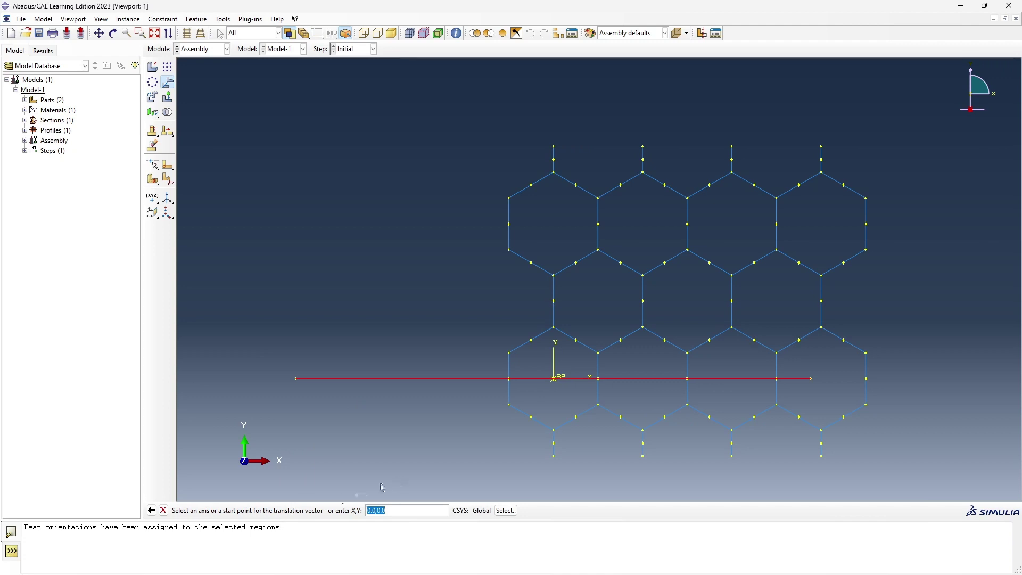
pyautogui.click(554, 380)
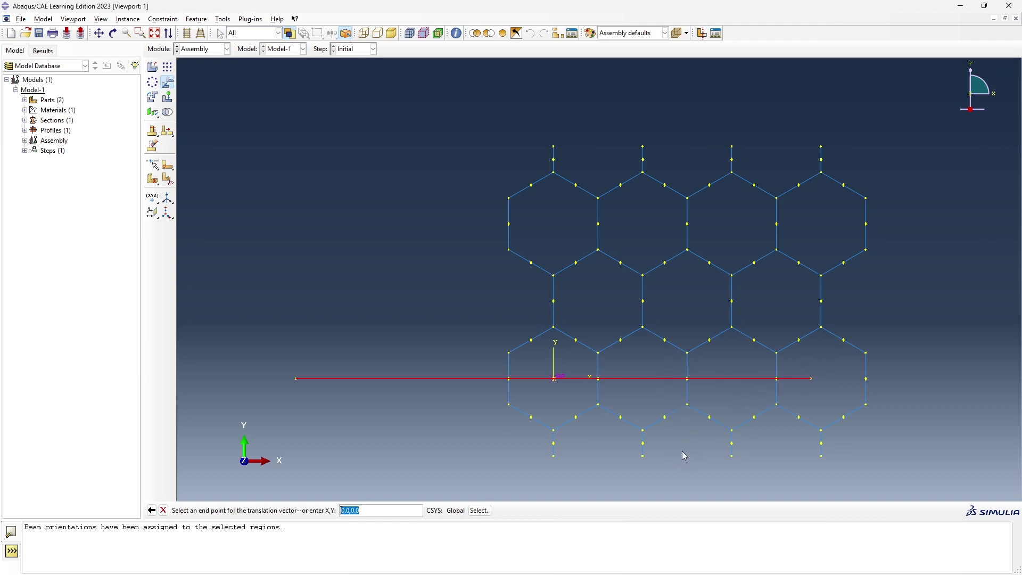
pyautogui.click(643, 456)
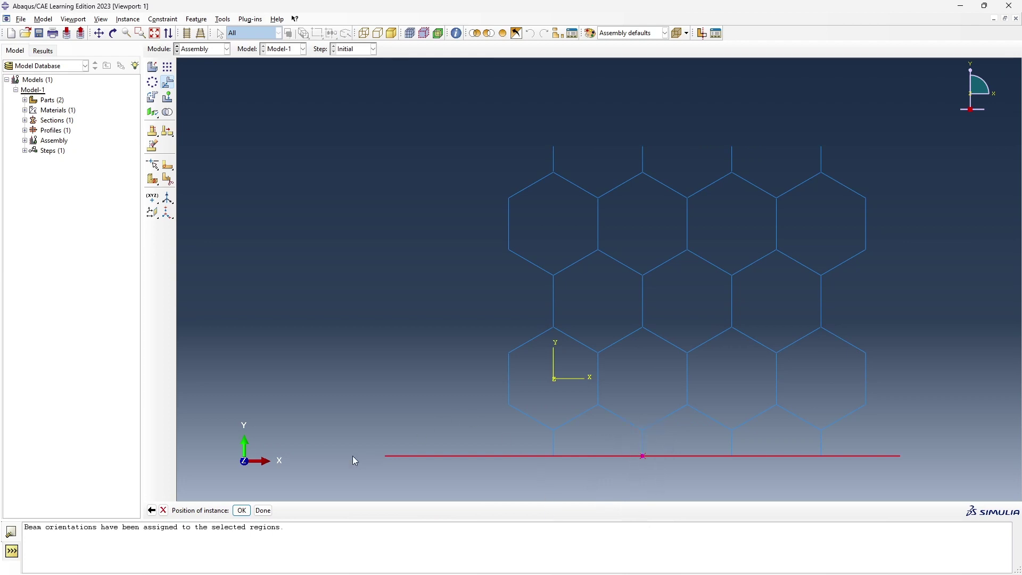
pyautogui.click(241, 511)
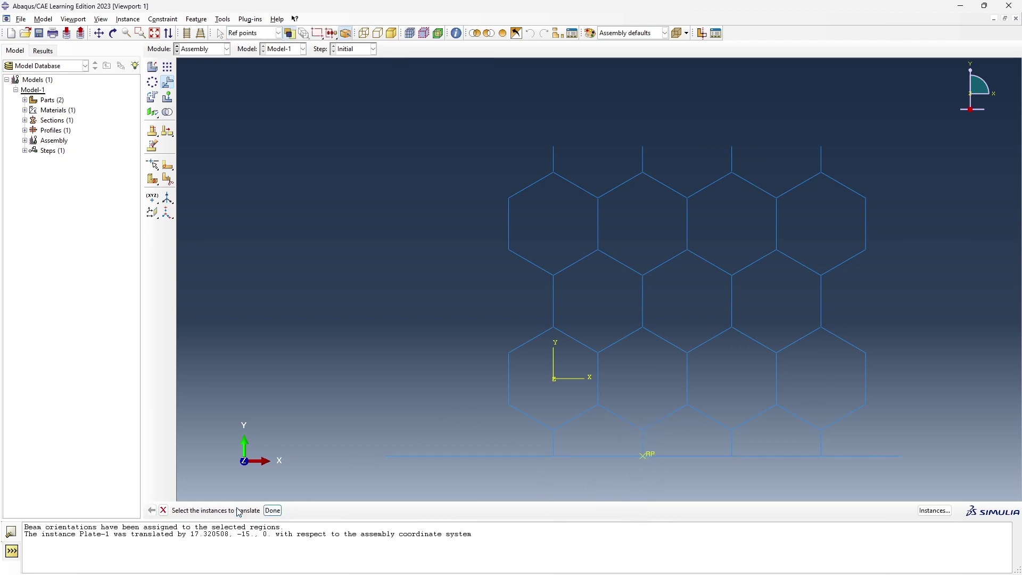
pyautogui.click(272, 511)
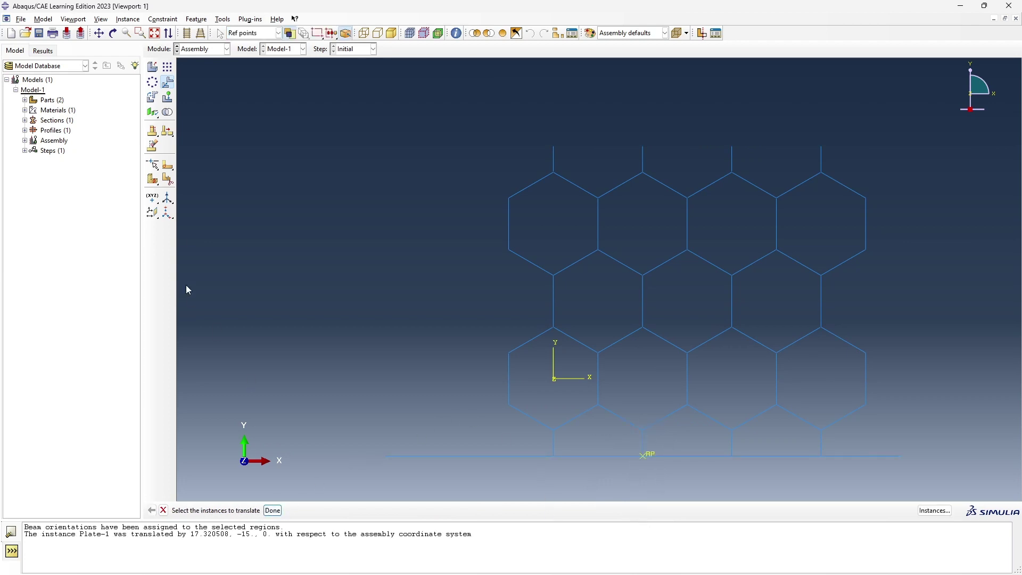
# Step: Add a second dependent instance of the Plate part to the assembly
pyautogui.click(152, 67)
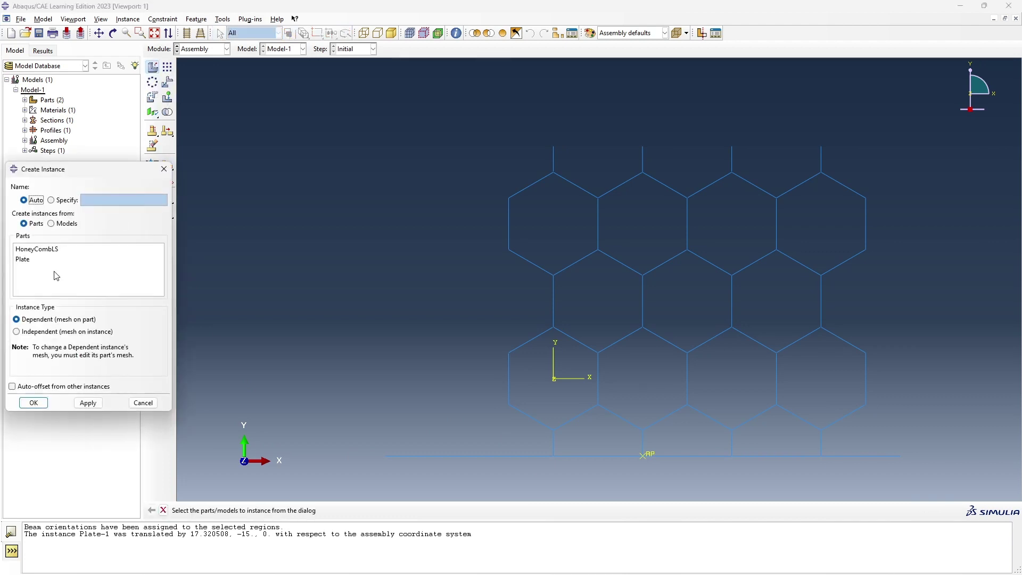
pyautogui.click(35, 262)
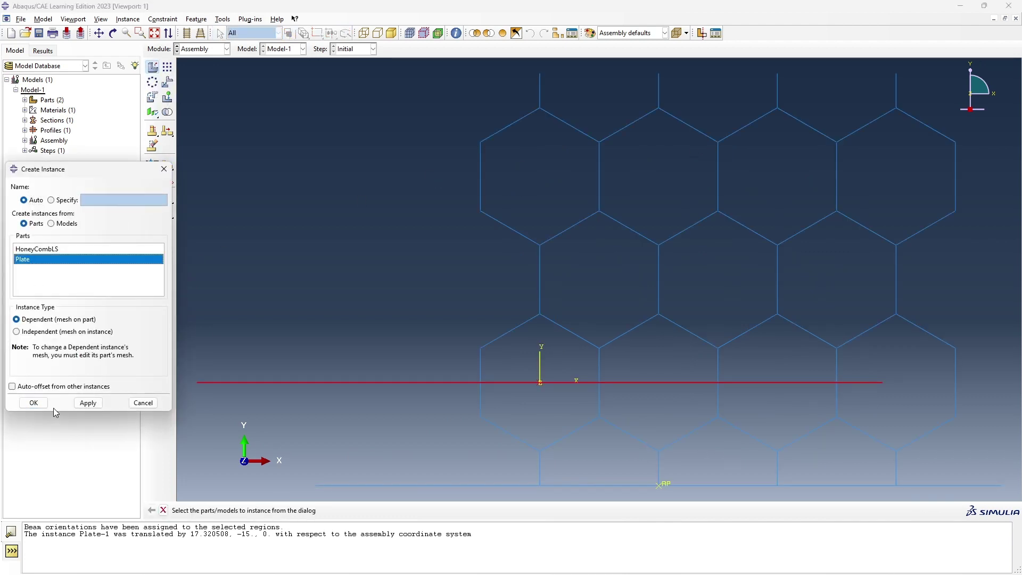
pyautogui.click(89, 404)
pyautogui.click(143, 403)
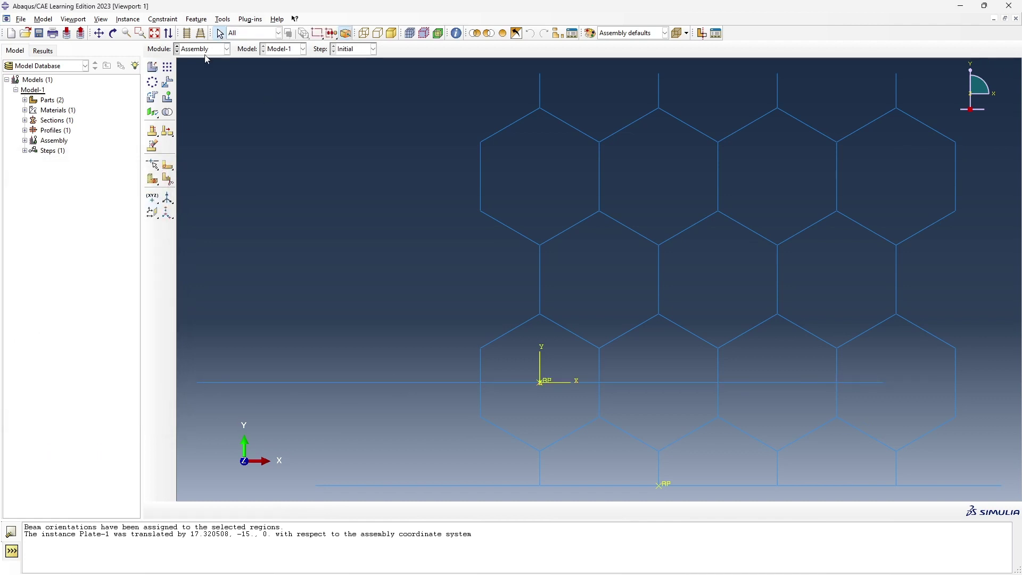
pyautogui.click(168, 82)
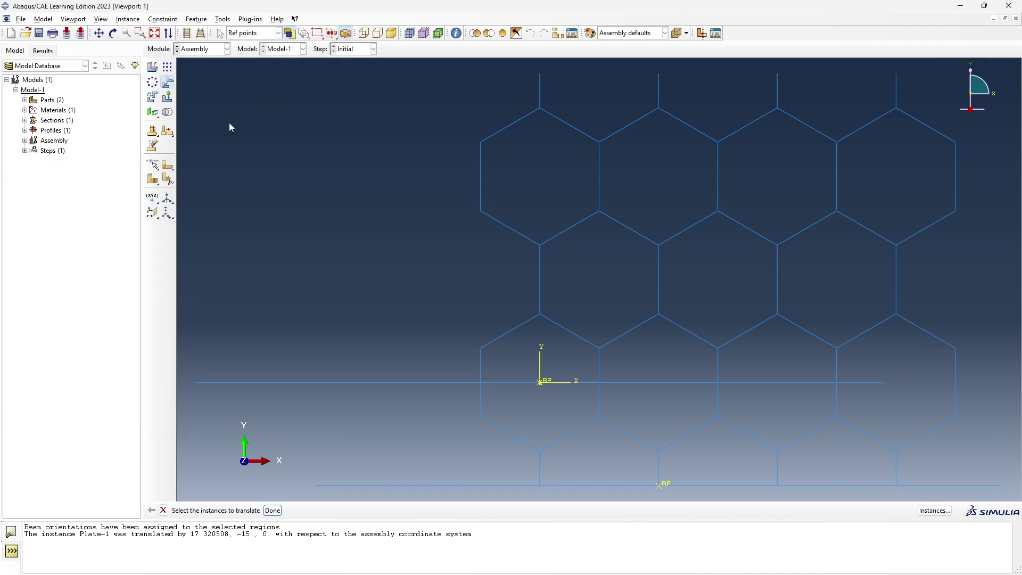
pyautogui.click(421, 382)
pyautogui.click(273, 510)
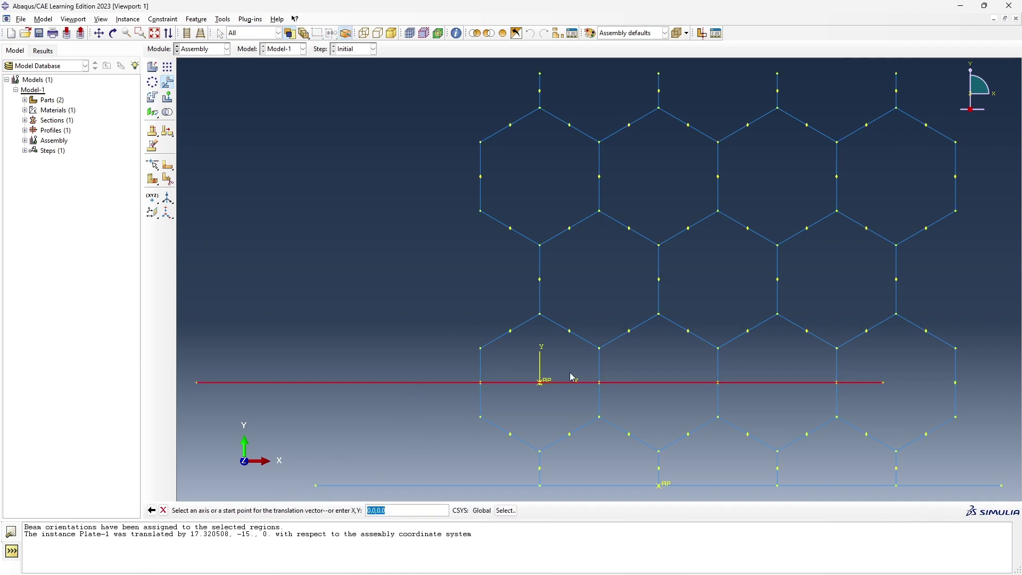
pyautogui.click(541, 382)
pyautogui.scroll(-1, 694, 294)
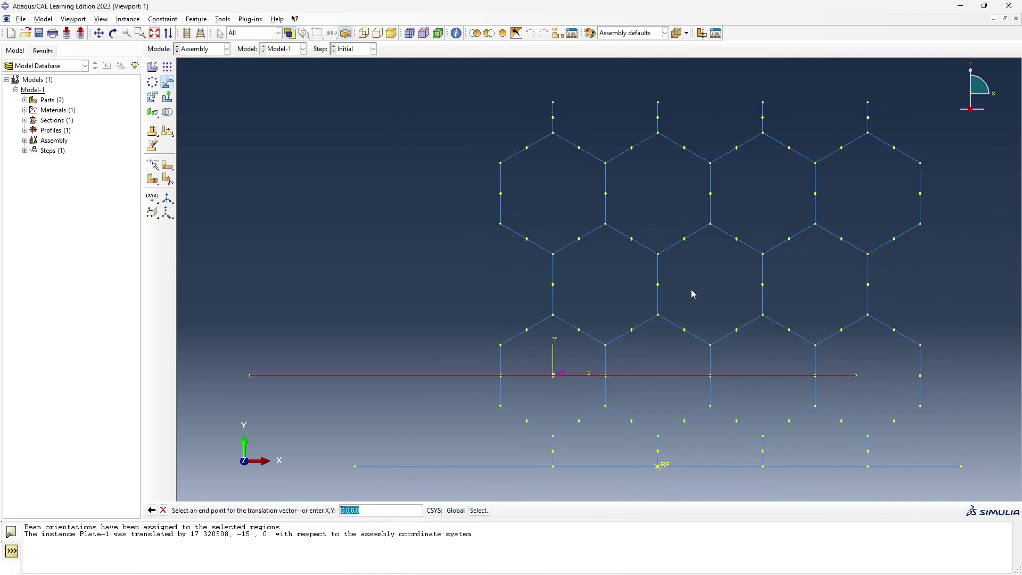
pyautogui.click(478, 513)
pyautogui.click(660, 103)
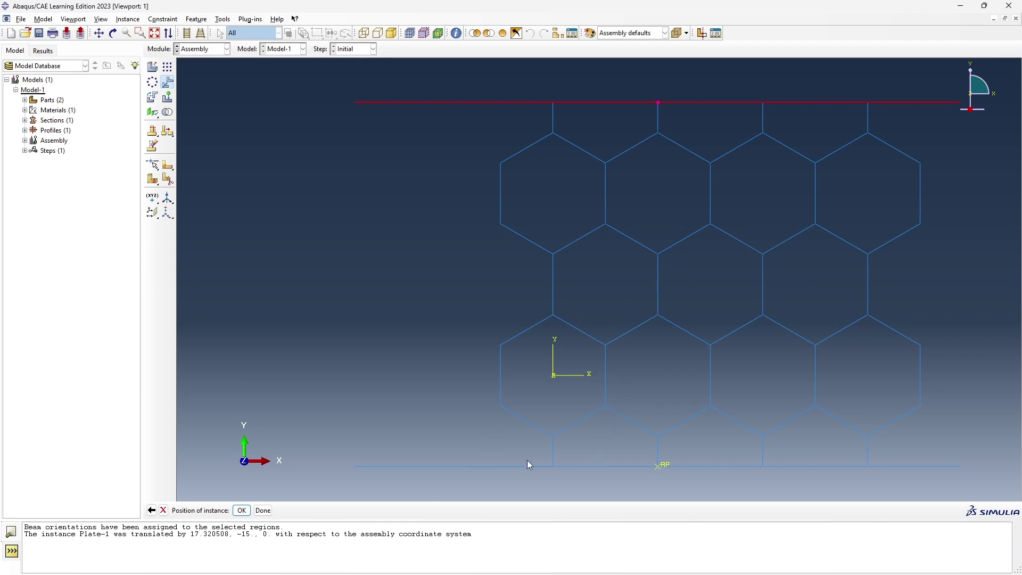
pyautogui.middleClick(212, 165)
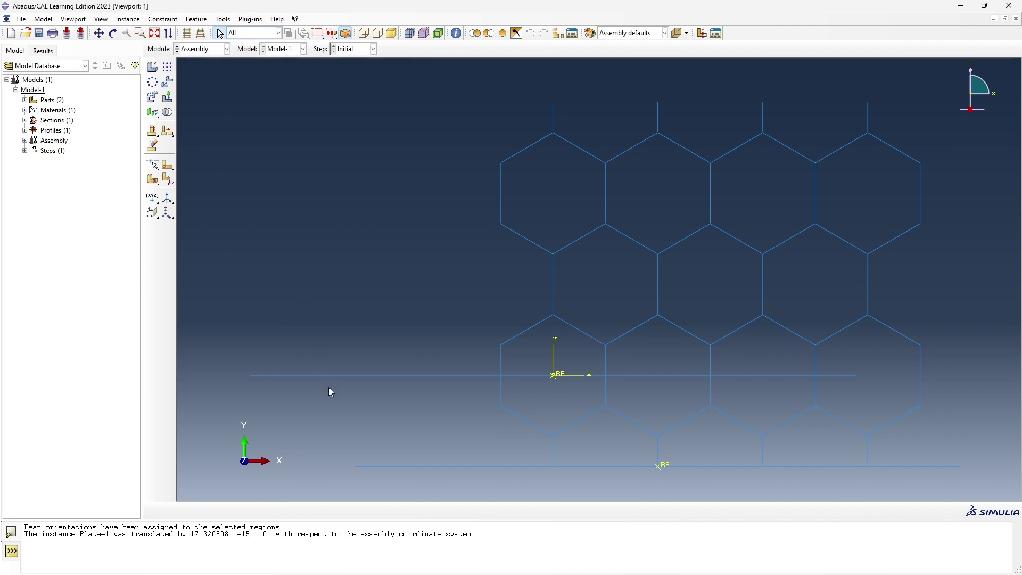
# Step: Translate the second plate instance from its reference point to the upper end of the honeycomb's second top strut from the left
pyautogui.click(167, 81)
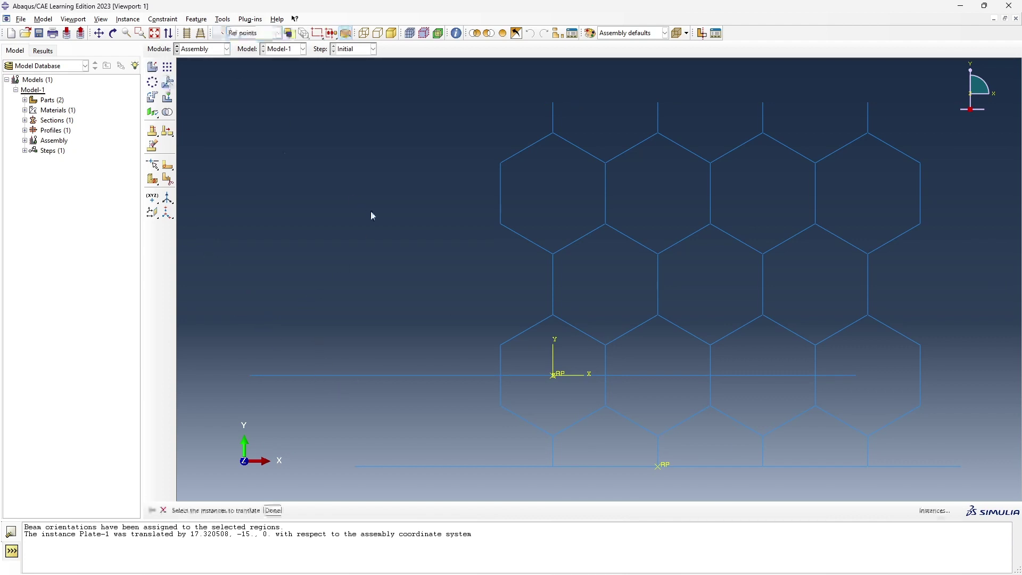
pyautogui.click(345, 375)
pyautogui.click(273, 510)
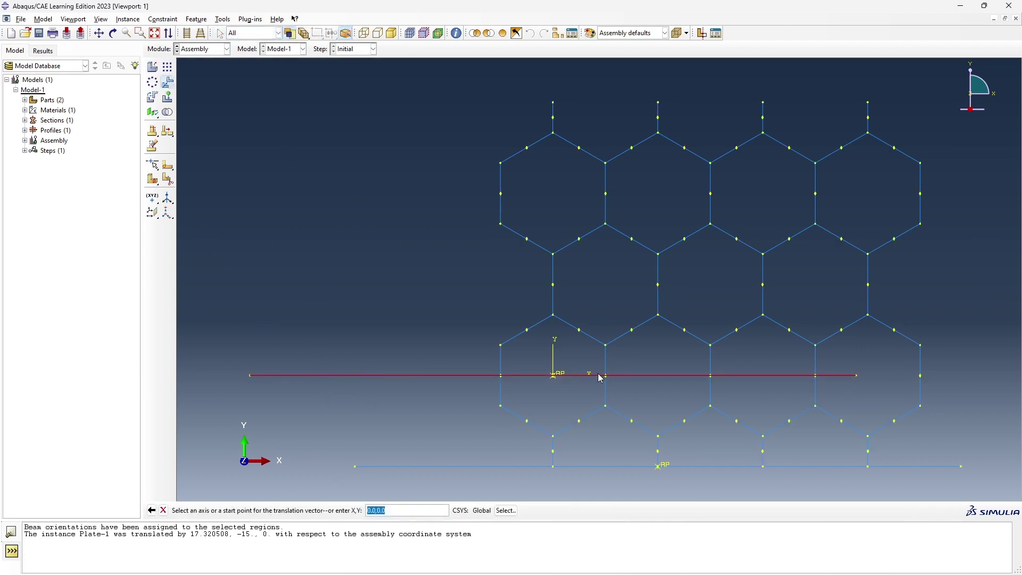
pyautogui.click(555, 375)
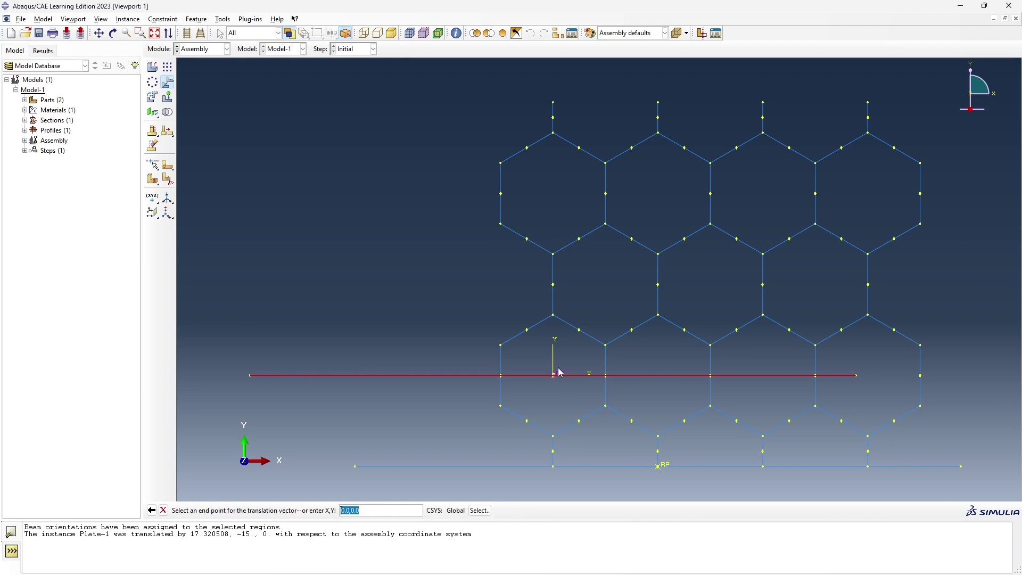
pyautogui.click(658, 102)
pyautogui.middleClick(557, 316)
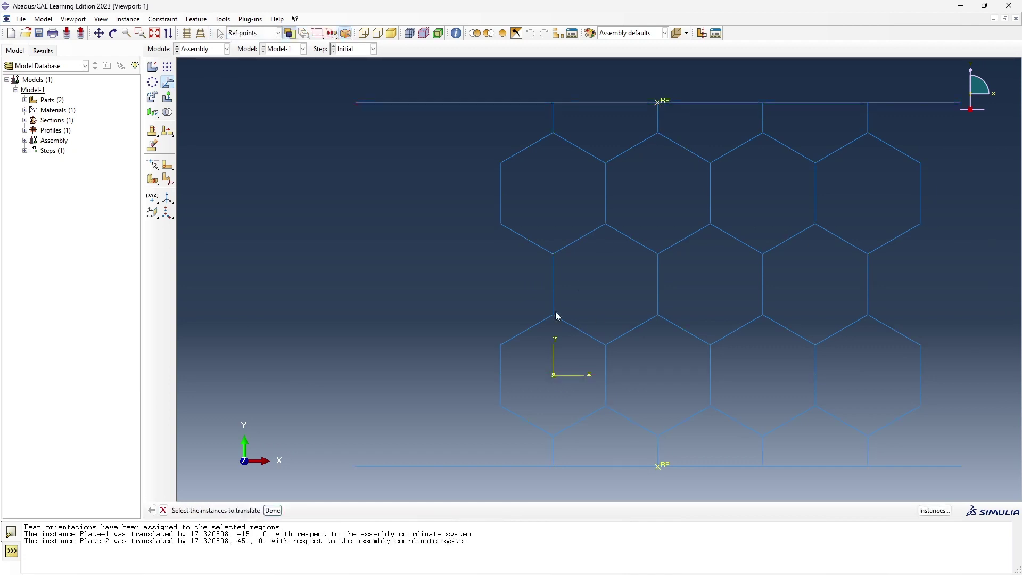
pyautogui.press('Escape')
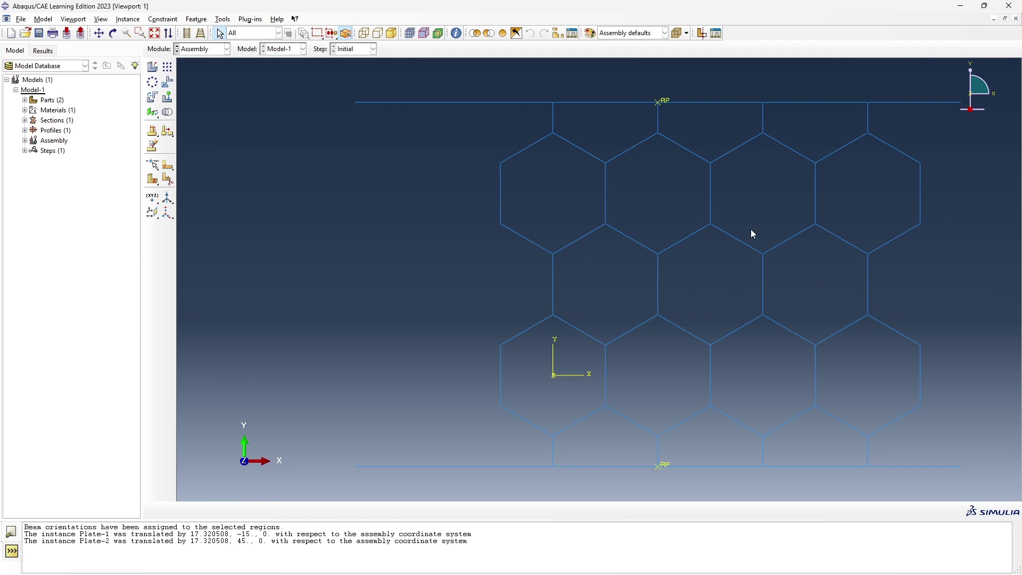
# Step: Switch to the Interaction module and start a Surface-to-surface contact (Standard) interaction named TopInteraction in the Initial step
pyautogui.click(226, 49)
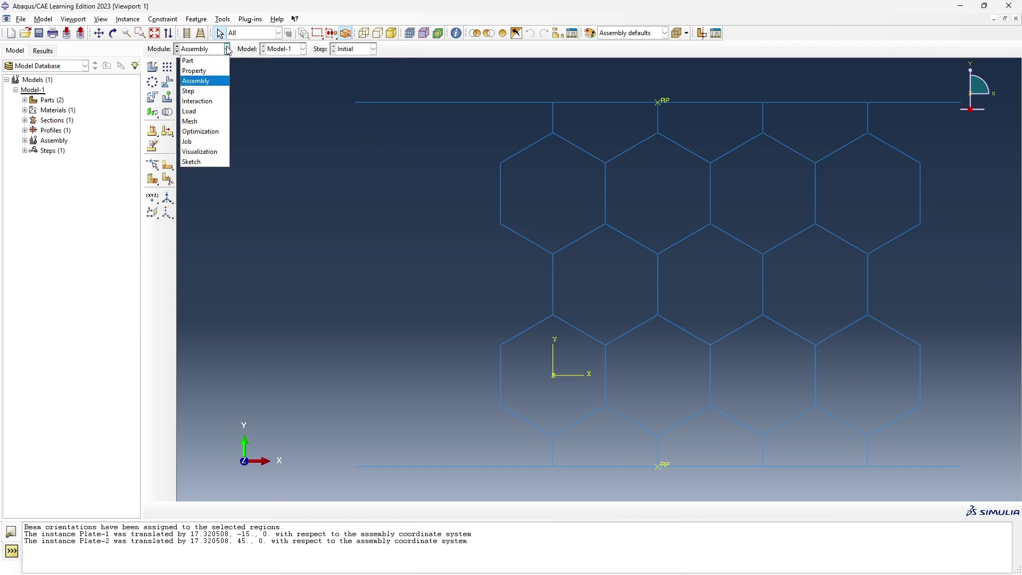
pyautogui.click(215, 91)
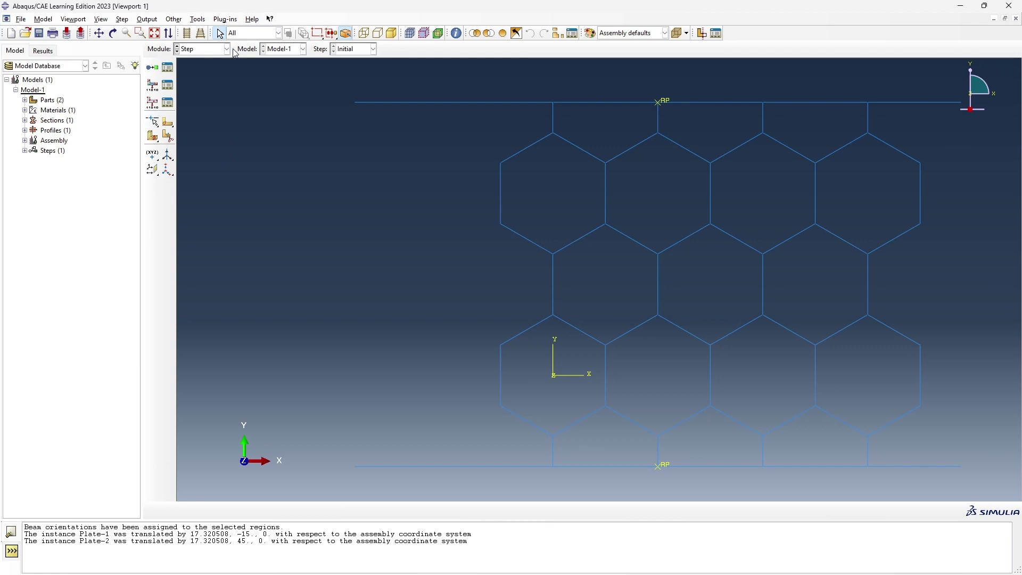
pyautogui.click(227, 49)
pyautogui.click(218, 102)
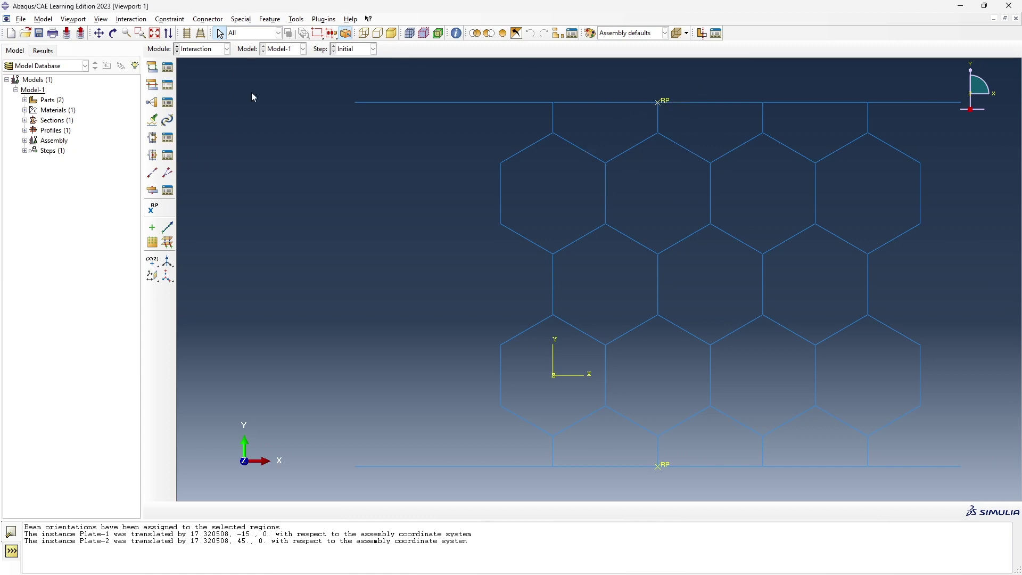
pyautogui.click(152, 67)
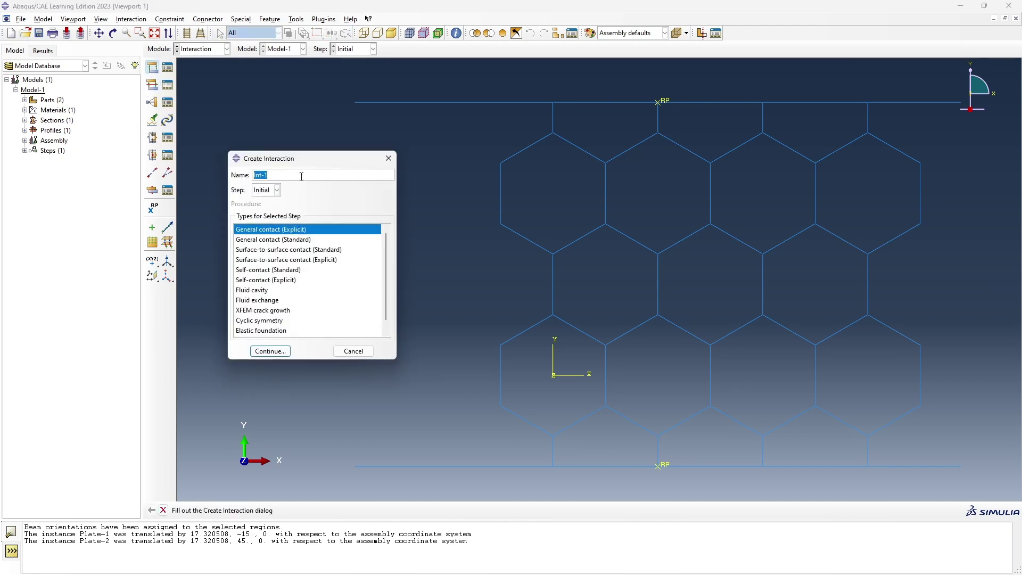
pyautogui.write('TopInteraction')
pyautogui.click(263, 251)
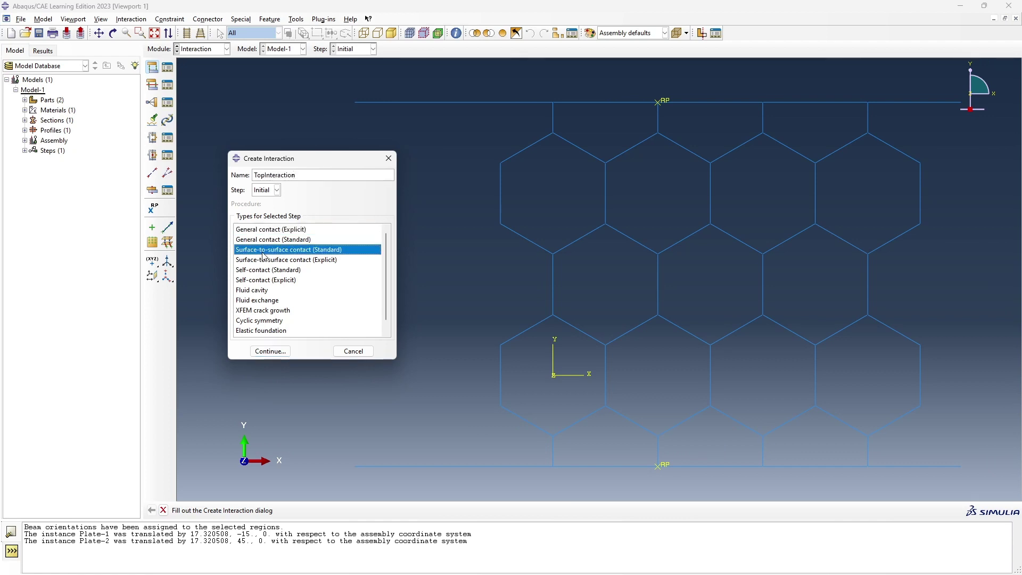
pyautogui.click(279, 353)
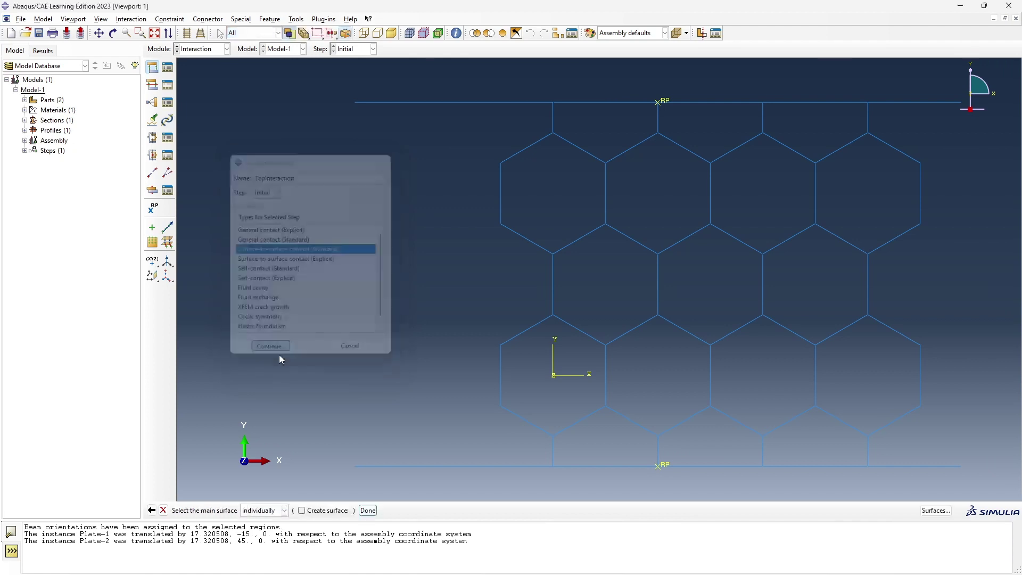
# Step: Define the upper plate as the main surface of the contact, using its Magenta side
pyautogui.click(286, 510)
pyautogui.click(286, 510)
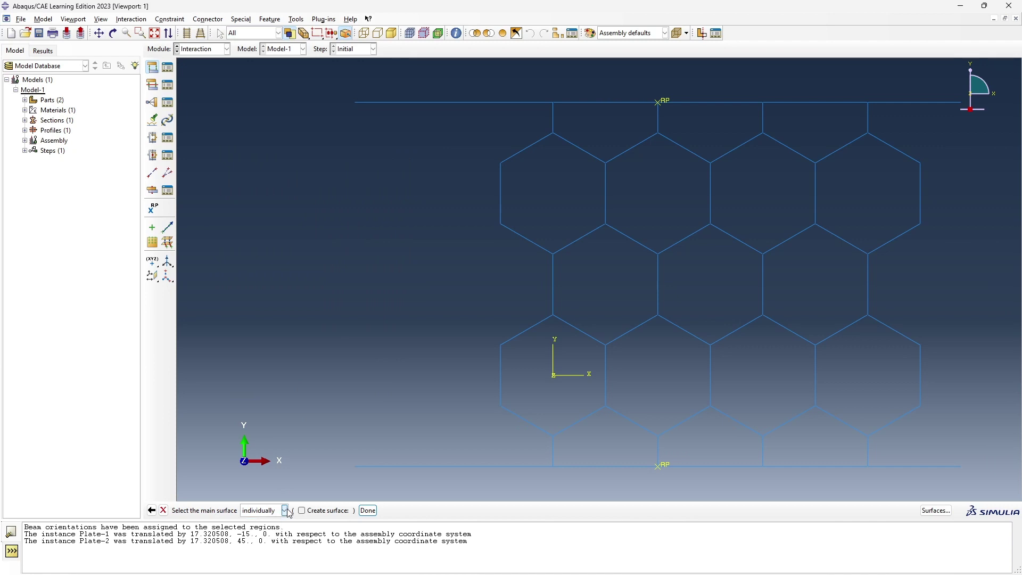
pyautogui.click(433, 102)
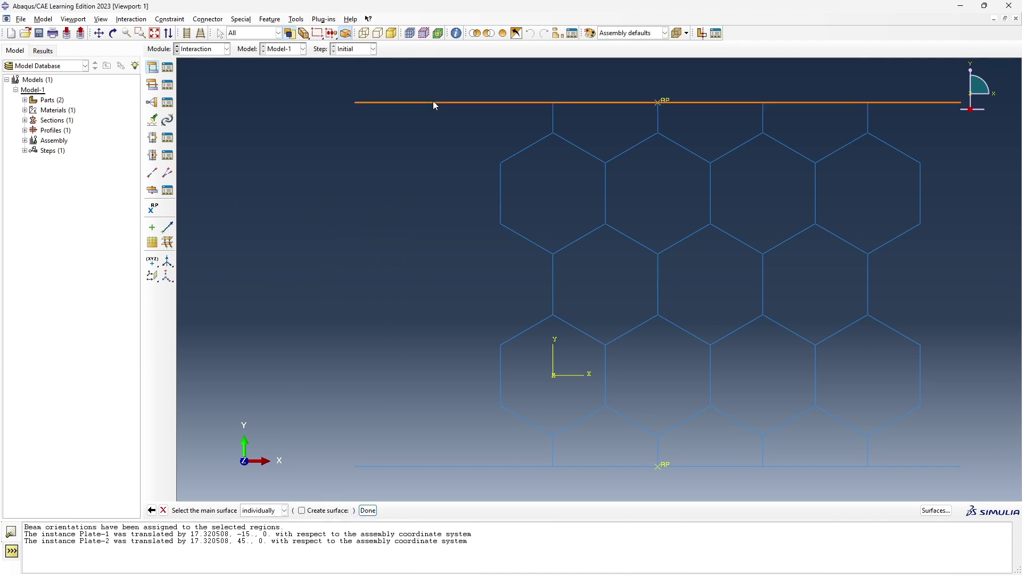
pyautogui.click(368, 510)
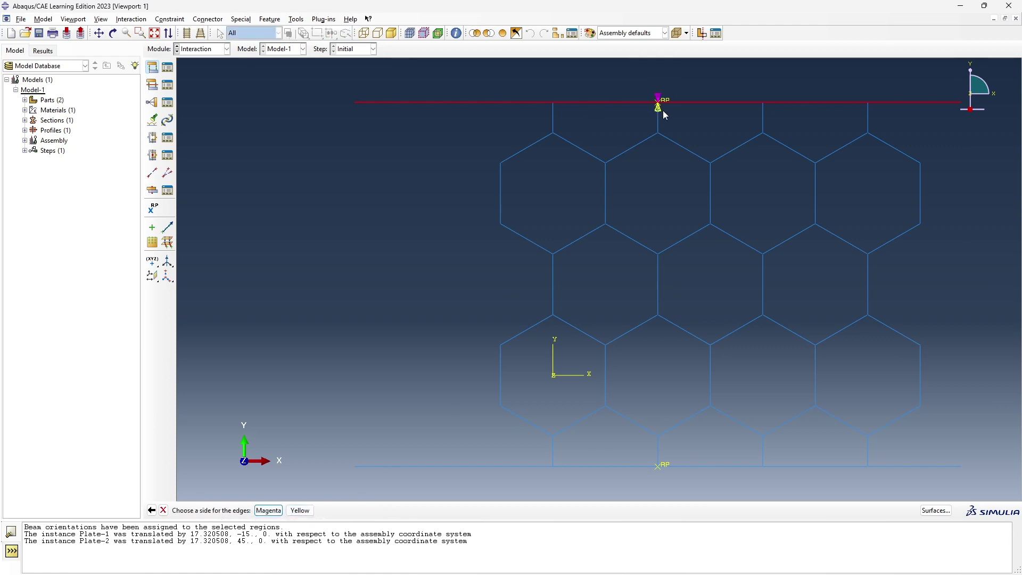
pyautogui.click(268, 510)
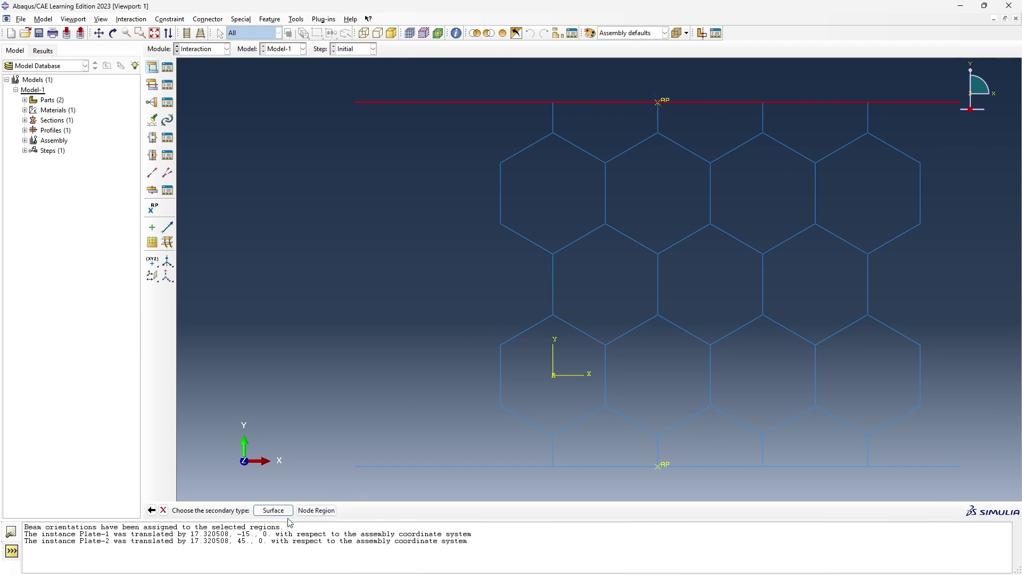
# Step: Set the secondary type to Node Region and use the upper end points of the honeycomb's four top struts as secondary nodes
pyautogui.click(315, 511)
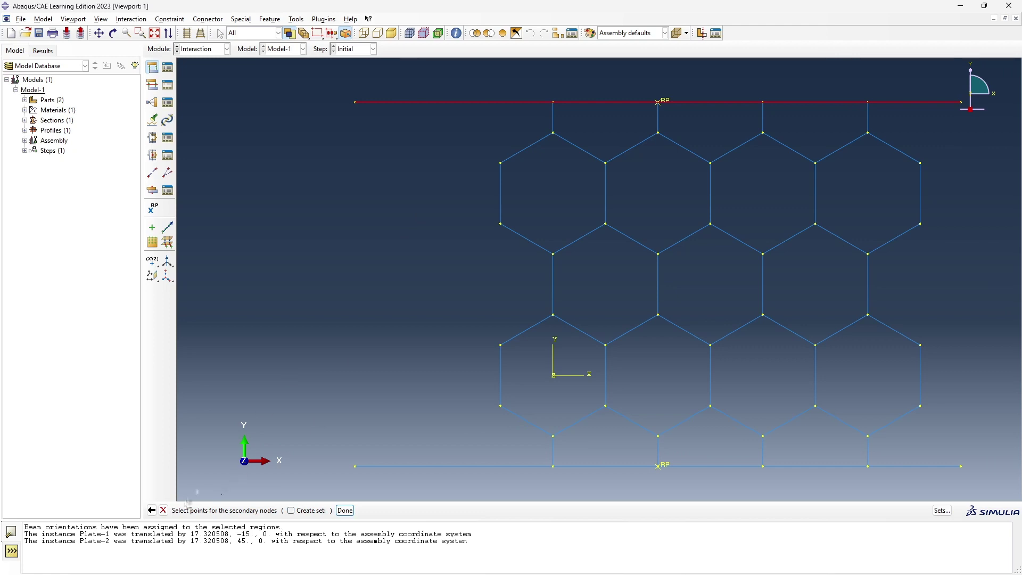
pyautogui.moveTo(333, 77); pyautogui.dragTo(974, 128)
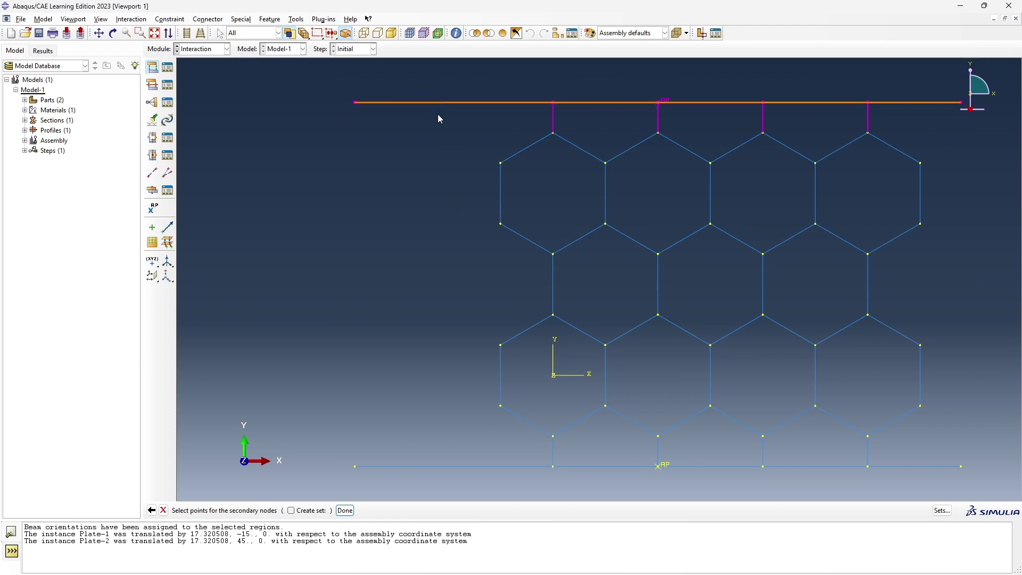
pyautogui.click(550, 111)
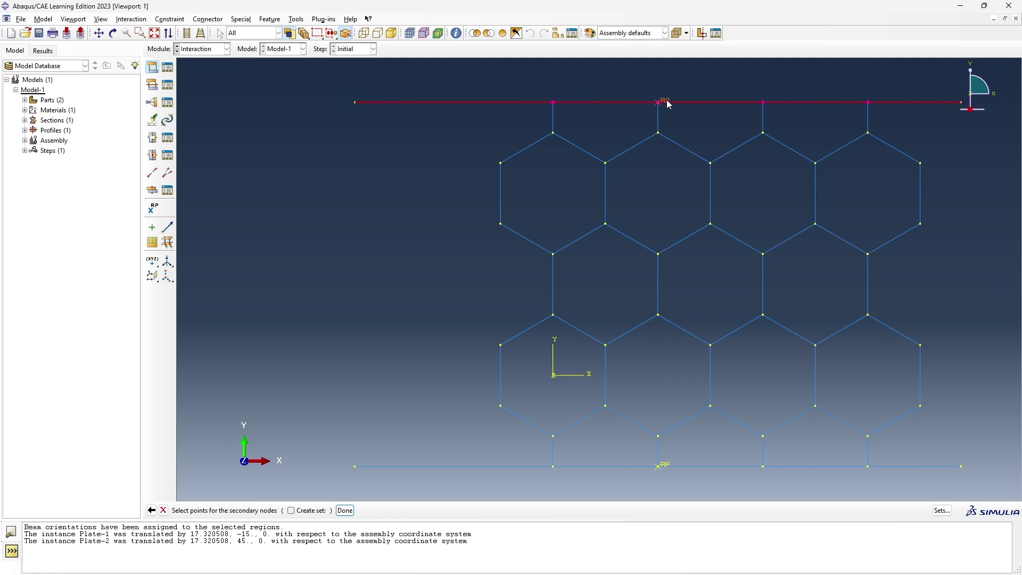
pyautogui.middleClick(669, 187)
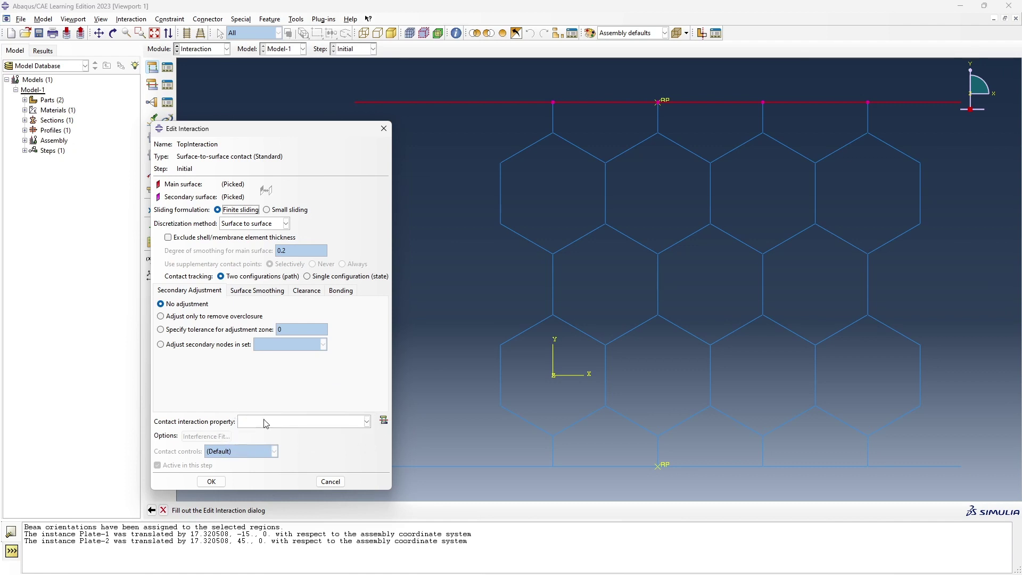
# Step: Create a contact property named InteractionProperty with "Hard" Contact normal behavior and complete TopInteraction with it
pyautogui.click(368, 421)
pyautogui.click(367, 422)
pyautogui.click(384, 421)
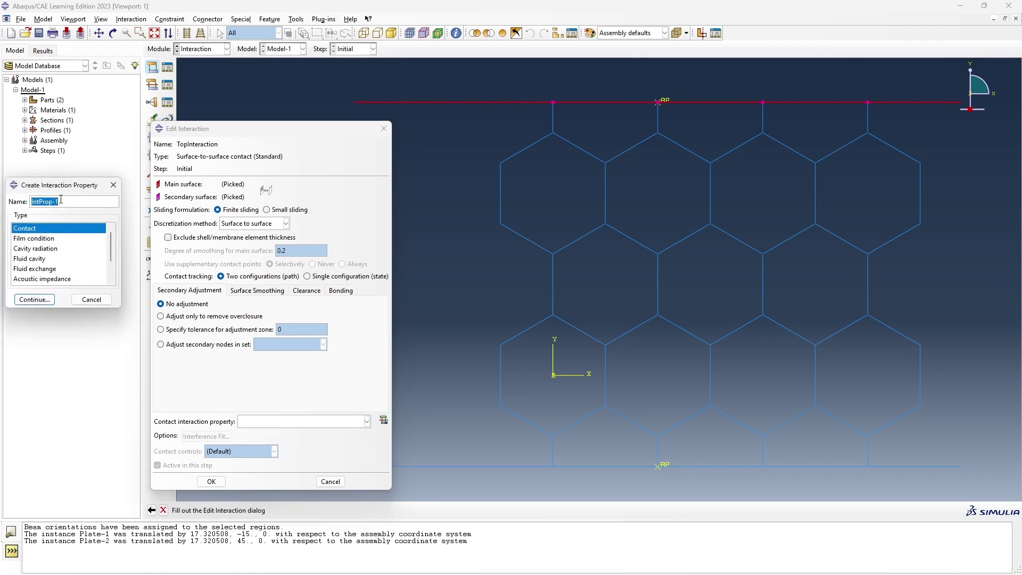
pyautogui.press('BackSpace')
pyautogui.write('InteractionProperty')
pyautogui.click(35, 300)
pyautogui.click(32, 155)
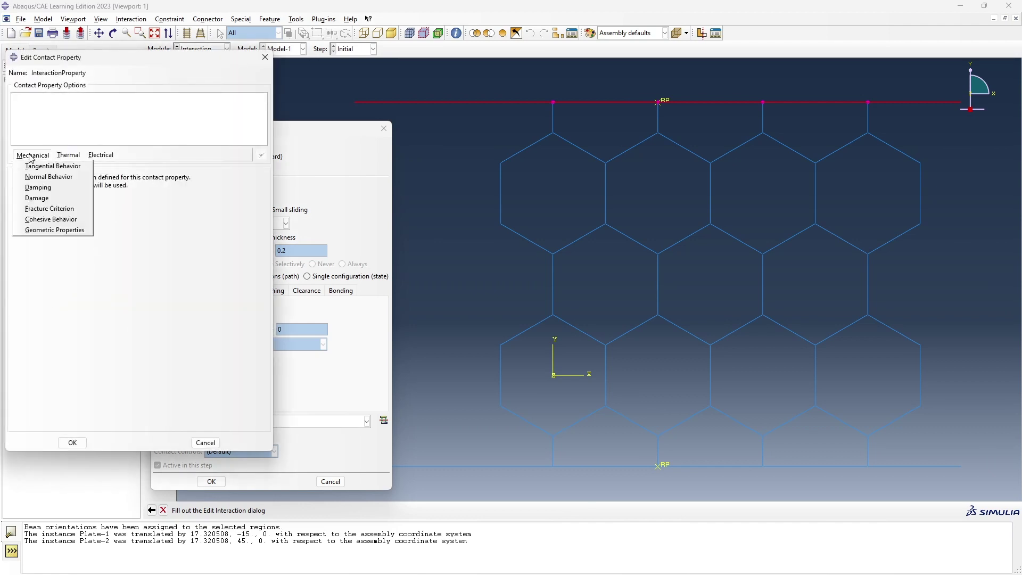
pyautogui.moveTo(55, 160)
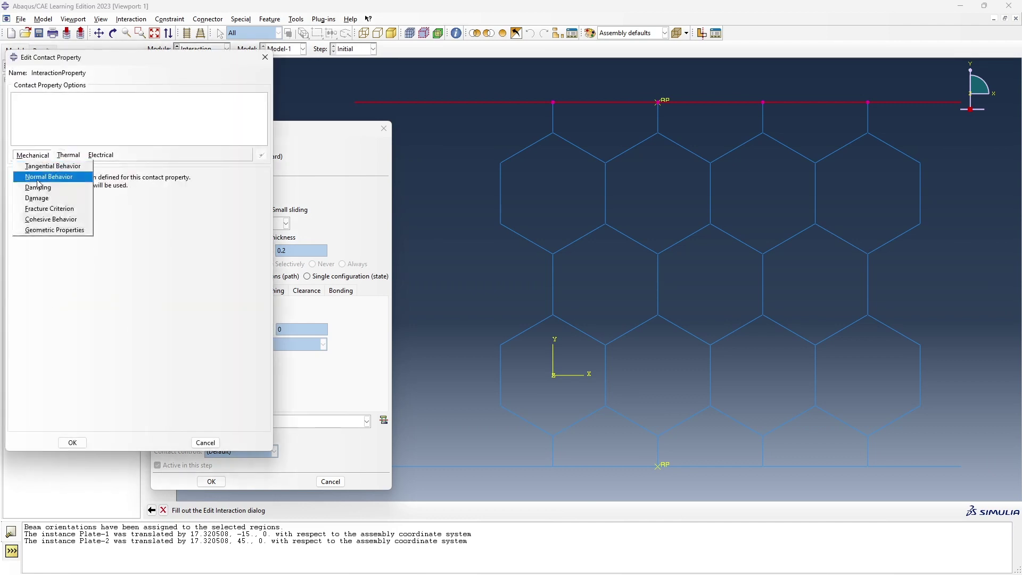
pyautogui.click(44, 177)
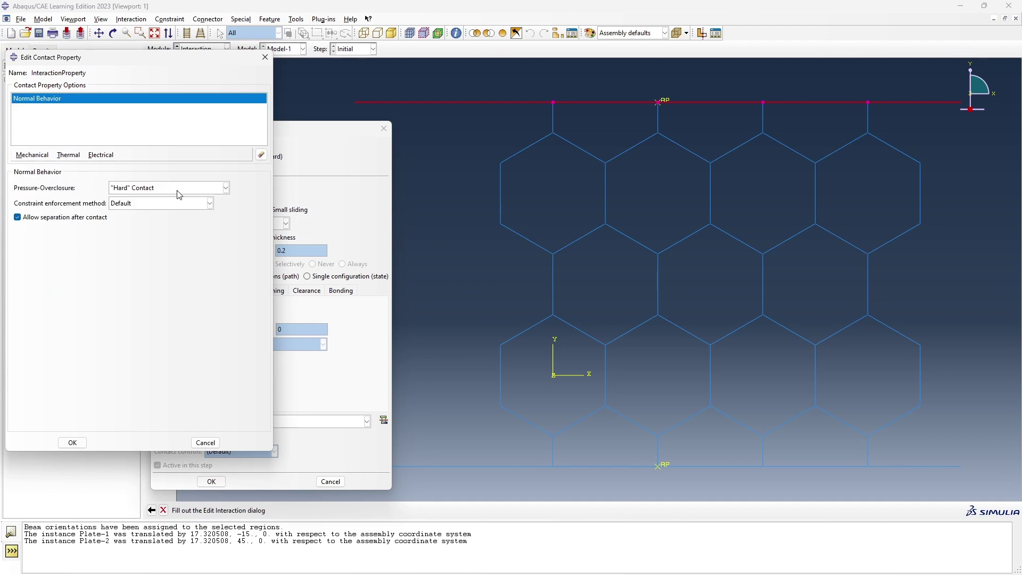
pyautogui.click(73, 442)
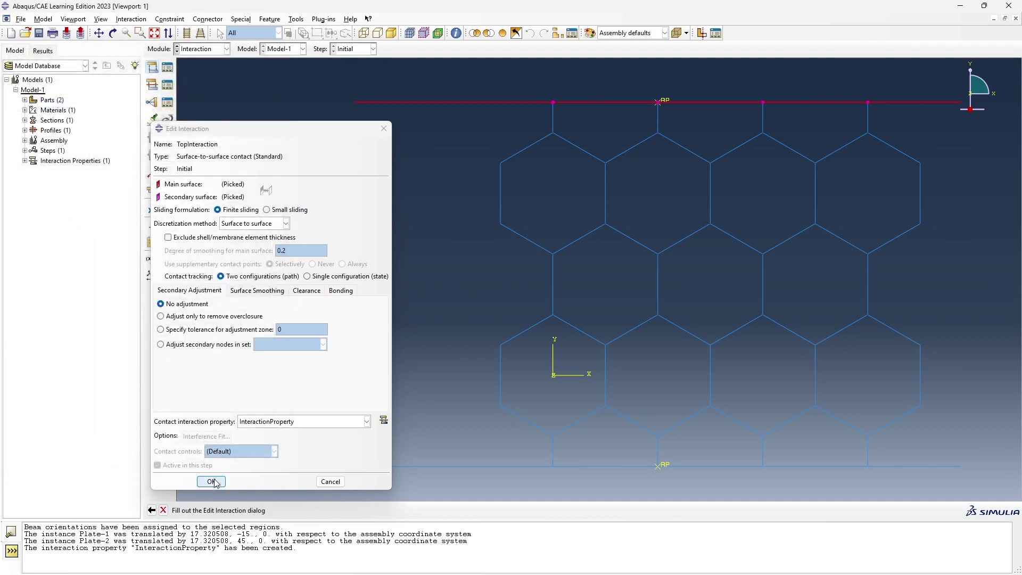
pyautogui.click(211, 482)
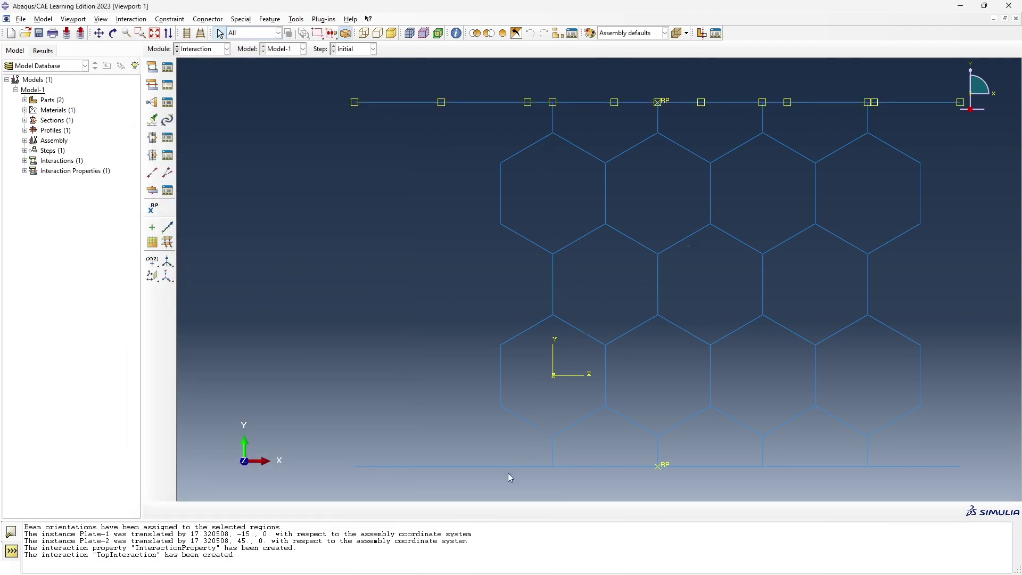
# Step: Start a Surface-to-surface contact (Standard) interaction named BottomInteraction in the Initial step
pyautogui.click(152, 66)
pyautogui.write('Bott')
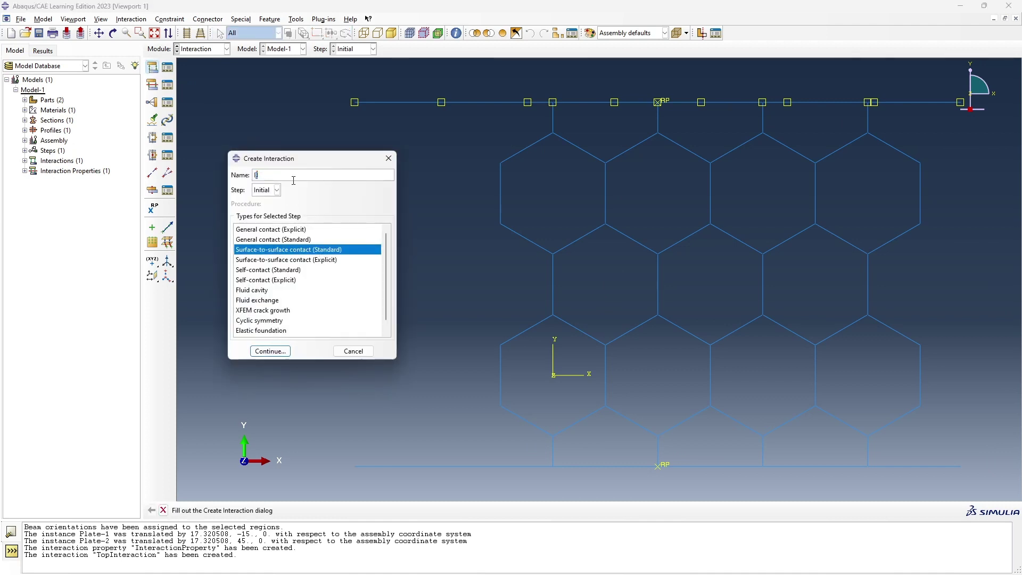
pyautogui.write('omInteraction')
pyautogui.press('Return')
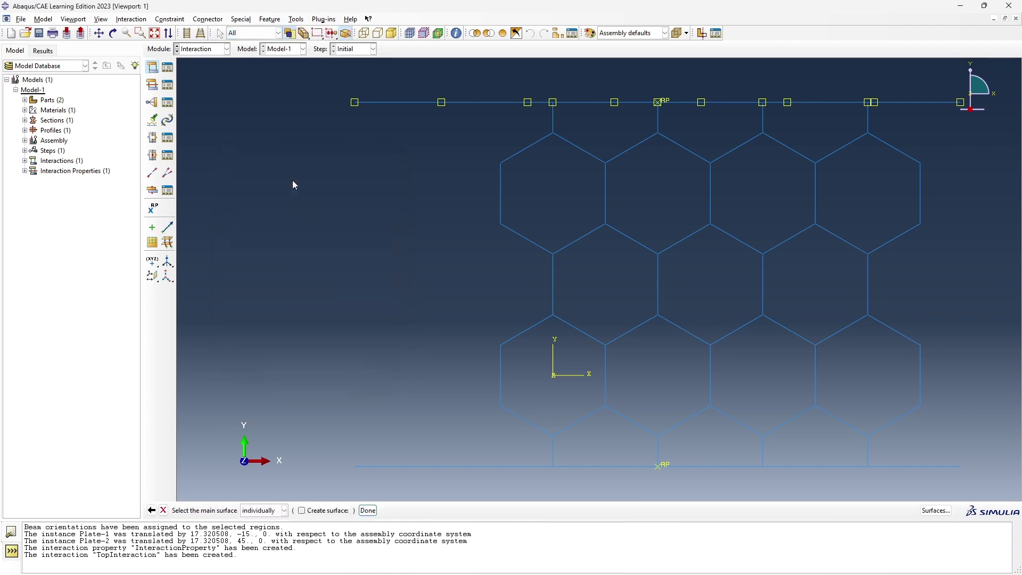
# Step: Define the lower plate as the main surface of the contact, using its Magenta side
pyautogui.click(448, 467)
pyautogui.click(368, 510)
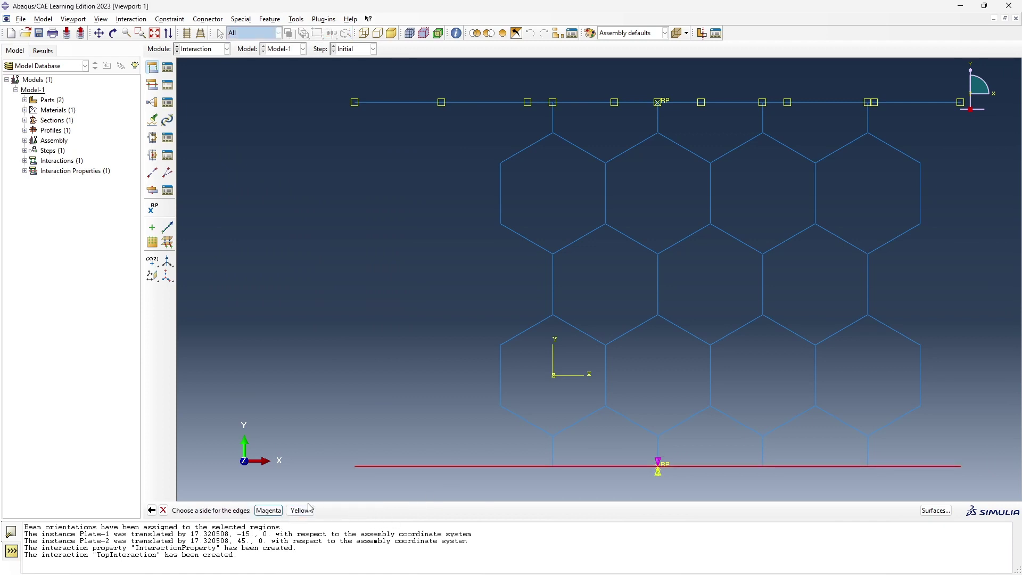
pyautogui.click(269, 511)
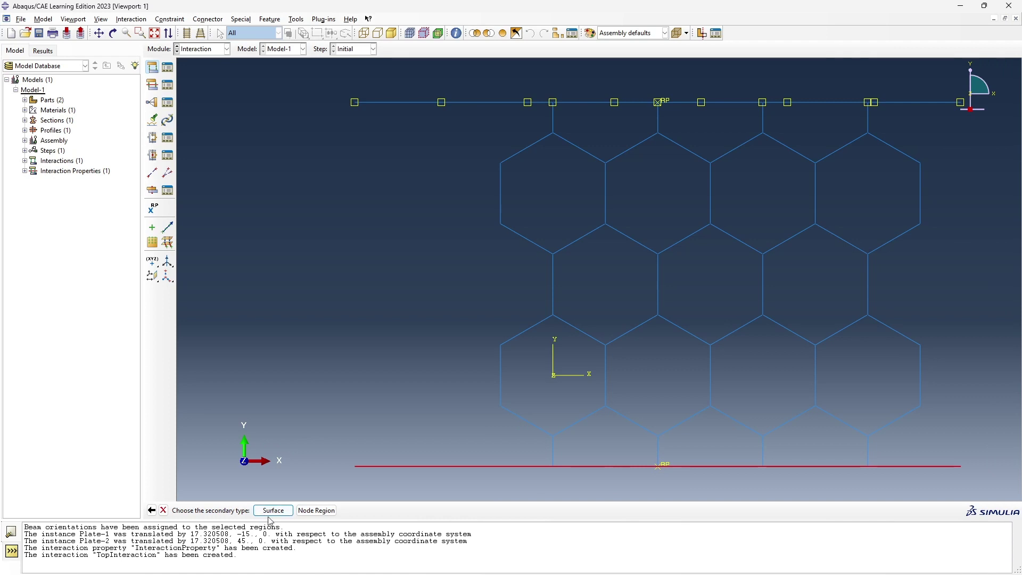
# Step: Use the lower end points of the honeycomb's four bottom struts as the secondary Node Region and complete BottomInteraction with InteractionProperty
pyautogui.click(306, 511)
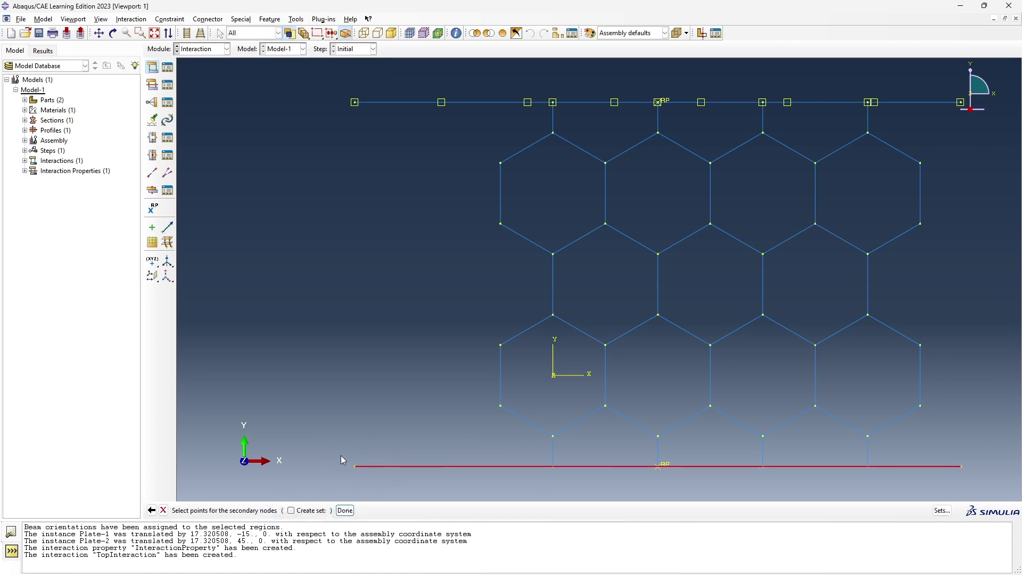
pyautogui.moveTo(331, 452); pyautogui.dragTo(968, 503)
pyautogui.moveTo(409, 436); pyautogui.dragTo(484, 498)
pyautogui.moveTo(527, 445); pyautogui.dragTo(931, 480)
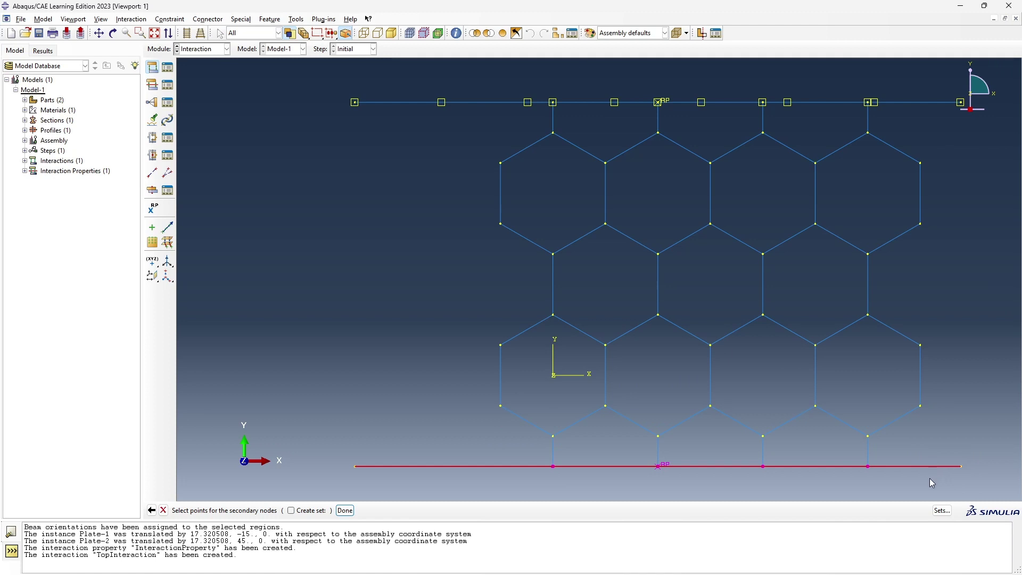
pyautogui.keyDown('ctrl'); pyautogui.click(665, 467); pyautogui.keyUp('ctrl')
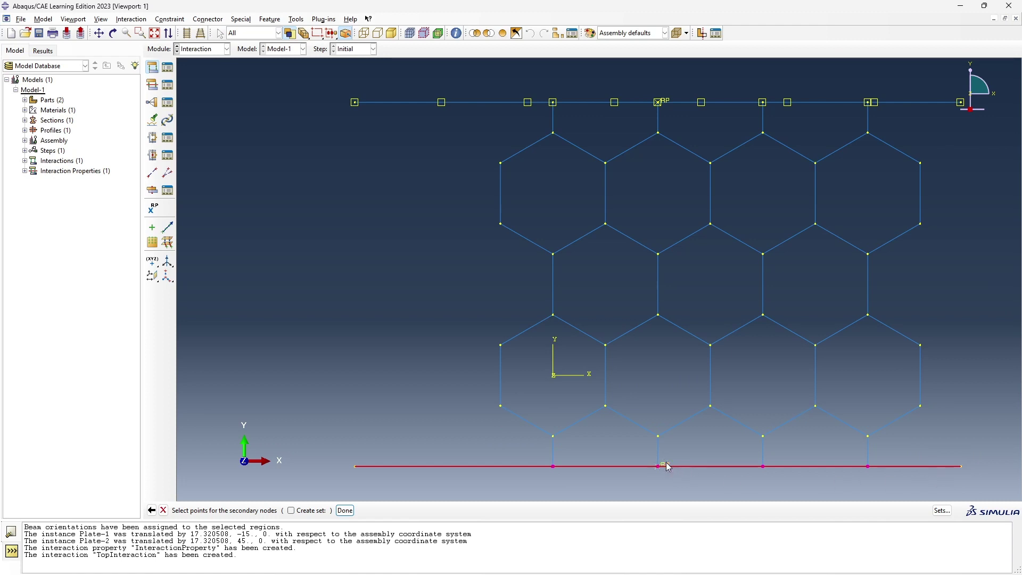
pyautogui.click(345, 510)
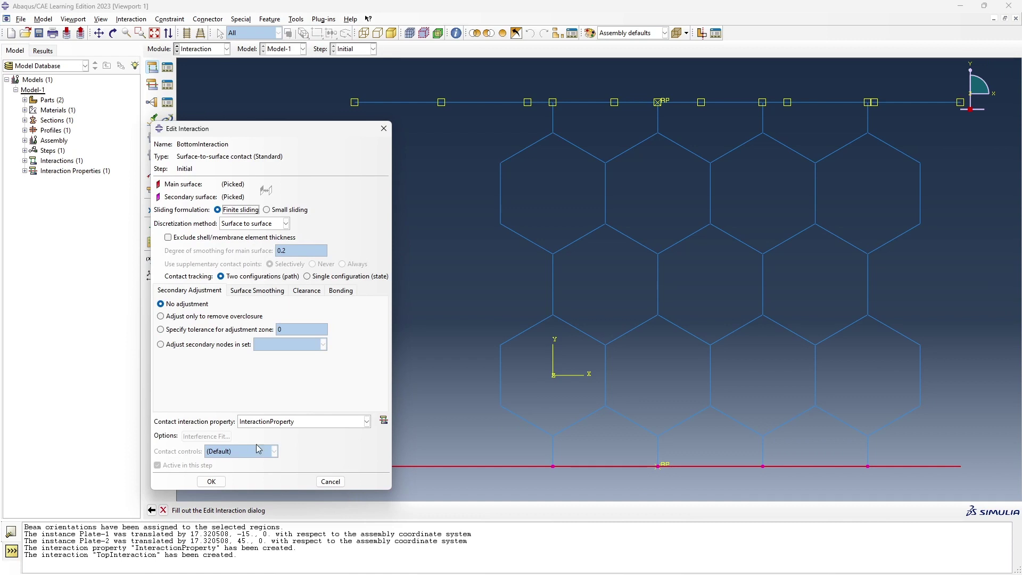
pyautogui.click(212, 482)
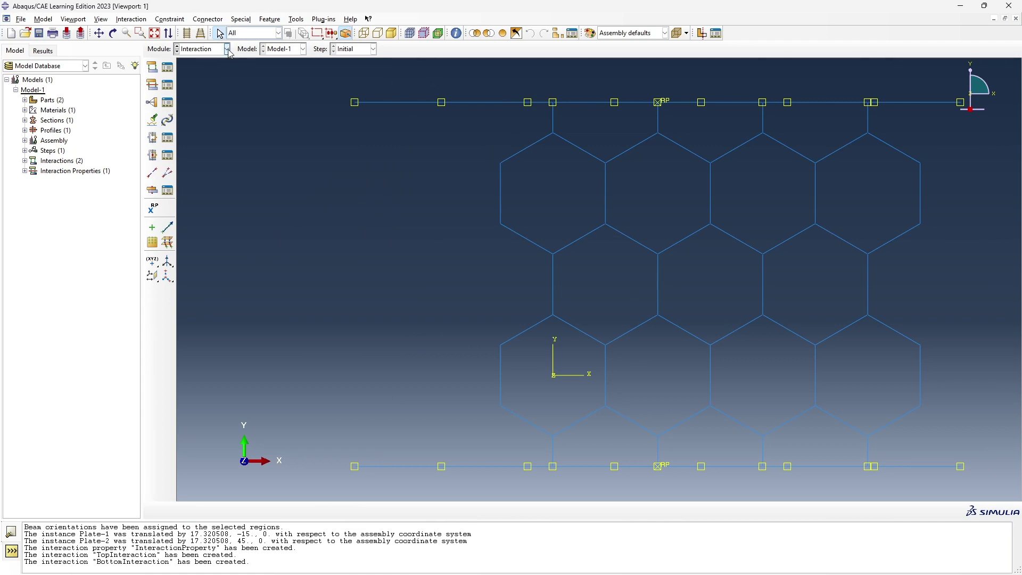
# Step: Switch to the Load module and try to start a new load
pyautogui.click(227, 49)
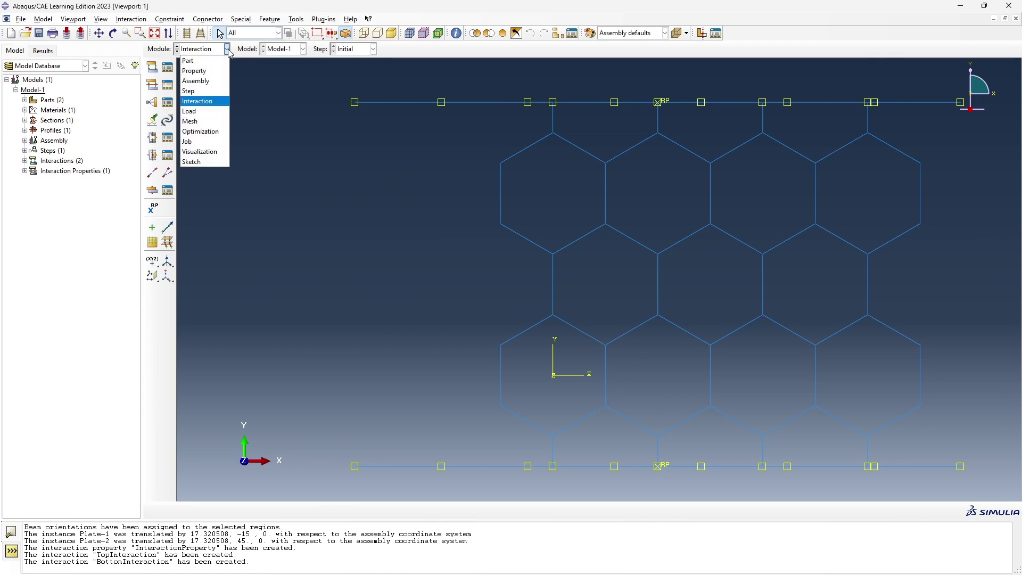
pyautogui.click(209, 118)
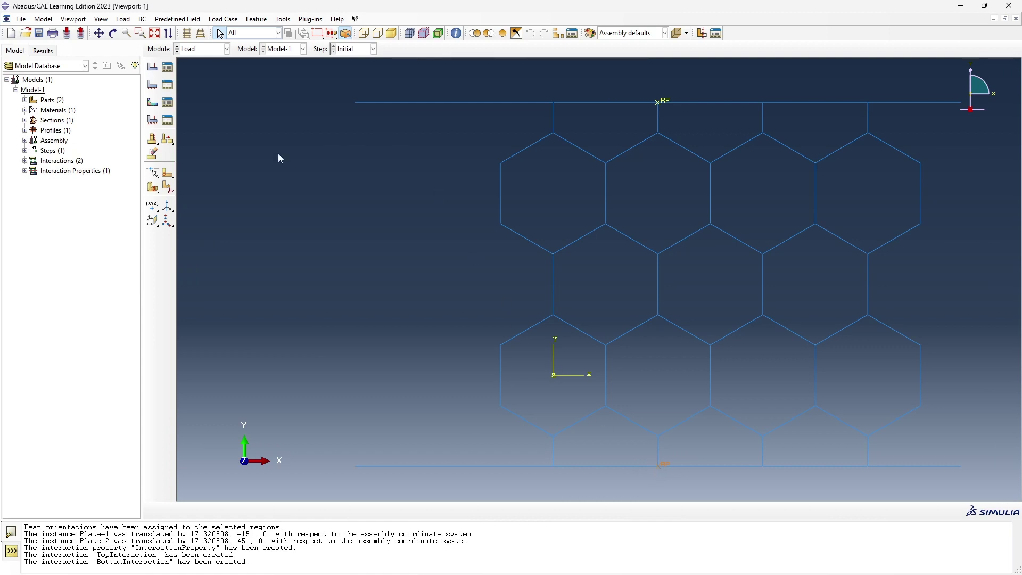
pyautogui.click(155, 75)
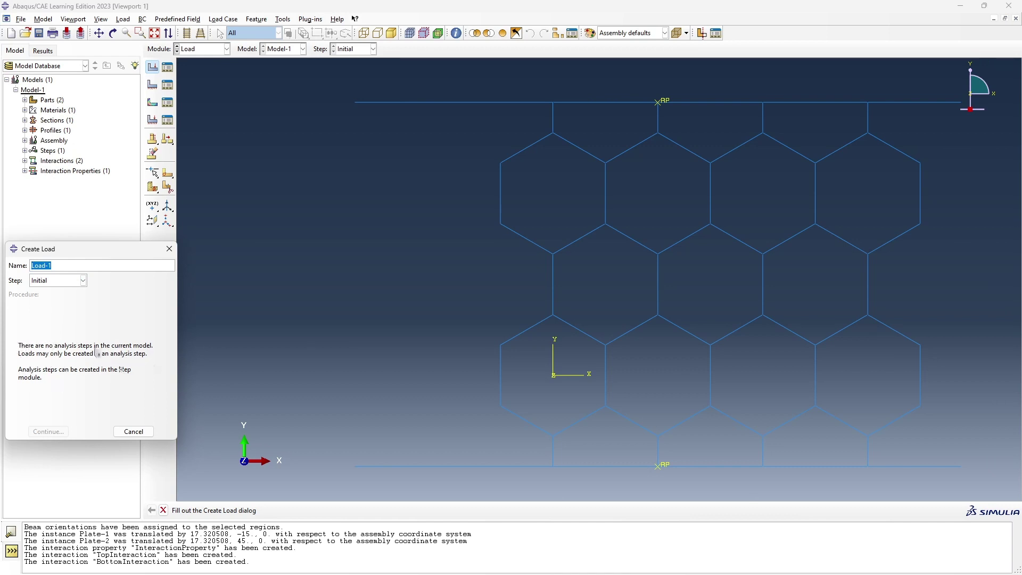
pyautogui.click(170, 249)
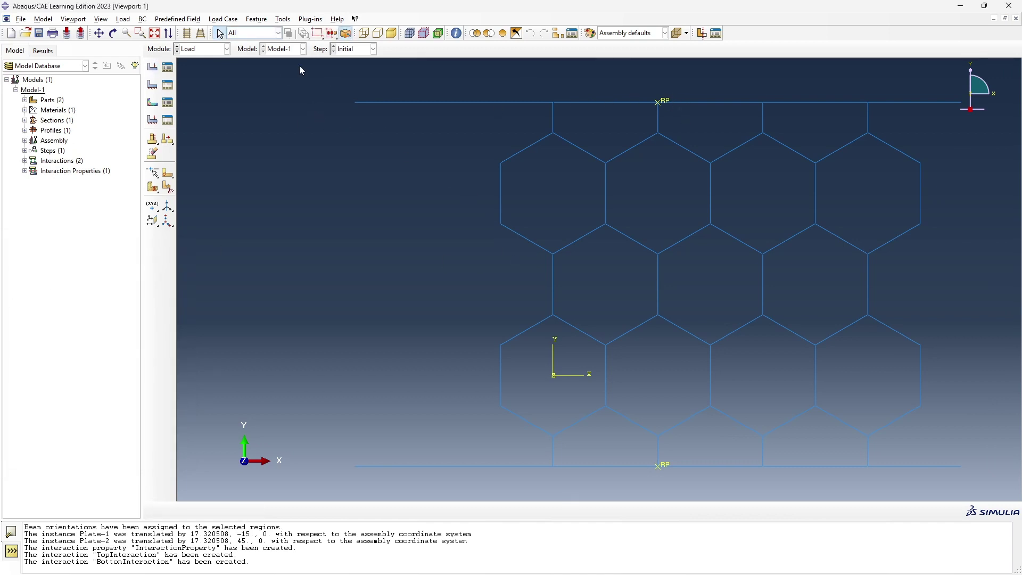
# Step: Create a geometry set named TopRP from the upper plate's reference point
pyautogui.click(282, 19)
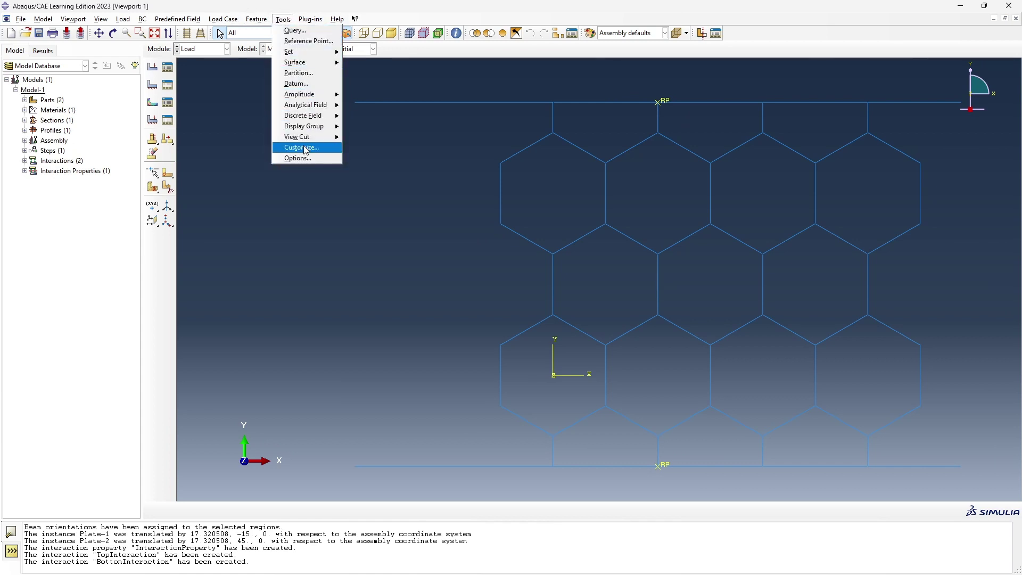
pyautogui.moveTo(315, 53)
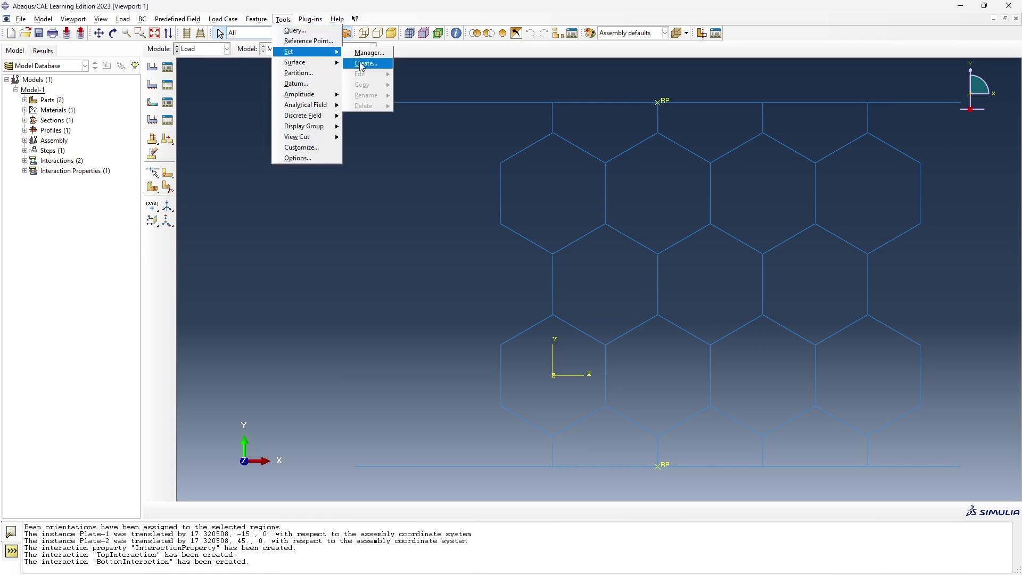
pyautogui.click(361, 64)
pyautogui.press('BackSpace')
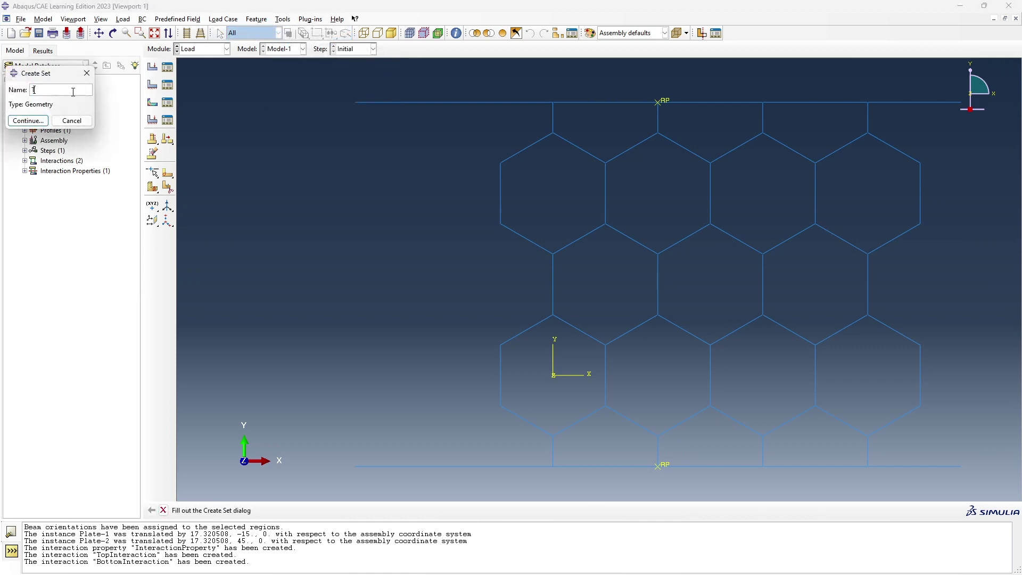
pyautogui.write('TopRP')
pyautogui.click(27, 120)
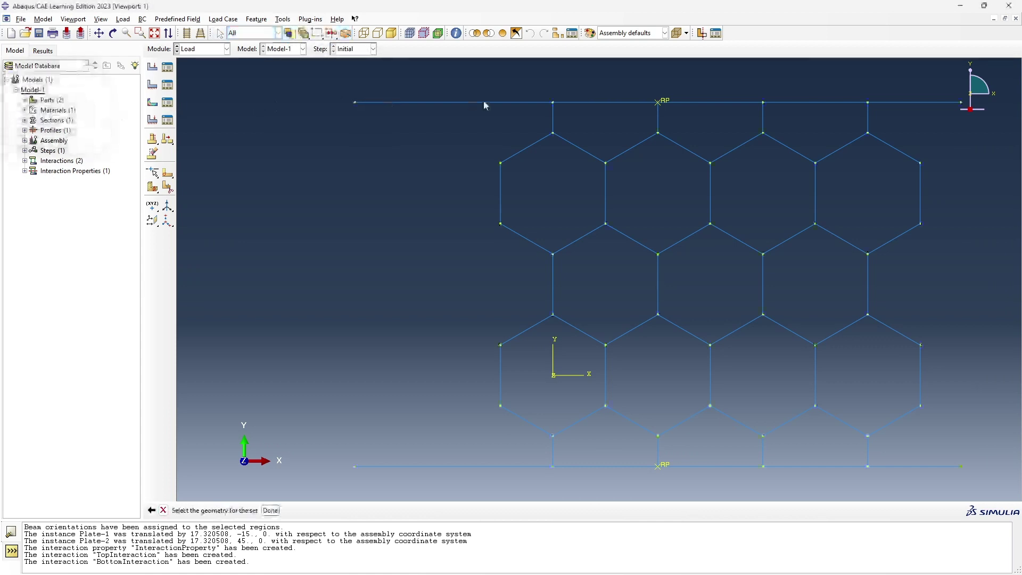
pyautogui.middleClick(669, 104)
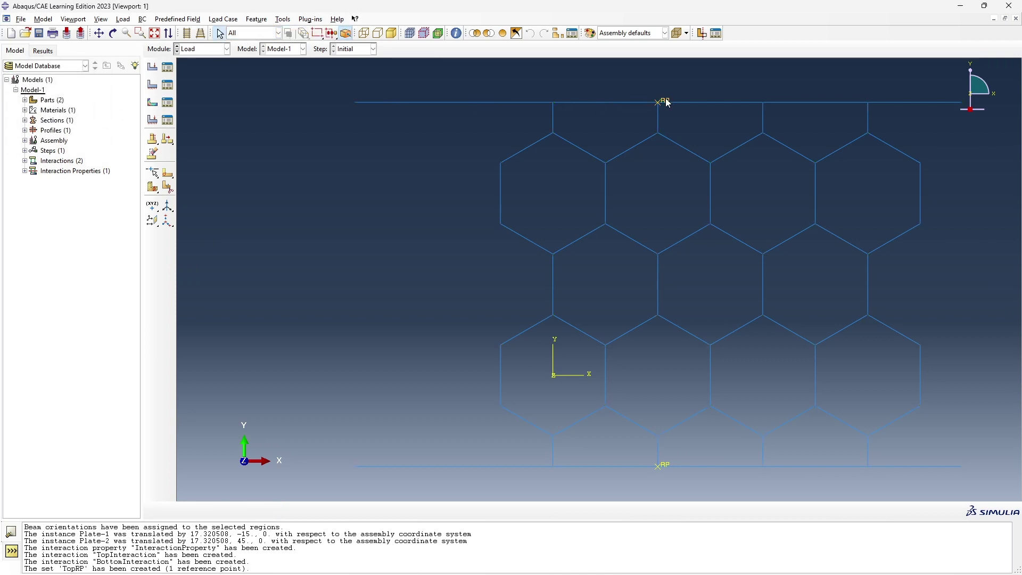
# Step: Create a geometry set named BottomRP from the lower plate's reference point
pyautogui.click(283, 19)
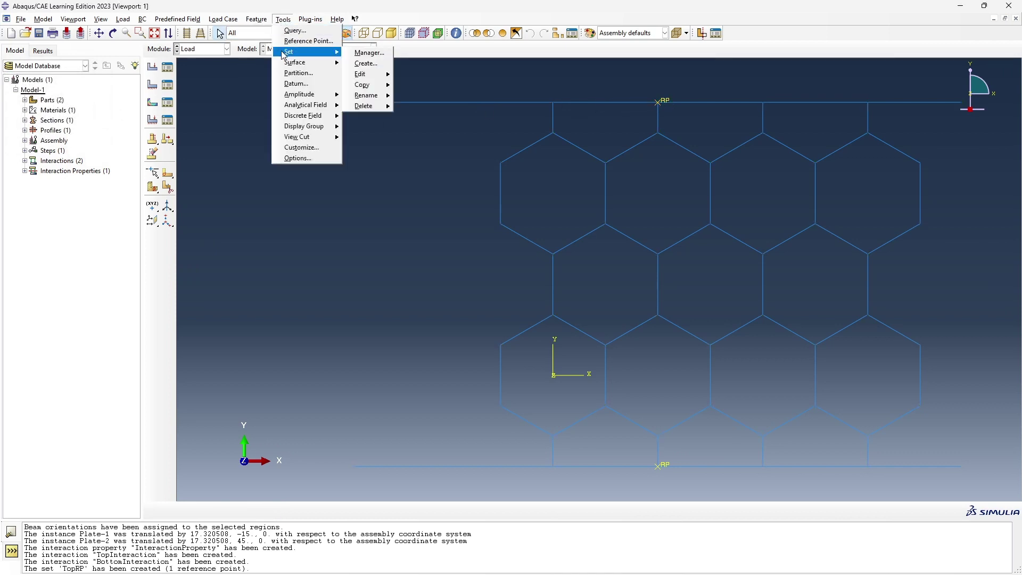
pyautogui.moveTo(326, 52)
pyautogui.click(365, 63)
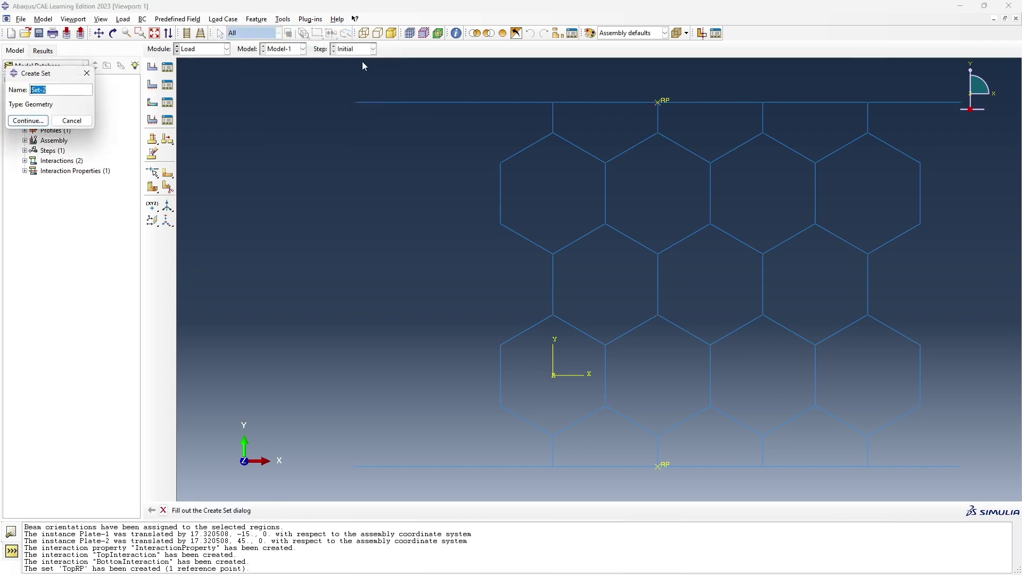
pyautogui.write('BottomRP')
pyautogui.press('Return')
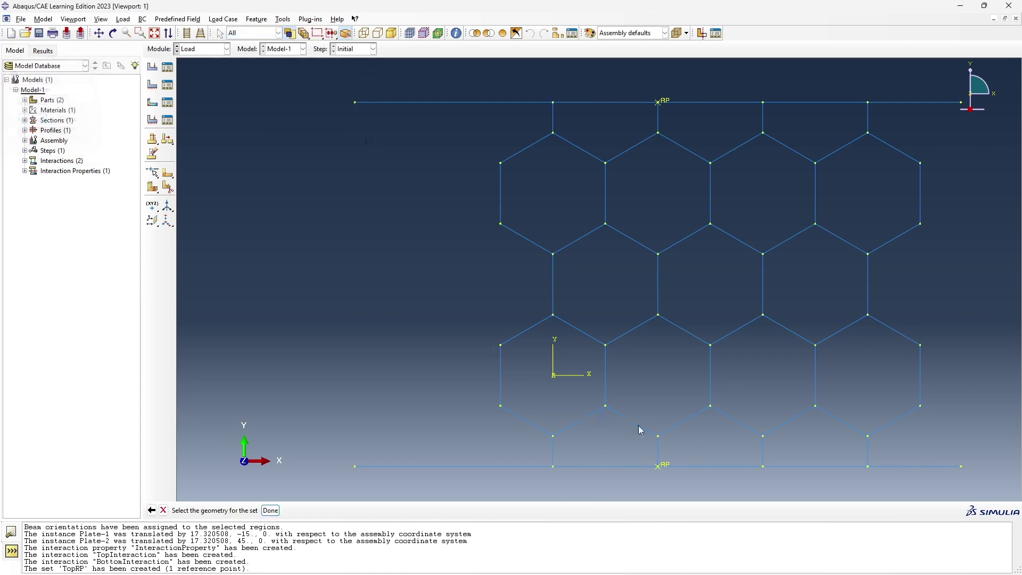
pyautogui.click(669, 467)
pyautogui.middleClick(670, 468)
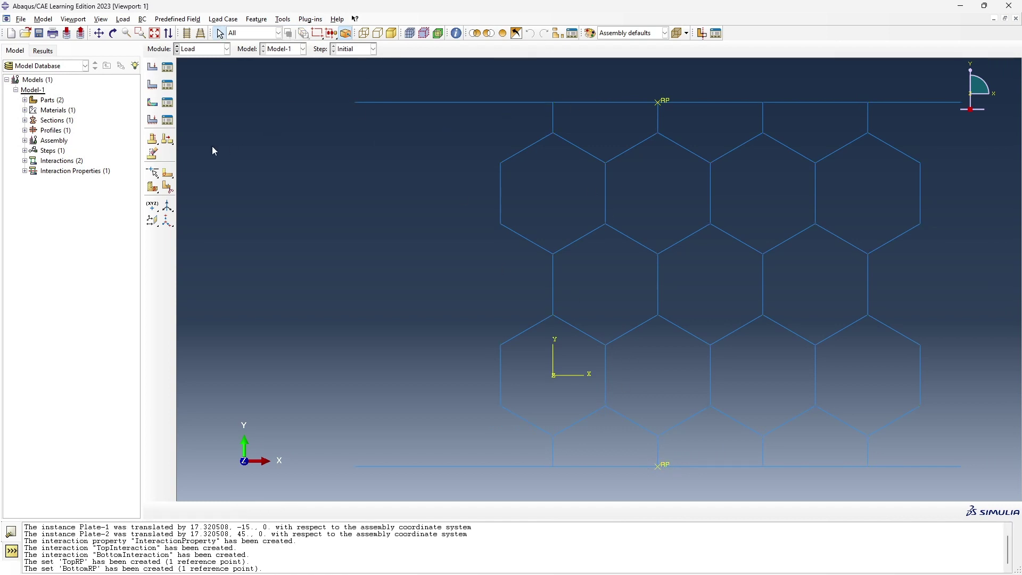
pyautogui.click(152, 67)
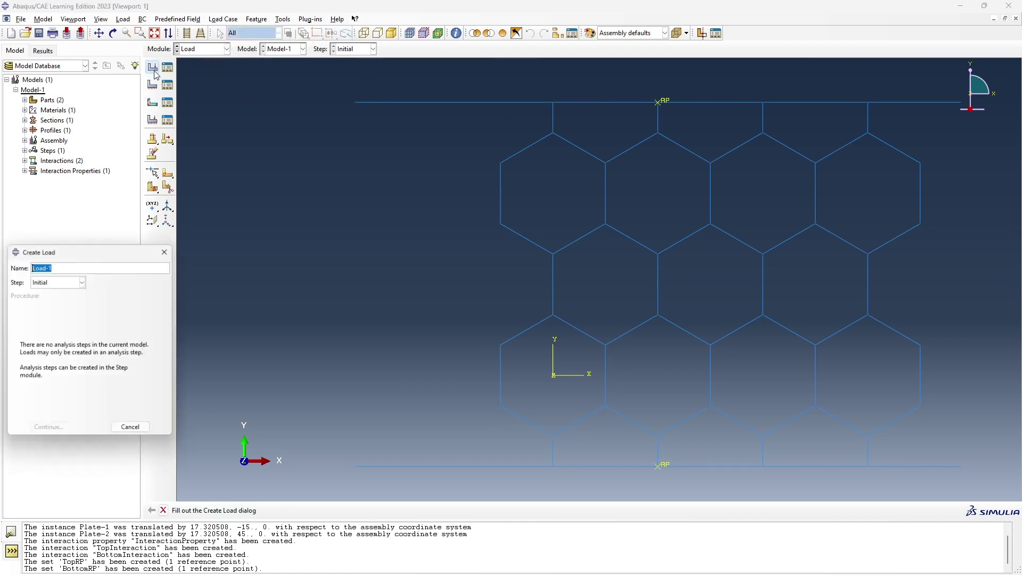
pyautogui.click(83, 281)
pyautogui.click(84, 291)
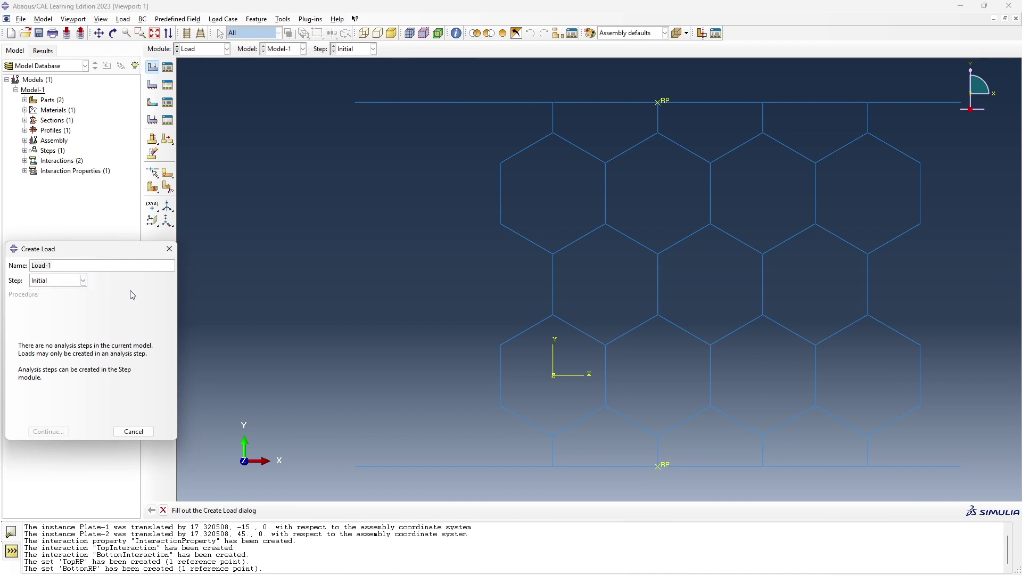
pyautogui.click(134, 432)
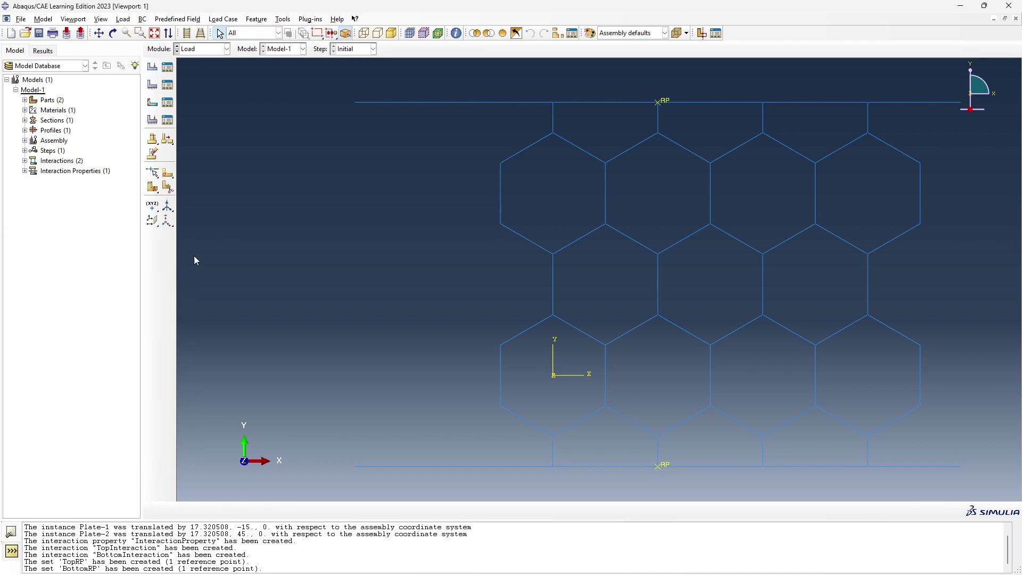
# Step: In the Mesh module, assign local seeds with an approximate element size of 1 to all edges of the HoneyCombLS part
pyautogui.click(227, 50)
pyautogui.click(207, 130)
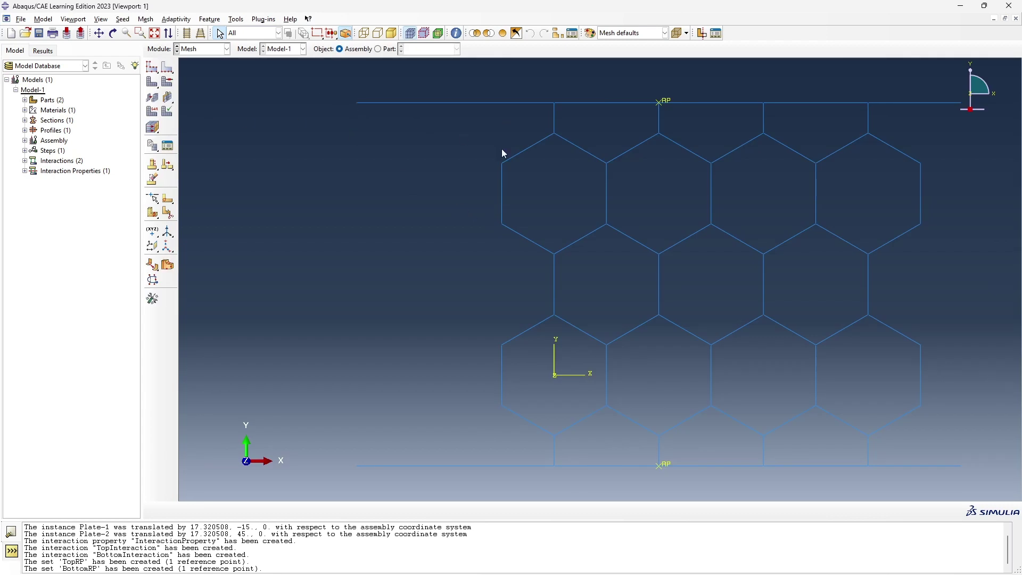
pyautogui.click(378, 50)
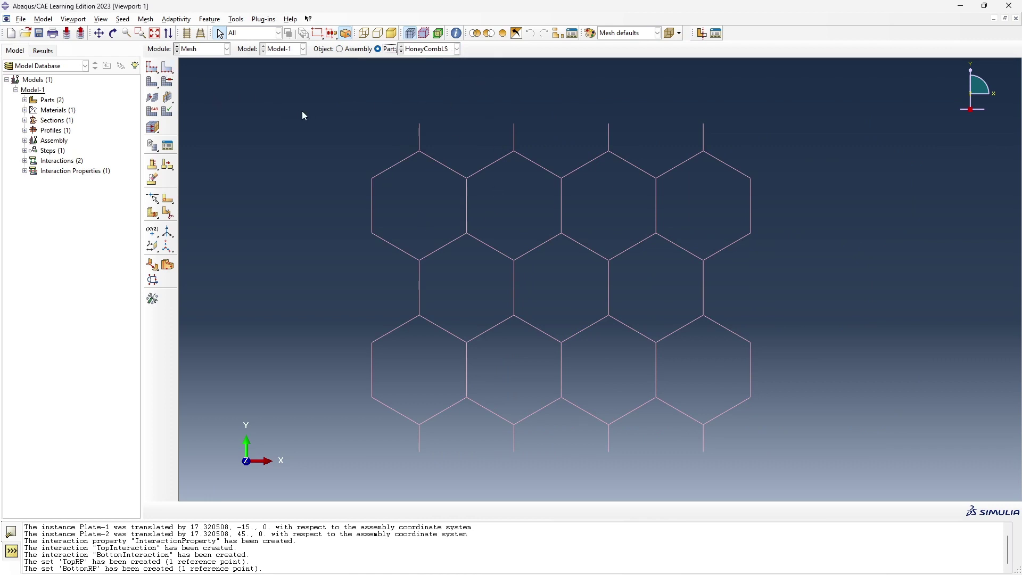
pyautogui.moveTo(270, 85); pyautogui.dragTo(819, 464)
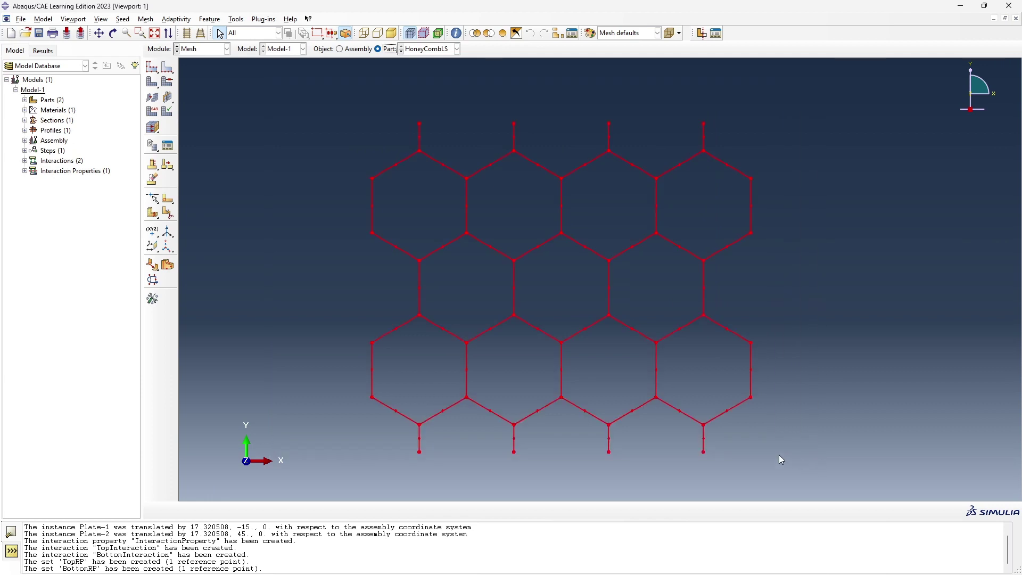
pyautogui.click(173, 74)
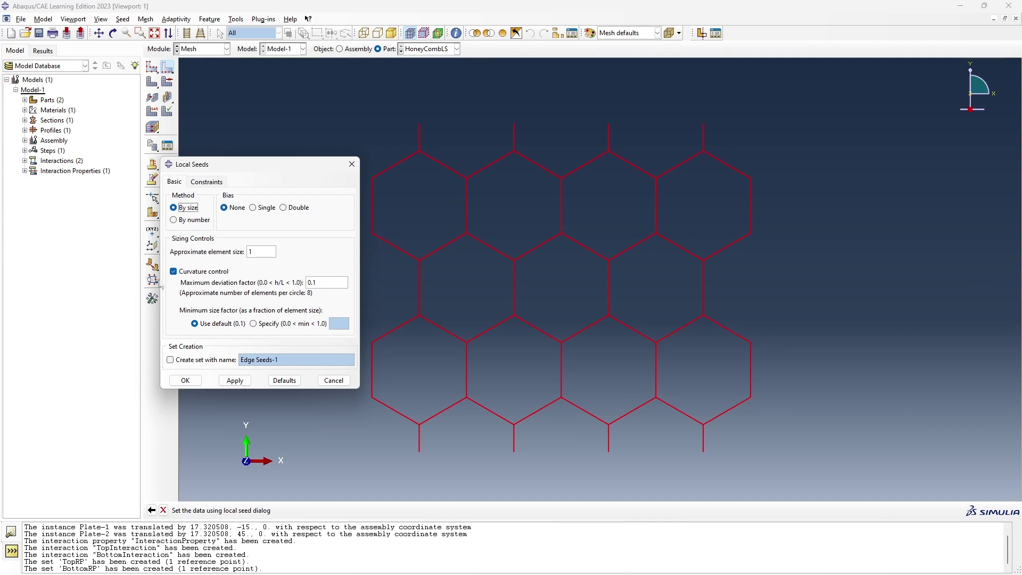
pyautogui.click(230, 383)
pyautogui.click(193, 383)
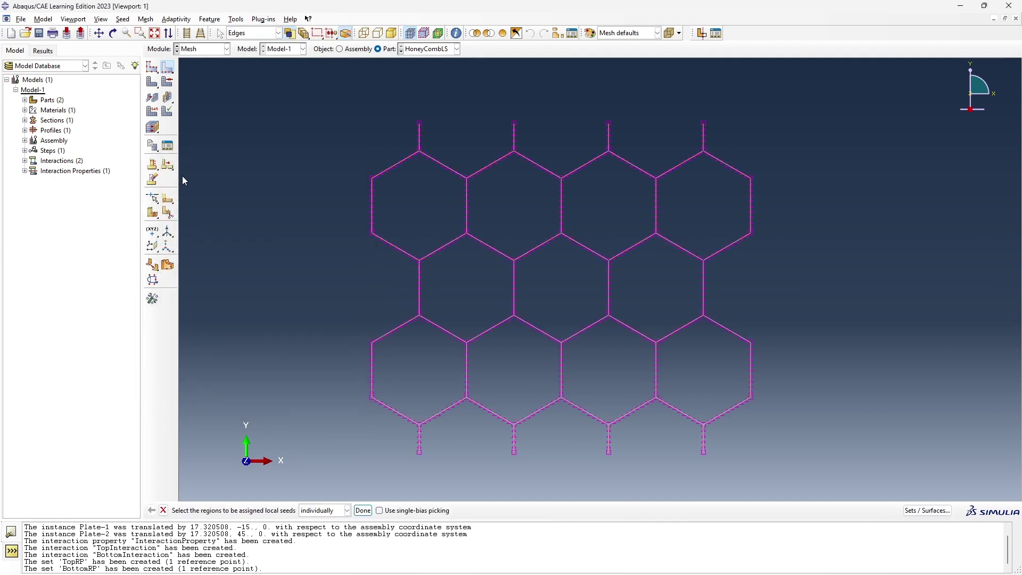
# Step: Generate the mesh on the HoneyCombLS part
pyautogui.click(154, 83)
pyautogui.click(241, 510)
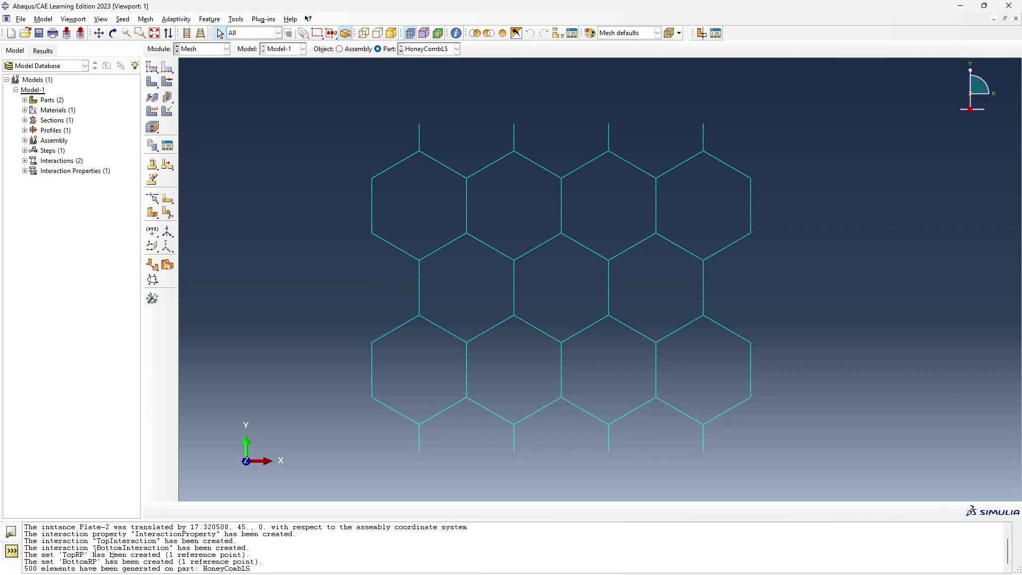
pyautogui.moveTo(142, 573)
# Step: Seed the Plate part's line by size with an approximate element size of 1 and mesh the part
pyautogui.click(457, 49)
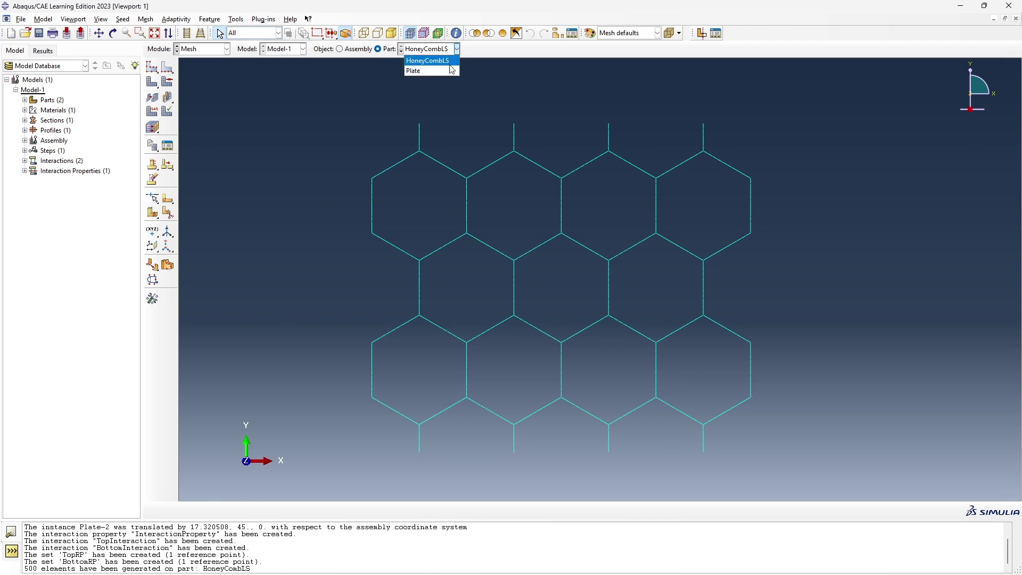
pyautogui.click(449, 72)
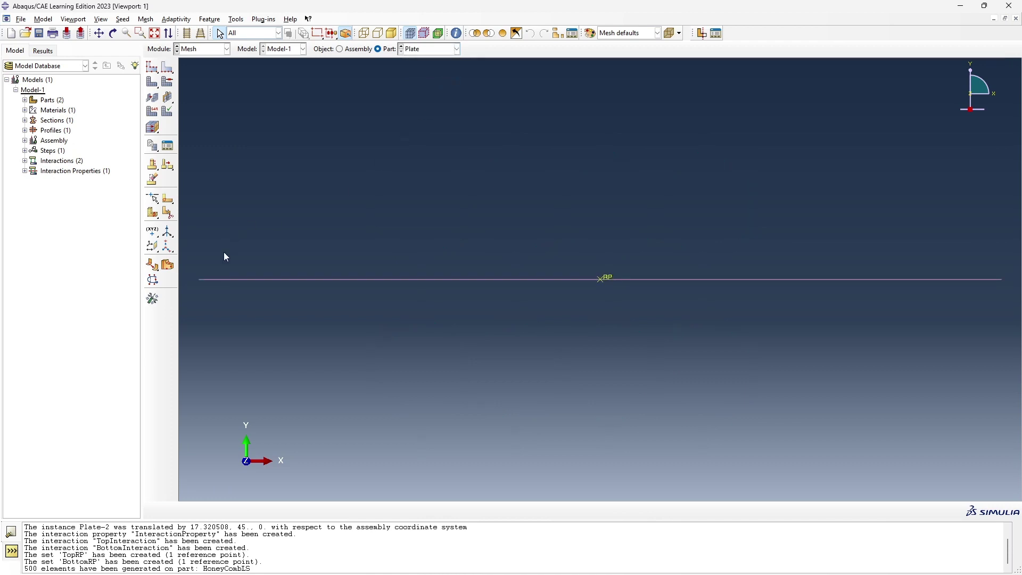
pyautogui.moveTo(200, 264); pyautogui.dragTo(1002, 353)
pyautogui.click(167, 68)
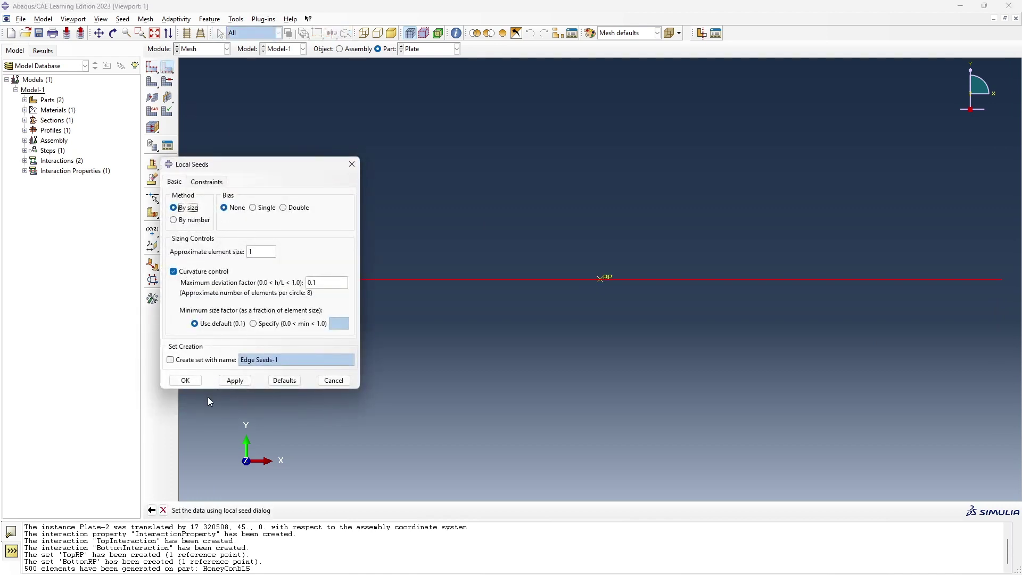
pyautogui.click(236, 384)
pyautogui.click(186, 381)
pyautogui.click(154, 82)
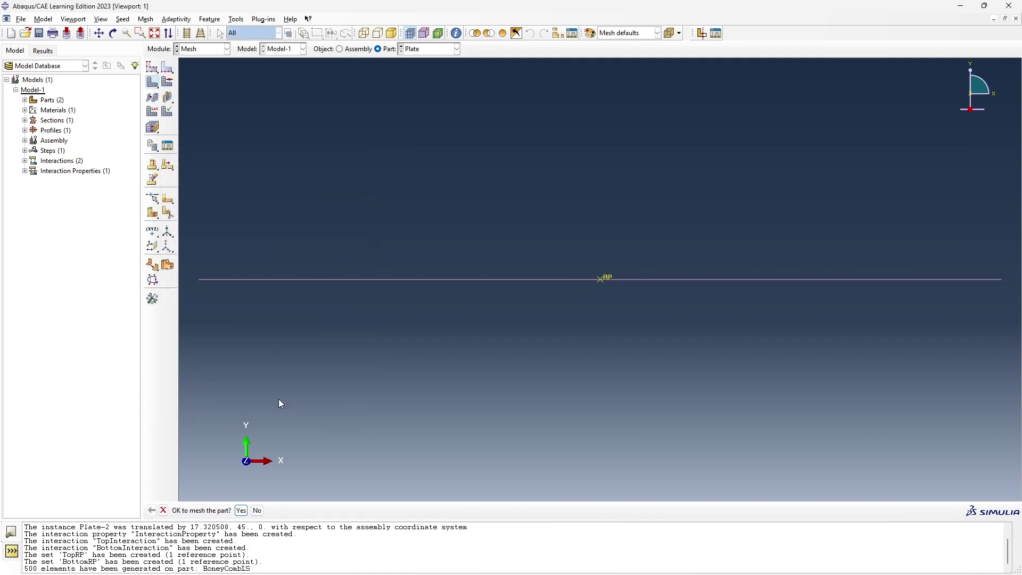
pyautogui.click(241, 510)
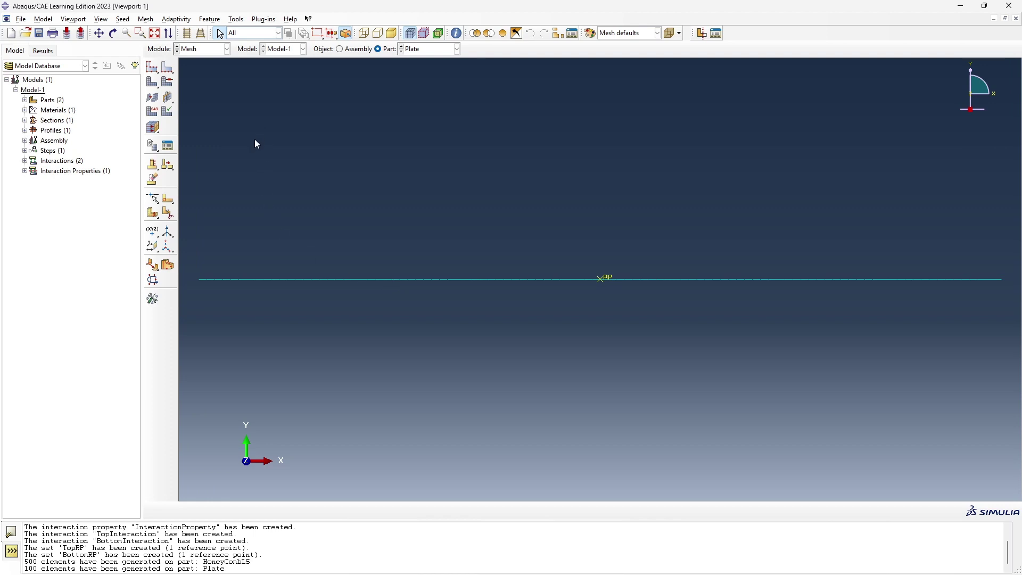
# Step: In the Step module, create a Static, General analysis step following the Initial step
pyautogui.click(226, 49)
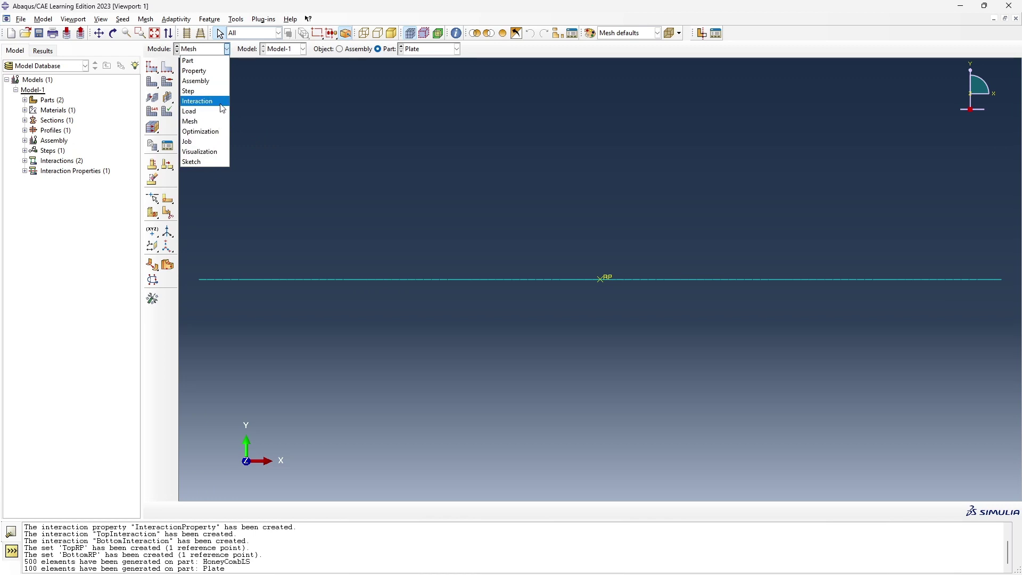
pyautogui.click(206, 90)
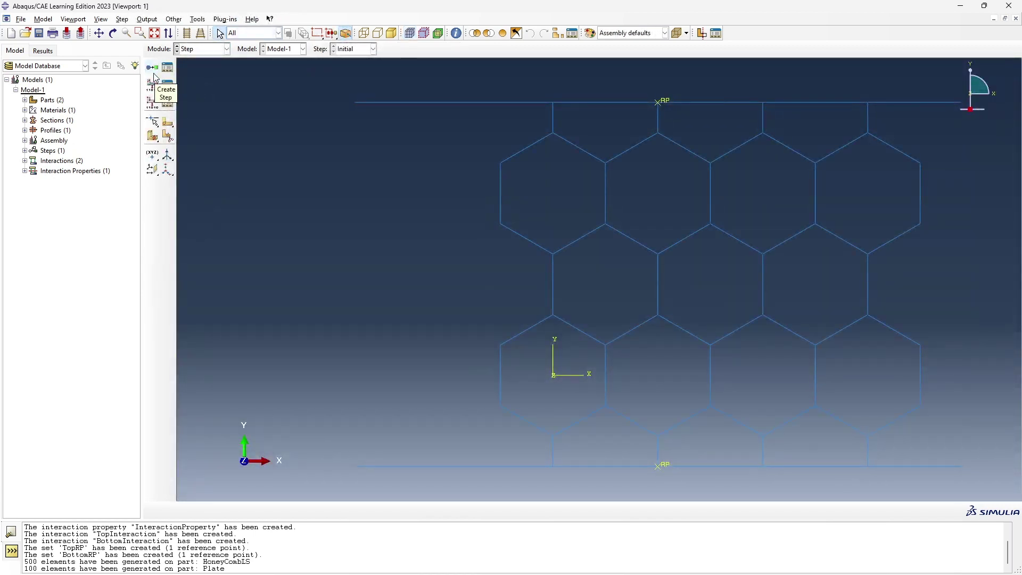
pyautogui.click(152, 67)
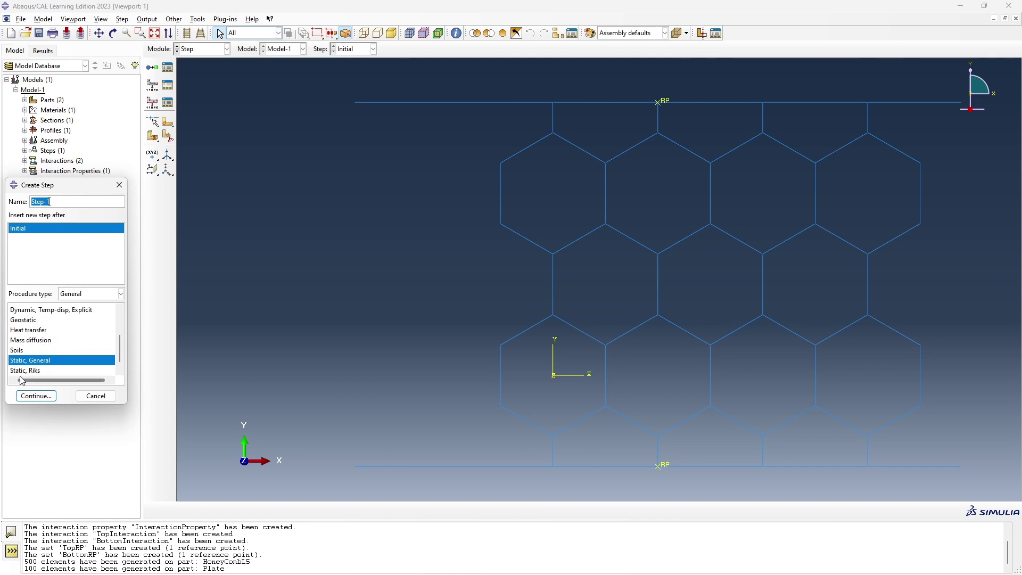
pyautogui.click(29, 396)
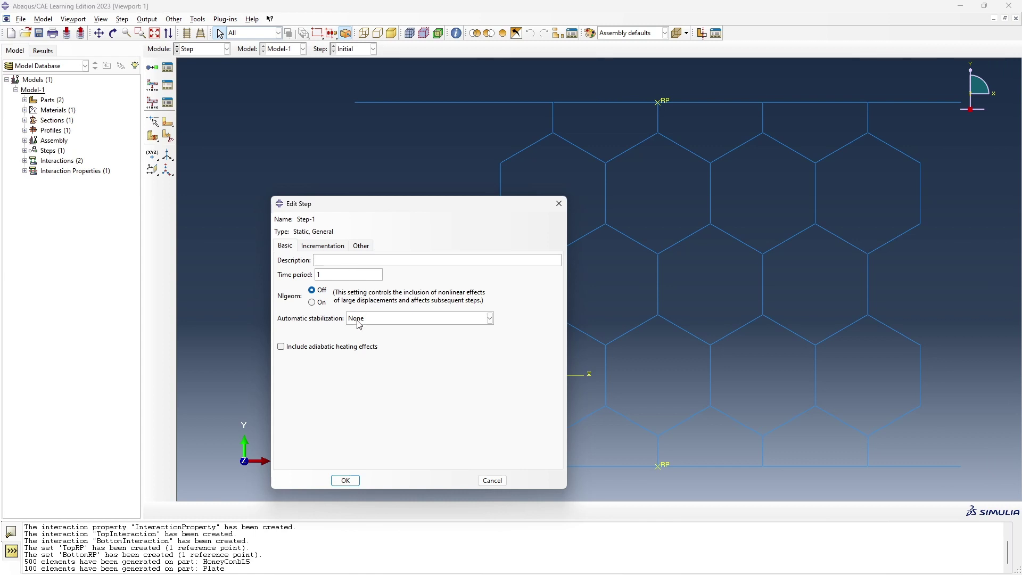
# Step: Set the static step's initial increment size to 0.01 and its maximum increment size to 0.1
pyautogui.click(323, 247)
pyautogui.click(336, 298)
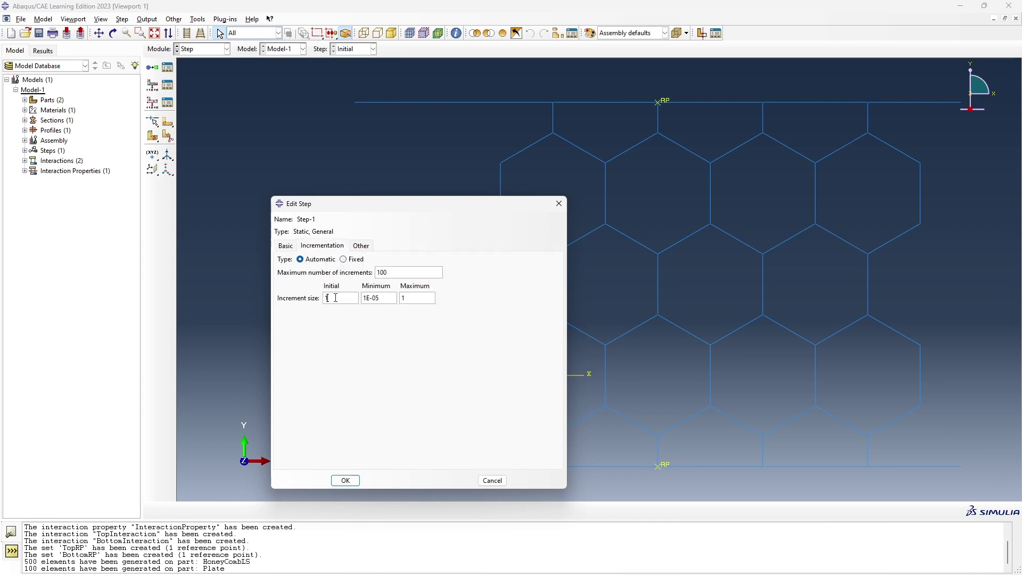
pyautogui.write('0.1')
pyautogui.press('BackSpace')
pyautogui.write('01')
pyautogui.click(418, 301)
pyautogui.write('0.1')
pyautogui.click(346, 481)
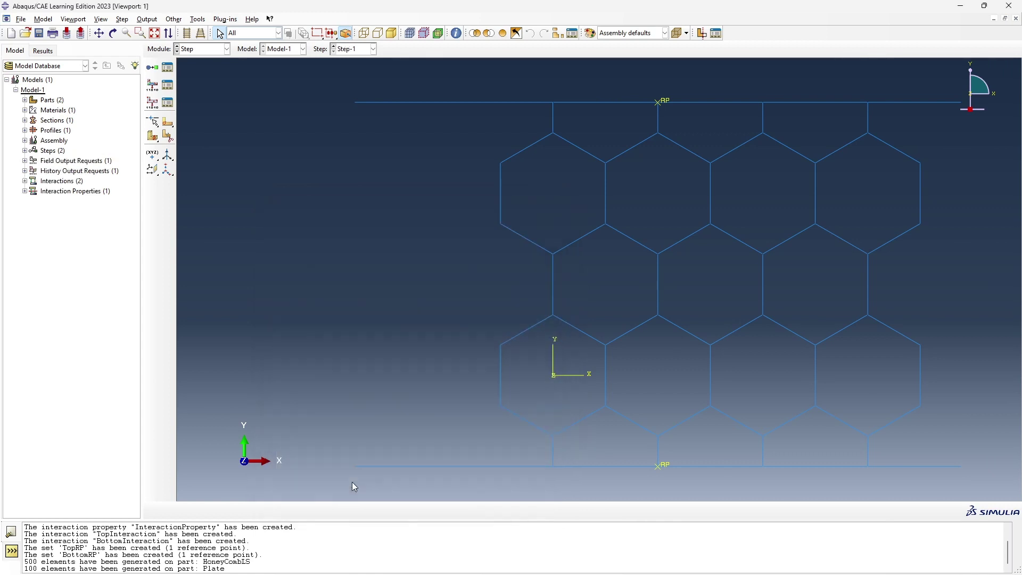
# Step: Switch to the Load module
pyautogui.click(227, 49)
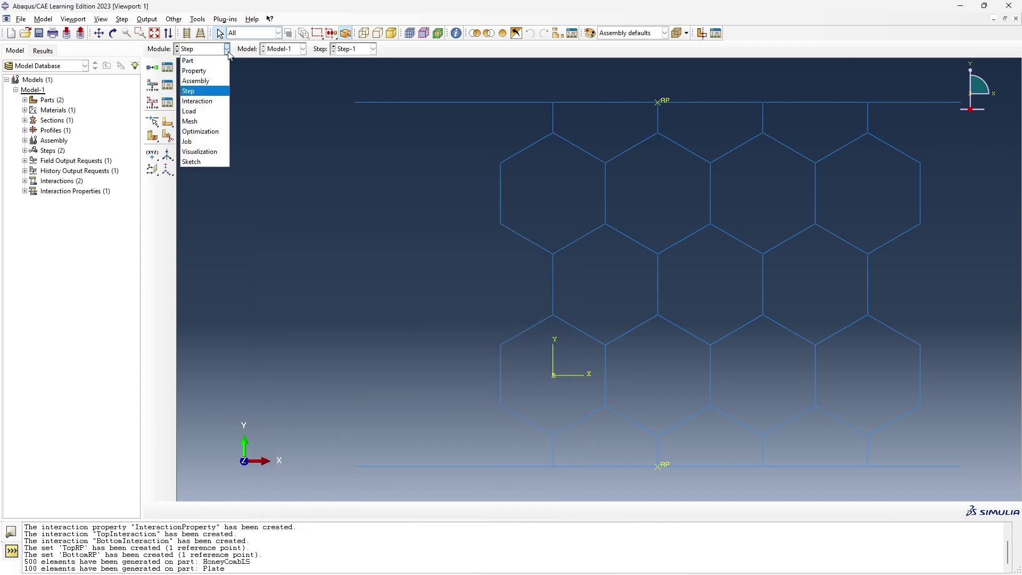
pyautogui.click(198, 111)
pyautogui.click(153, 67)
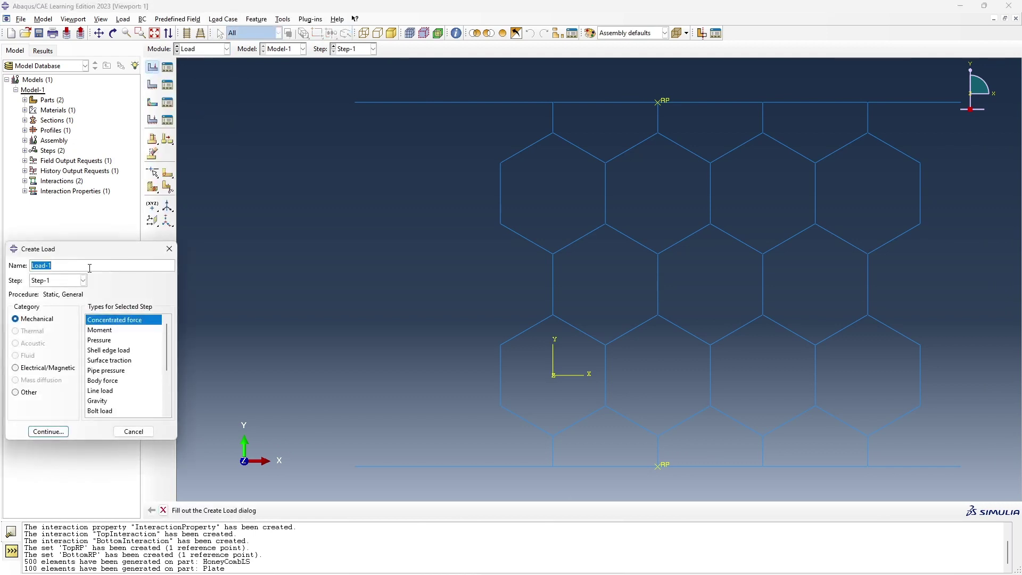
pyautogui.write('TopLoad')
pyautogui.click(82, 280)
pyautogui.click(82, 280)
pyautogui.click(48, 432)
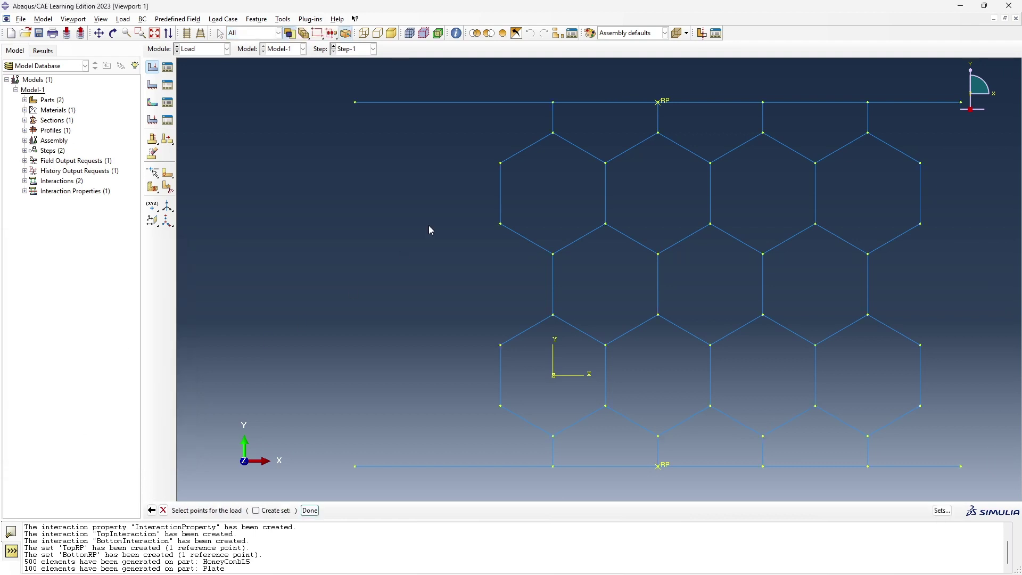
pyautogui.click(659, 105)
pyautogui.click(309, 511)
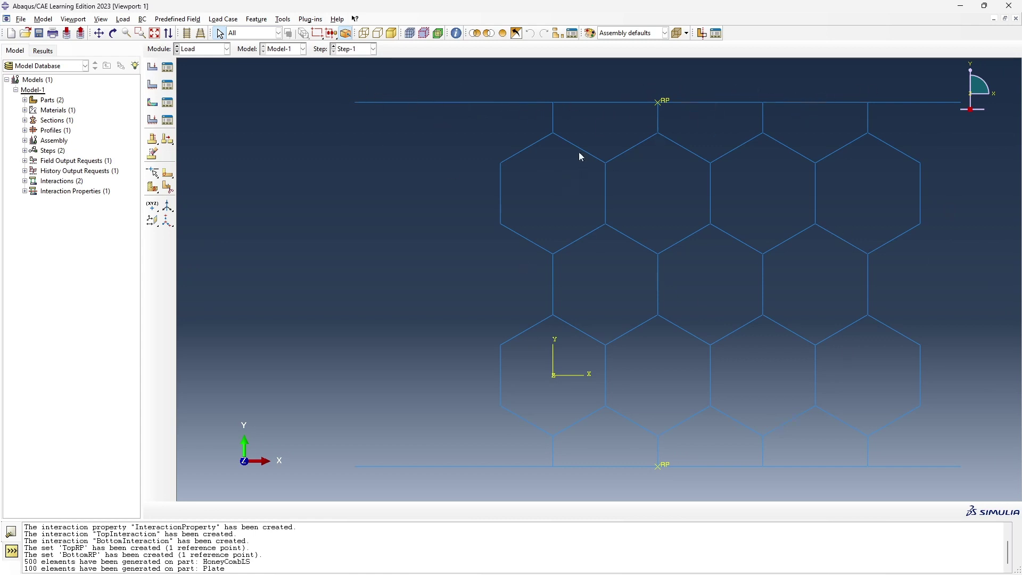
# Step: Create a Displacement/Rotation boundary condition named TOPBC in Step-1 on the upper plate's reference point
pyautogui.click(157, 90)
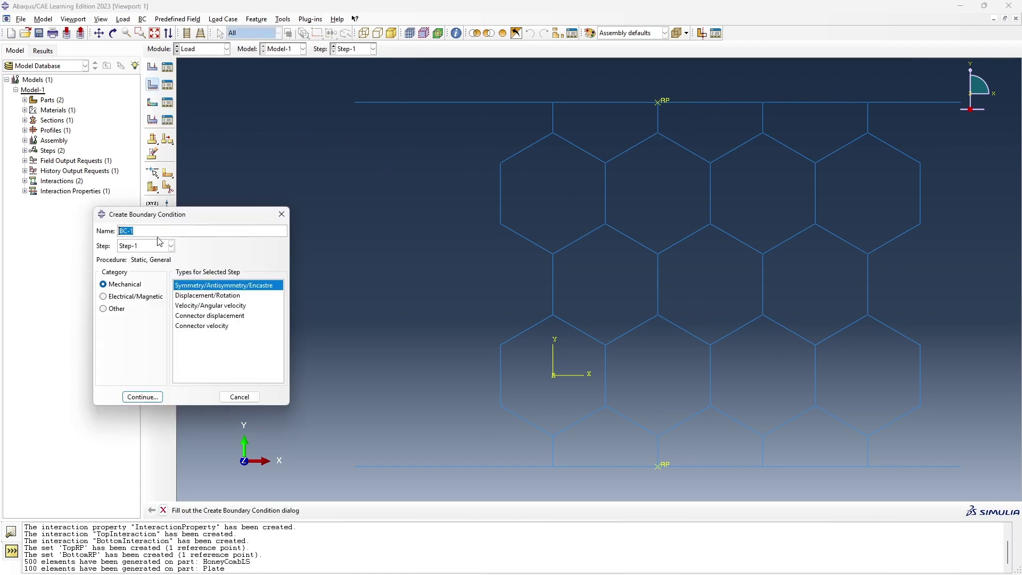
pyautogui.write('TOPBC')
pyautogui.click(234, 296)
pyautogui.click(142, 397)
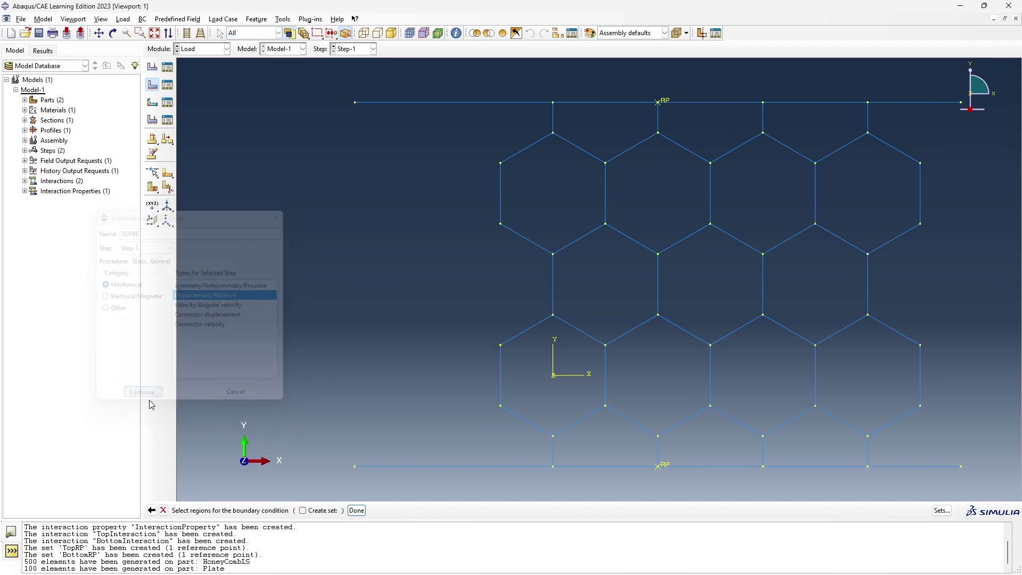
pyautogui.click(662, 102)
pyautogui.middleClick(662, 100)
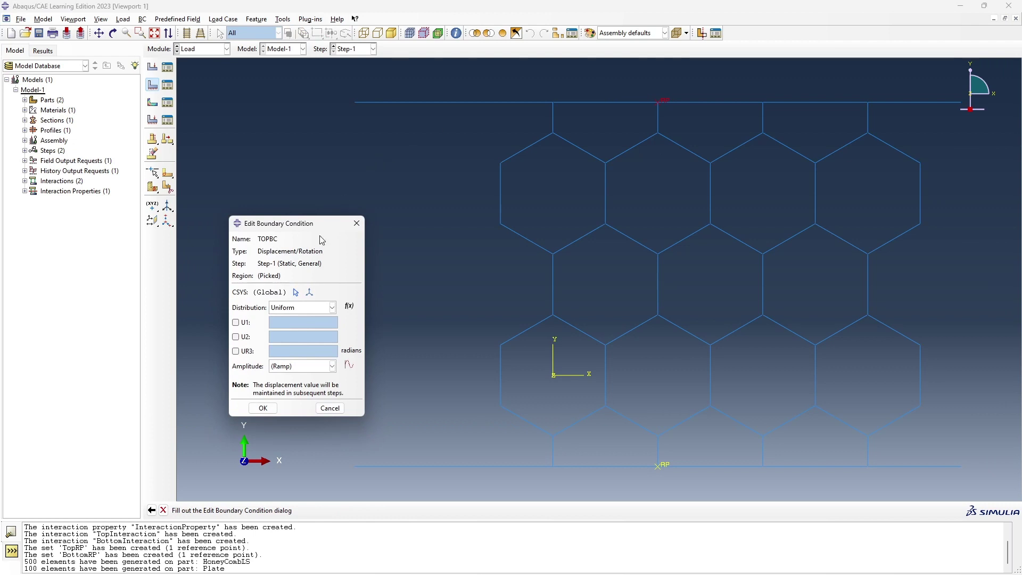
# Step: Constrain TOPBC with U1 and UR3 at 0 and a U2 displacement of -20
pyautogui.click(236, 337)
pyautogui.click(236, 323)
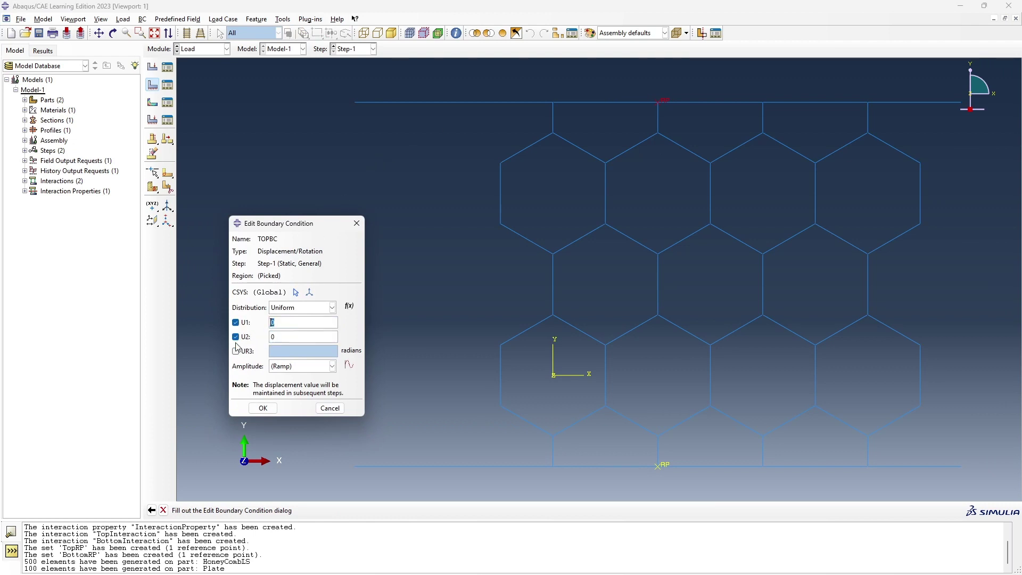
pyautogui.click(236, 351)
pyautogui.doubleClick(295, 337)
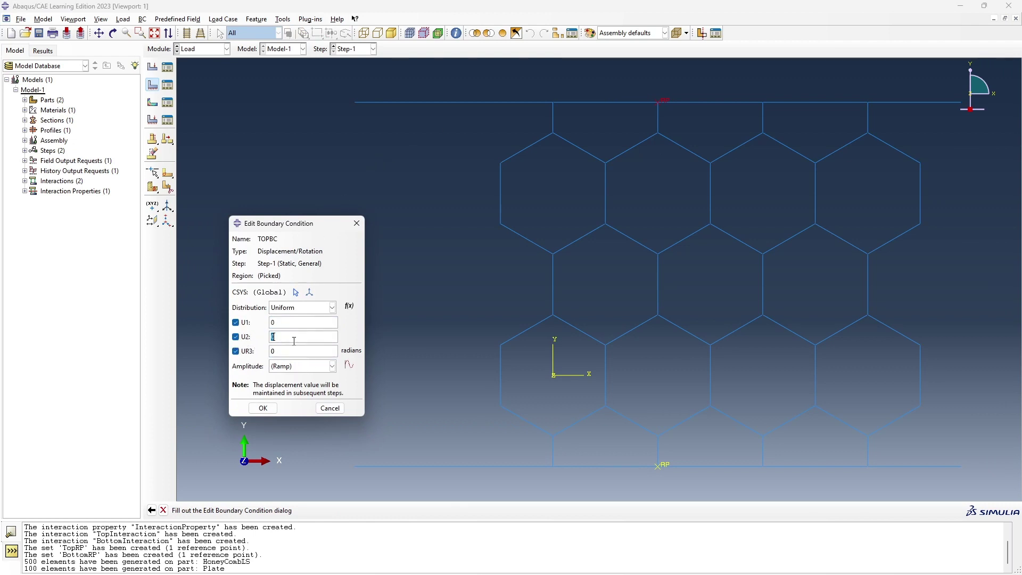
pyautogui.write('-20')
pyautogui.click(266, 414)
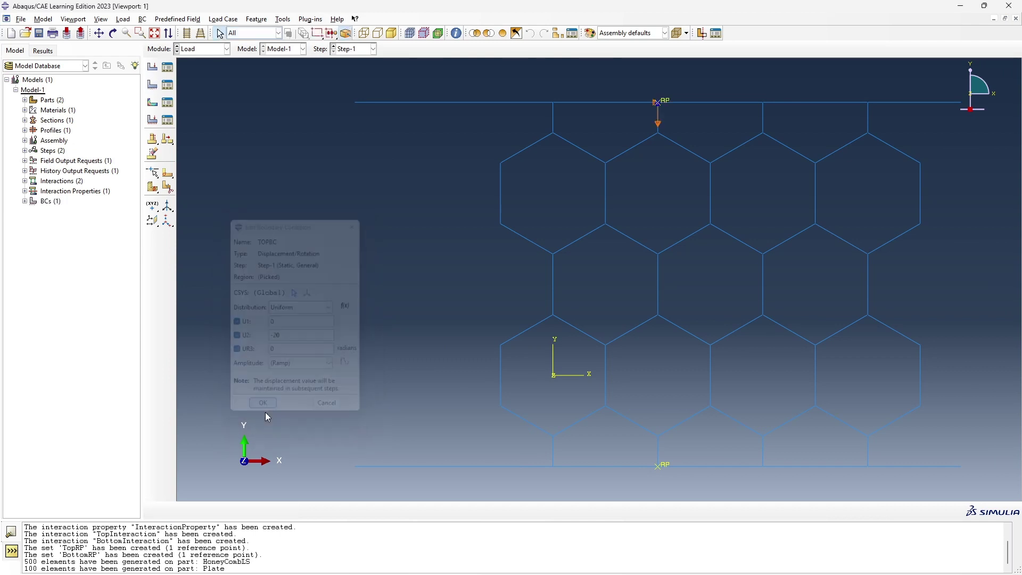
pyautogui.click(152, 175)
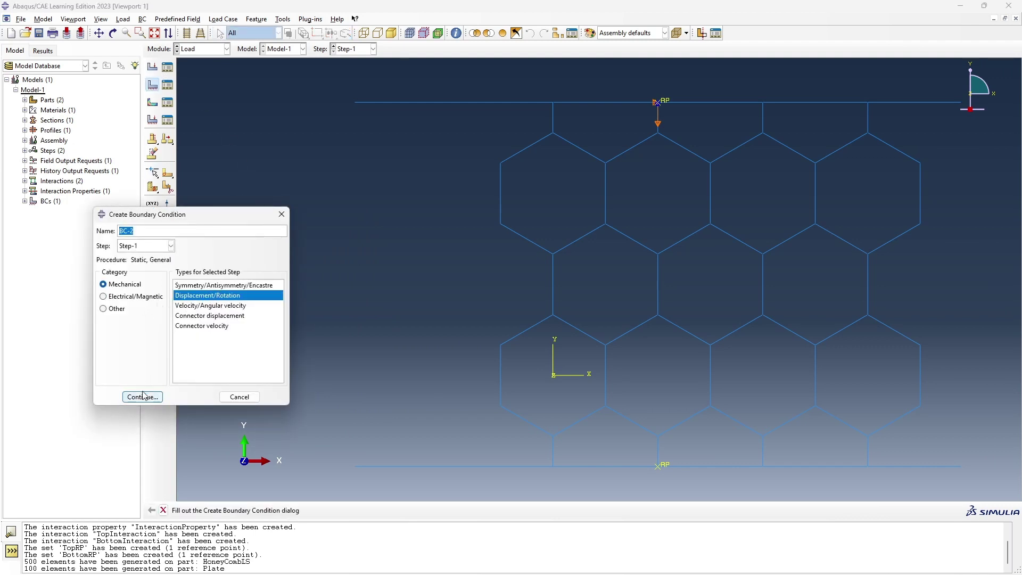
pyautogui.write('BottomBC')
pyautogui.click(150, 400)
pyautogui.click(660, 466)
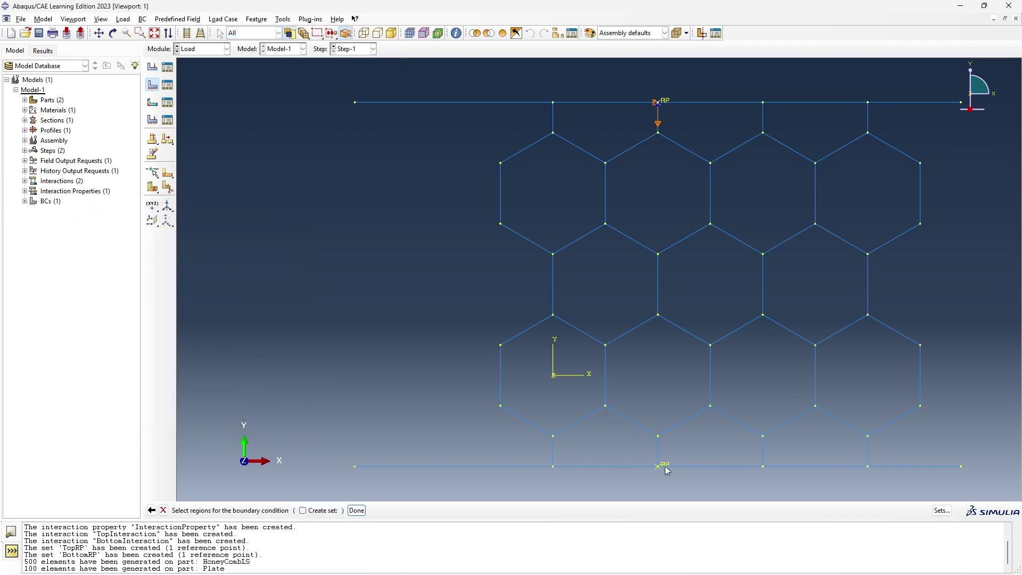
pyautogui.click(357, 512)
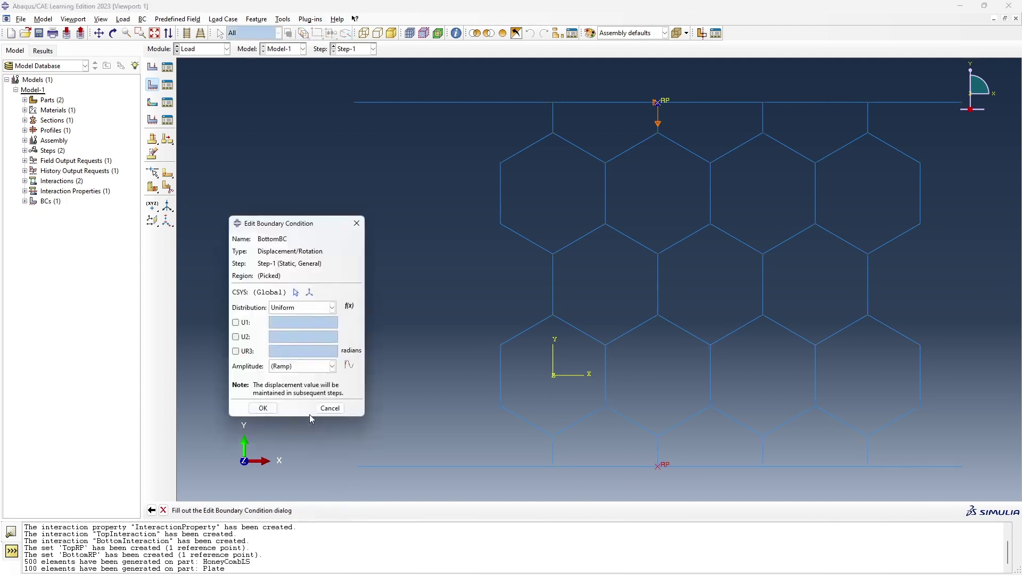
pyautogui.click(235, 323)
pyautogui.click(236, 337)
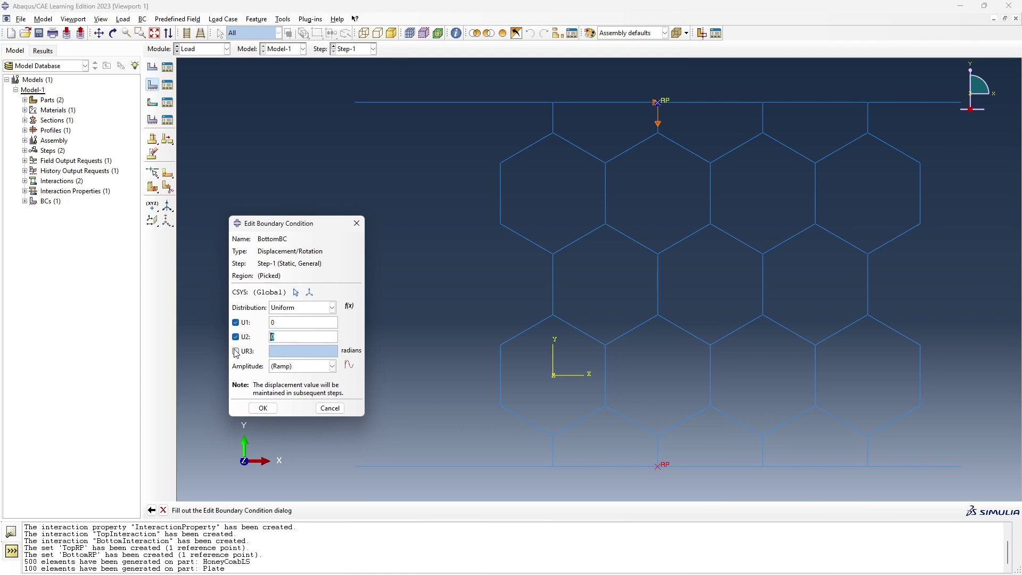
pyautogui.click(236, 352)
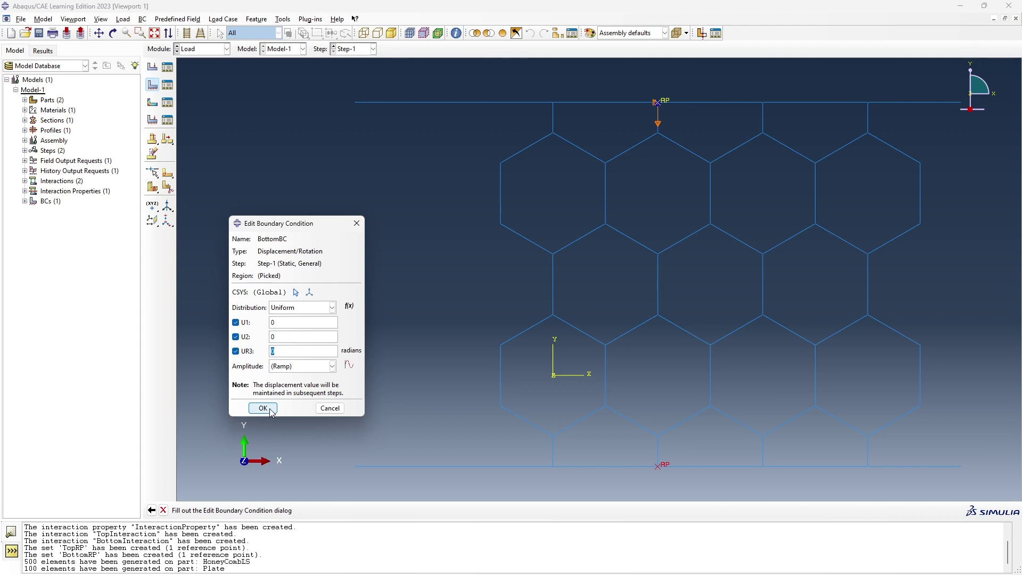
pyautogui.click(337, 413)
pyautogui.click(298, 334)
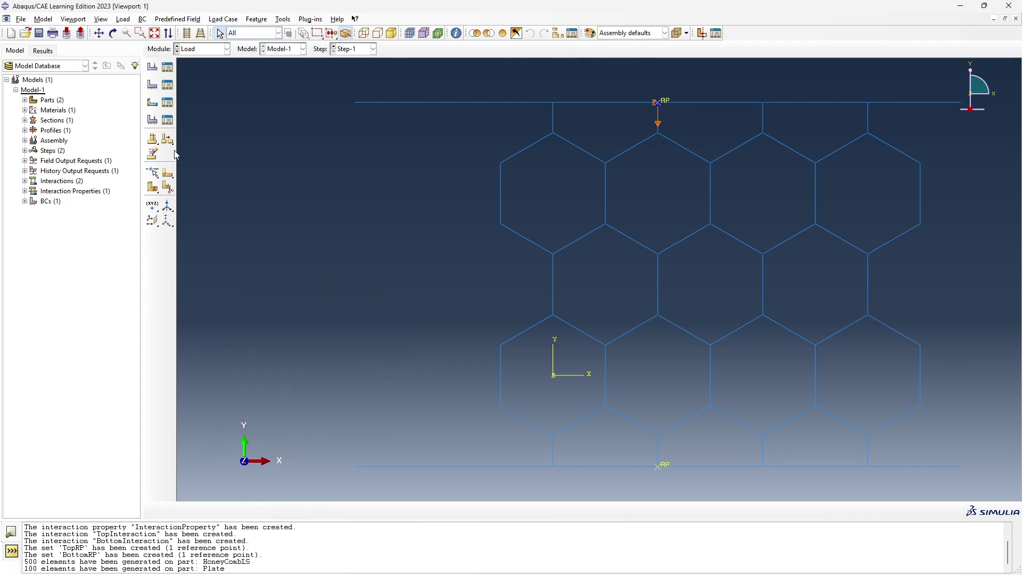
# Step: Create a Symmetry/Antisymmetry/Encastre boundary condition named BottomBC in Step-1 on the lower plate's reference point, using ENCASTRE
pyautogui.click(152, 84)
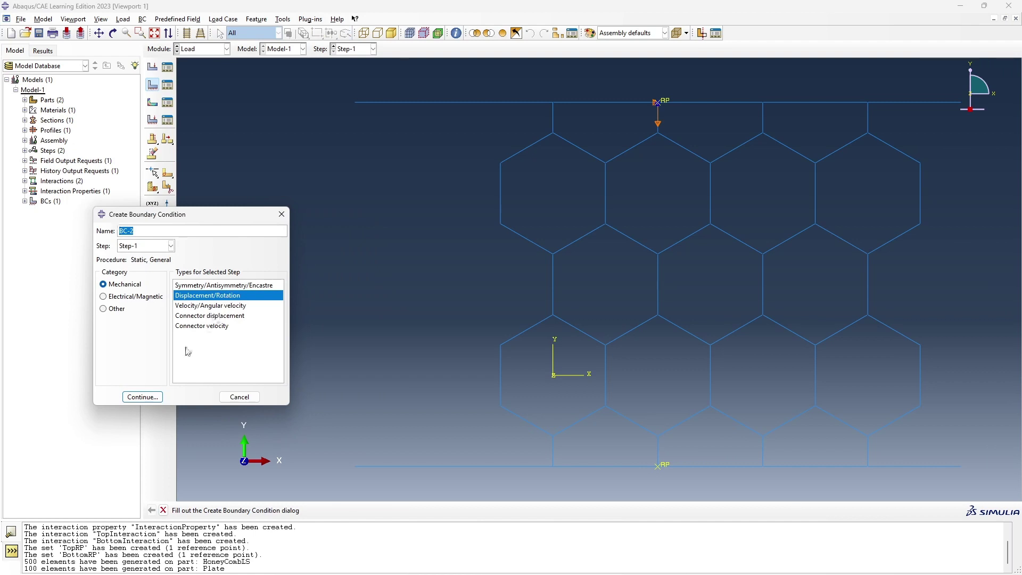
pyautogui.click(251, 287)
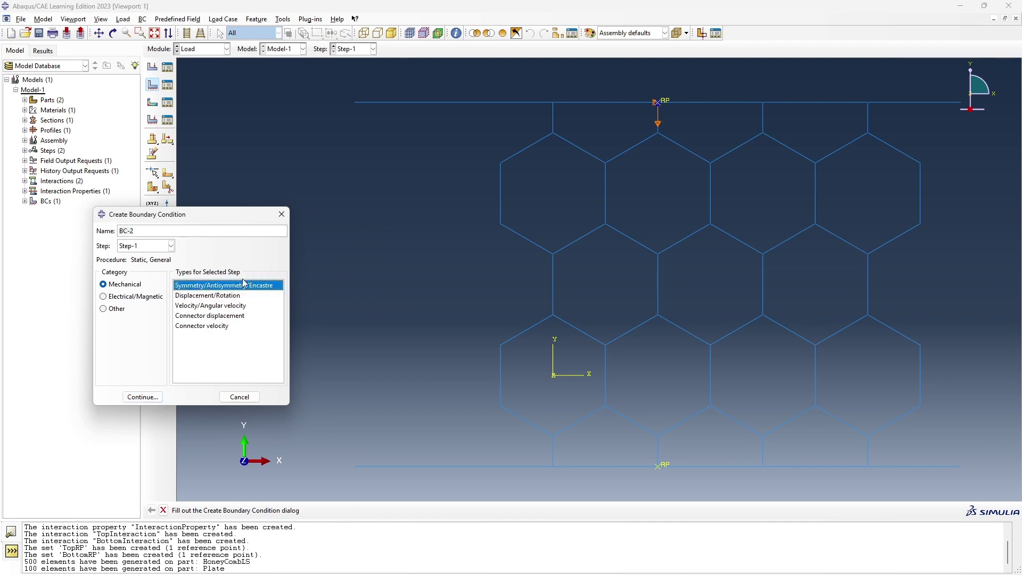
pyautogui.tripleClick(194, 230)
pyautogui.write('VB')
pyautogui.click(139, 398)
pyautogui.click(668, 468)
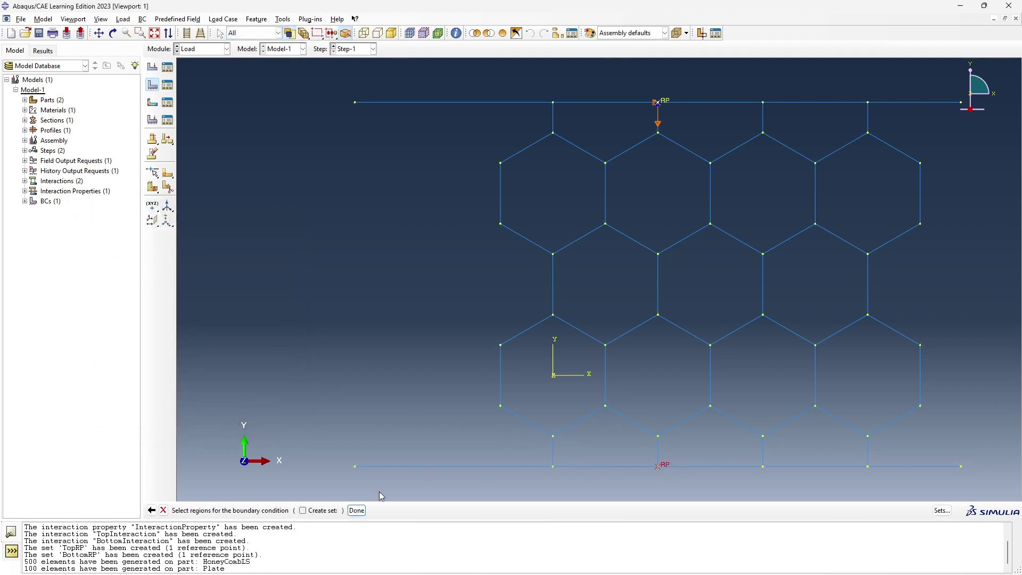
pyautogui.click(357, 511)
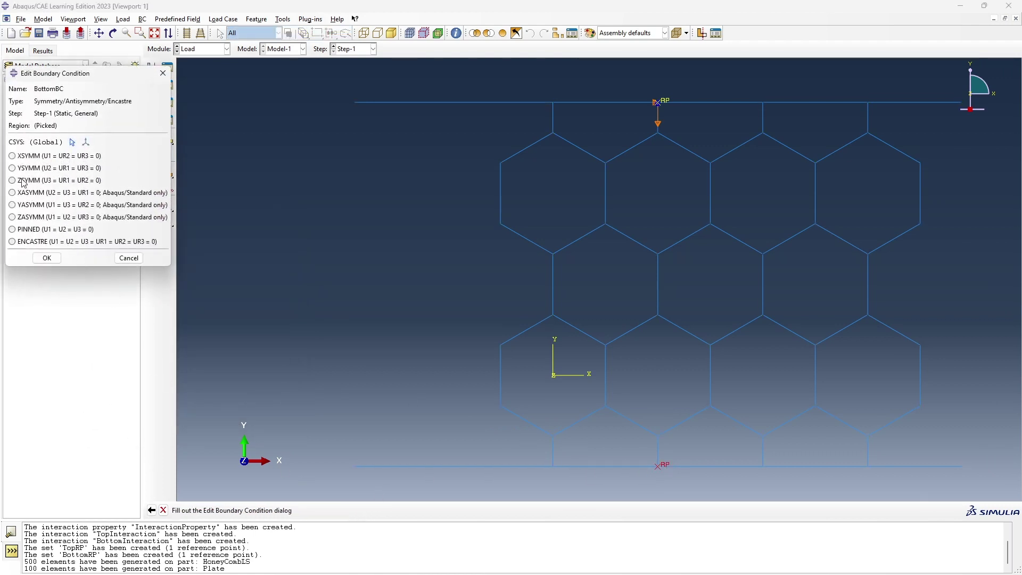
pyautogui.click(12, 242)
pyautogui.click(47, 258)
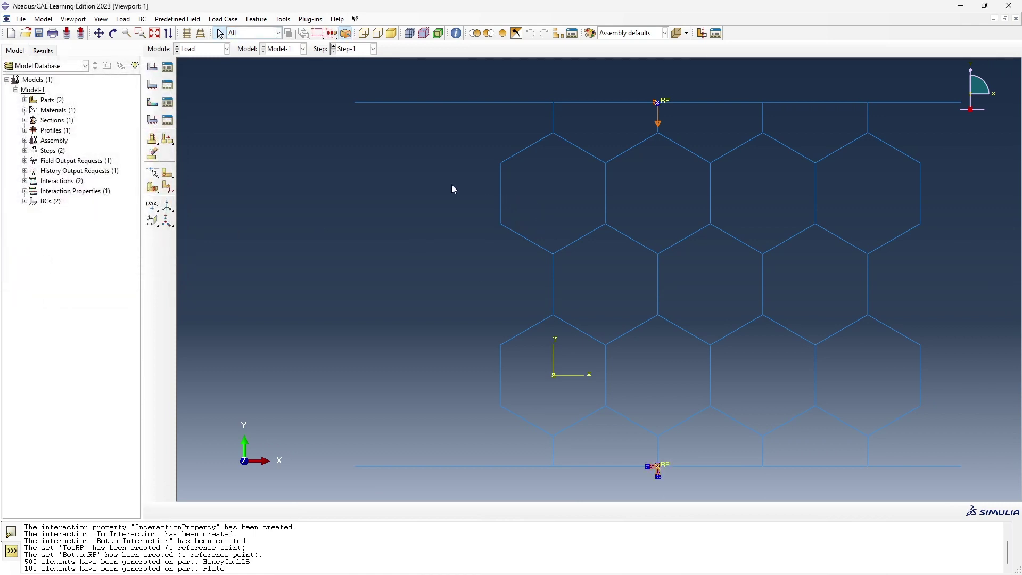
# Step: In the Job module, create a full analysis job named Tutorial for Model-1 with the default submission settings
pyautogui.click(227, 49)
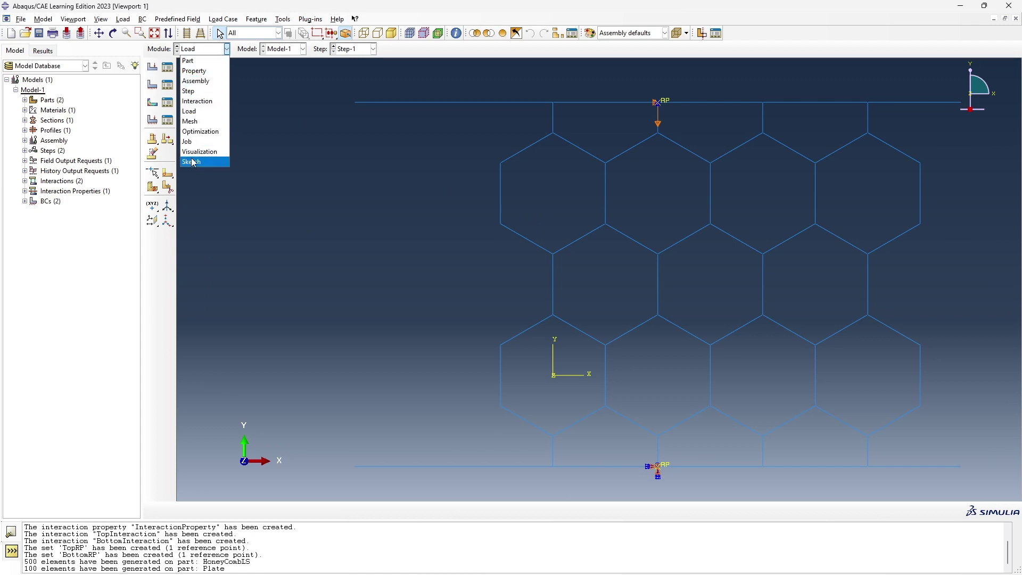
pyautogui.click(200, 142)
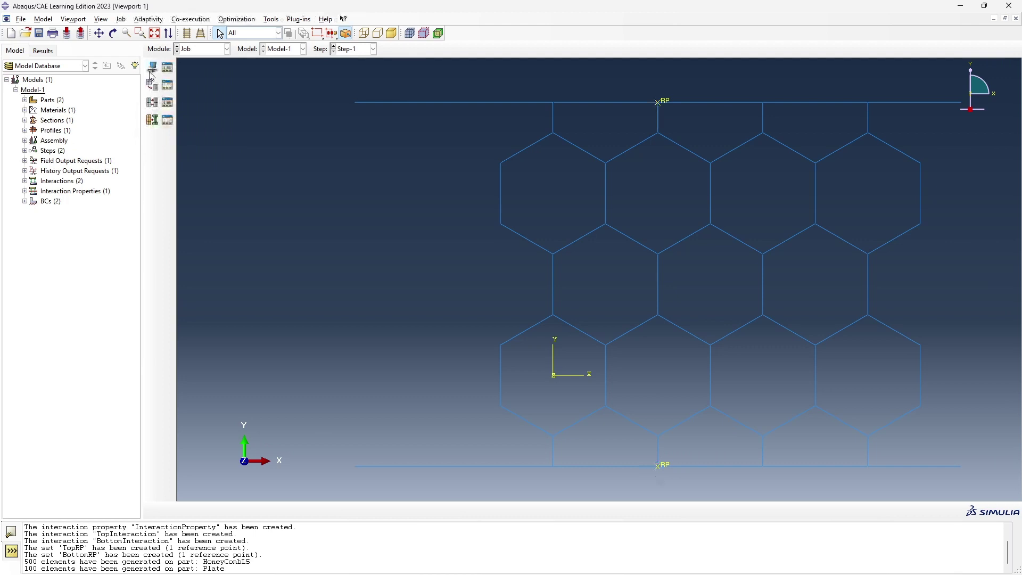
pyautogui.click(152, 67)
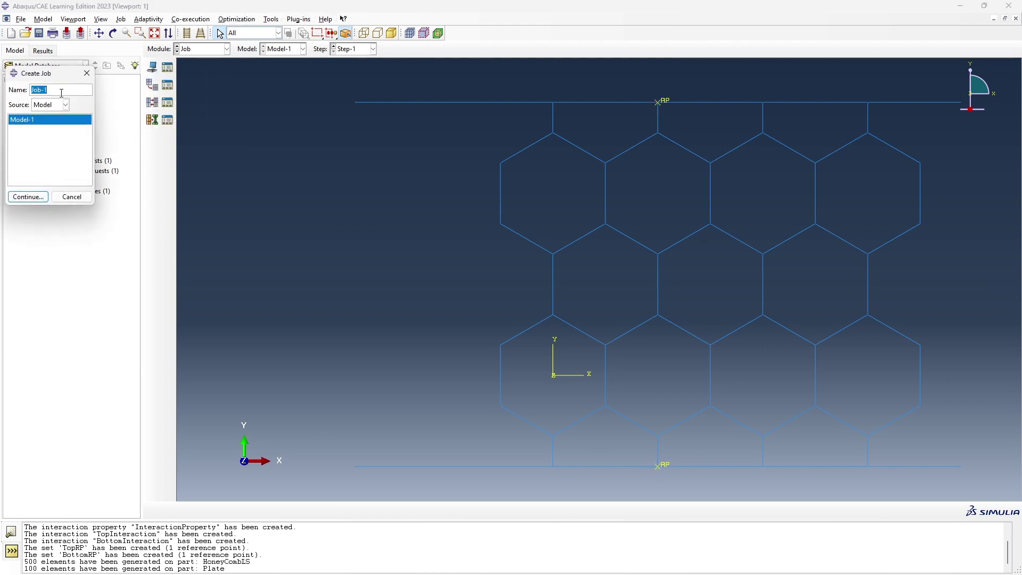
pyautogui.write('Tutorial')
pyautogui.click(28, 198)
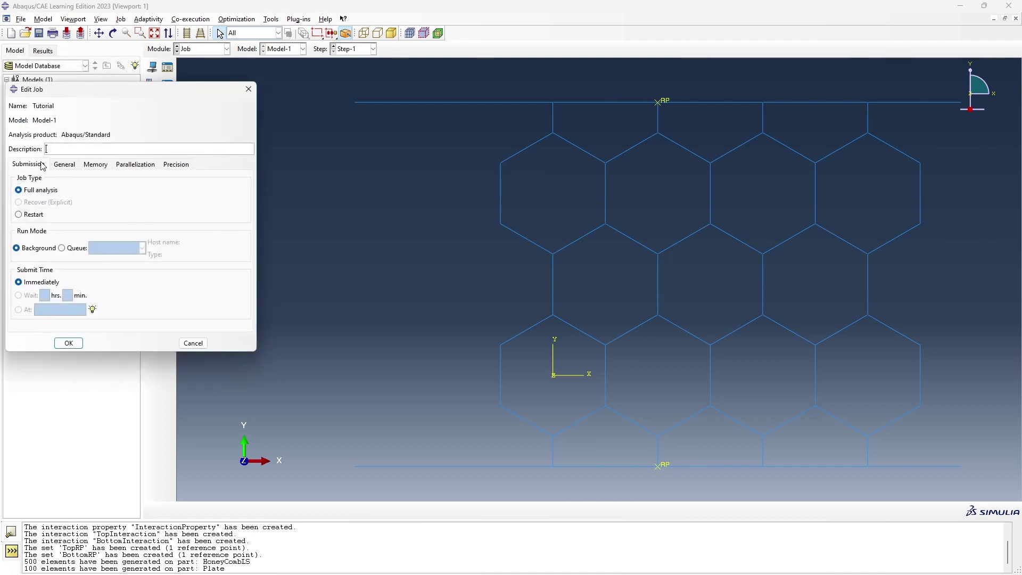
pyautogui.click(68, 347)
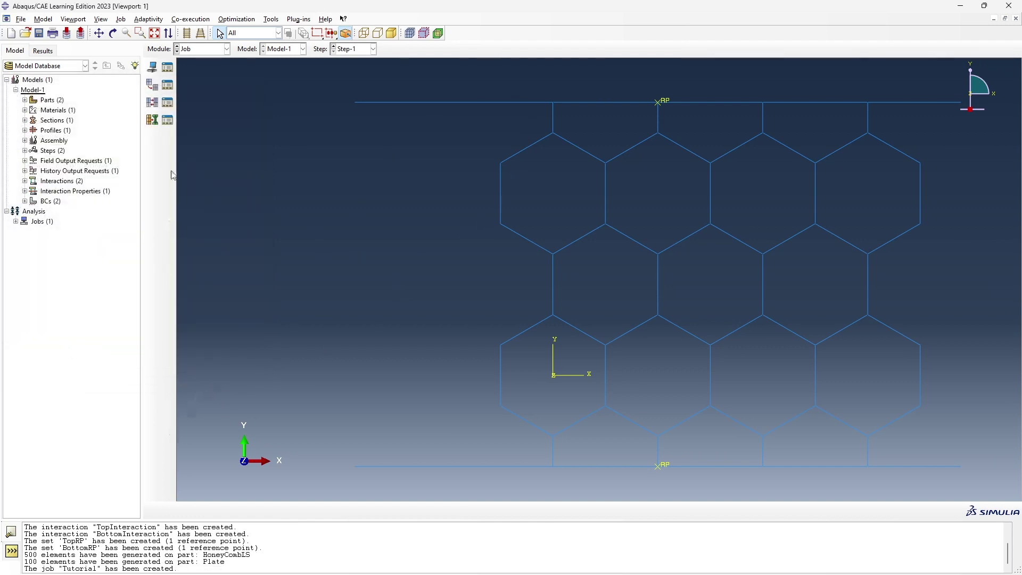
# Step: Submit the Tutorial job for analysis and open its results once it completes
pyautogui.click(16, 222)
pyautogui.rightClick(32, 230)
pyautogui.click(54, 312)
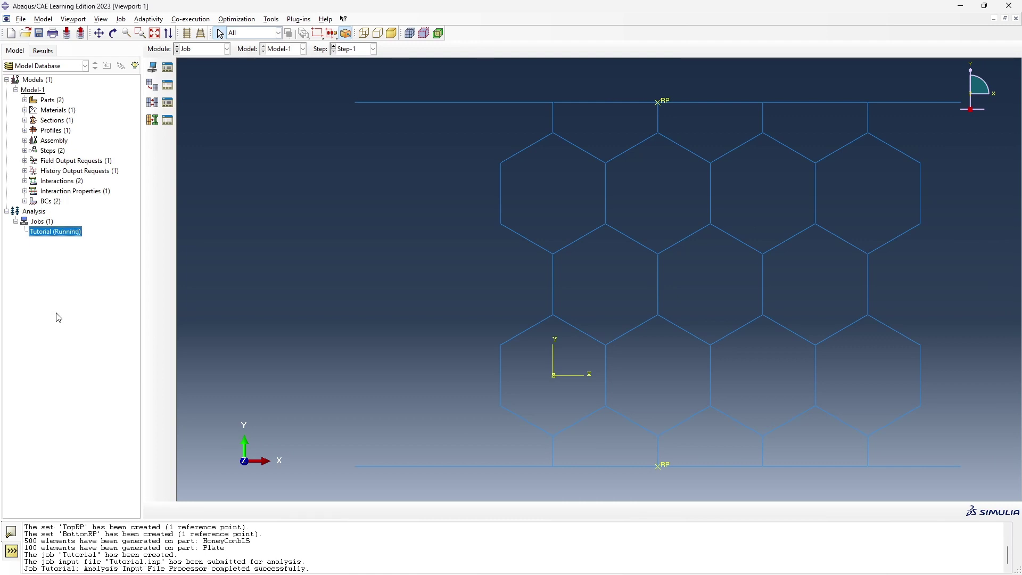
pyautogui.rightClick(70, 234)
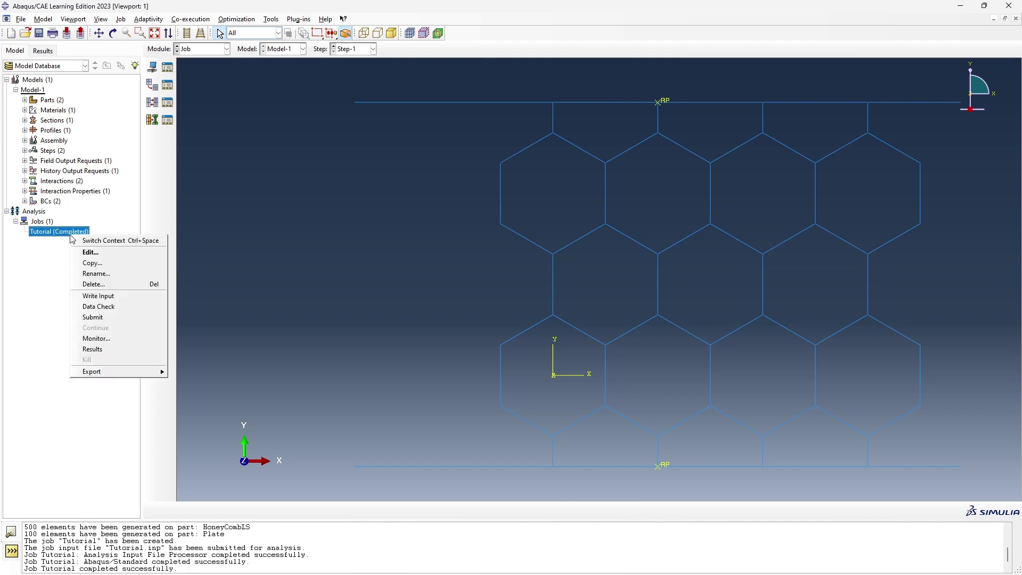
pyautogui.click(91, 349)
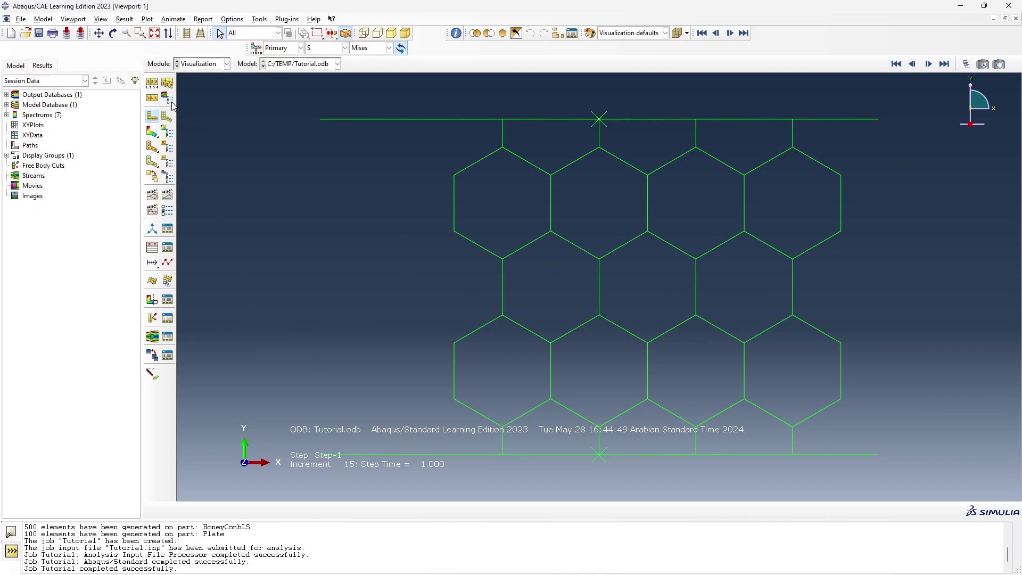
# Step: Plot the deformed shape and contour it by Mises stress S, displacement magnitude U, and strain E in turn
pyautogui.click(167, 117)
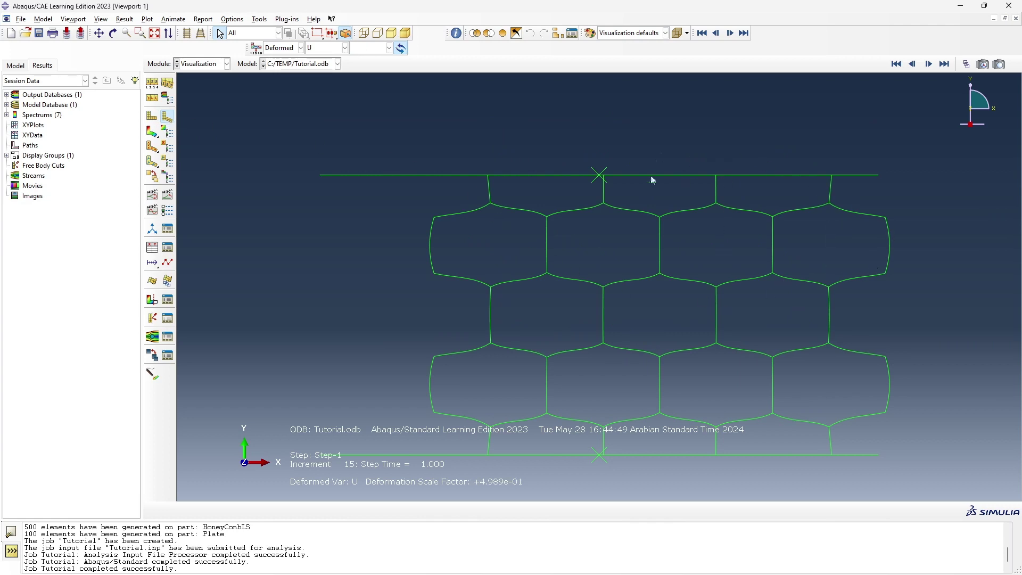
pyautogui.click(152, 134)
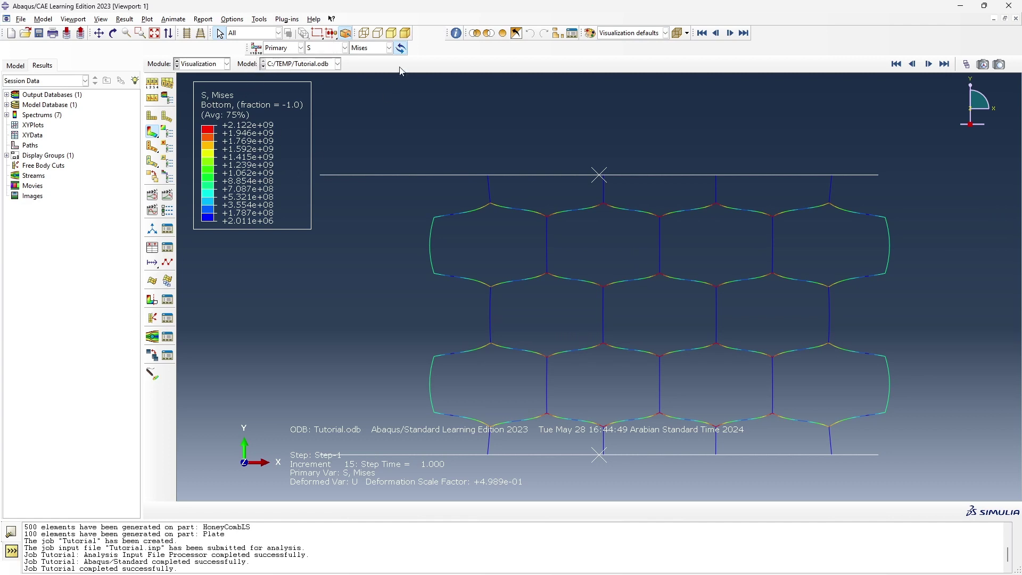
pyautogui.click(345, 47)
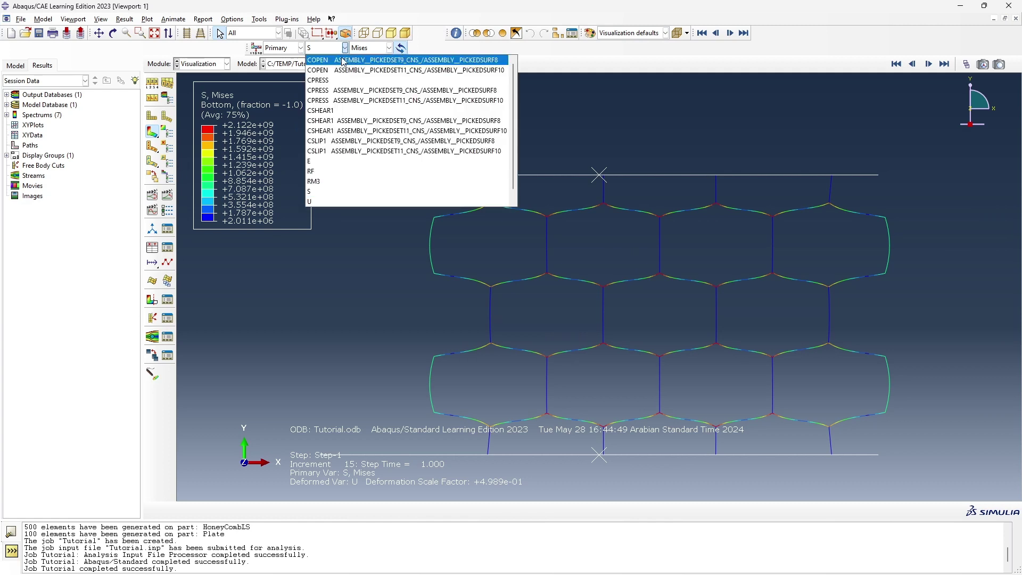
pyautogui.click(327, 193)
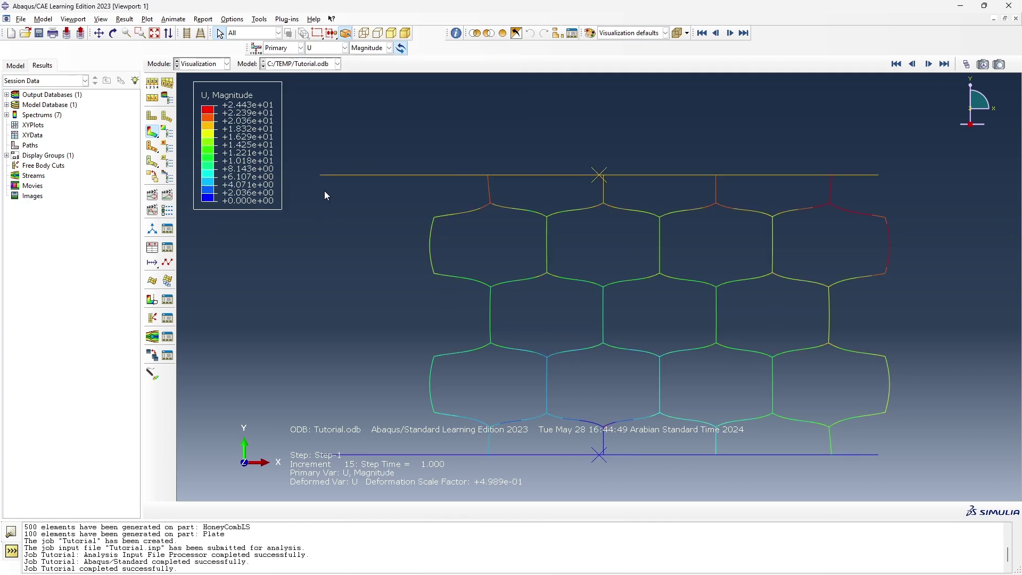
pyautogui.click(345, 48)
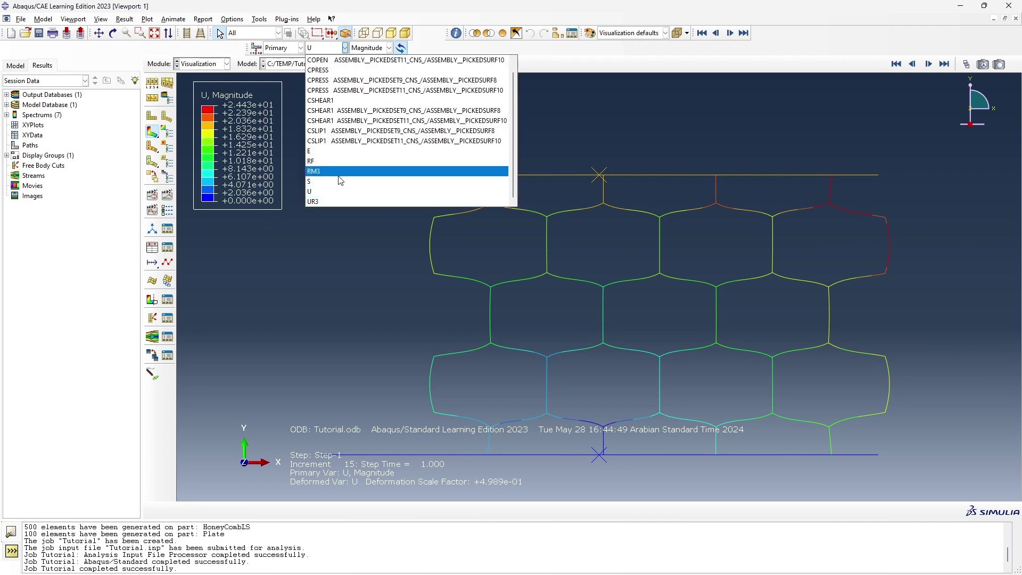
pyautogui.click(333, 152)
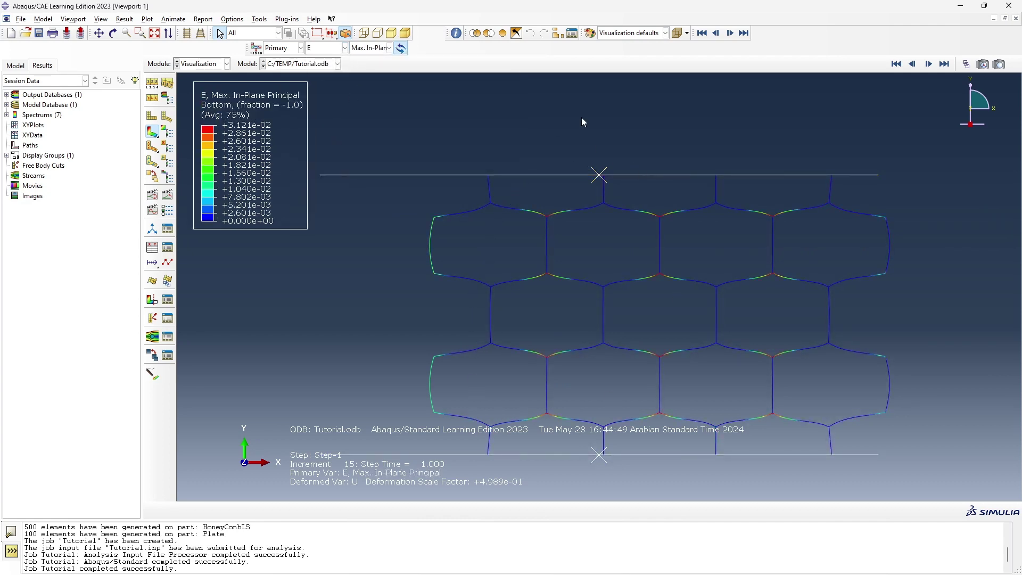
# Step: Animate the strain contours as a looping time history at about half the maximum frame rate, and return to the undeformed shape
pyautogui.click(169, 205)
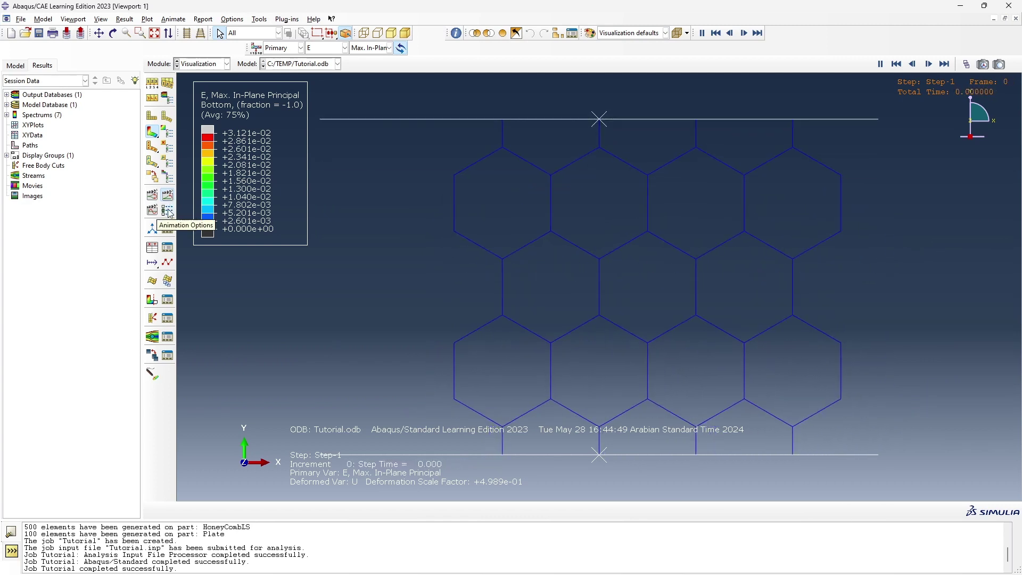
pyautogui.click(169, 213)
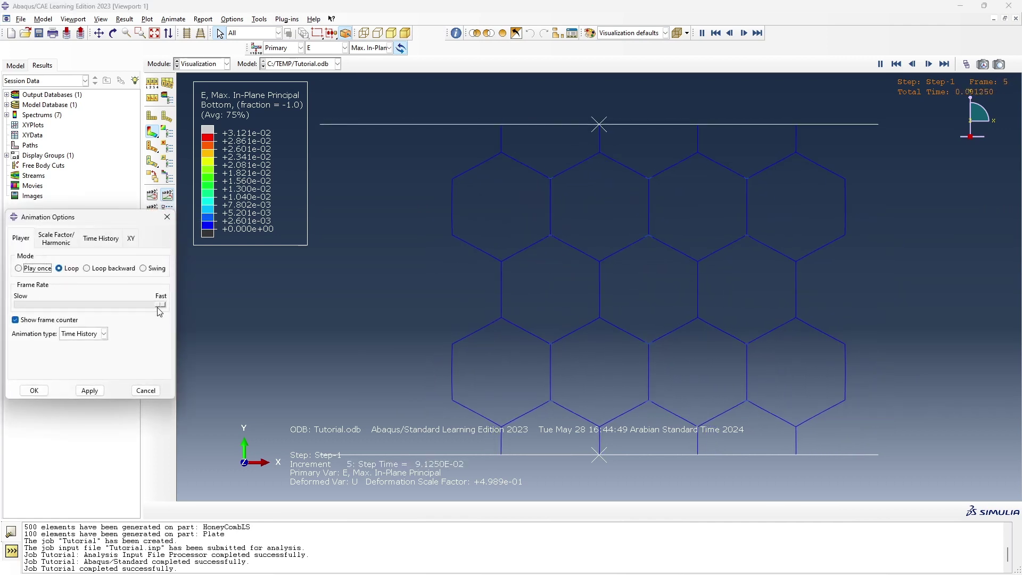
pyautogui.moveTo(149, 306); pyautogui.dragTo(90, 306)
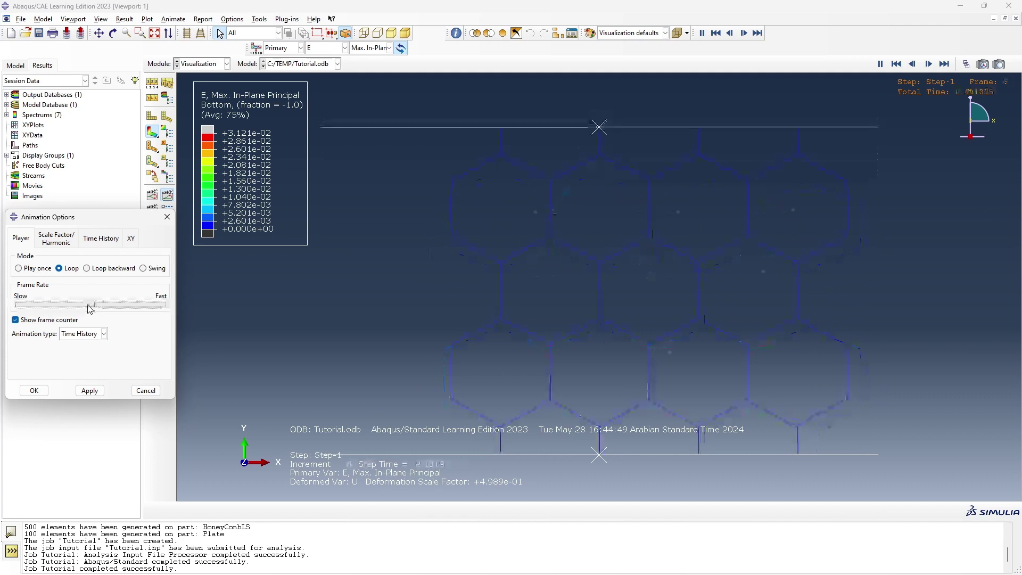
pyautogui.click(89, 391)
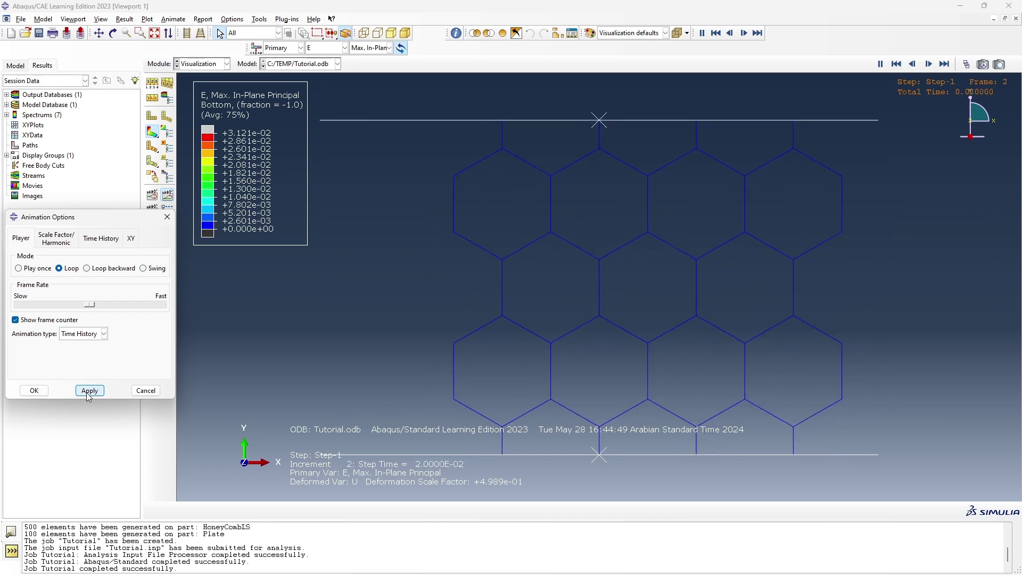
pyautogui.click(146, 391)
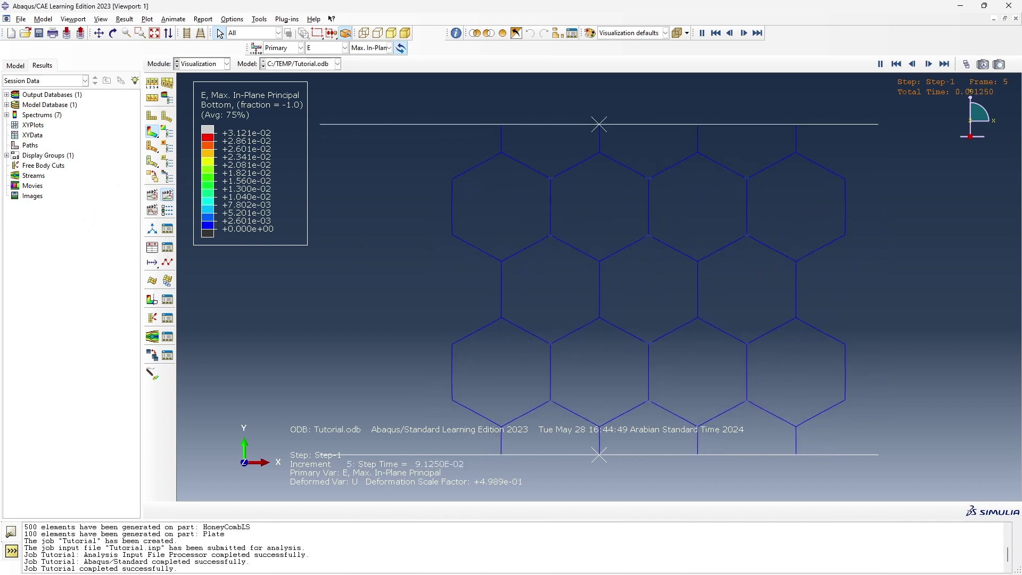
pyautogui.click(152, 116)
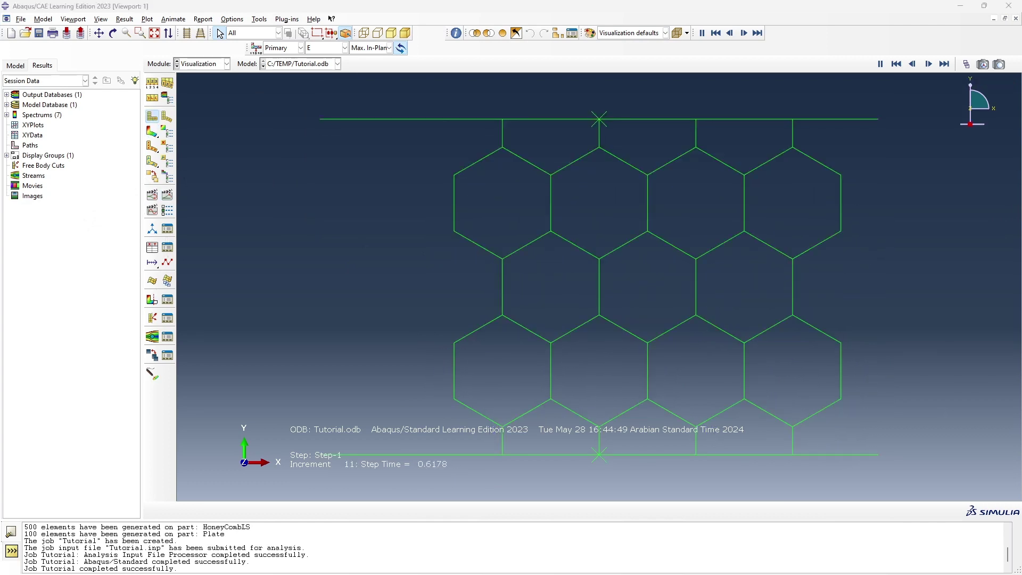
# Step: Open the H-Output-1 history output request in Step-1 for editing and clear its preselected Energy variables
pyautogui.click(19, 67)
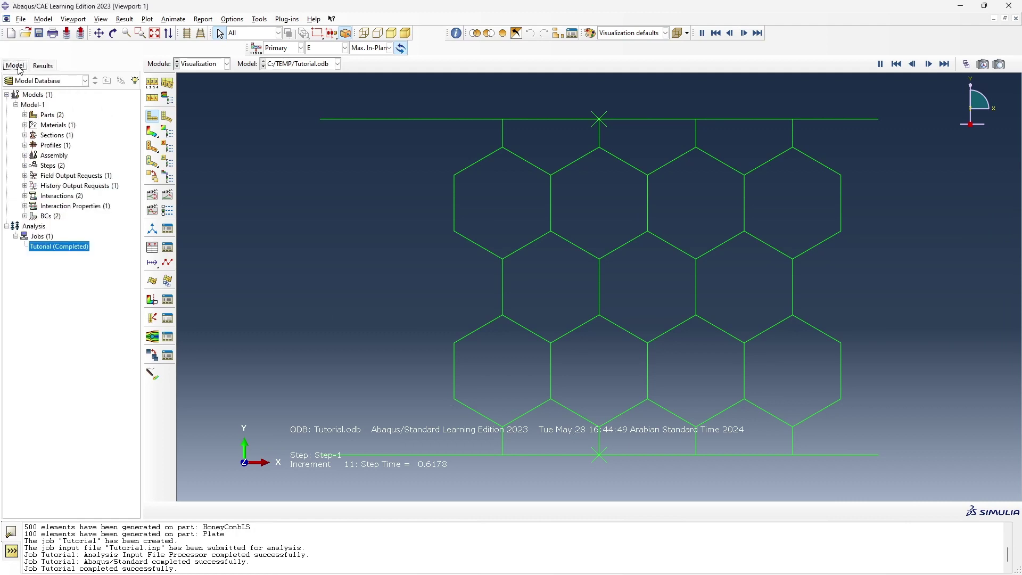
pyautogui.click(24, 186)
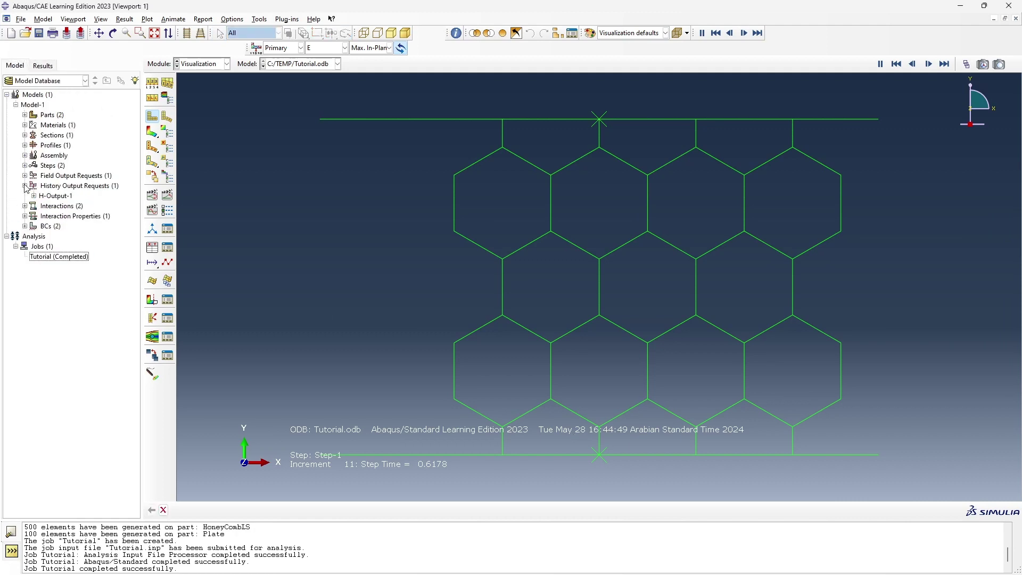
pyautogui.click(34, 195)
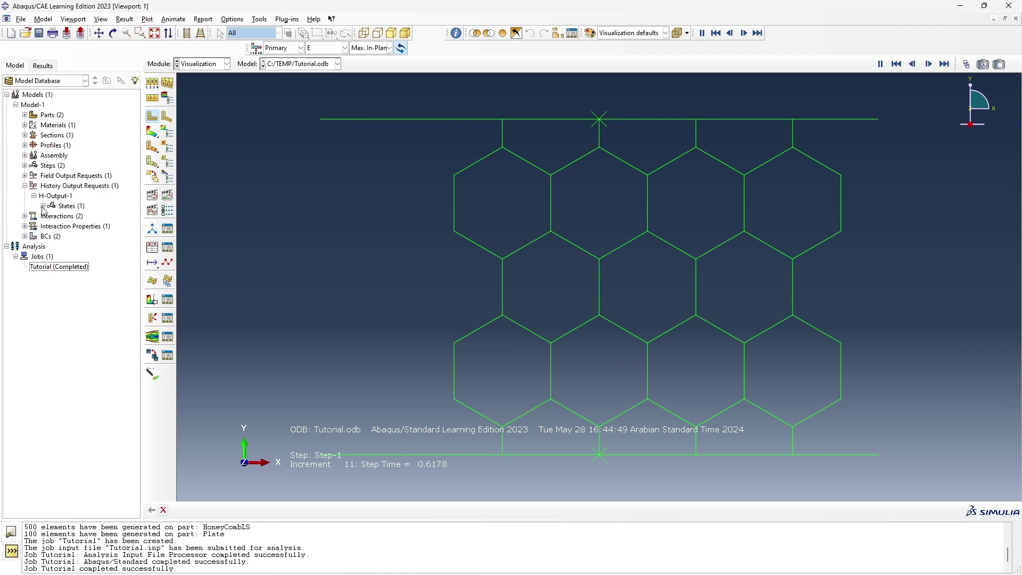
pyautogui.click(43, 206)
pyautogui.click(73, 218)
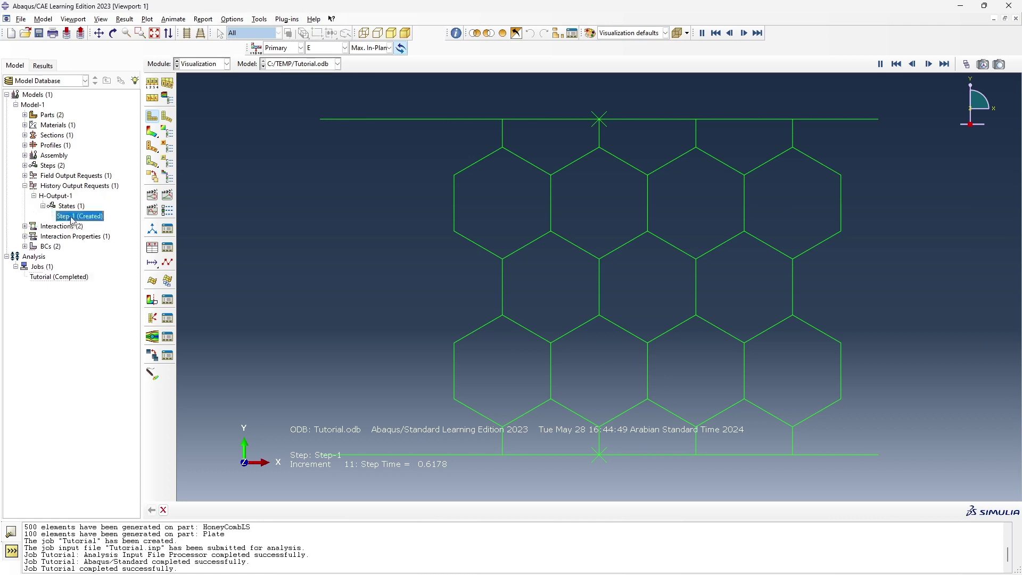
pyautogui.rightClick(73, 220)
pyautogui.click(83, 235)
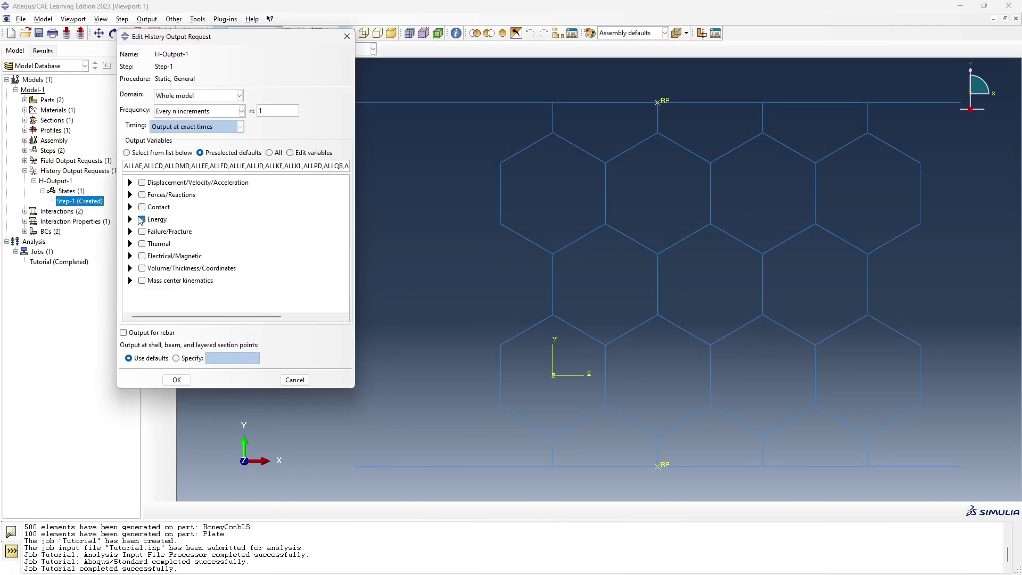
pyautogui.click(141, 220)
# Step: Set the domain of the H-Output-1 request to the set BottomRP
pyautogui.click(219, 97)
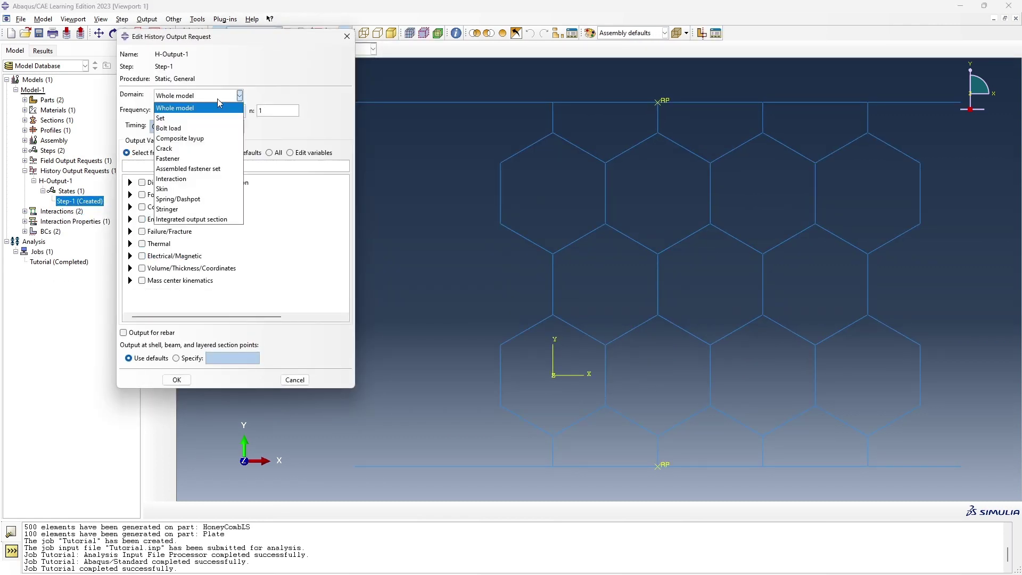
pyautogui.click(160, 118)
pyautogui.click(307, 95)
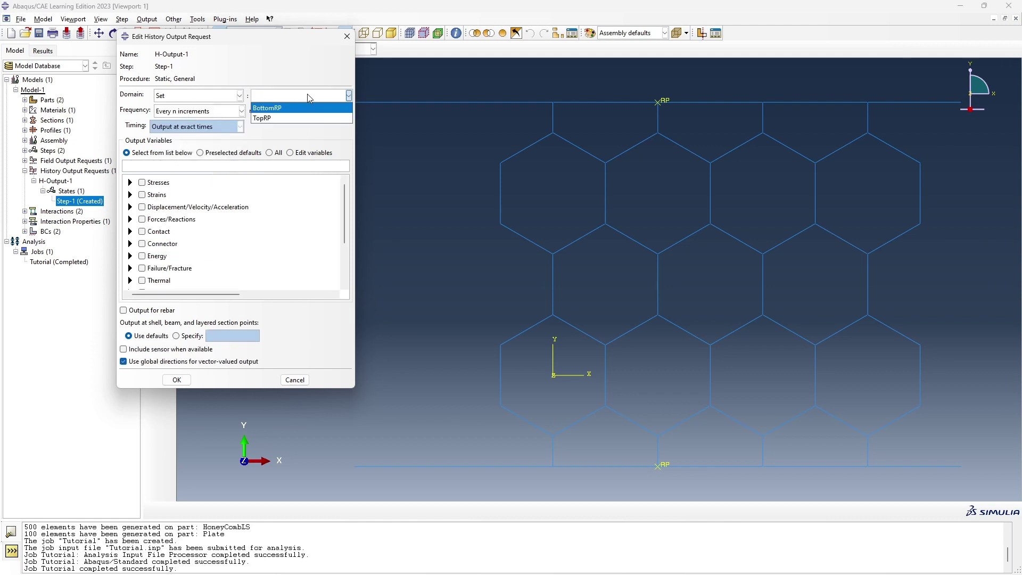
pyautogui.click(278, 109)
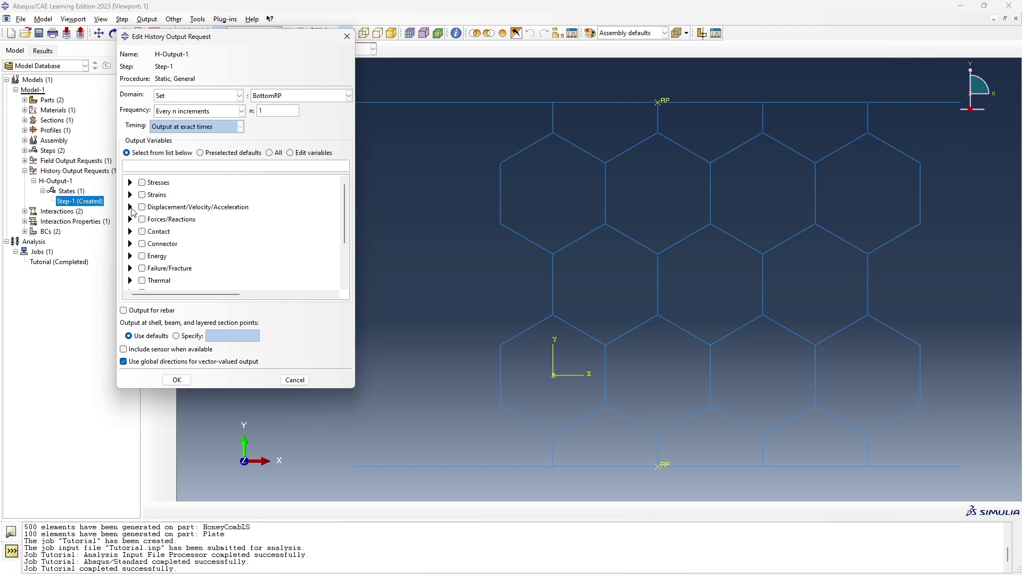
# Step: Request displacement U2 and reaction force RF2 as the output variables for BottomRP and save the H-Output-1 request
pyautogui.click(130, 207)
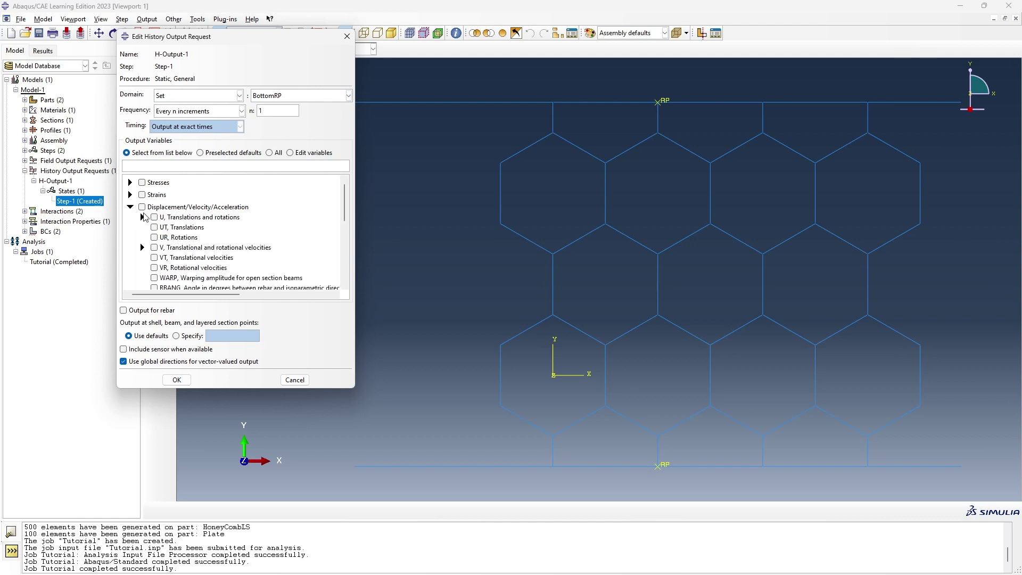
pyautogui.click(143, 217)
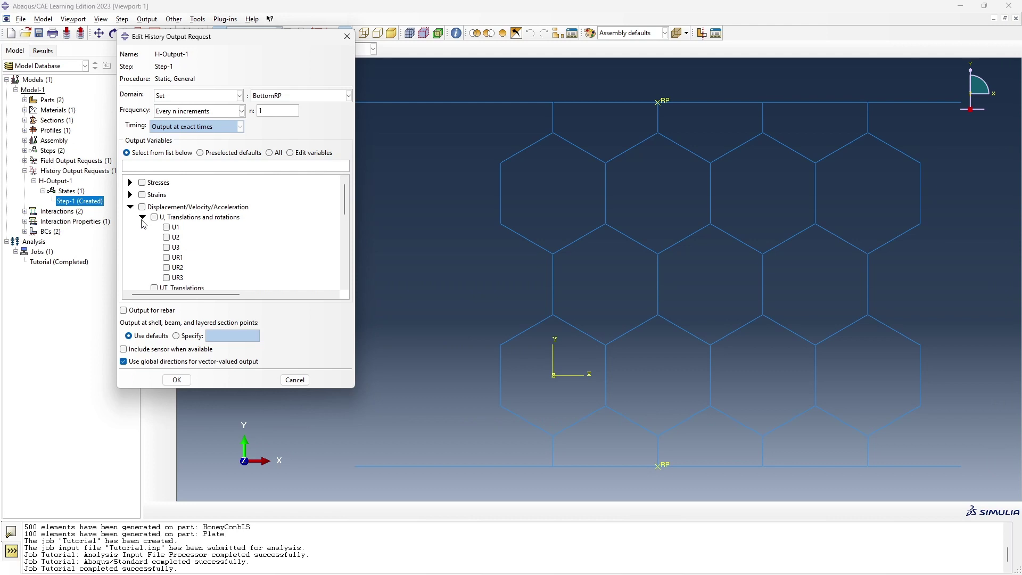
pyautogui.click(166, 237)
pyautogui.click(130, 207)
pyautogui.click(130, 219)
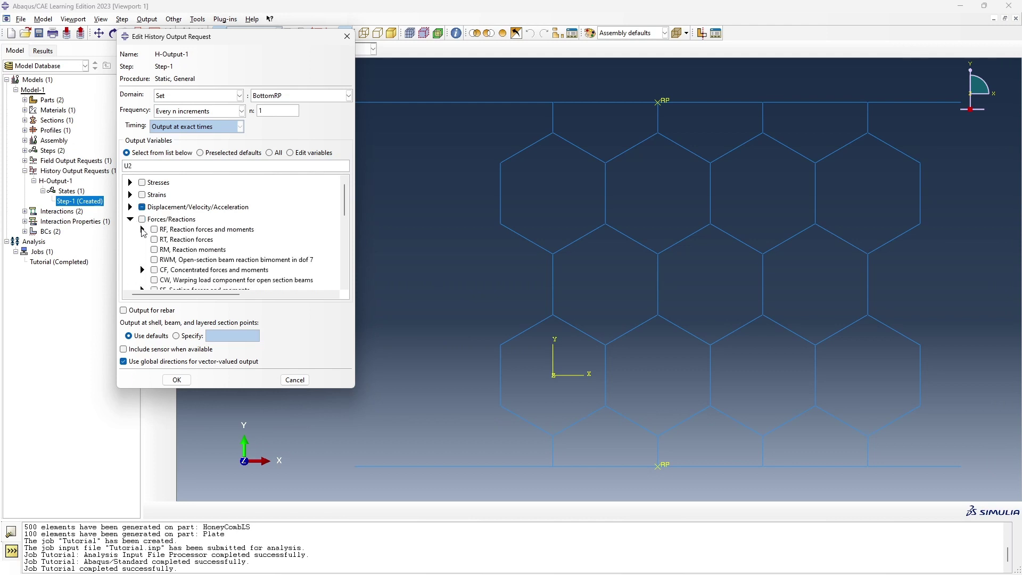
pyautogui.click(143, 230)
pyautogui.click(167, 250)
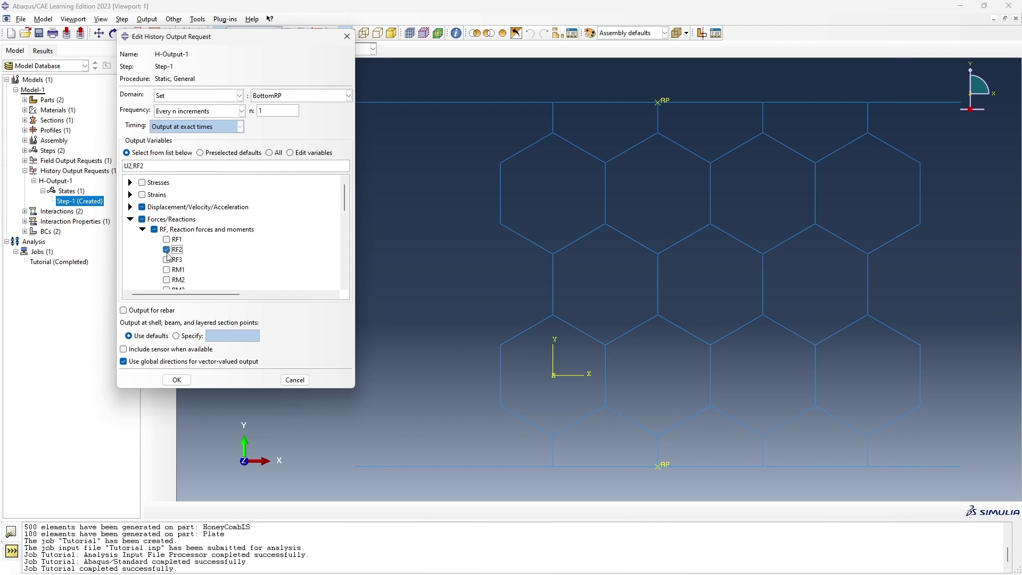
pyautogui.click(176, 380)
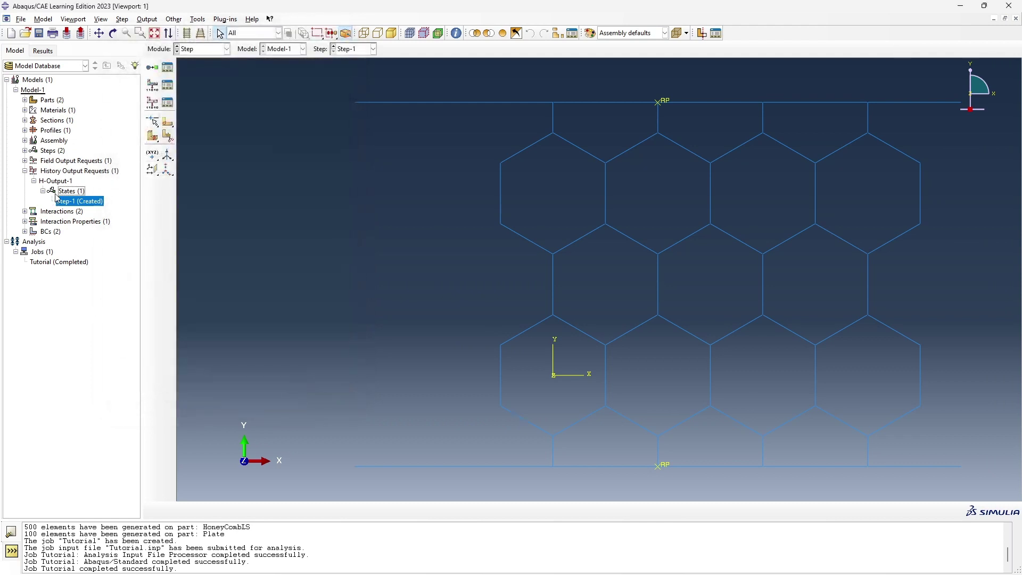
# Step: Create a second history output request in Step-1 with a Set domain, and try to assign it the set TopRP
pyautogui.rightClick(60, 171)
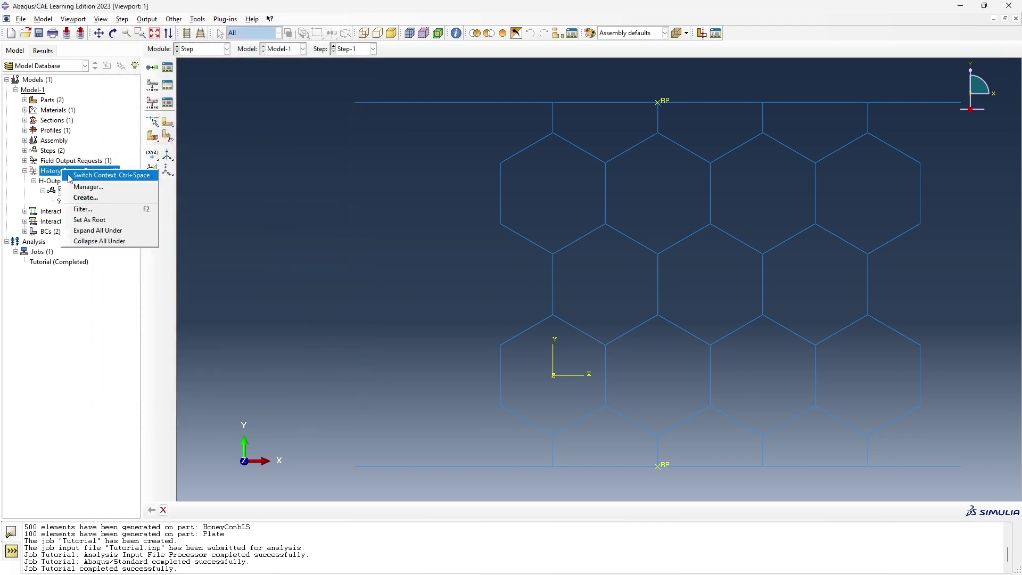
pyautogui.click(85, 197)
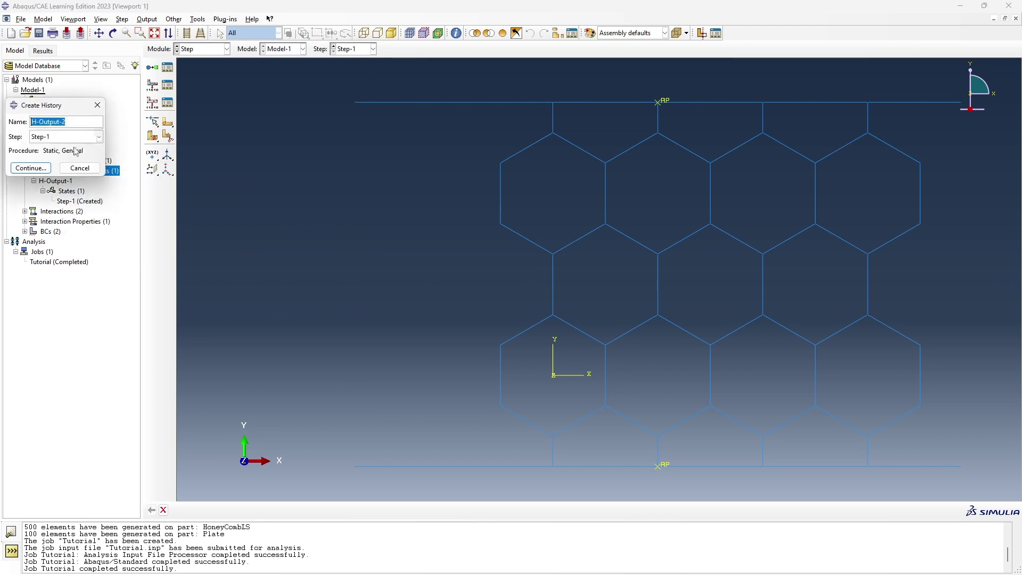
pyautogui.click(31, 168)
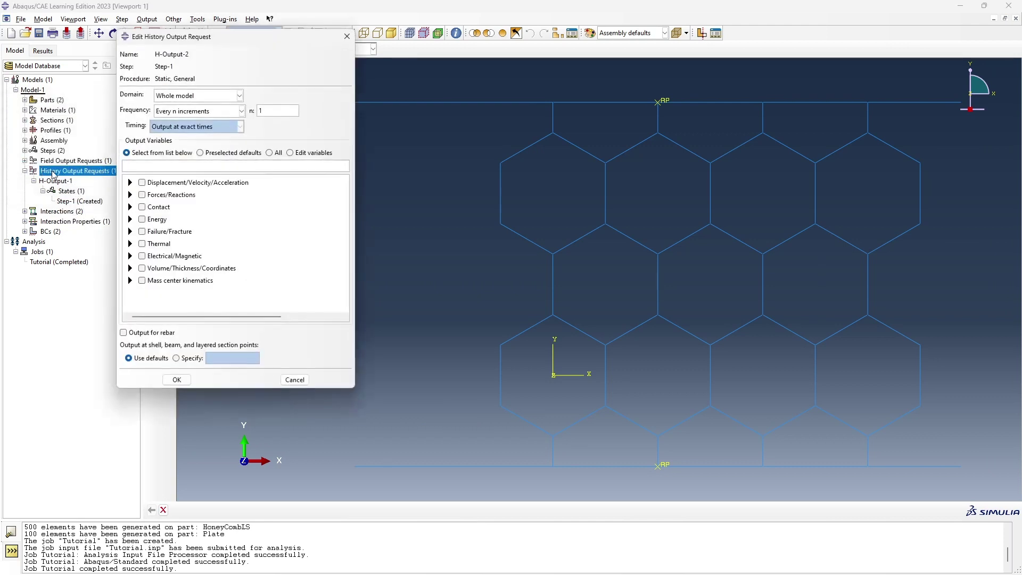
pyautogui.click(239, 96)
pyautogui.click(213, 115)
pyautogui.click(349, 95)
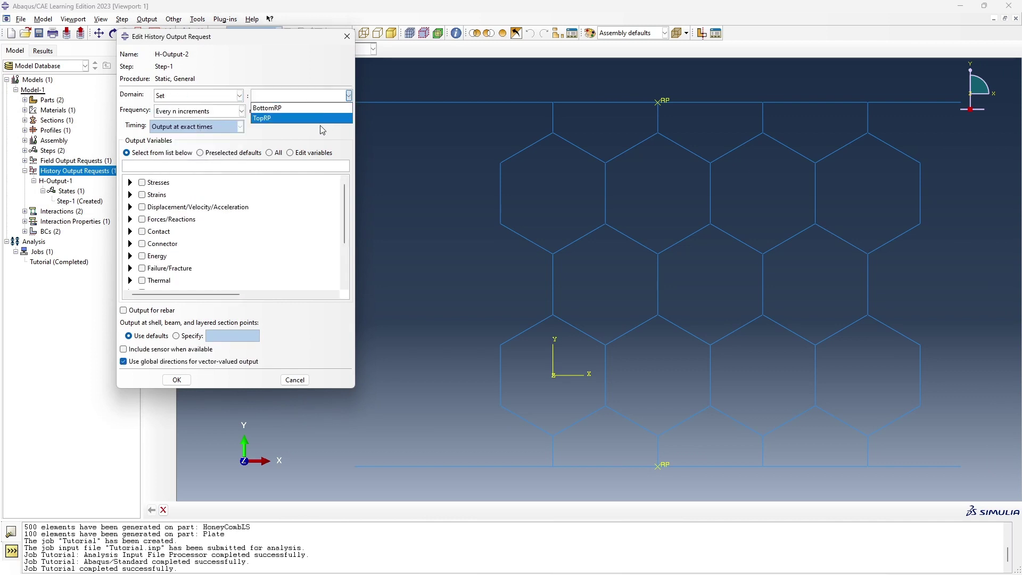
pyautogui.click(314, 123)
# Step: Select displacement U2 and reaction force RF2 as the output variables of the second history output request
pyautogui.click(130, 207)
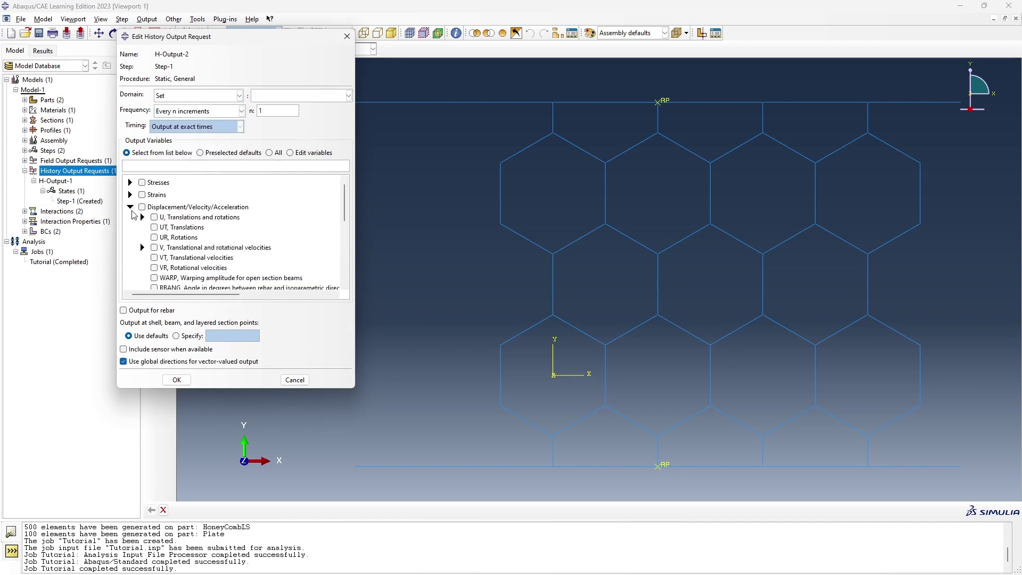
pyautogui.click(143, 217)
pyautogui.click(166, 238)
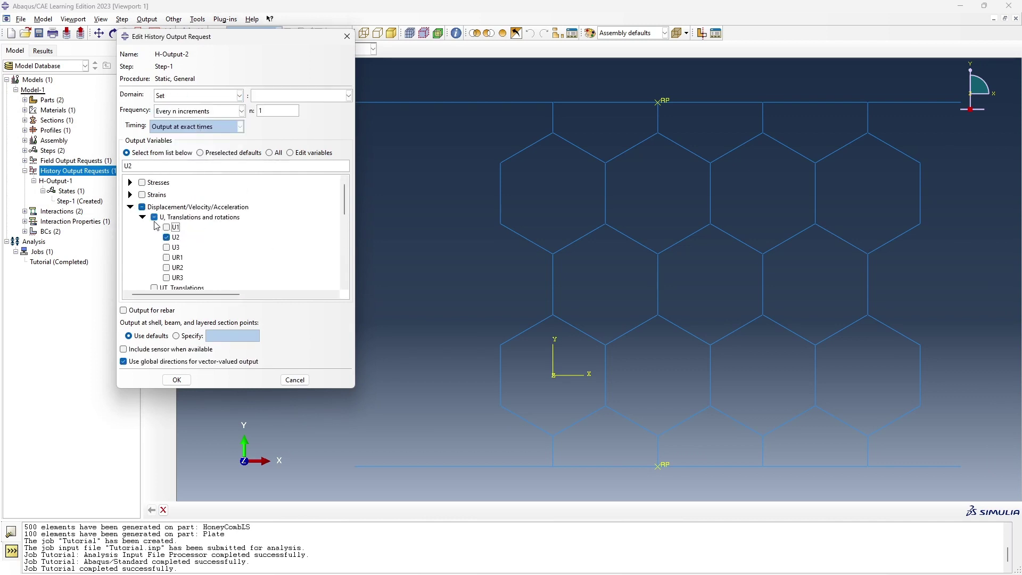
pyautogui.click(131, 207)
pyautogui.click(131, 219)
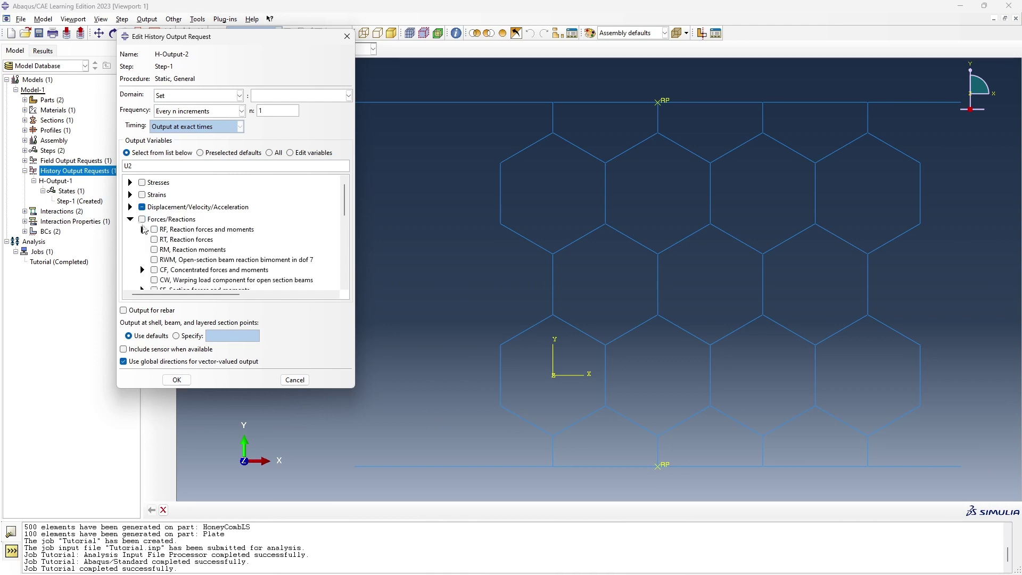
pyautogui.click(142, 230)
pyautogui.click(167, 249)
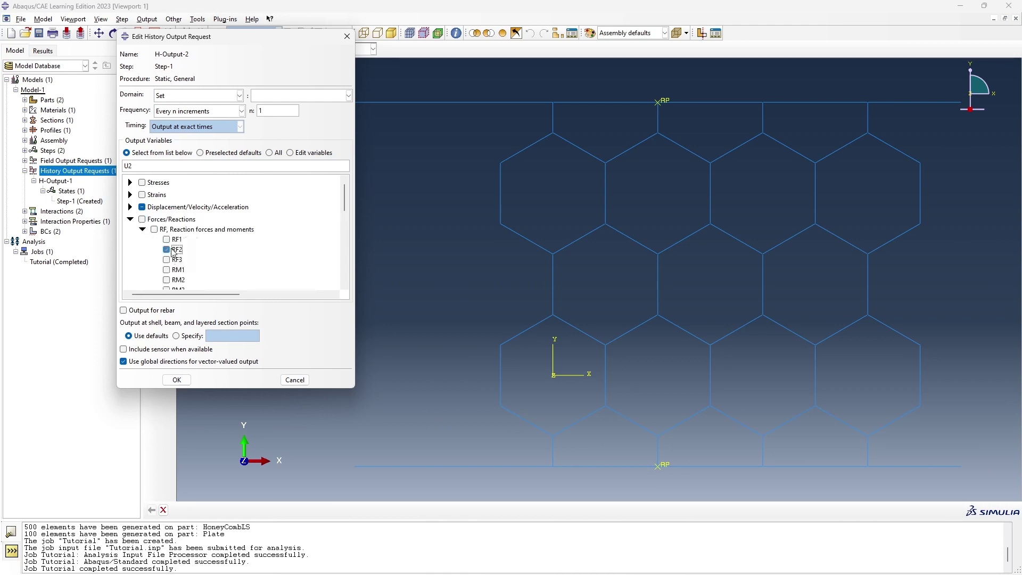
# Step: Assign the set TopRP as the domain of the H-Output-2 request and save the request
pyautogui.click(186, 381)
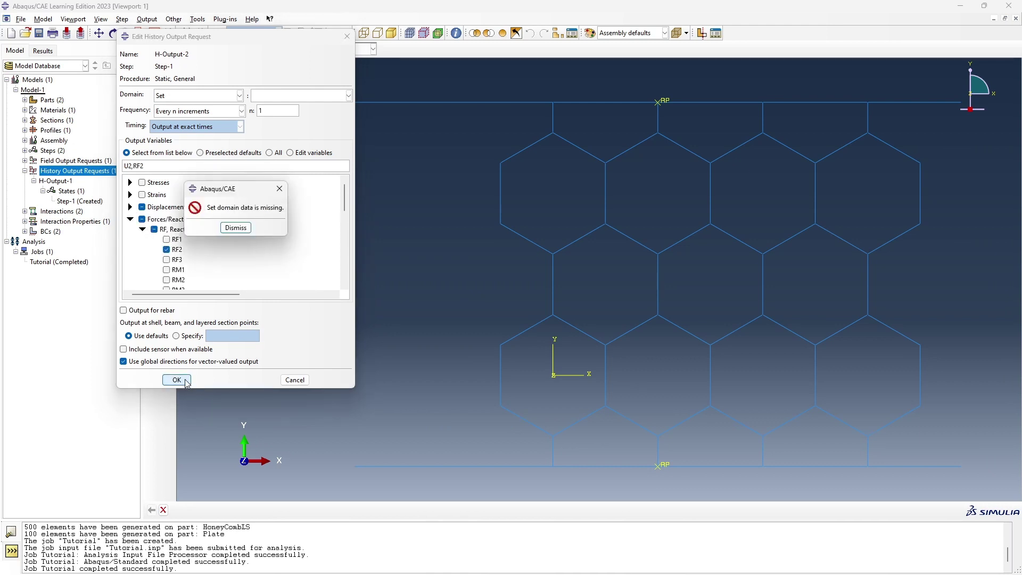
pyautogui.click(280, 189)
pyautogui.click(305, 96)
pyautogui.click(288, 118)
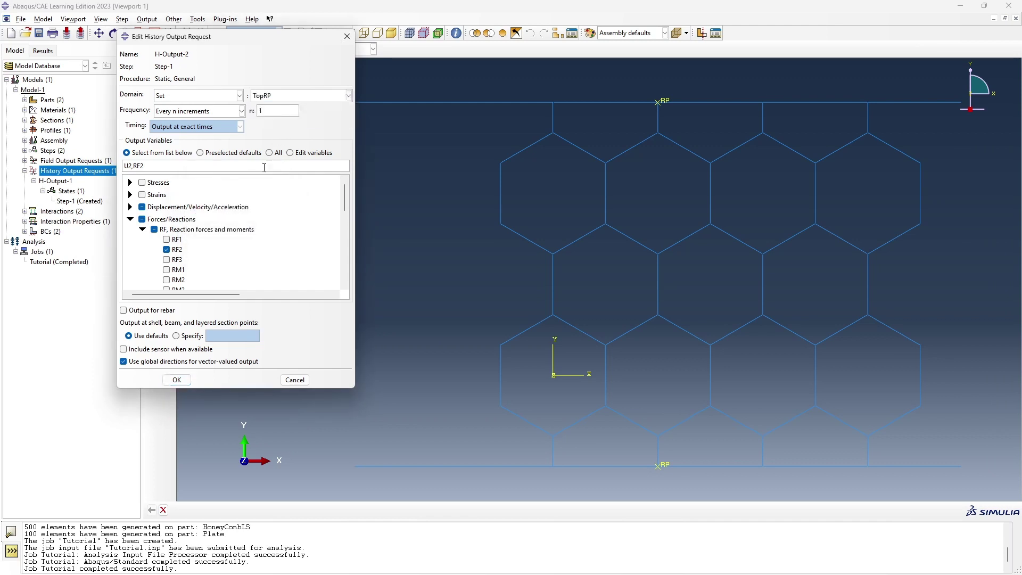
pyautogui.click(180, 380)
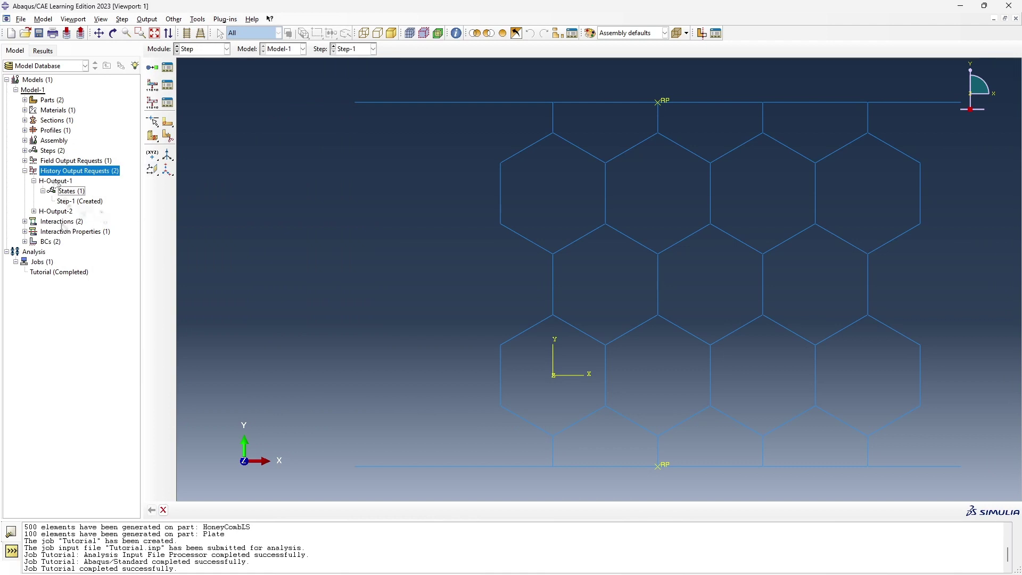
# Step: Resubmit the Tutorial job for analysis, overwriting its existing job files
pyautogui.rightClick(56, 272)
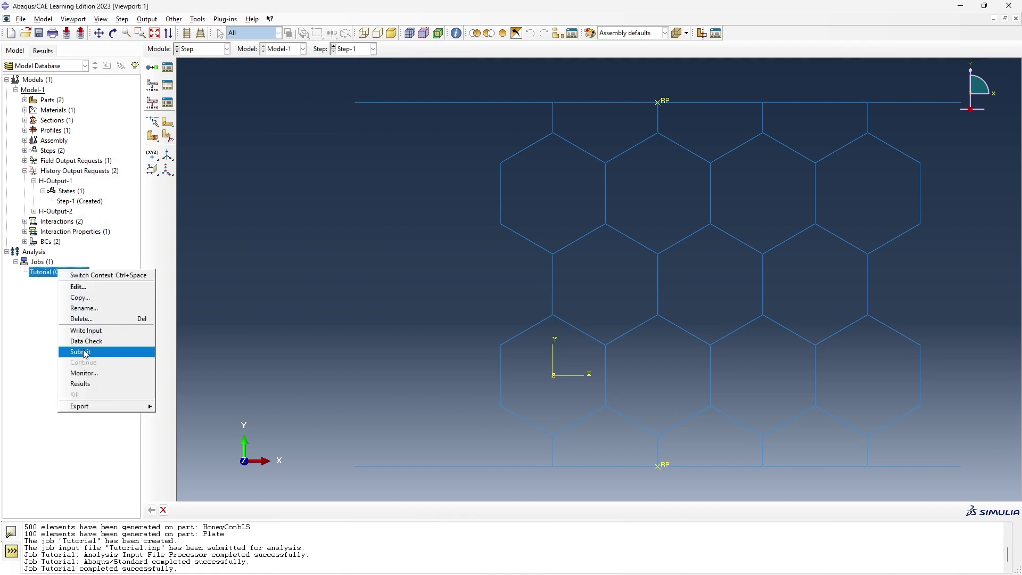
pyautogui.click(92, 353)
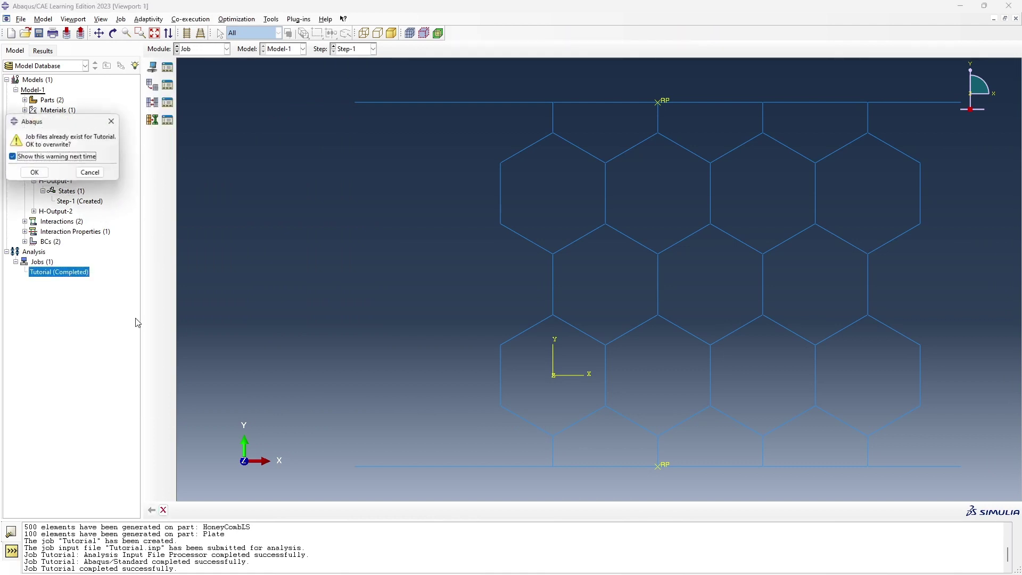
pyautogui.click(36, 173)
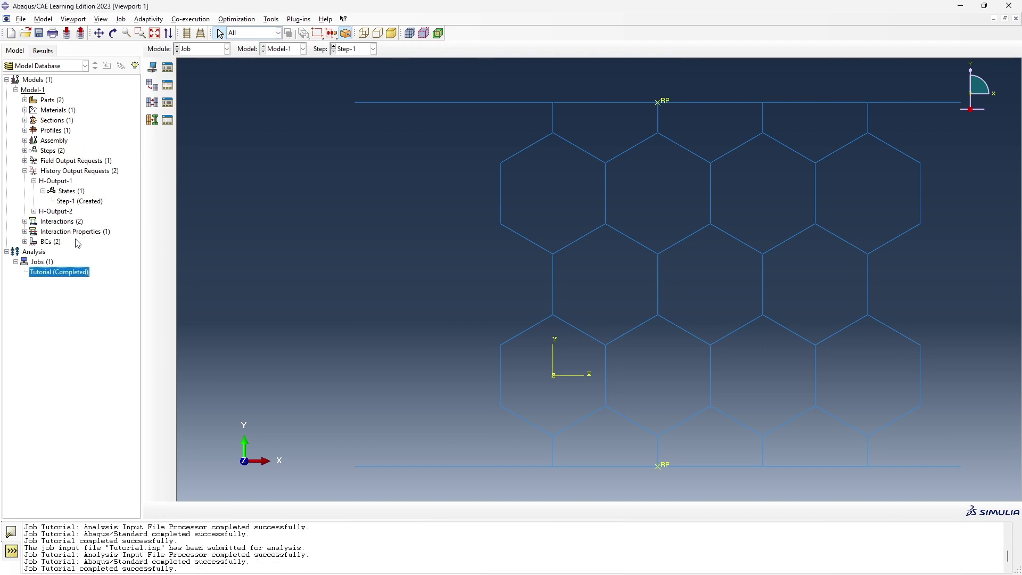
# Step: Open the results of the Tutorial job and plot the Mises stress contours on the deformed shape
pyautogui.rightClick(76, 274)
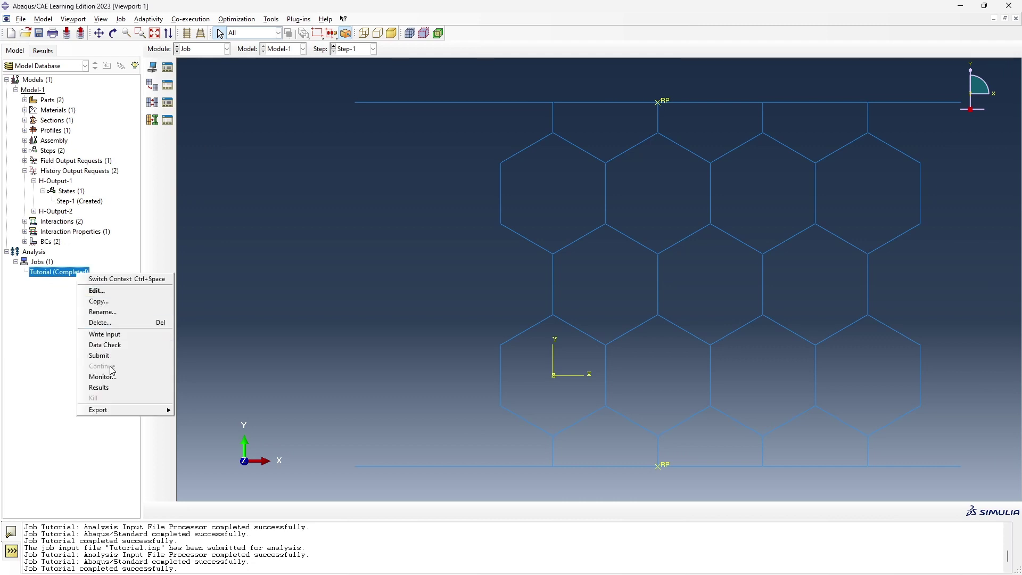
pyautogui.click(116, 394)
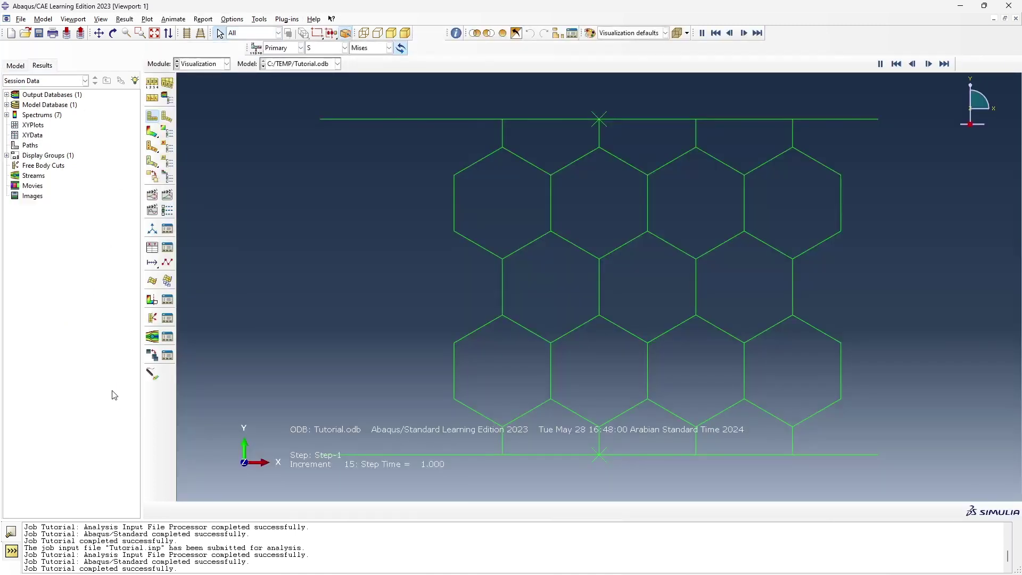
pyautogui.click(152, 131)
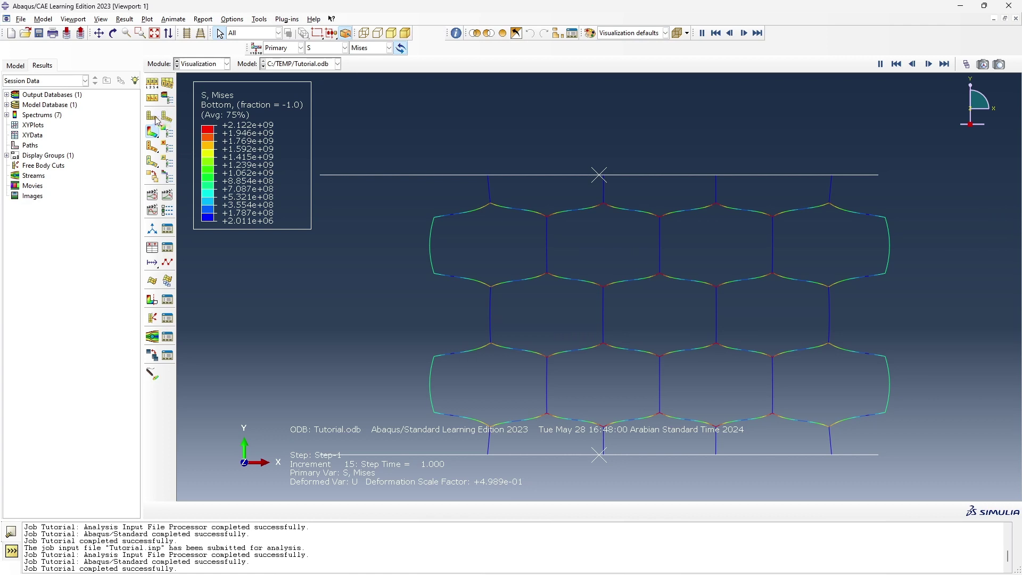
# Step: Plot the RF2 reaction force history from the ODB history output for BottomRP and for TopRP
pyautogui.click(153, 247)
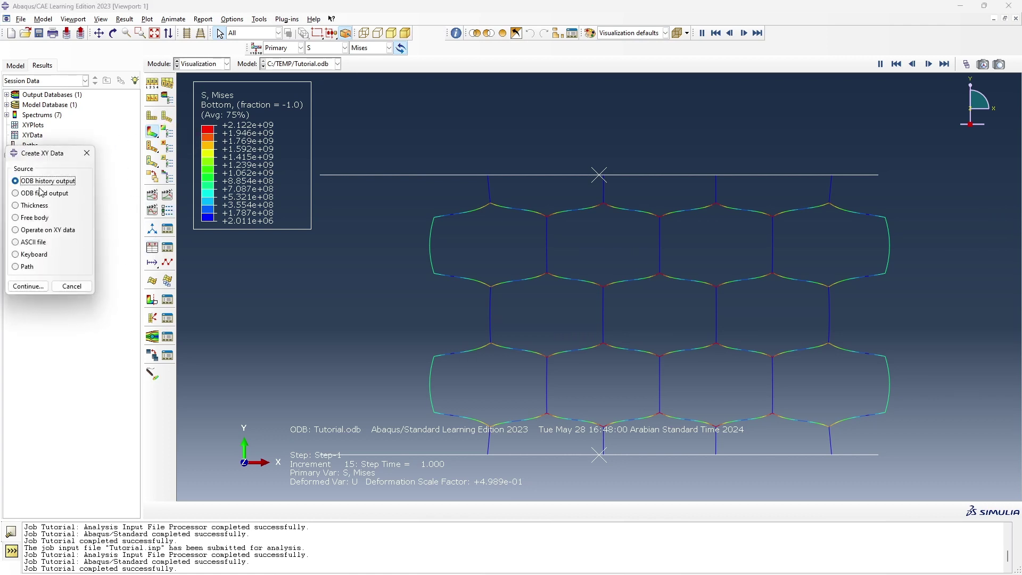
pyautogui.click(42, 287)
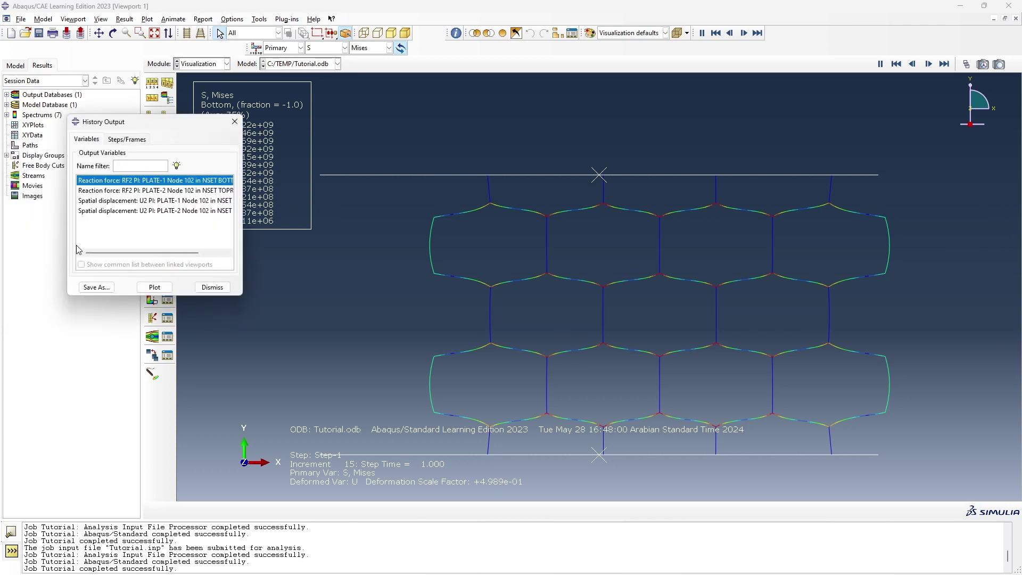
pyautogui.click(151, 288)
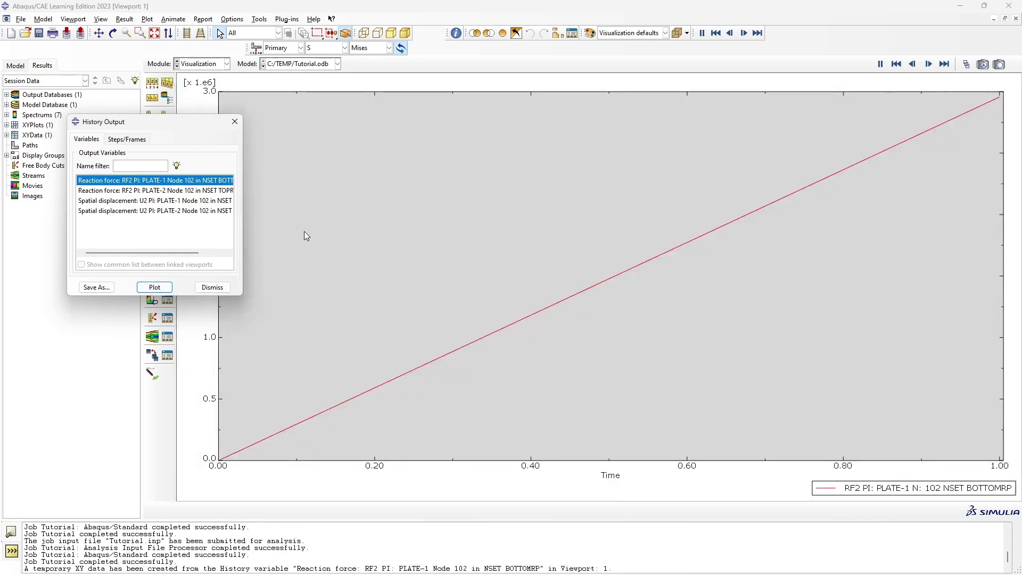
pyautogui.click(166, 190)
pyautogui.click(155, 288)
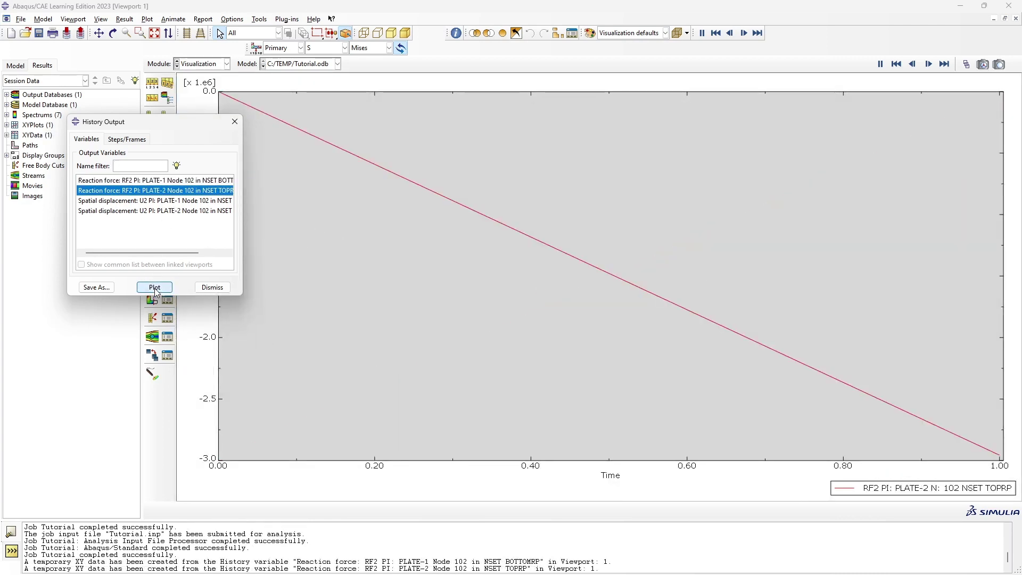
# Step: Plot the U2 displacement history of the bottom and top plate reference points, and close the history output list
pyautogui.click(163, 200)
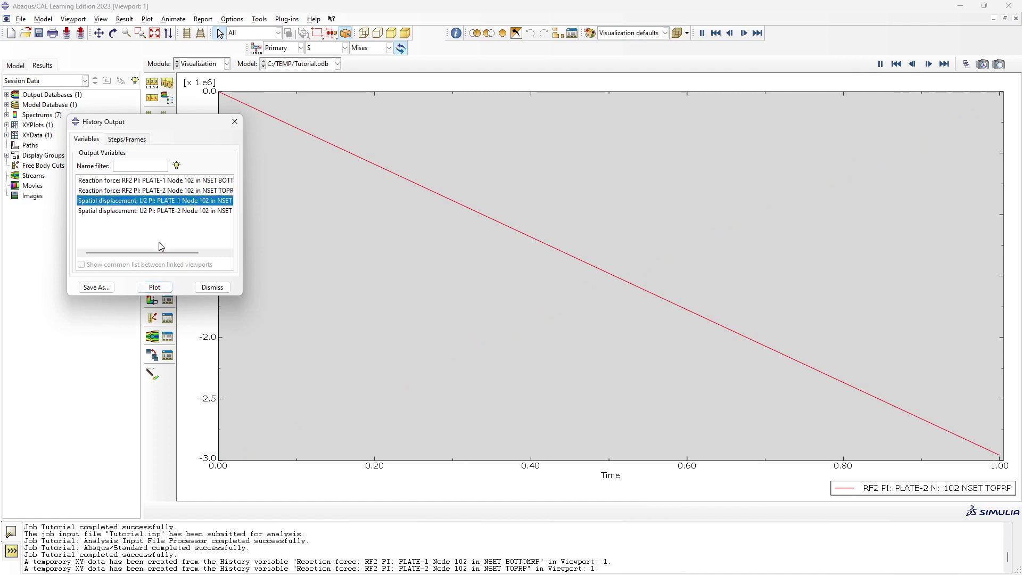
pyautogui.click(154, 287)
pyautogui.click(179, 212)
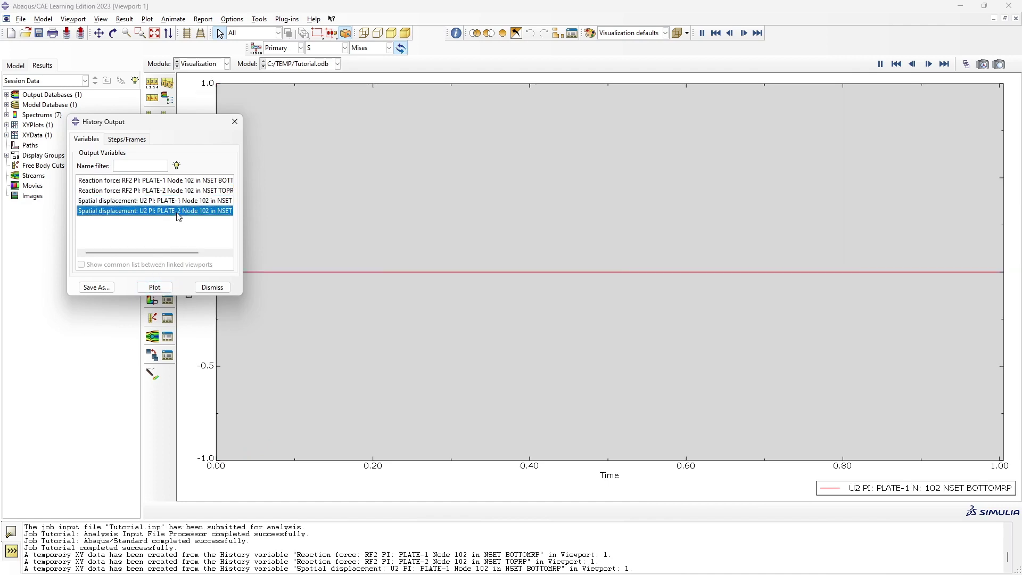
pyautogui.click(154, 286)
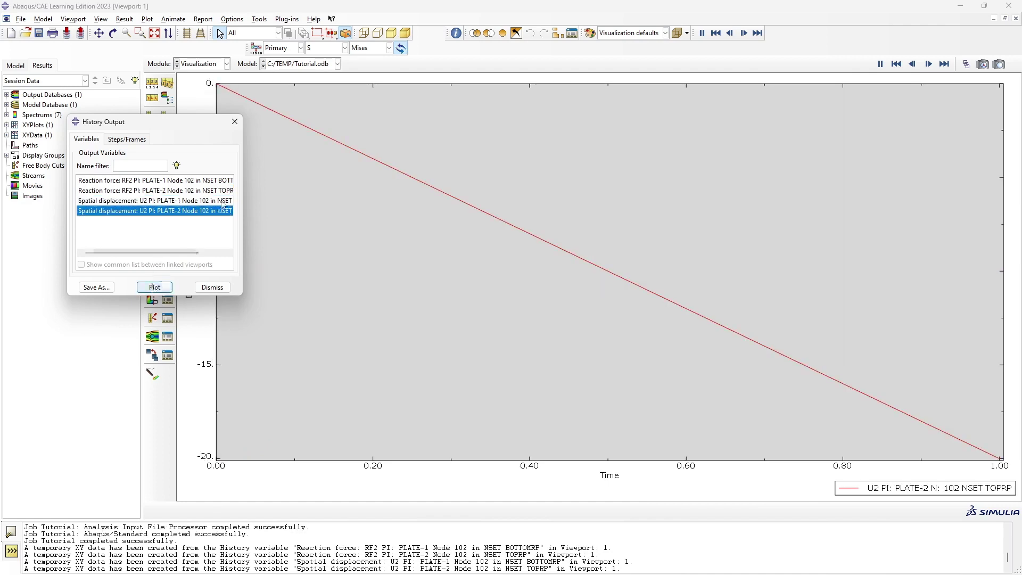
pyautogui.click(223, 291)
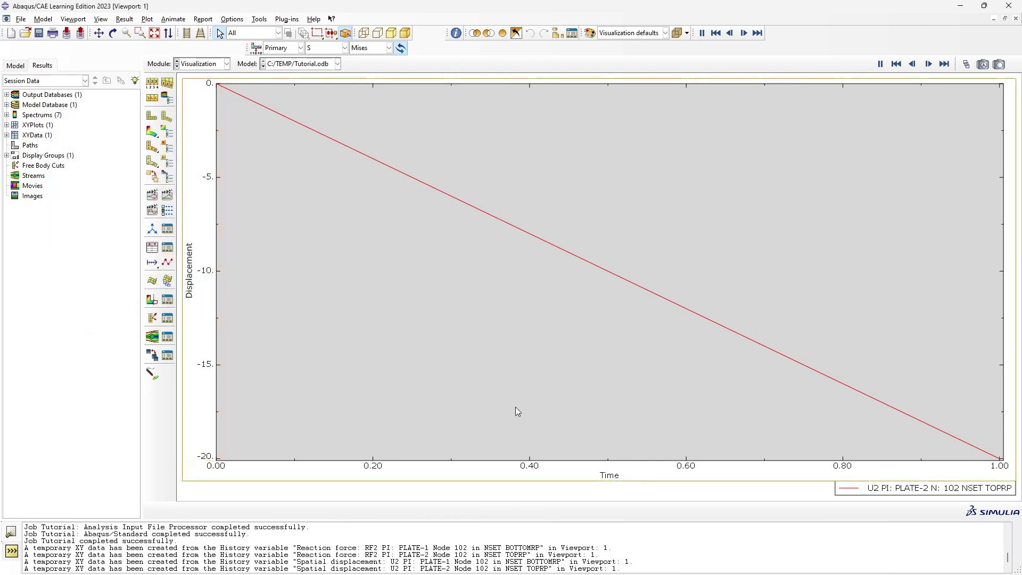
pyautogui.click(152, 247)
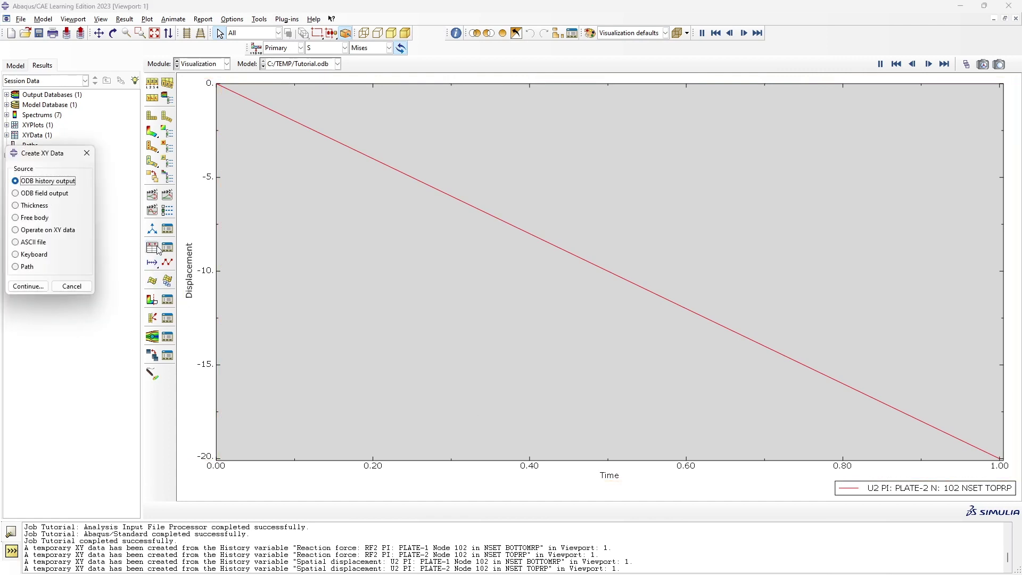
pyautogui.click(16, 230)
pyautogui.click(28, 286)
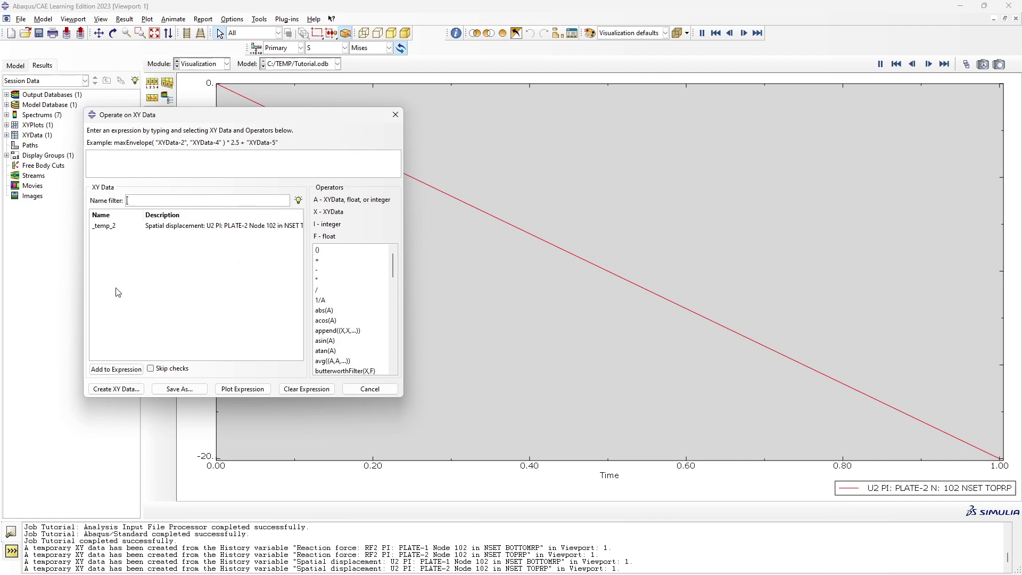
pyautogui.click(395, 114)
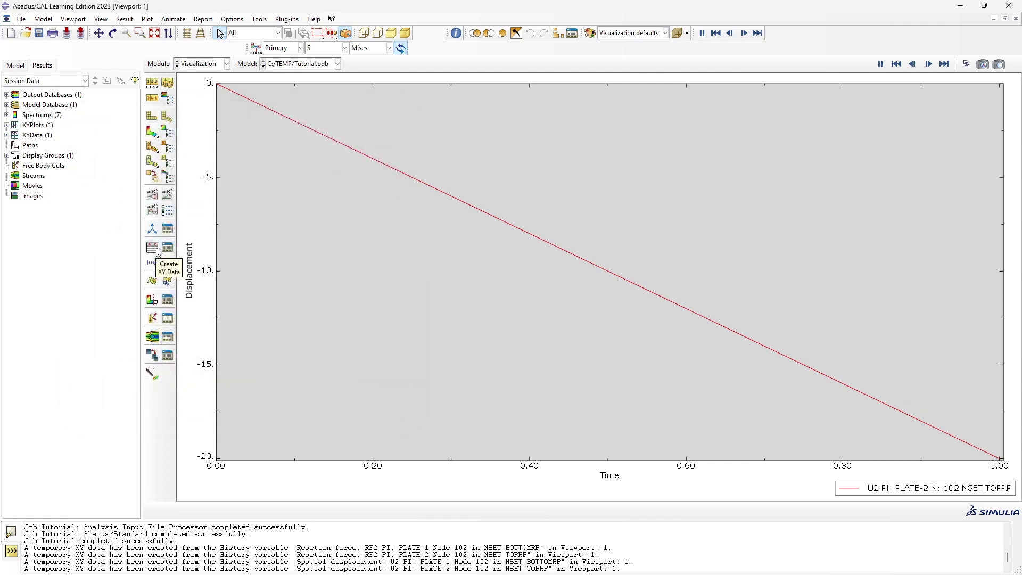
# Step: Save the RF2 reaction force history of PLATE-1 at the bottom reference point as XY data named Force
pyautogui.click(153, 230)
pyautogui.click(14, 181)
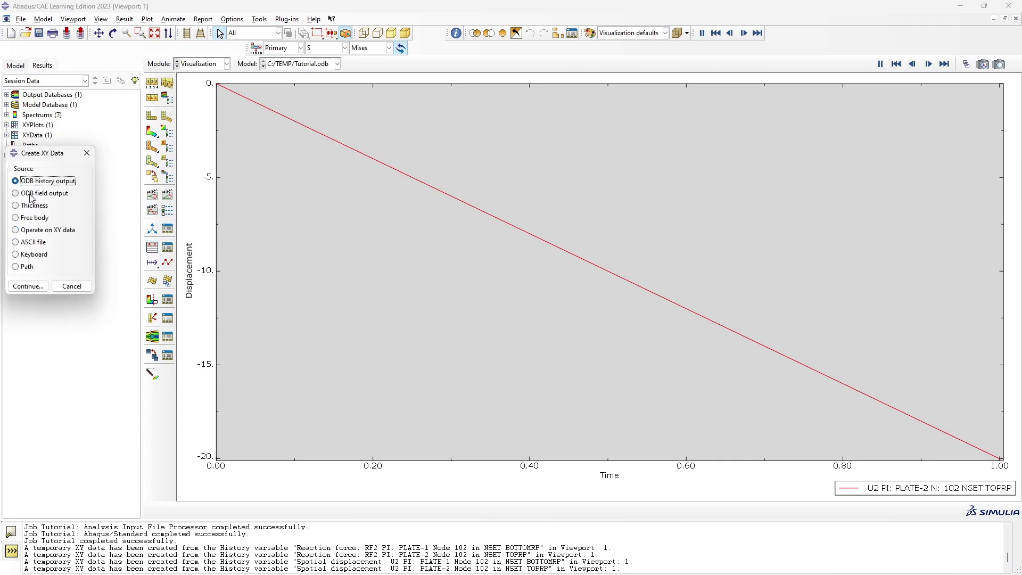
pyautogui.click(28, 287)
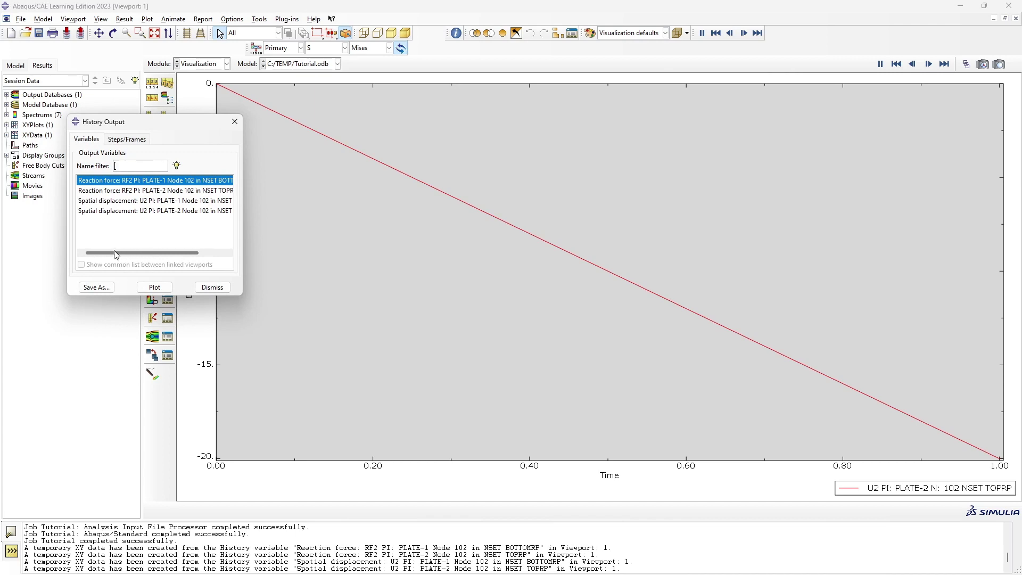
pyautogui.moveTo(149, 251); pyautogui.dragTo(133, 196)
pyautogui.click(96, 287)
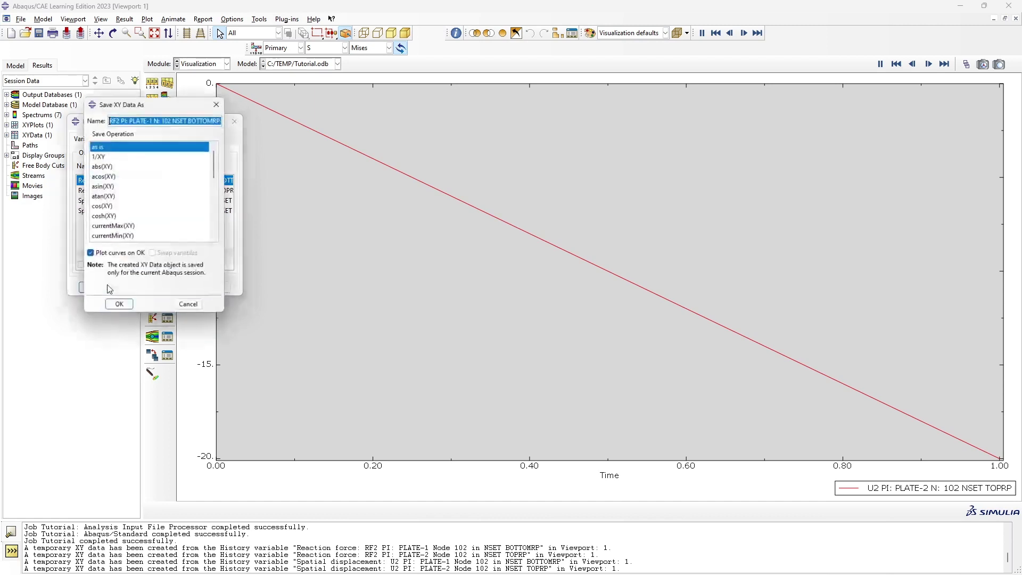
pyautogui.press('BackSpace')
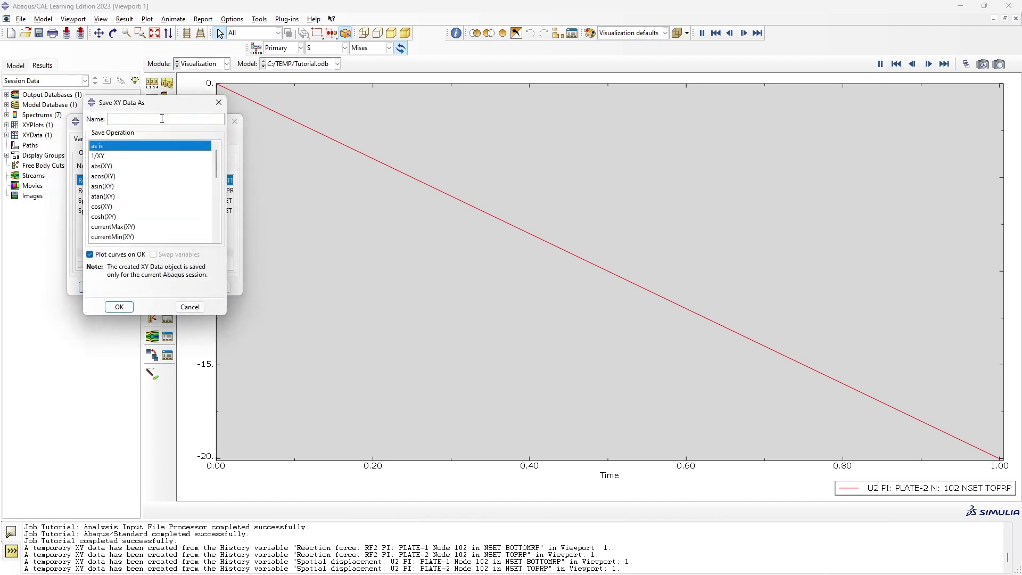
pyautogui.write('Force')
pyautogui.press('Return')
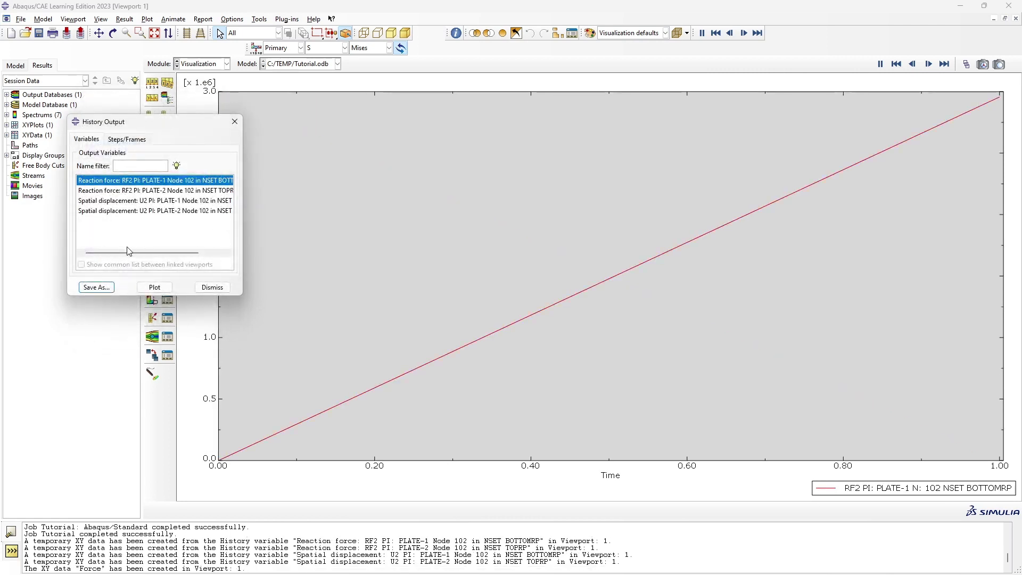
# Step: Save the U2 displacement history of PLATE-2 at TopRP as XY data named Displ and close the history output list
pyautogui.moveTo(130, 252); pyautogui.dragTo(156, 252)
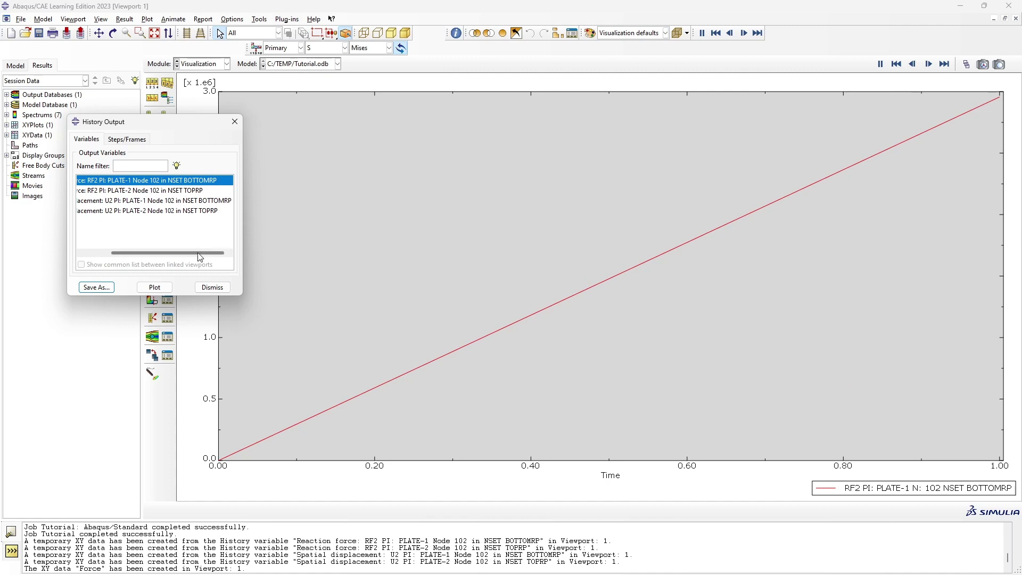
pyautogui.moveTo(169, 253); pyautogui.dragTo(80, 252)
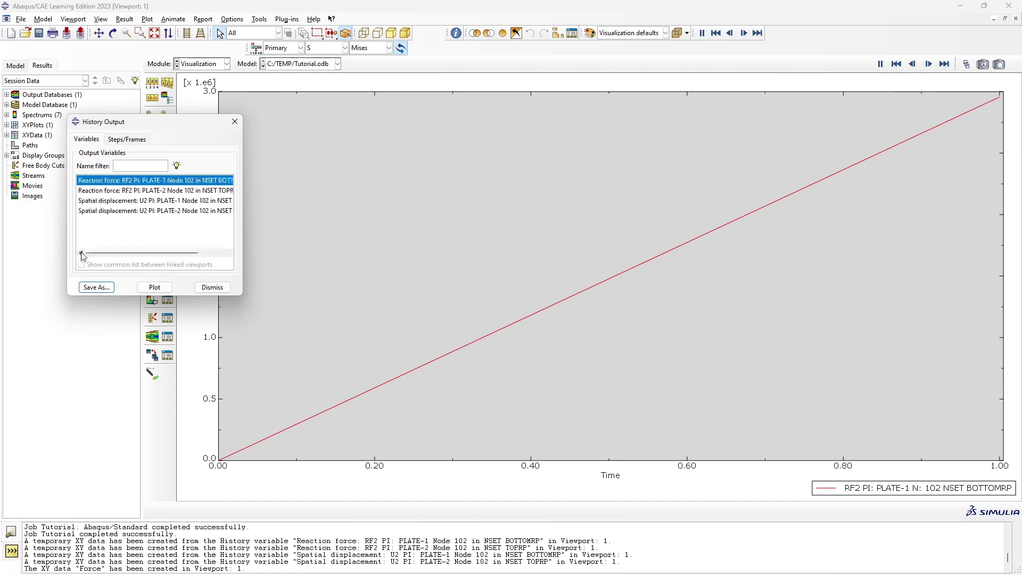
pyautogui.click(119, 211)
pyautogui.click(95, 287)
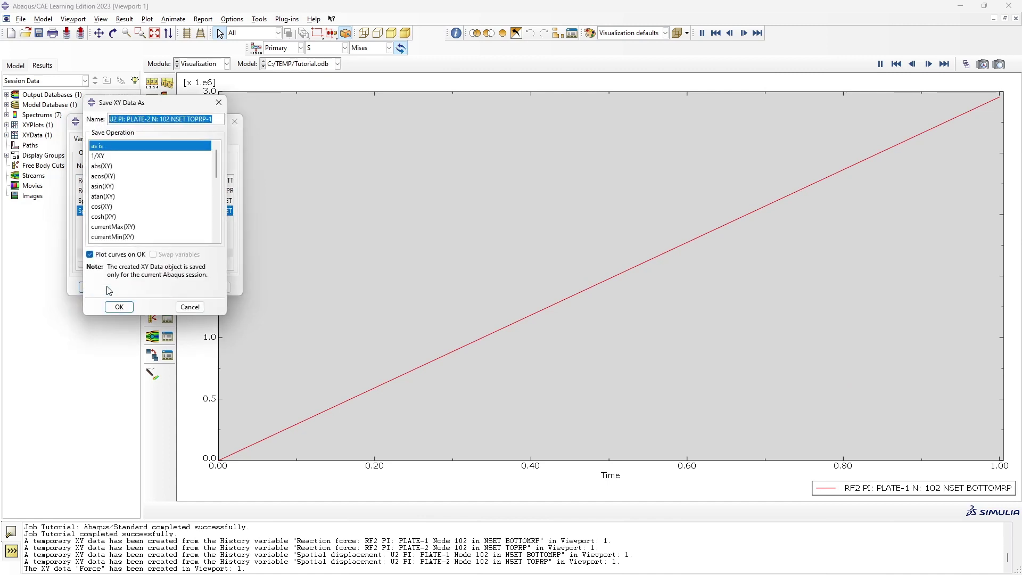
pyautogui.write('Disp')
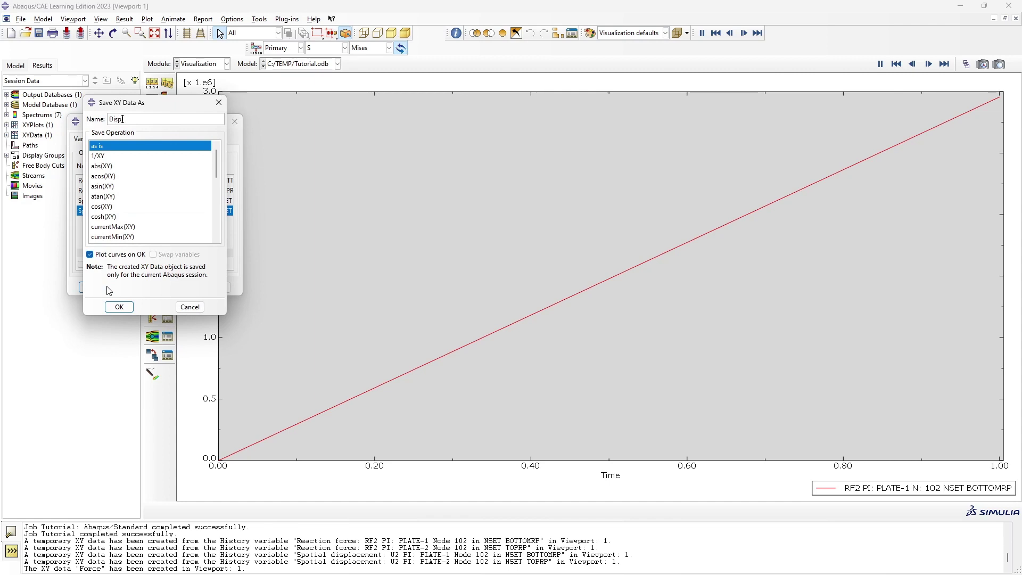
pyautogui.write('l')
pyautogui.press('Return')
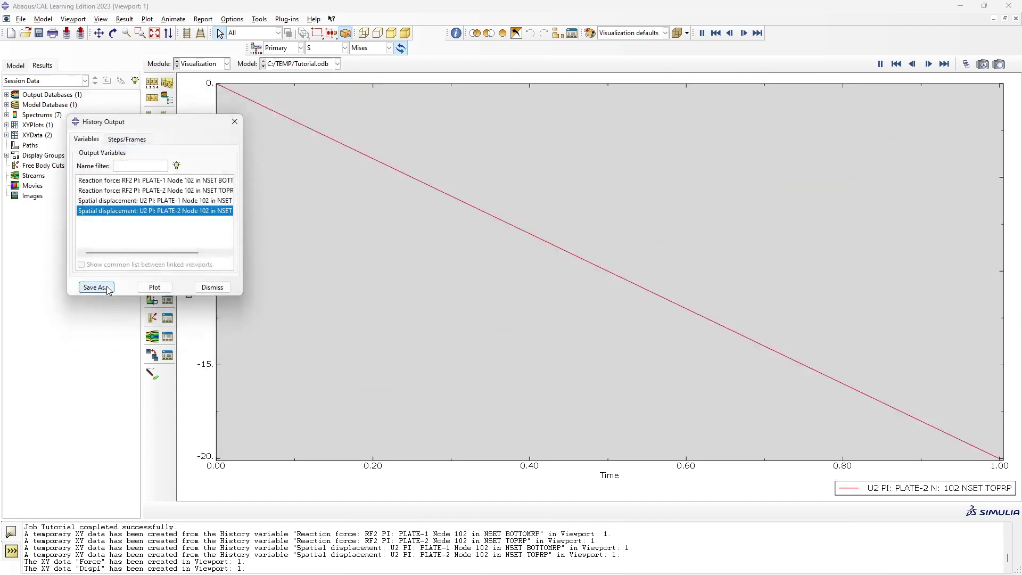
pyautogui.click(234, 124)
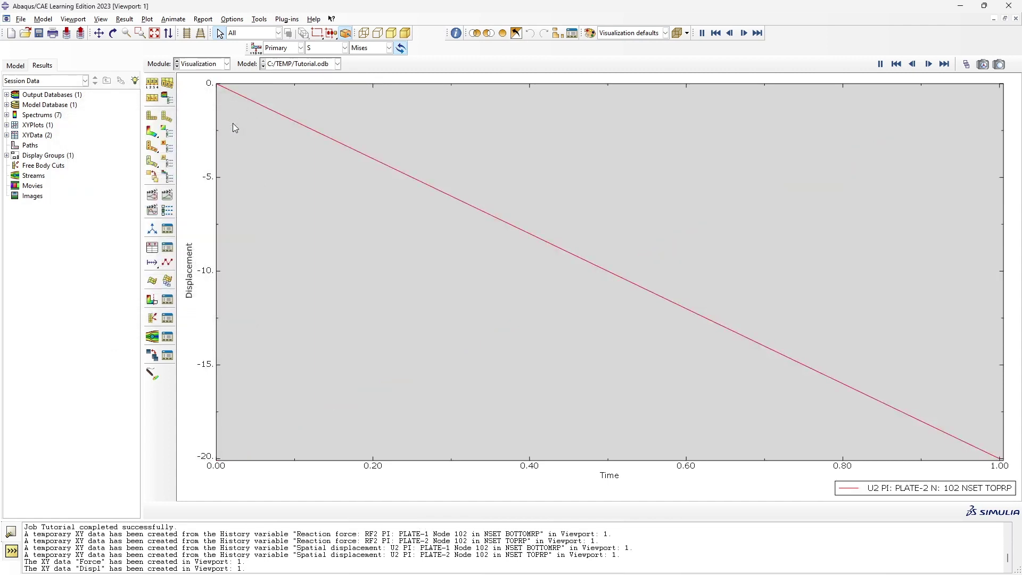
# Step: Start an operation on XY data and build the expression combine("Displ", "Force") from the two saved histories
pyautogui.click(153, 249)
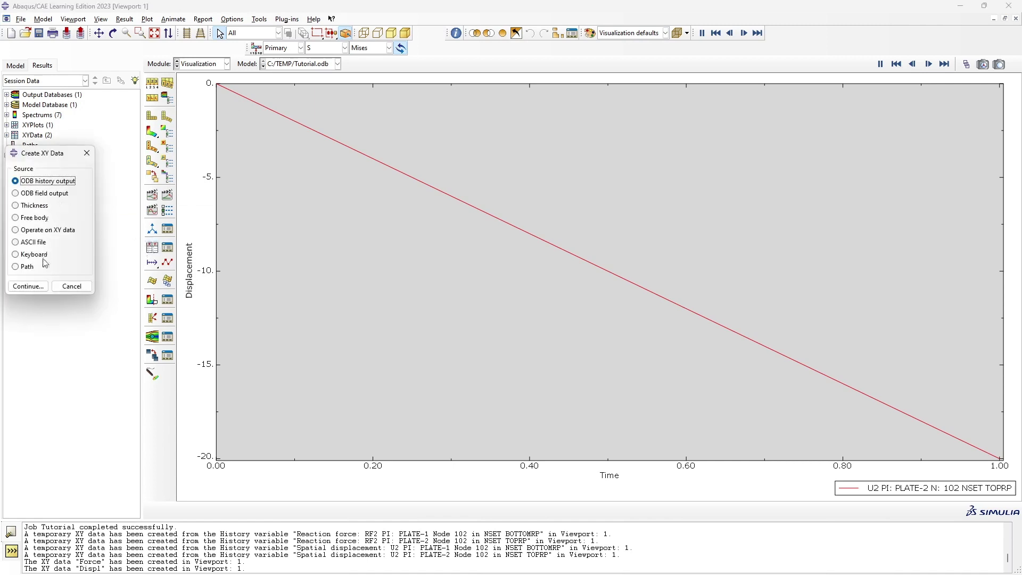
pyautogui.click(19, 233)
pyautogui.click(28, 286)
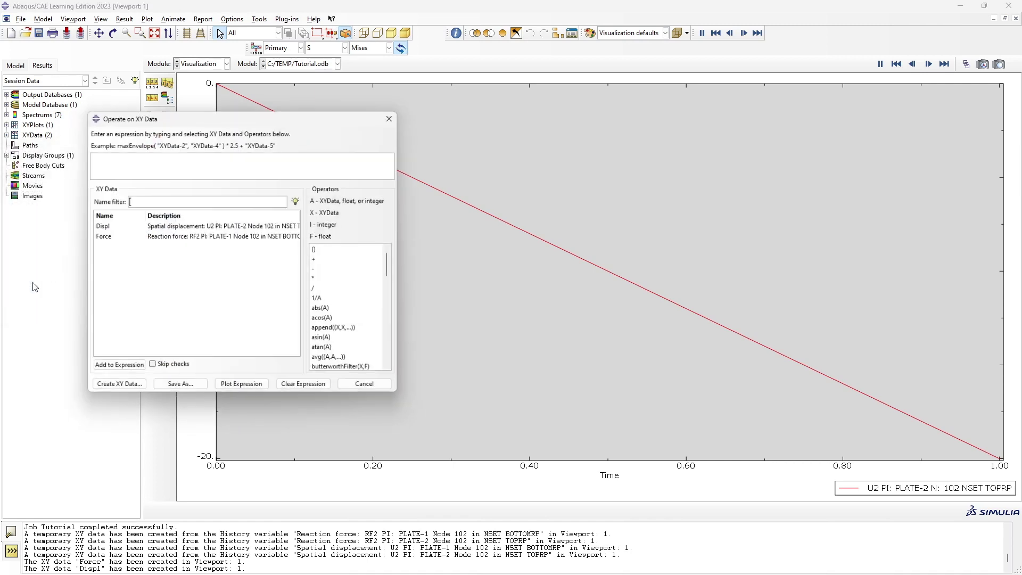
pyautogui.scroll(-5, 332, 333)
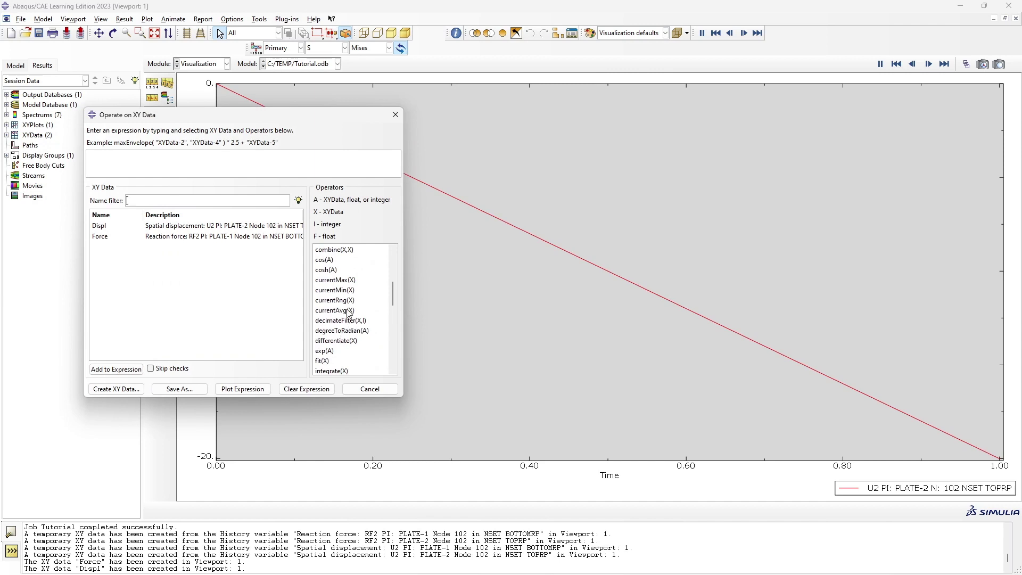
pyautogui.scroll(3, 349, 312)
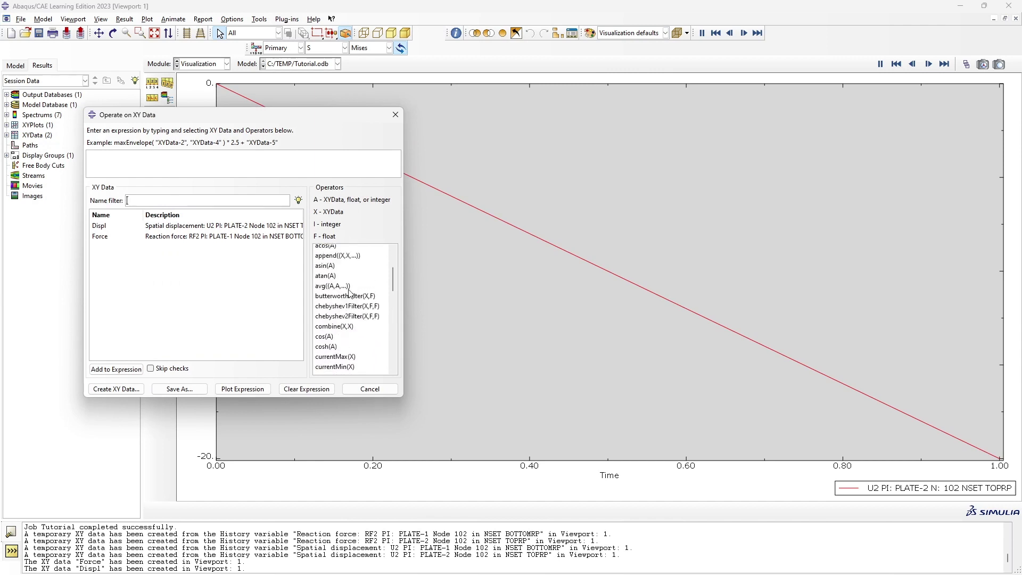
pyautogui.scroll(-2, 343, 303)
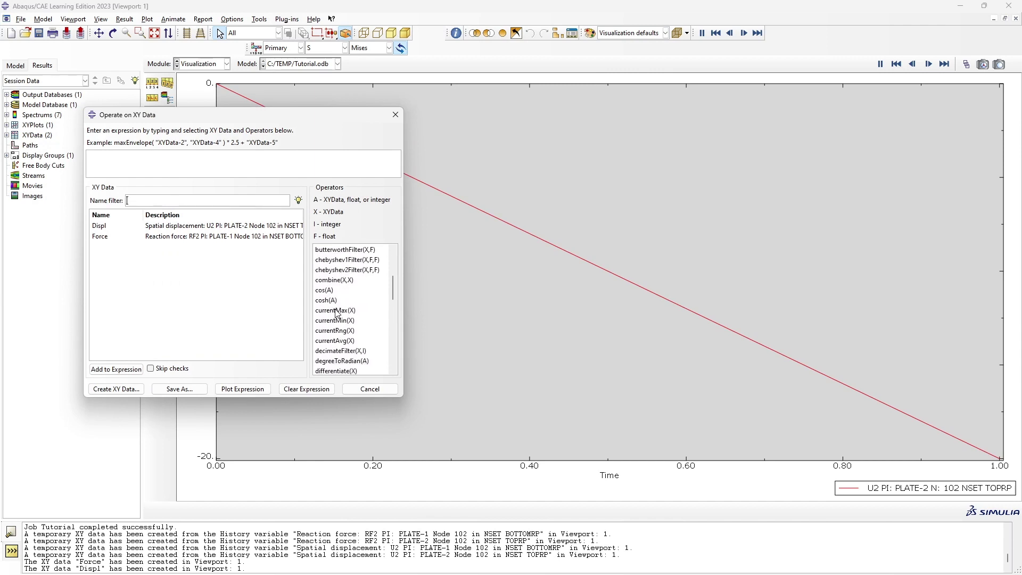
pyautogui.scroll(-3, 337, 341)
pyautogui.scroll(3, 337, 306)
pyautogui.click(334, 280)
pyautogui.click(124, 229)
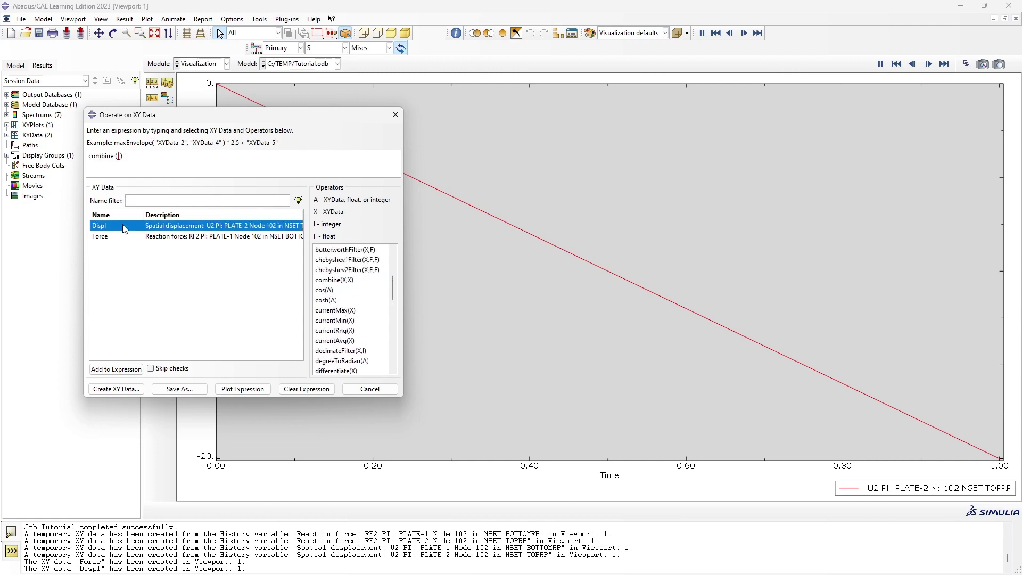
pyautogui.click(121, 240)
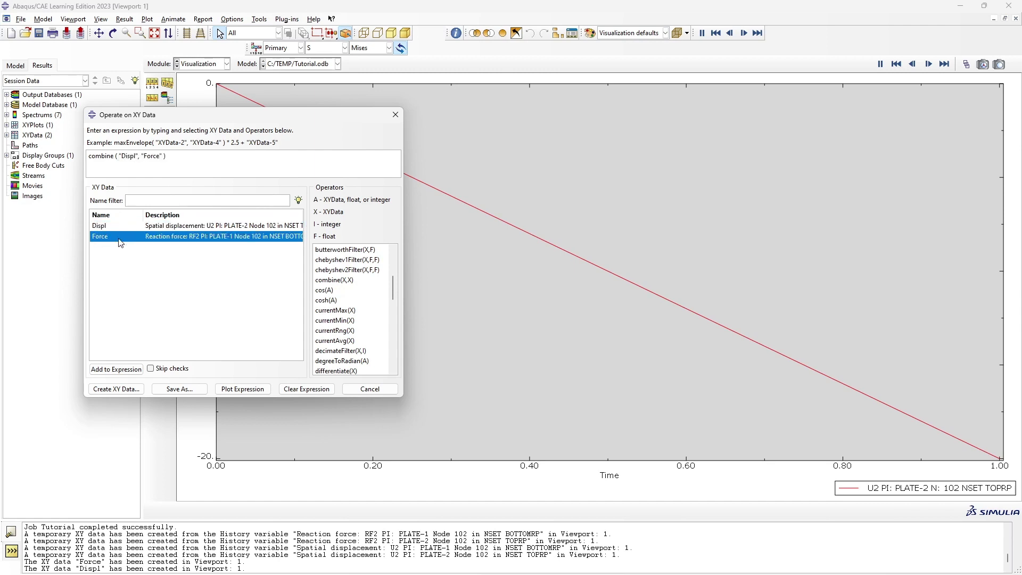
# Step: Plot the combined Displ and Force expression as a force-displacement curve and close the XY data operation
pyautogui.click(116, 390)
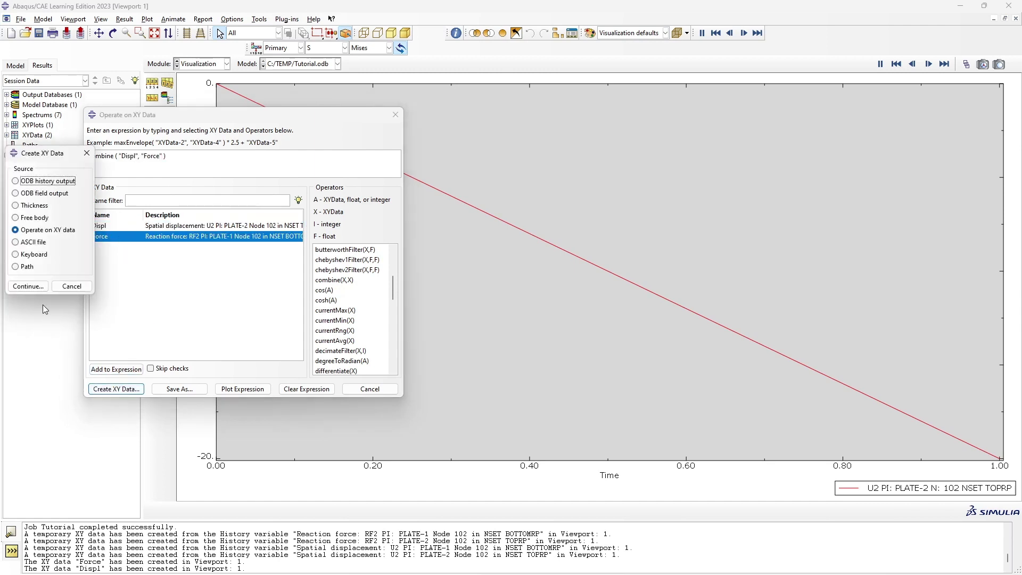
pyautogui.click(63, 288)
pyautogui.click(242, 390)
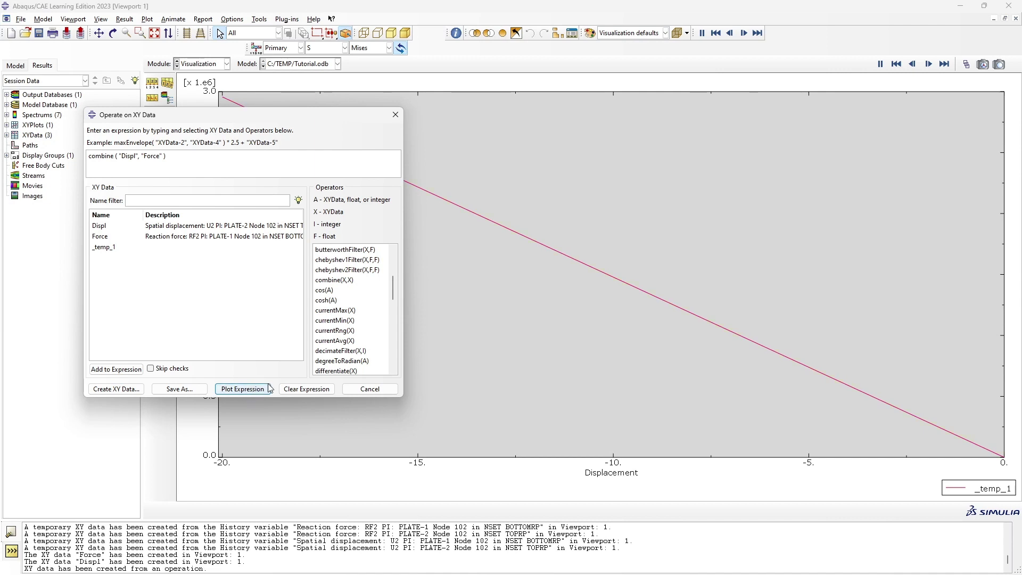
pyautogui.moveTo(277, 119); pyautogui.dragTo(195, 478)
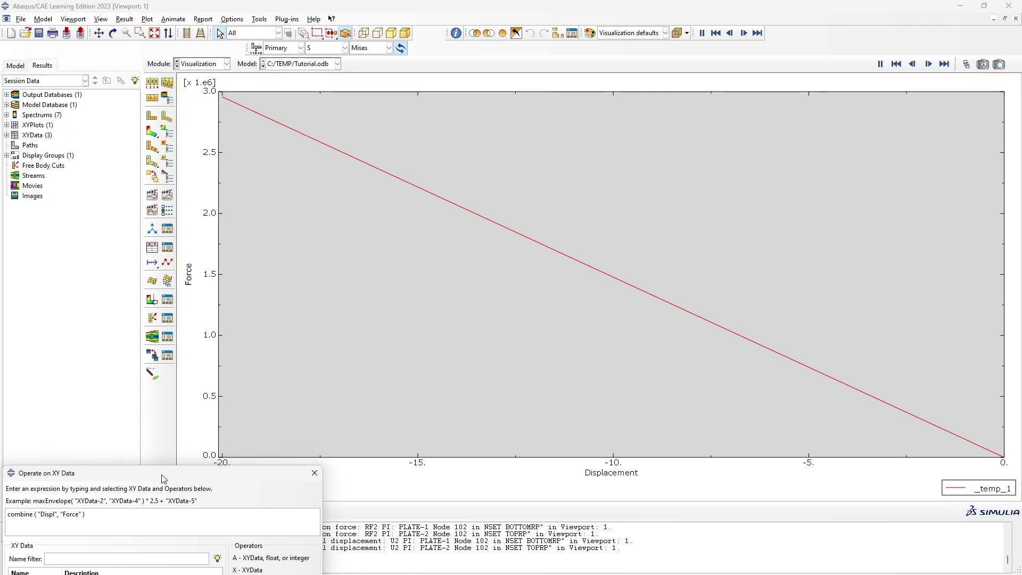
pyautogui.moveTo(164, 478); pyautogui.dragTo(294, 148)
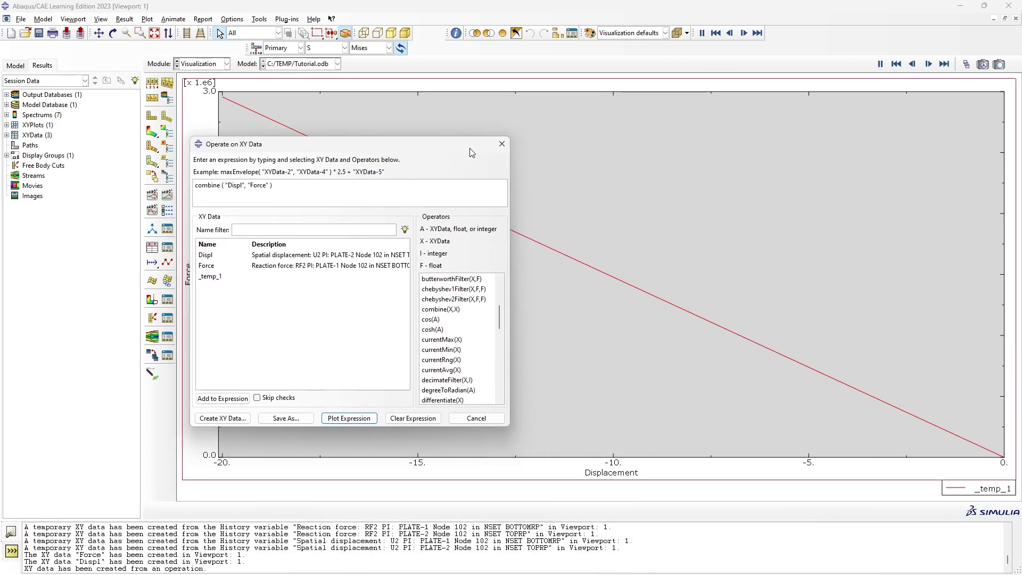
pyautogui.click(501, 144)
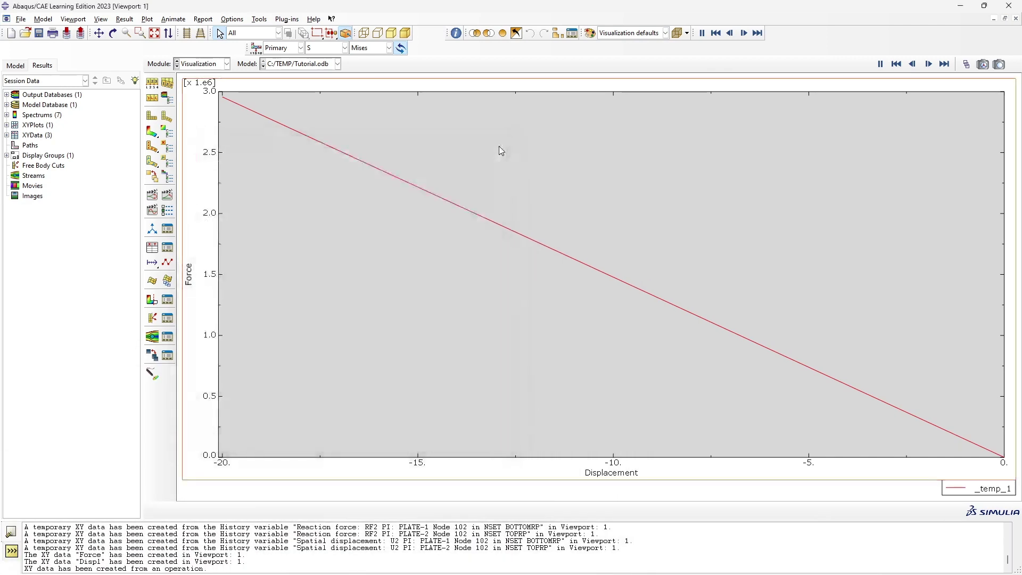
# Step: Open Excel Utilities, choose the current XY plot as the data for transfer from Abaqus/CAE to Excel, and close the dialog
pyautogui.click(288, 20)
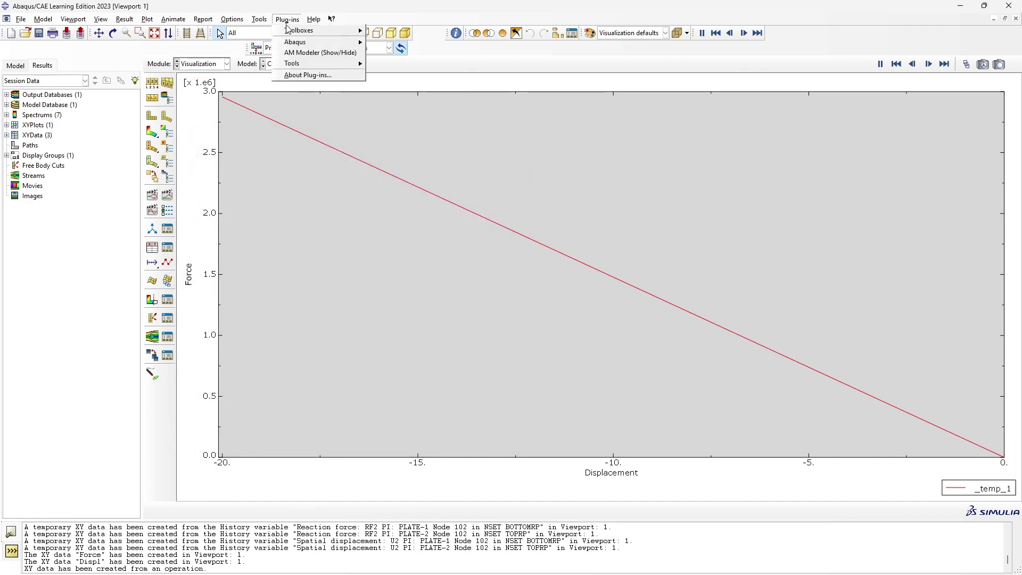
pyautogui.moveTo(289, 32)
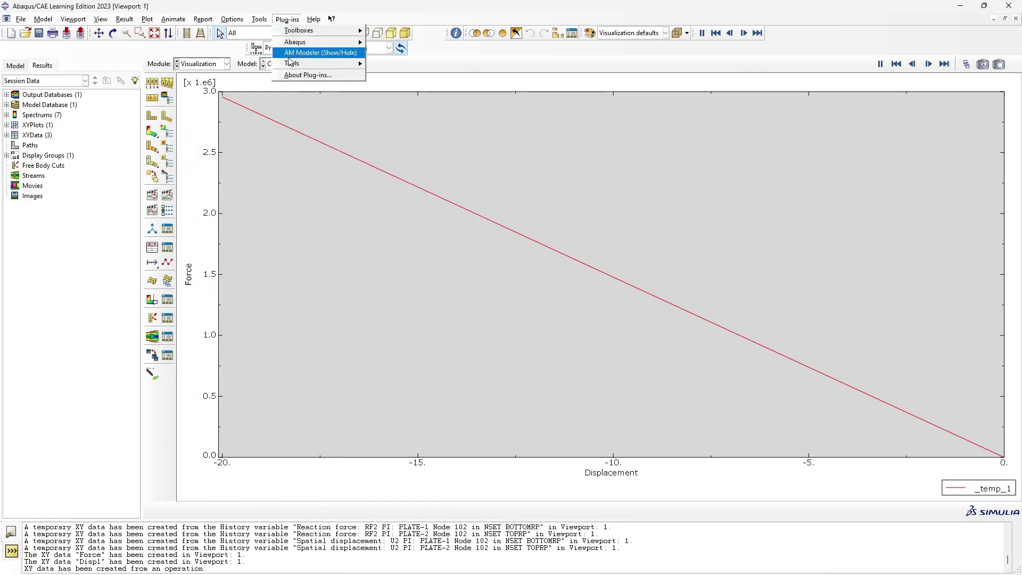
pyautogui.moveTo(318, 64)
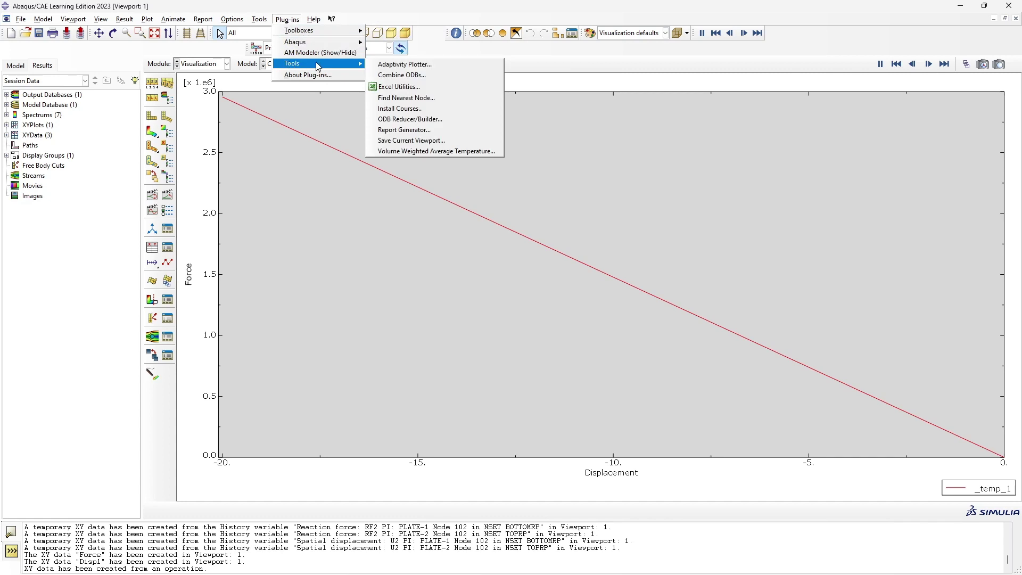
pyautogui.click(398, 86)
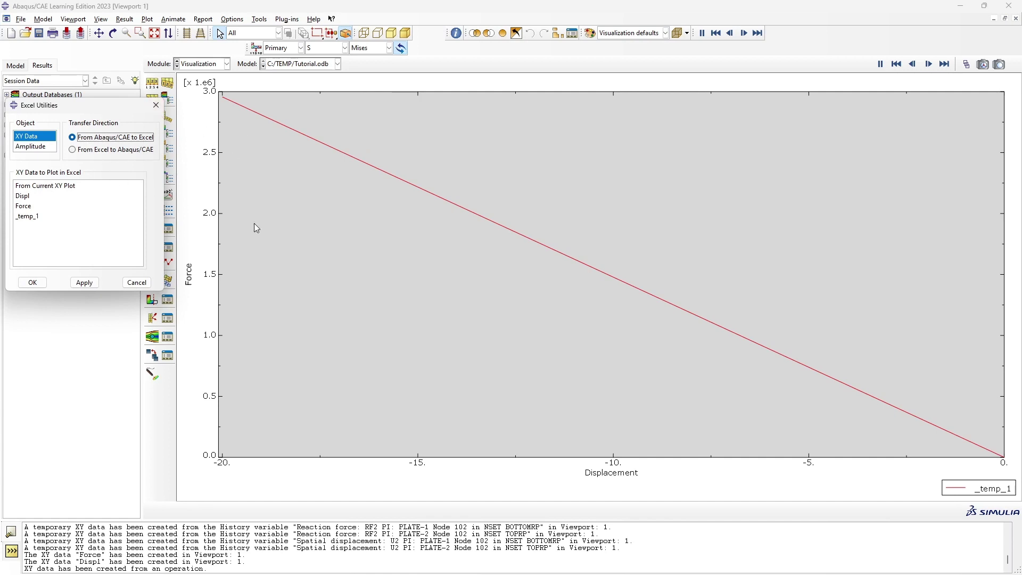
pyautogui.click(57, 188)
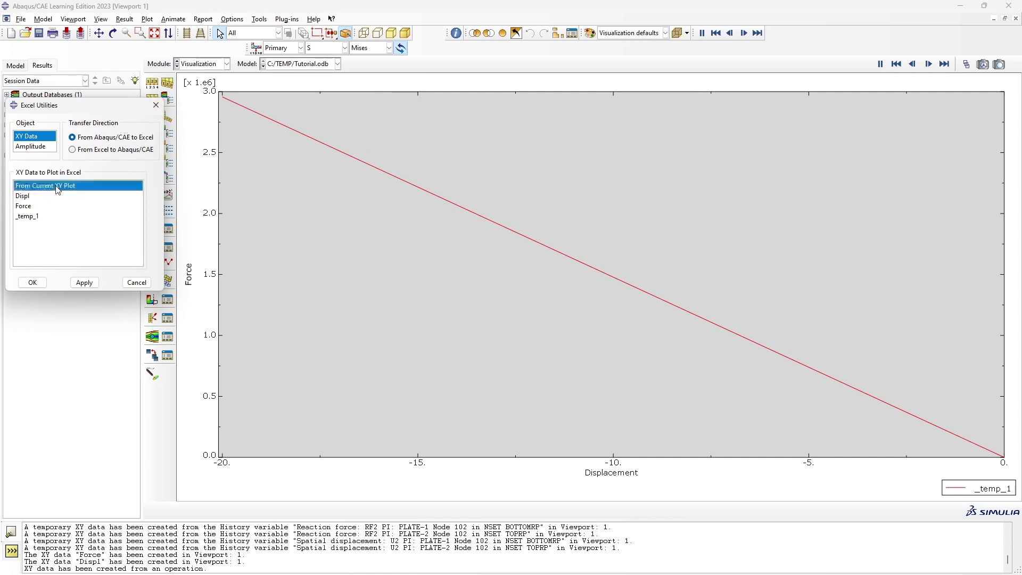
pyautogui.click(161, 109)
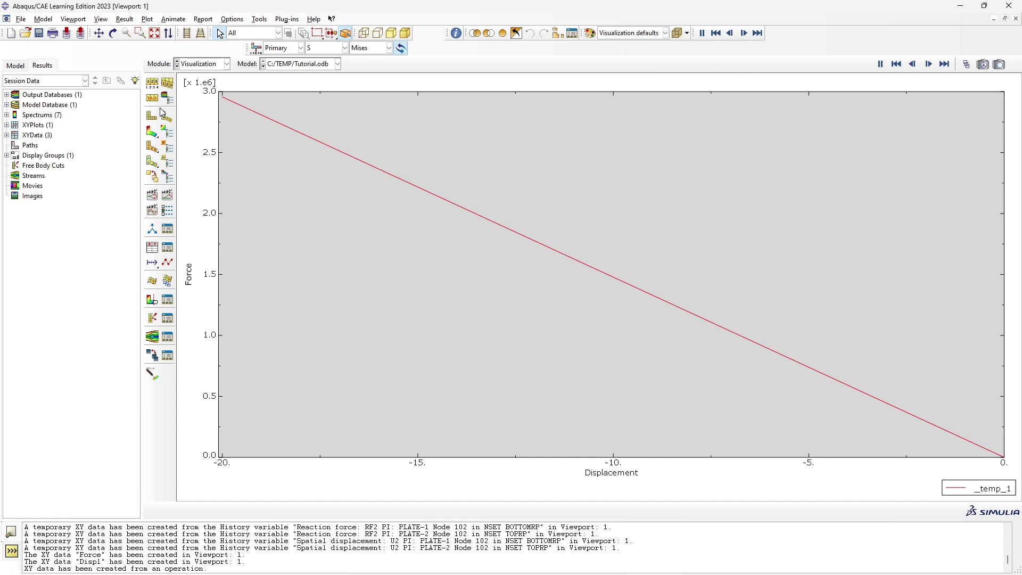
# Step: Examine the displacement settings of the TOPBC boundary condition in Step-1 of the model and close them without changes
pyautogui.click(19, 68)
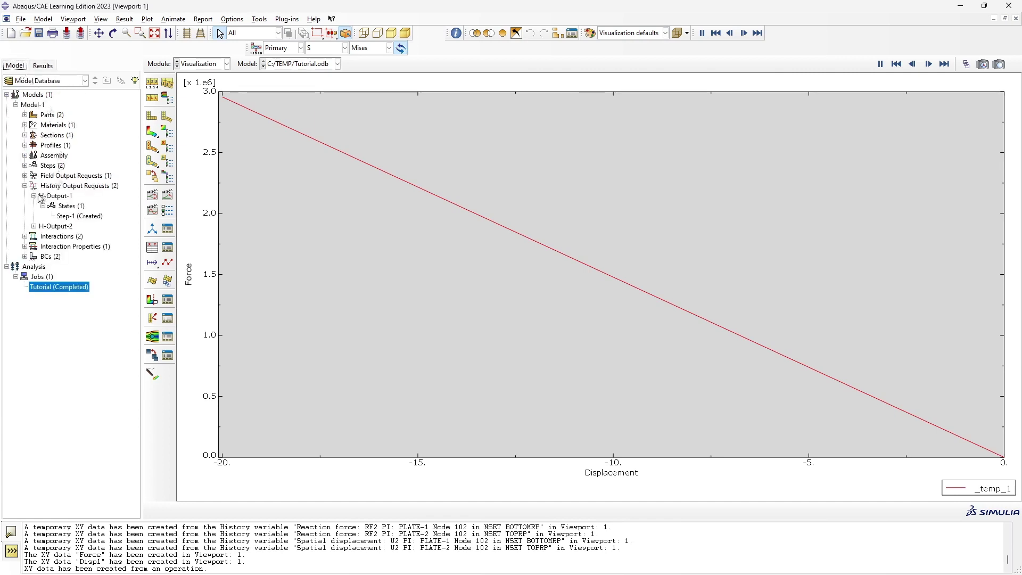
pyautogui.click(24, 256)
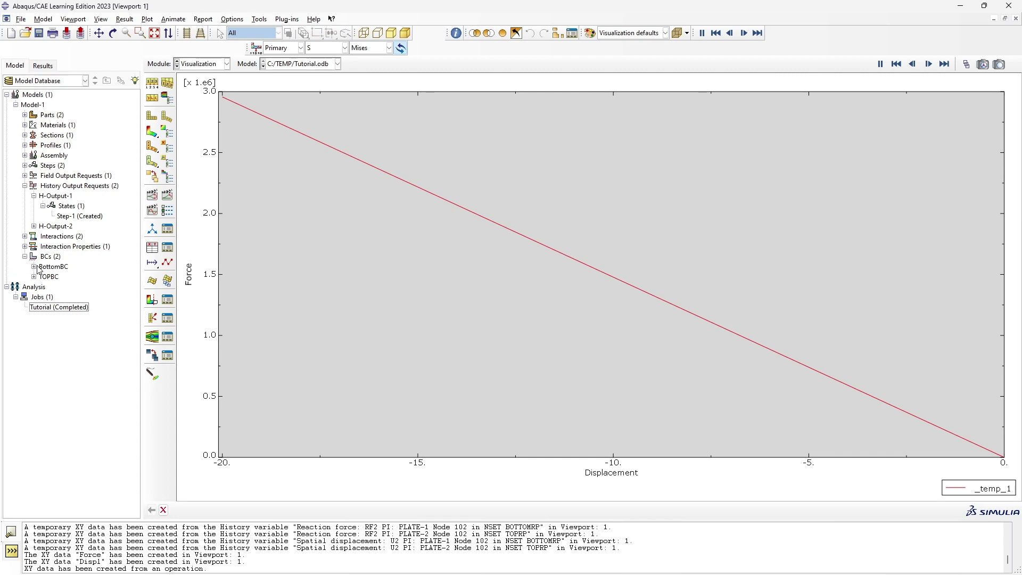
pyautogui.click(34, 277)
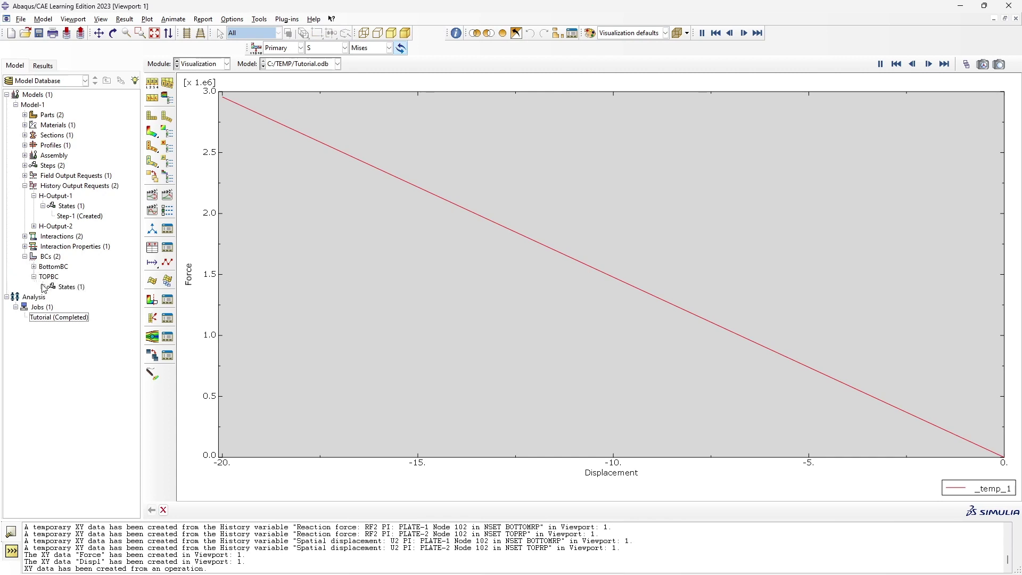
pyautogui.click(43, 287)
pyautogui.click(62, 298)
pyautogui.rightClick(62, 298)
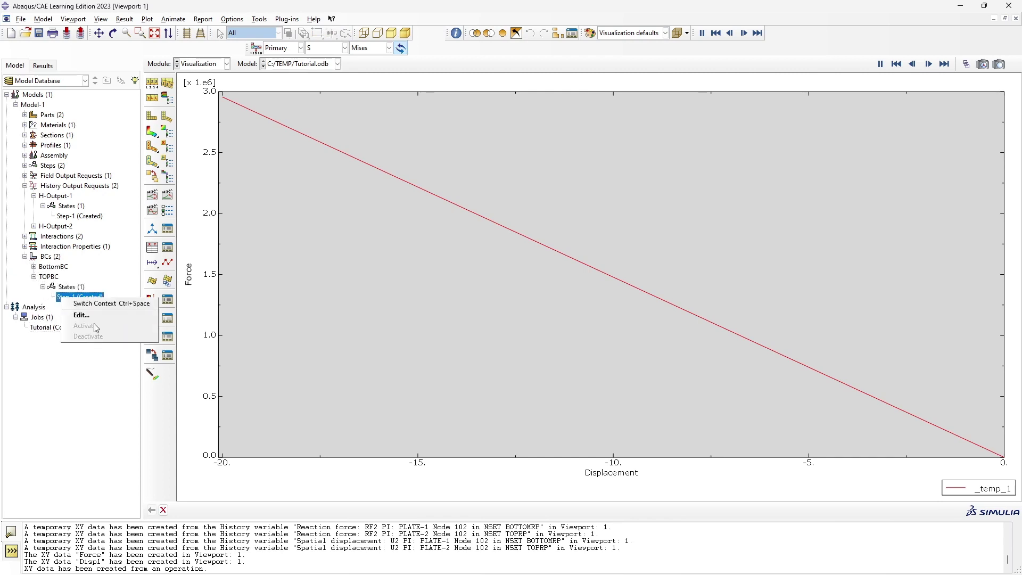
pyautogui.click(96, 328)
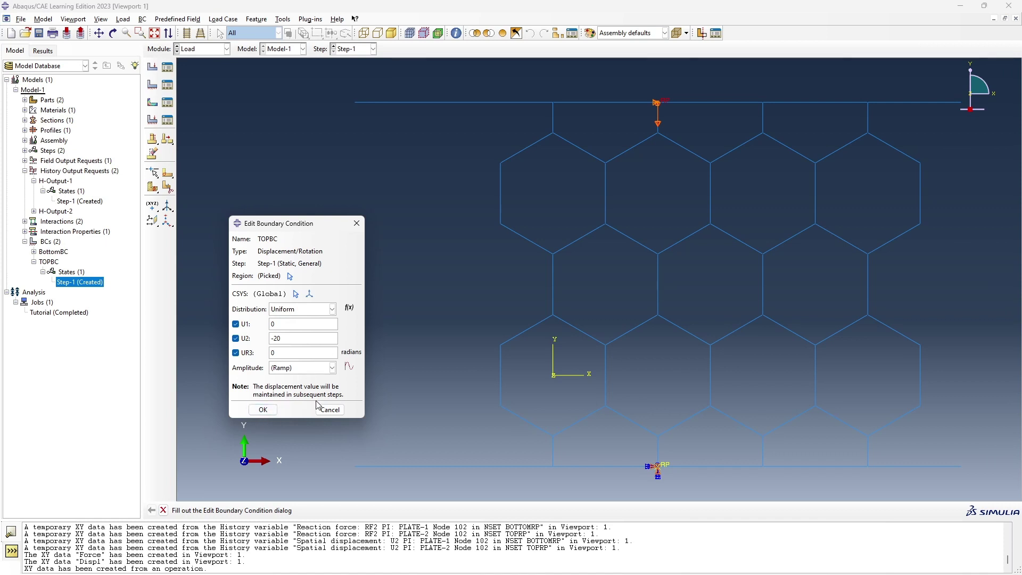
pyautogui.click(333, 408)
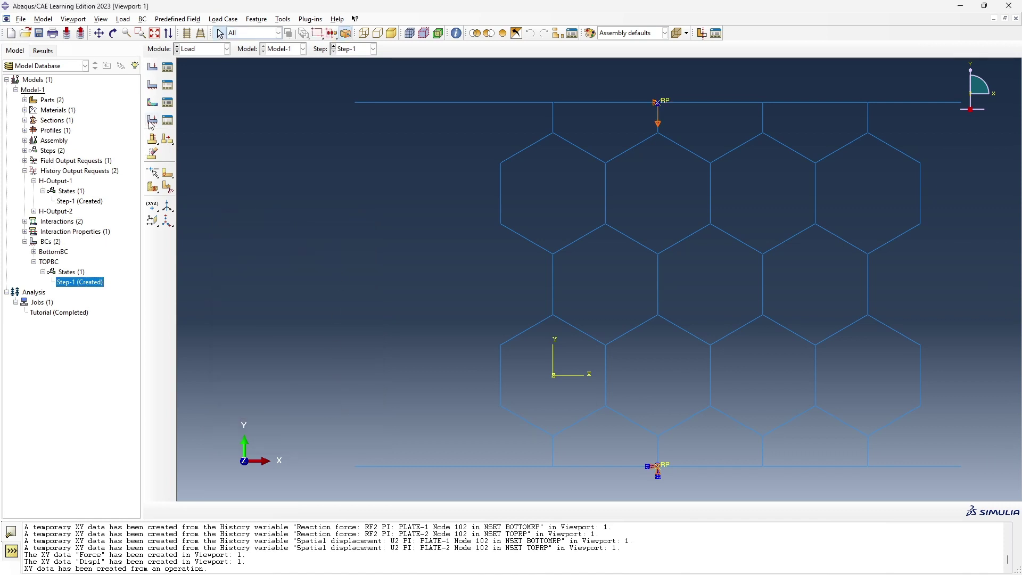